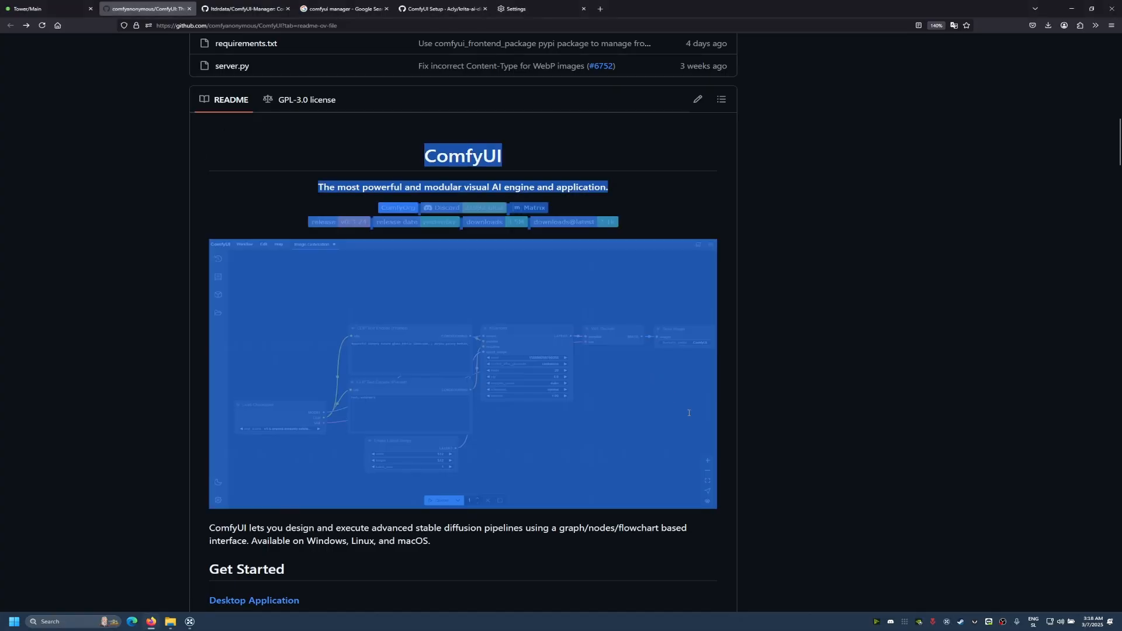
Highlight the README's title and introduction on the ComfyUI repository page
left_click(659, 550)
left_click_drag(658, 549, 224, 140)
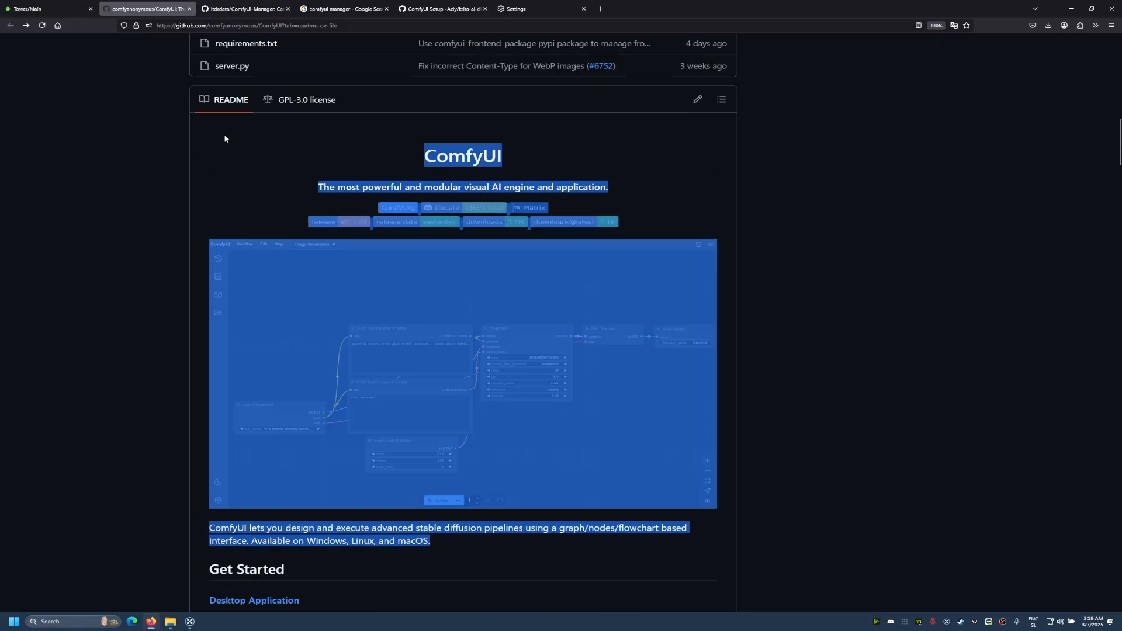
left_click(224, 140)
scroll(552, 183, "up", 15)
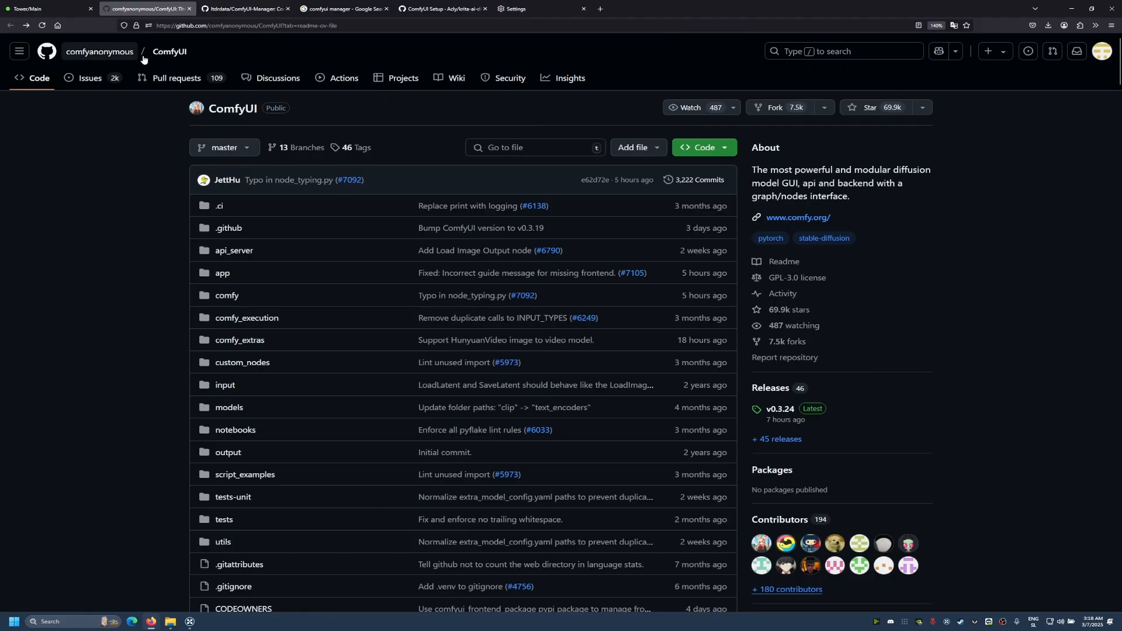
scroll(841, 351, "down", 1)
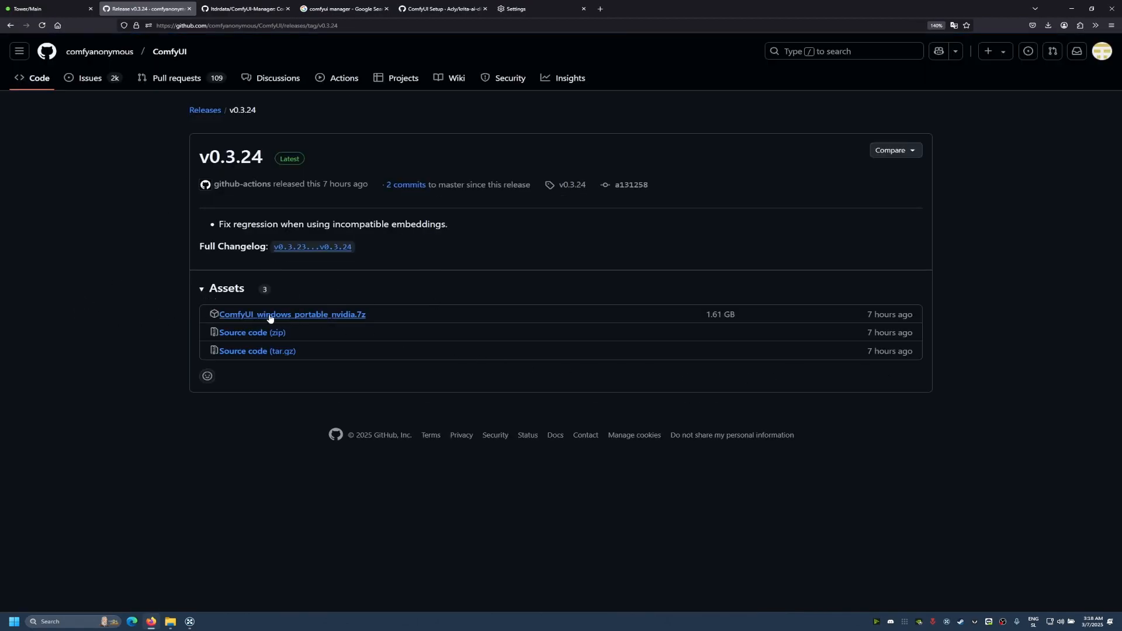
triple_click(338, 174)
left_click(344, 294)
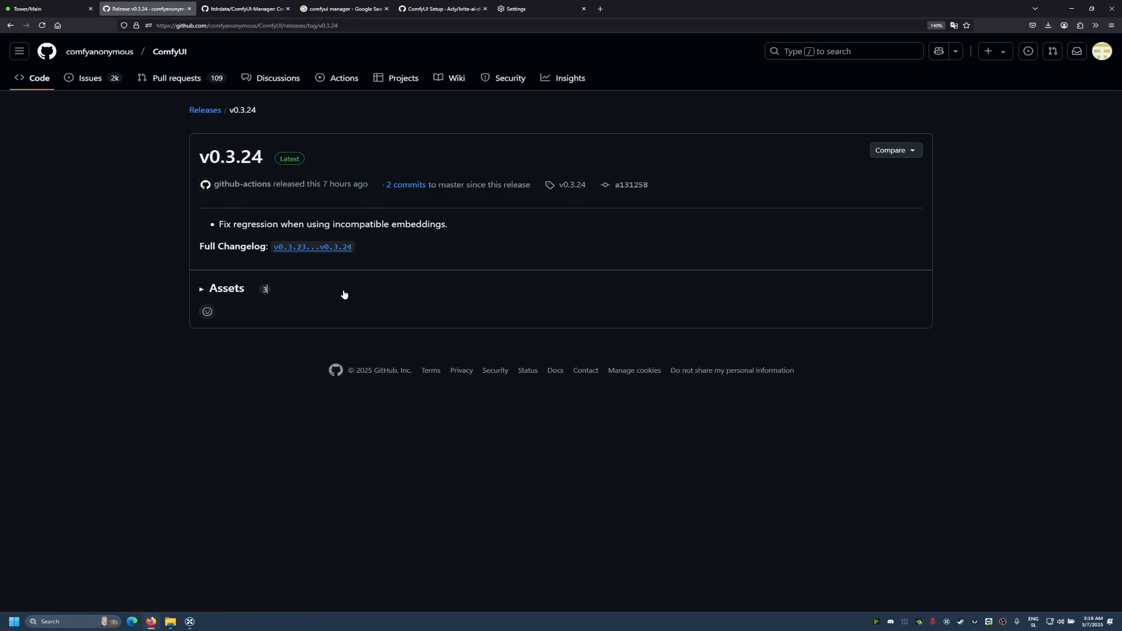
left_click(282, 290)
key("alt+Left")
left_click(1048, 27)
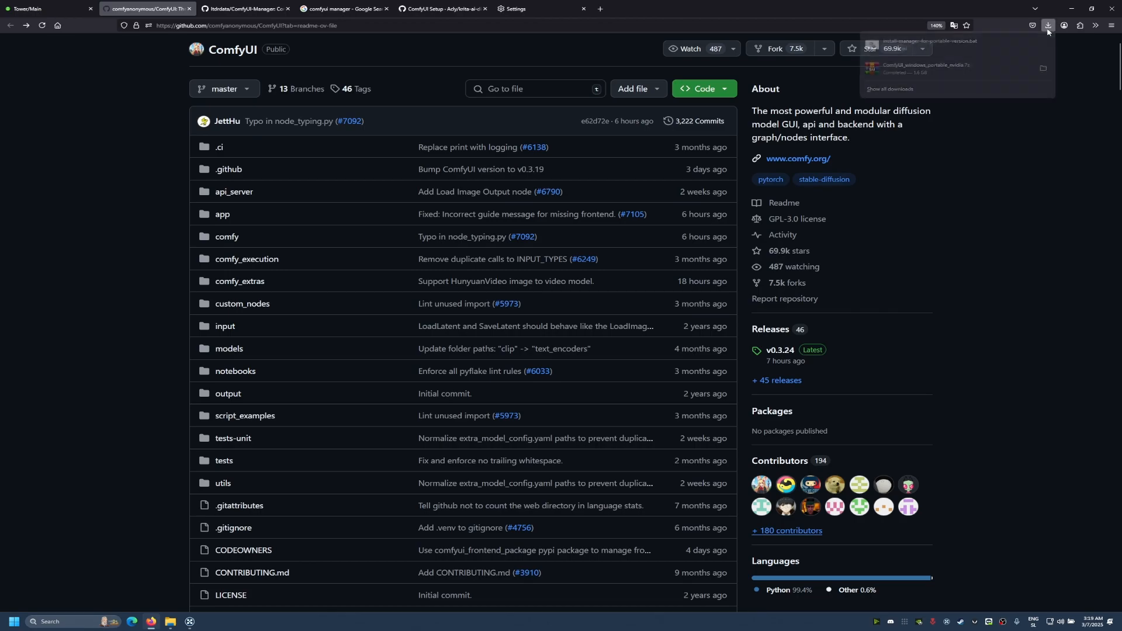
left_click(910, 243)
Start downloading ComfyUI_windows_portable_nvidia.7z from the v0.3.24 release and cancel the duplicate download
left_click(780, 350)
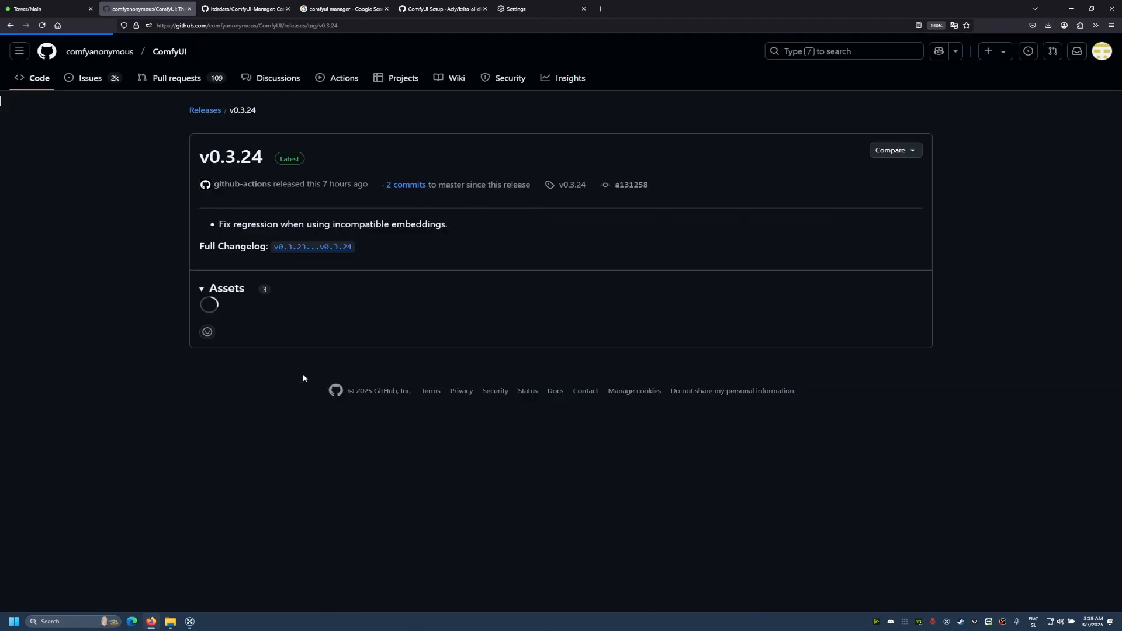
left_click(251, 316)
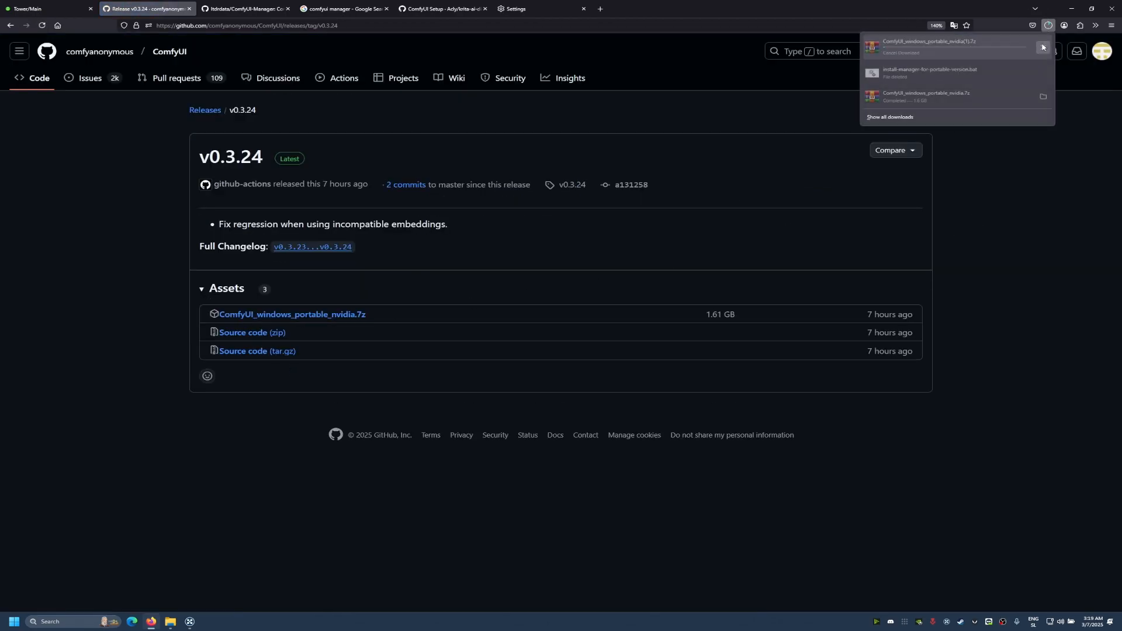
left_click(1043, 47)
Show the already downloaded ComfyUI_windows_portable_nvidia.7z in its folder and extract it with 7-Zip into a folder of the same name
left_click(1042, 96)
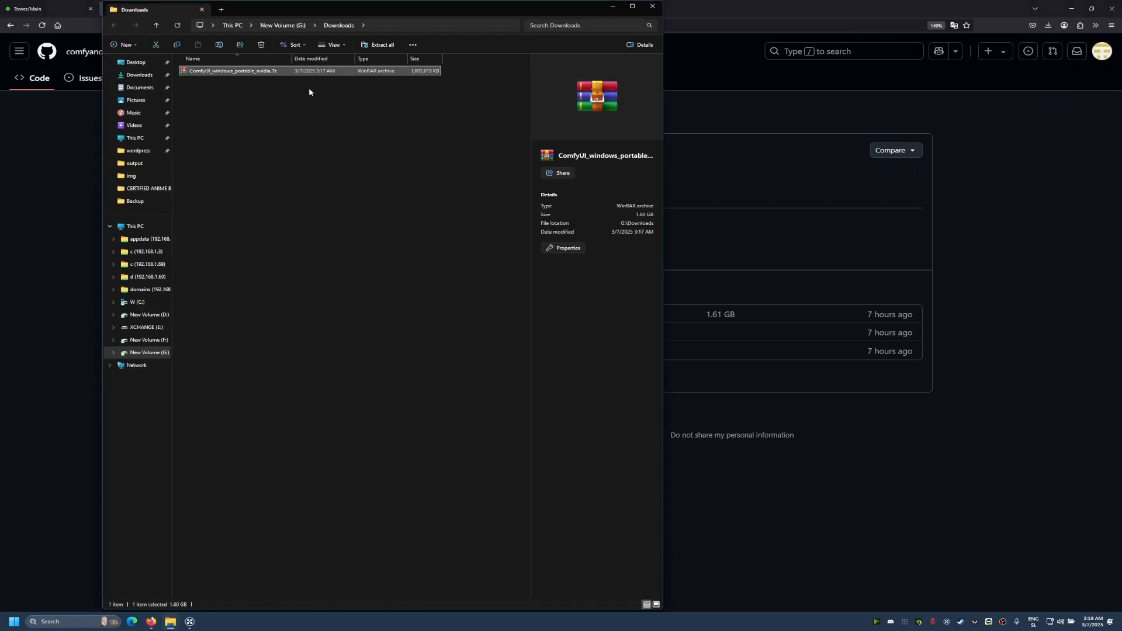
right_click(276, 71)
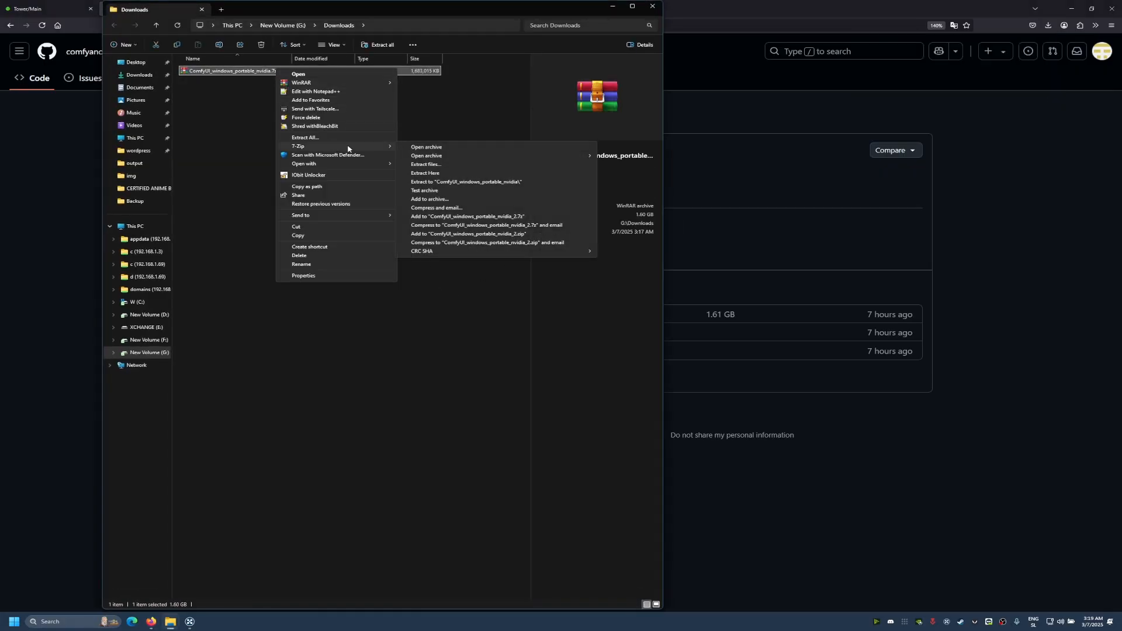
left_click(281, 71)
left_click(279, 71)
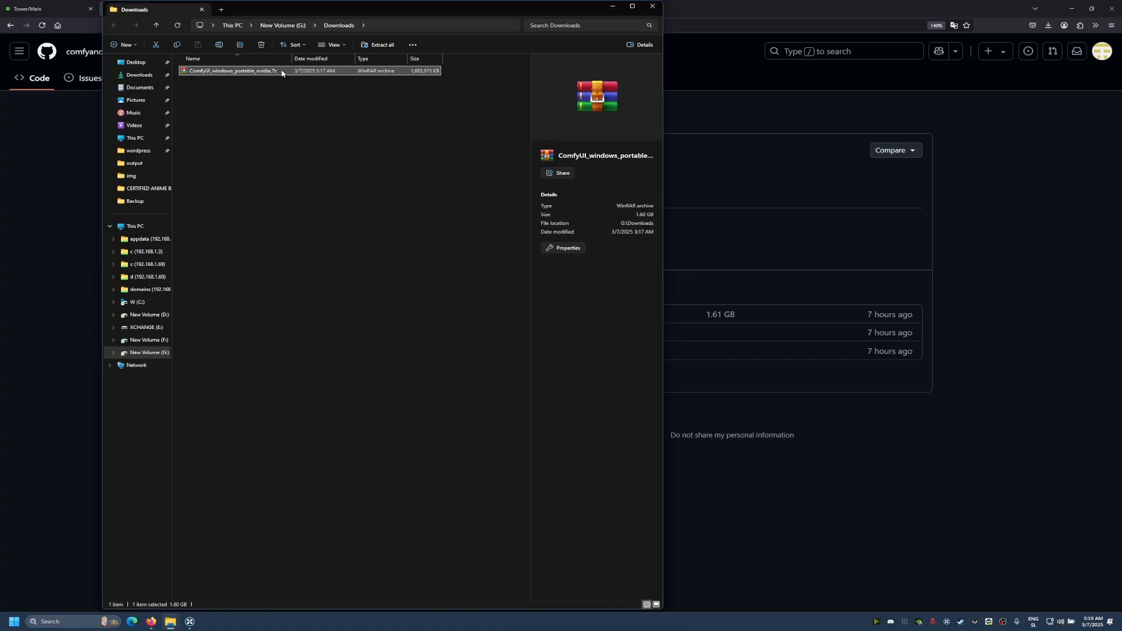
right_click(288, 71)
mouse_move(359, 146)
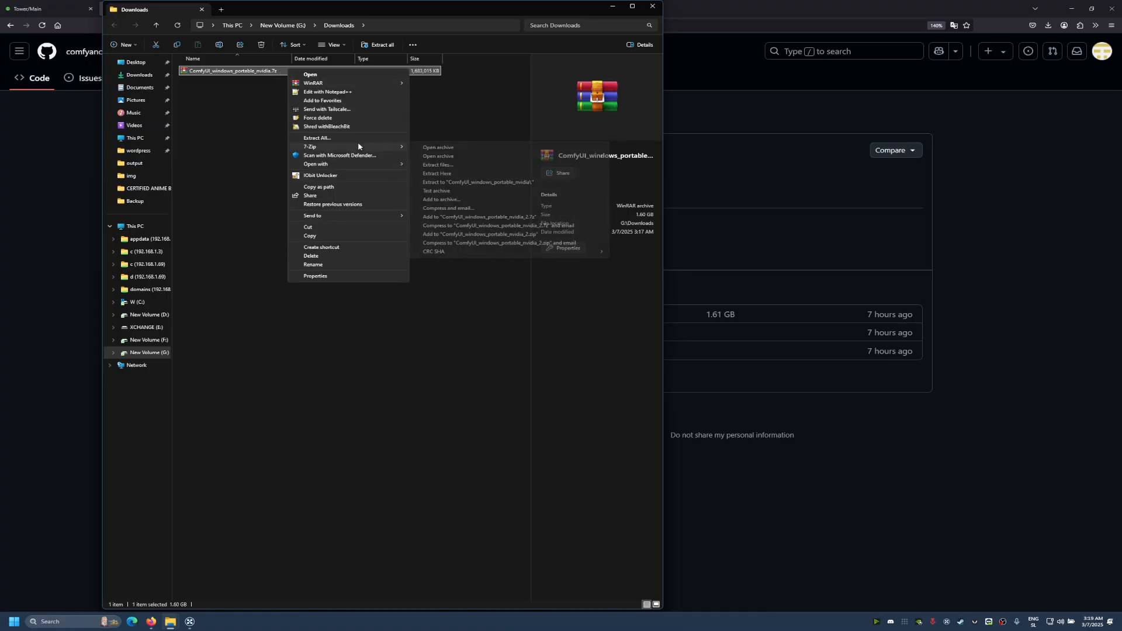
left_click(486, 183)
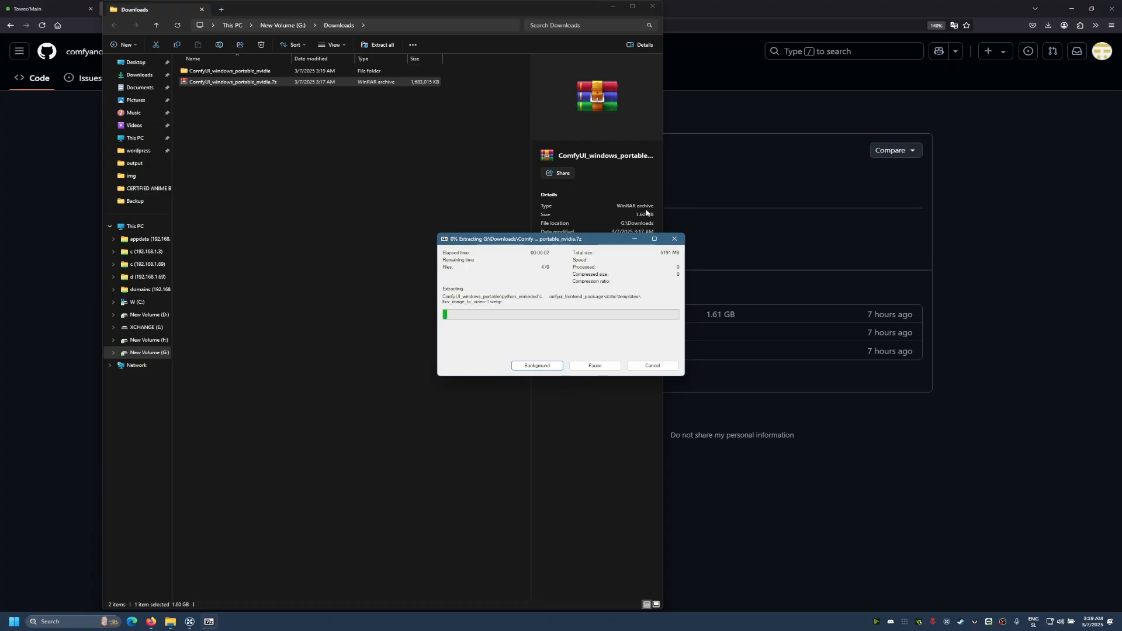
Examine the ComfyUI-Manager README for the installation instructions that apply to the portable ComfyUI version
left_click(22, 281)
key("ctrl+Tab")
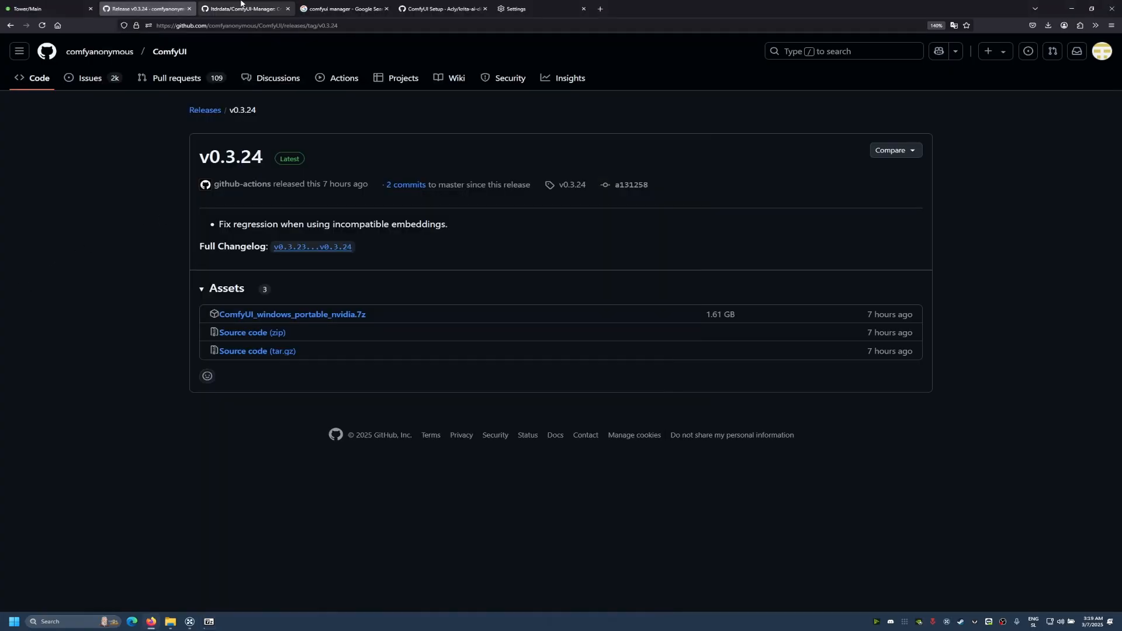
scroll(117, 288, "up", 20)
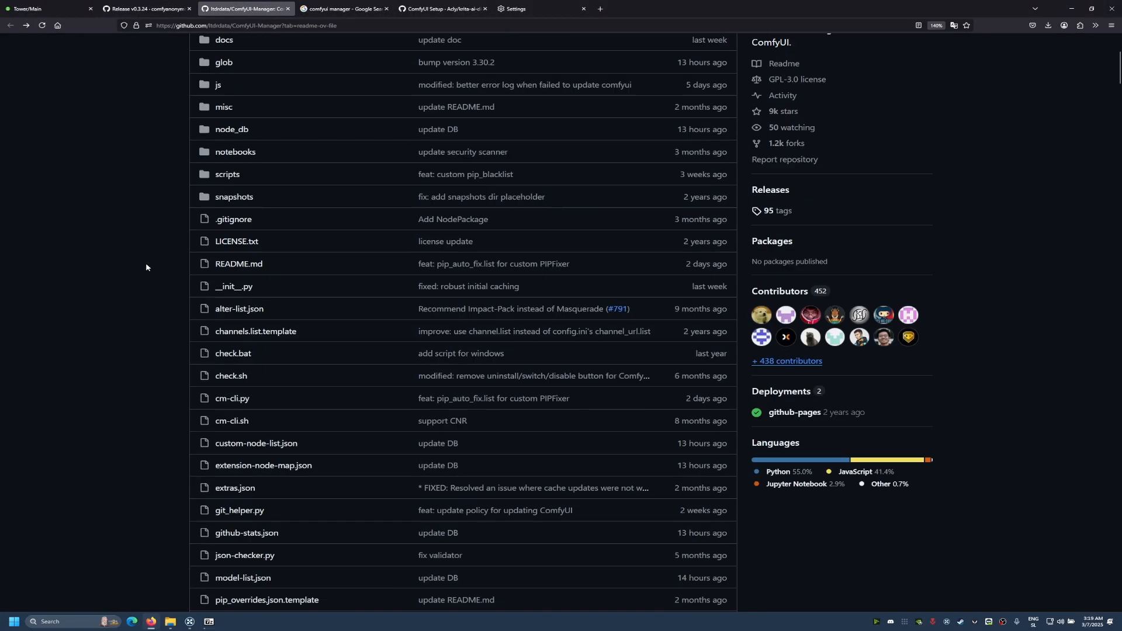
scroll(157, 175, "down", 20)
scroll(126, 327, "up", 7)
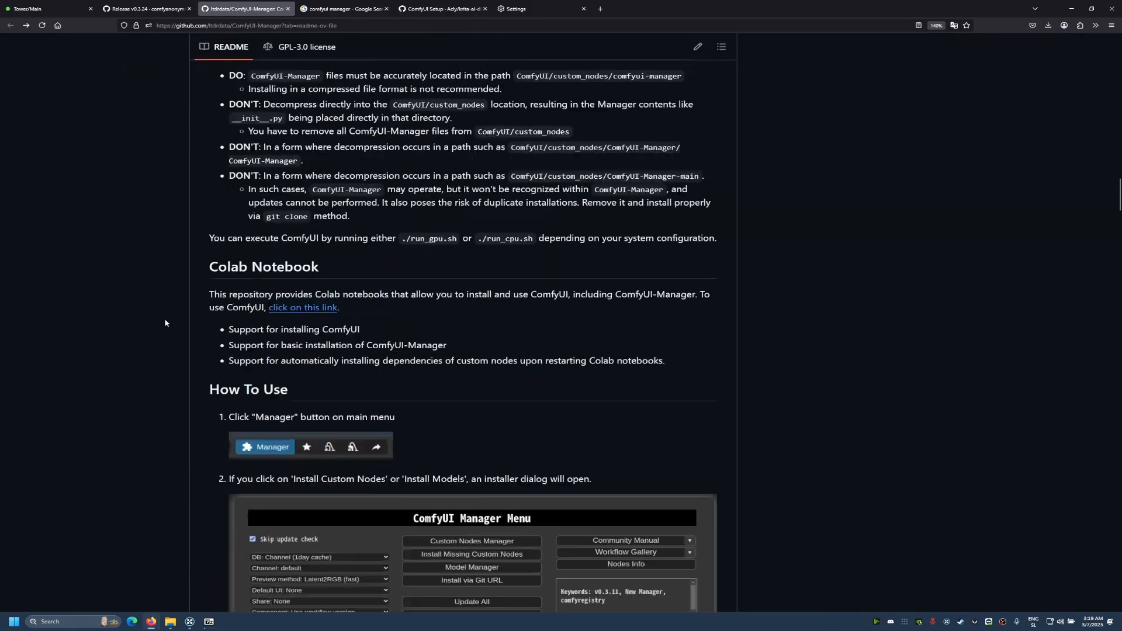
scroll(175, 307, "up", 5)
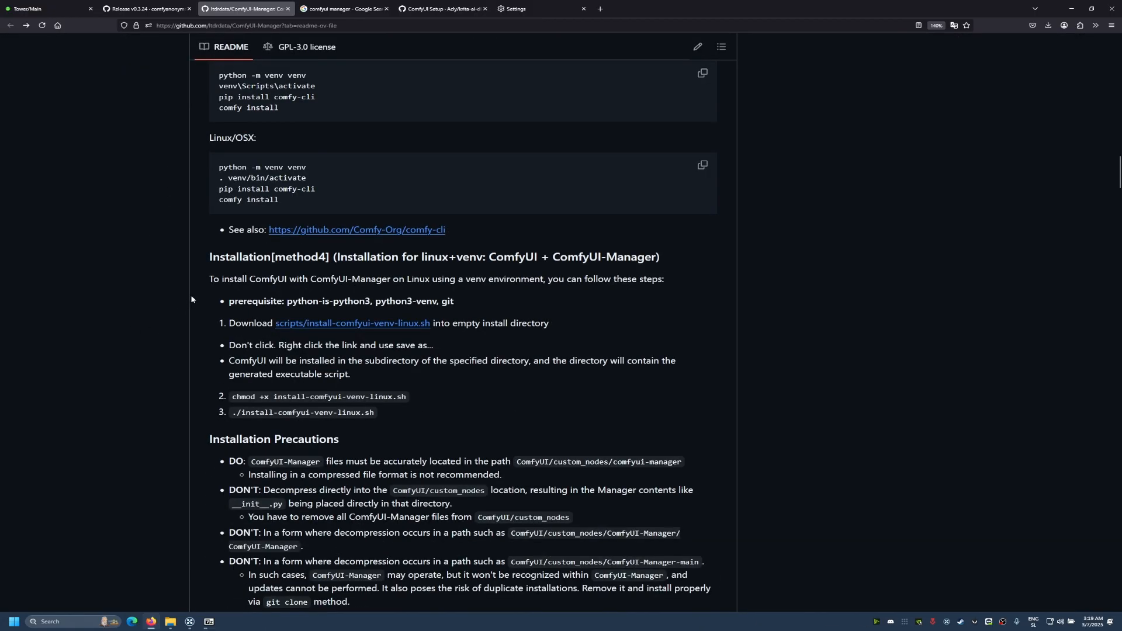
scroll(191, 300, "down", 3)
scroll(191, 299, "down", 9)
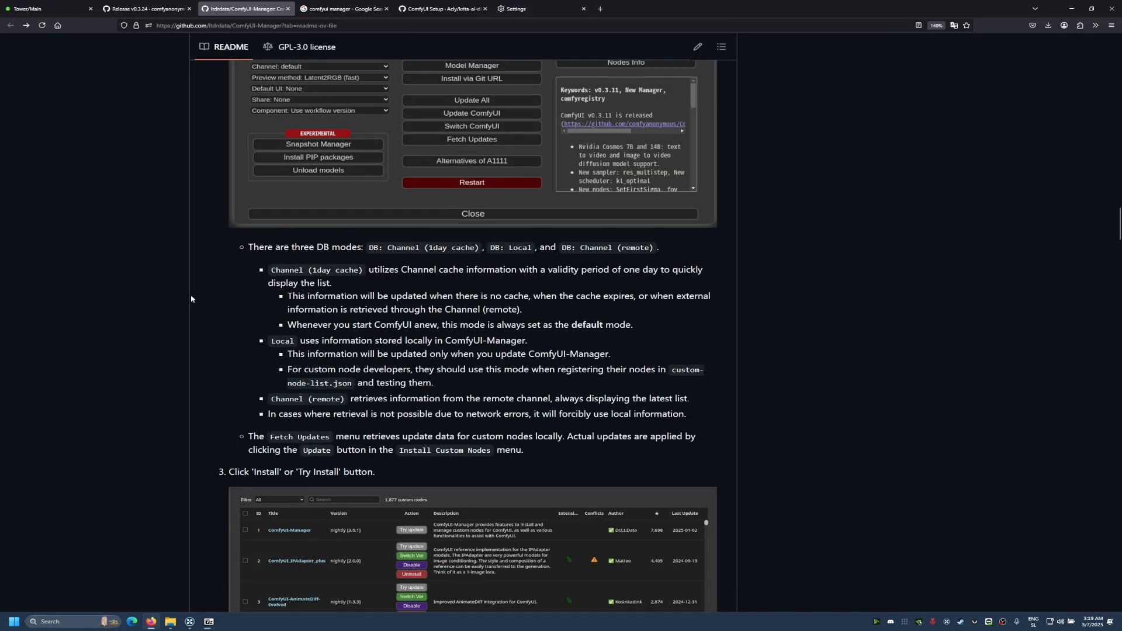
scroll(188, 301, "up", 8)
scroll(187, 302, "up", 13)
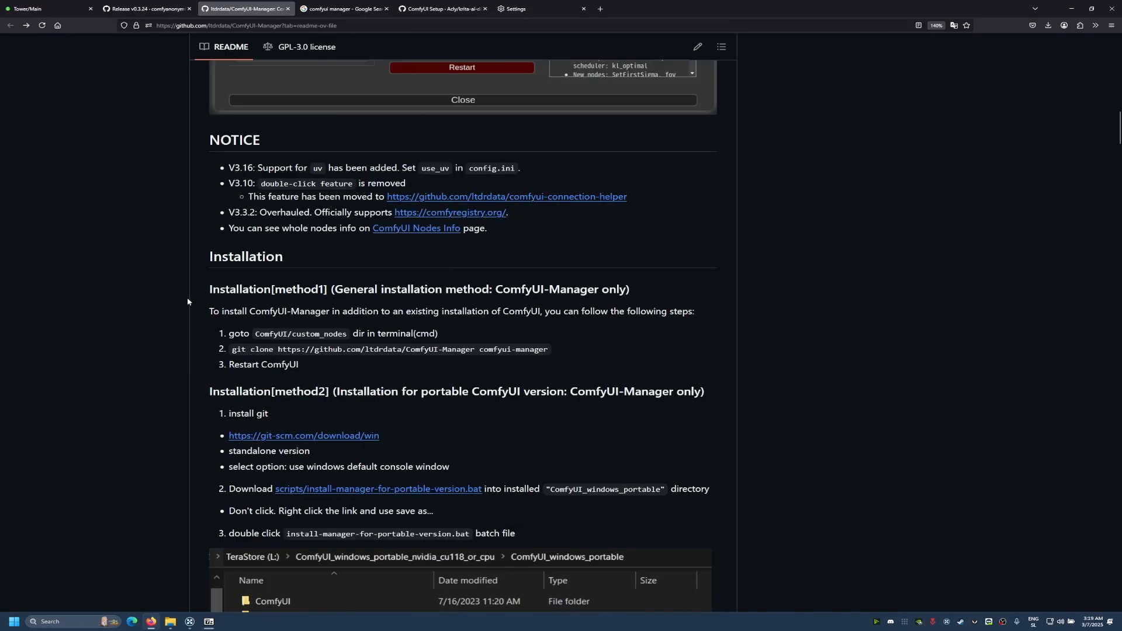
scroll(270, 313, "down", 2)
left_click_drag(201, 374, 662, 374)
left_click(538, 384)
Start saving the linked install-manager-for-portable-version.bat script and browse to the Downloads folder on drive G:
right_click(420, 372)
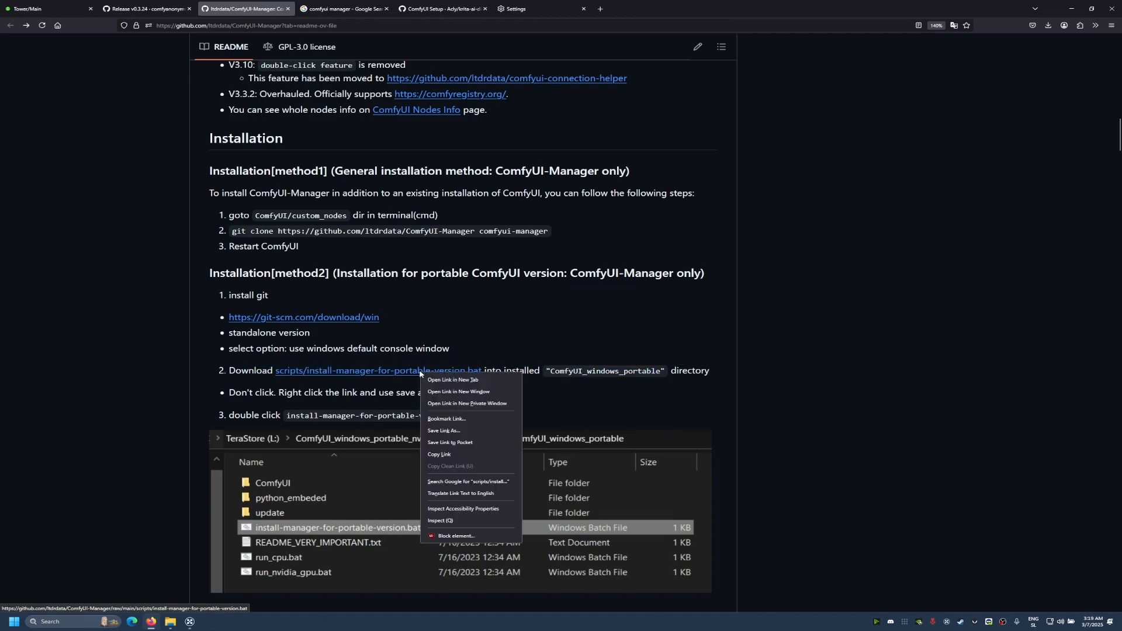
left_click(461, 431)
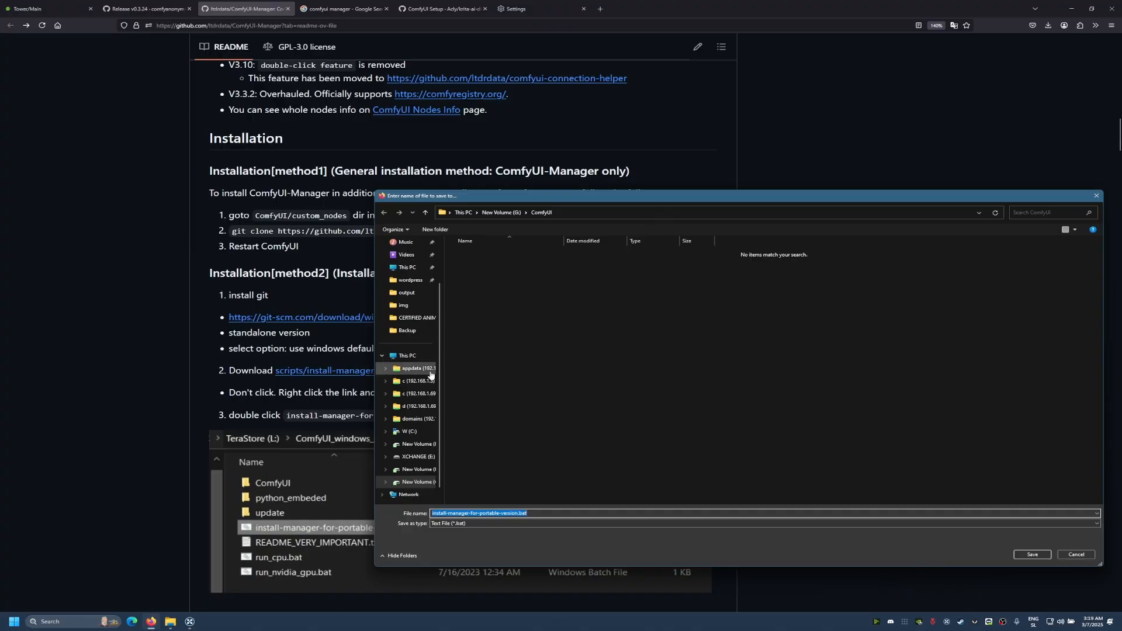
left_click(417, 481)
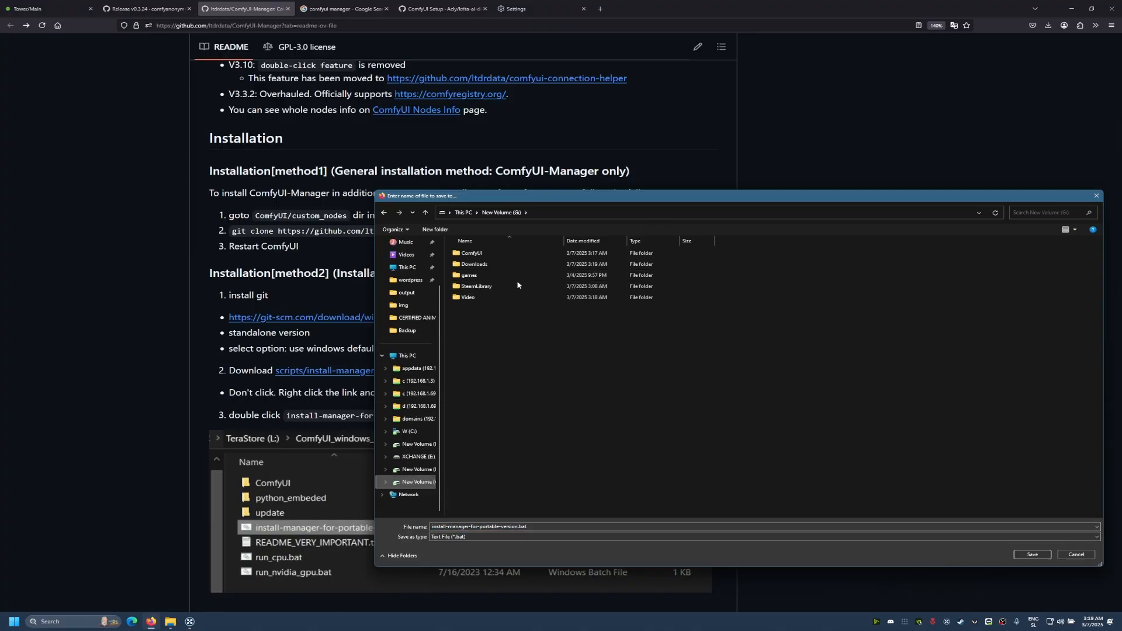
double_click(489, 264)
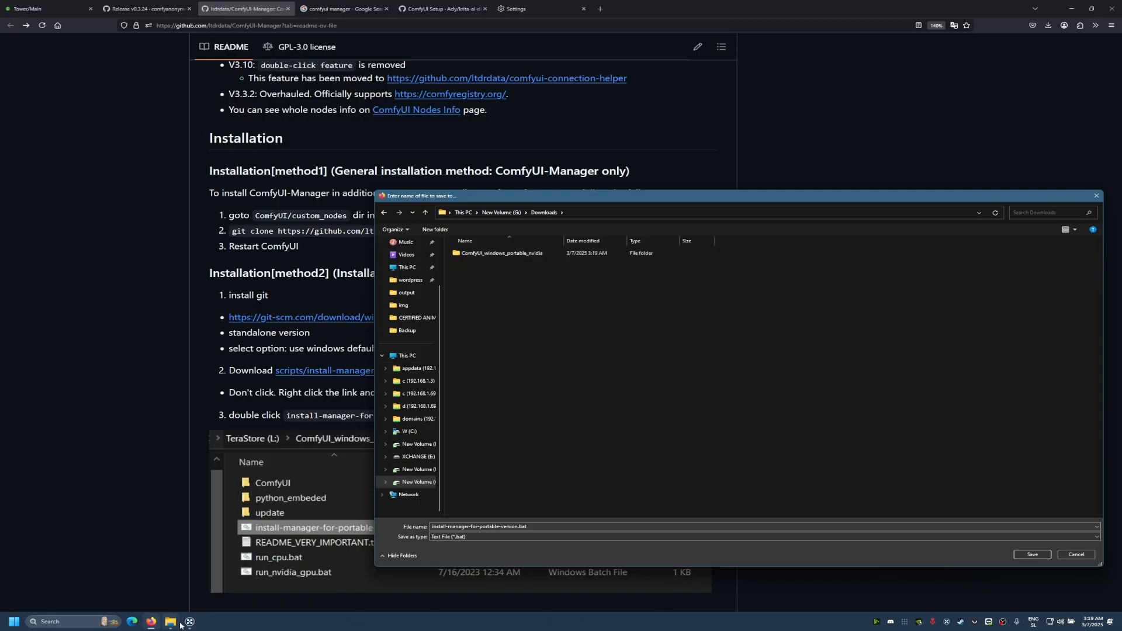
Move the extracted ComfyUI_windows_portable_nvidia folder from Downloads on drive G: into the ComfyUI folder using File Explorer
mouse_move(175, 622)
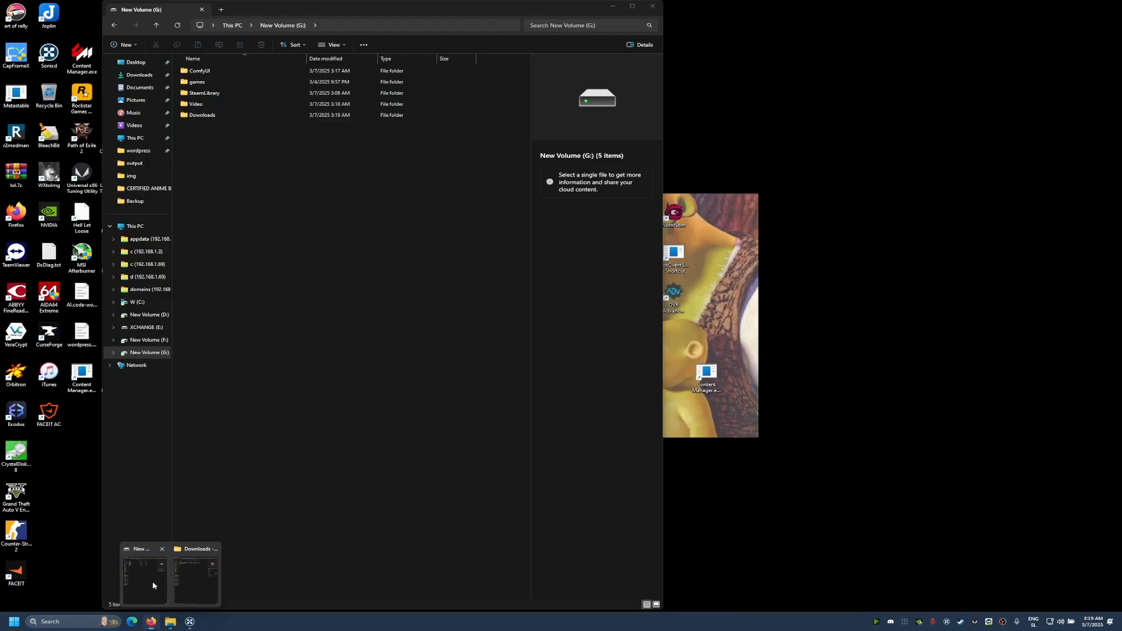
left_click(152, 578)
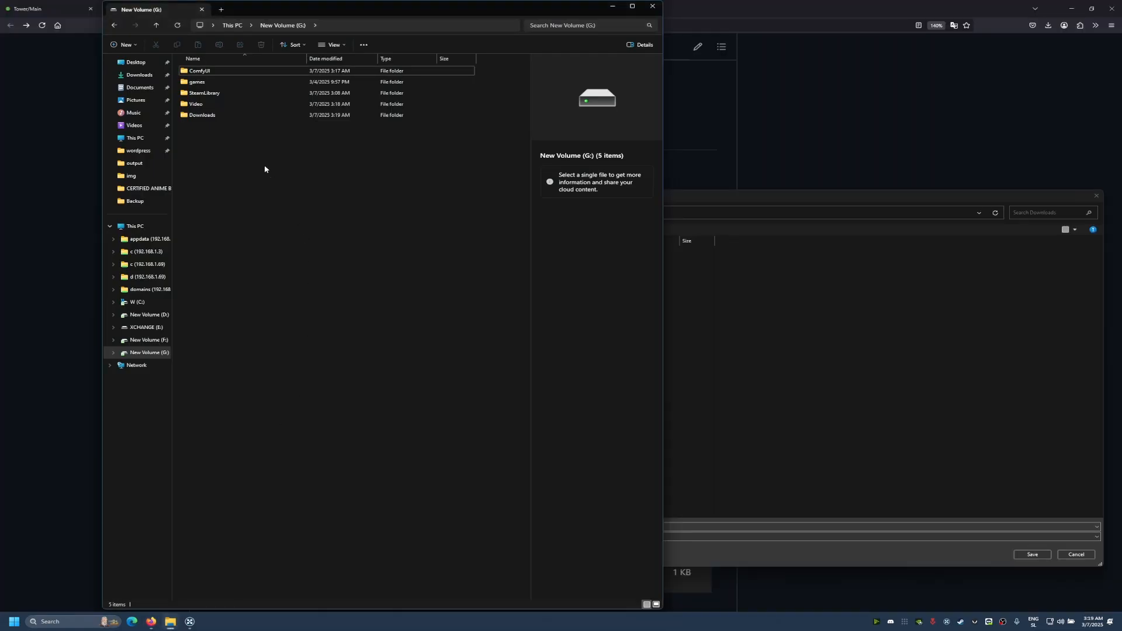
double_click(222, 114)
key("alt+Left")
double_click(225, 70)
key("ctrl+v")
left_click(409, 255)
Save install-manager-for-portable-version.bat in the ComfyUI_windows_portable folder inside G:\ComfyUI\ComfyUI_windows_portable_nvidia
left_click(695, 317)
key("alt+Left")
double_click(480, 254)
double_click(533, 256)
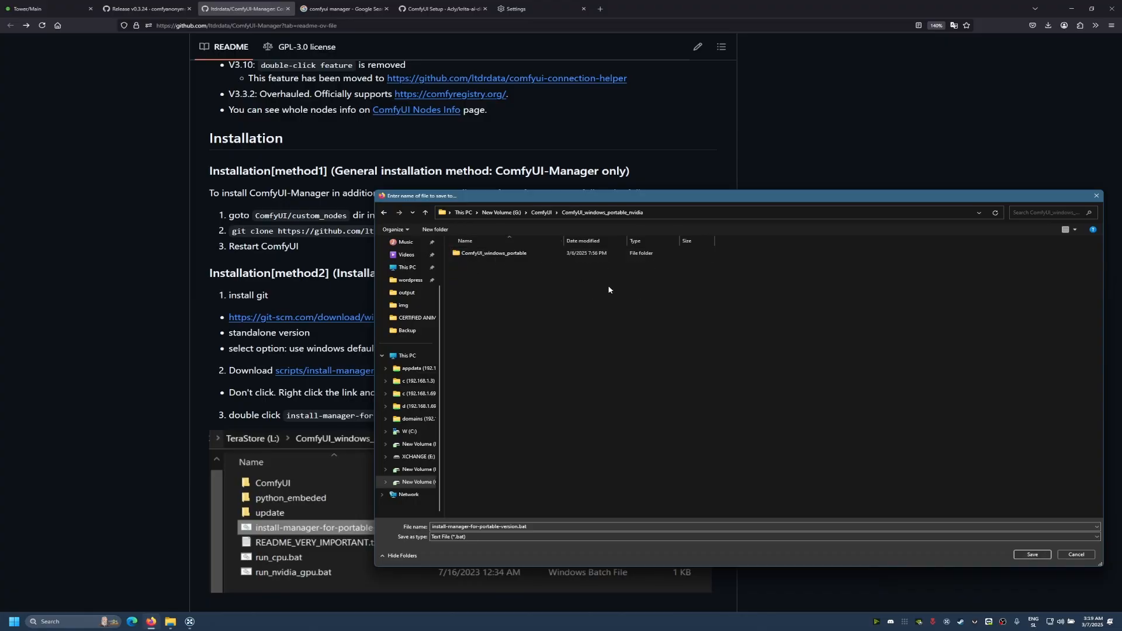
left_click(546, 254)
left_click_drag(624, 201, 572, 212)
left_click_drag(684, 210, 484, 433)
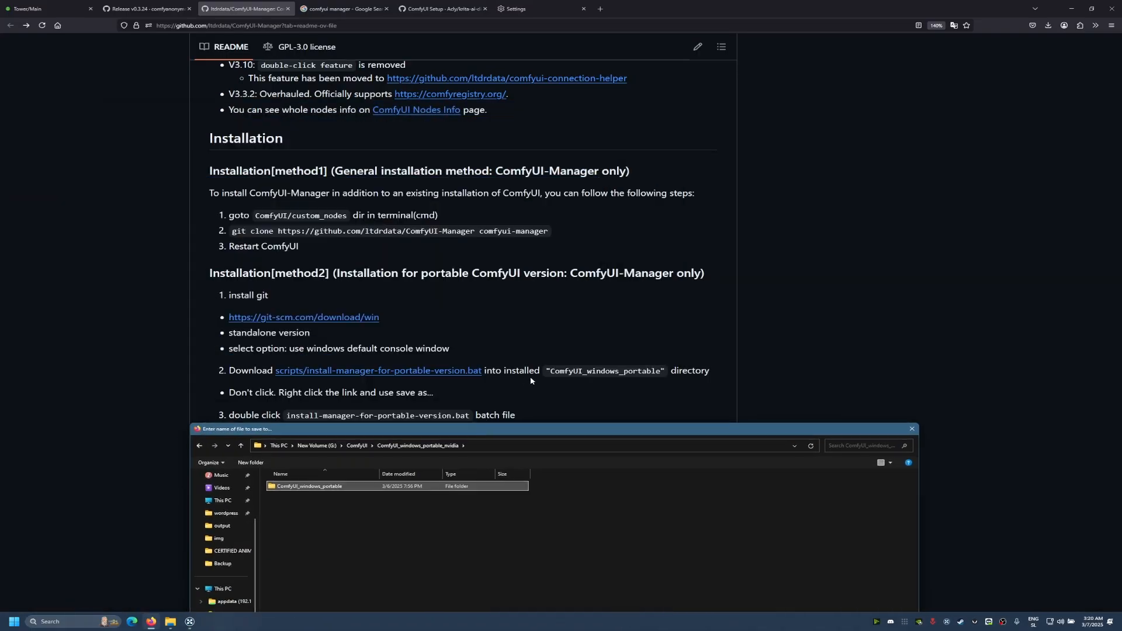
left_click_drag(567, 428, 622, 203)
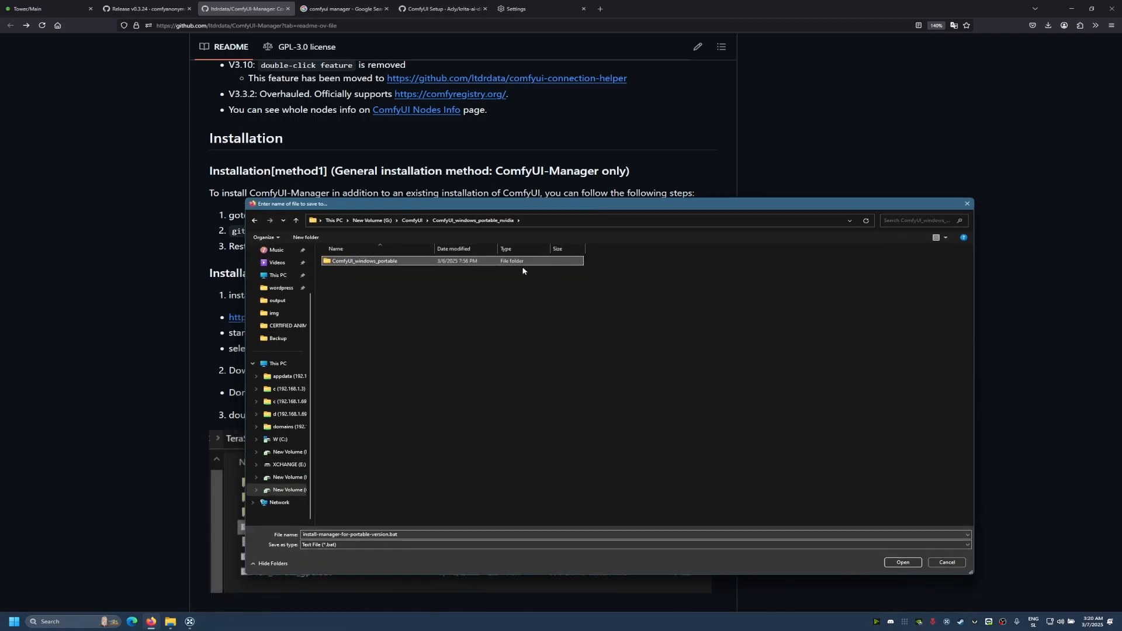
double_click(504, 262)
key("Return")
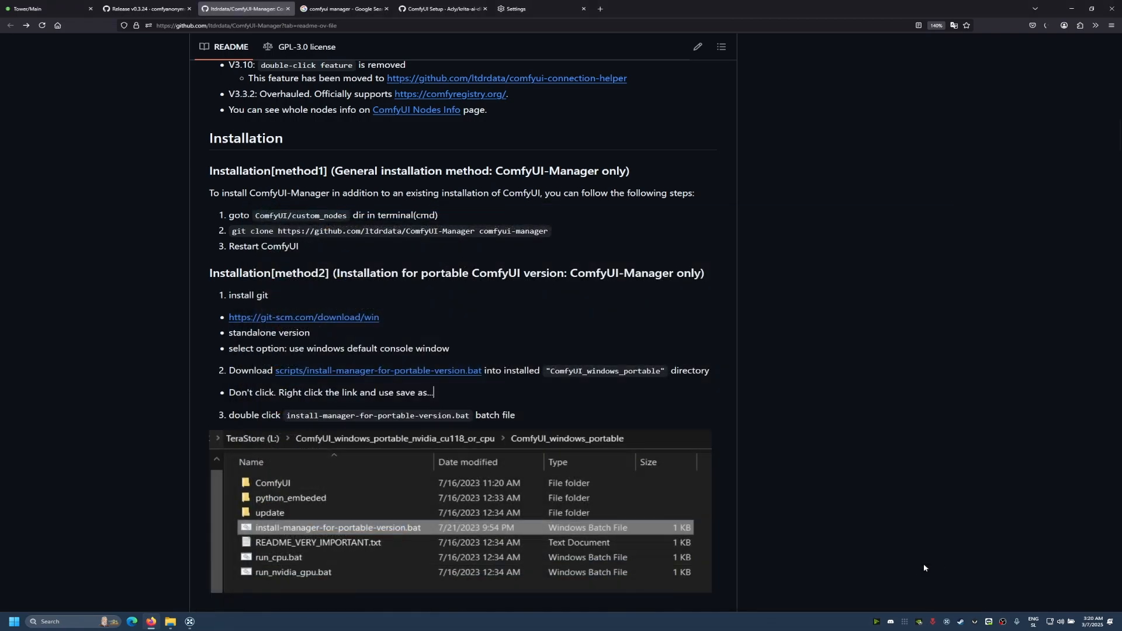
Open the ComfyUI_windows_portable folder in File Explorer and launch ComfyUI with run_nvidia_gpu.bat
mouse_move(170, 621)
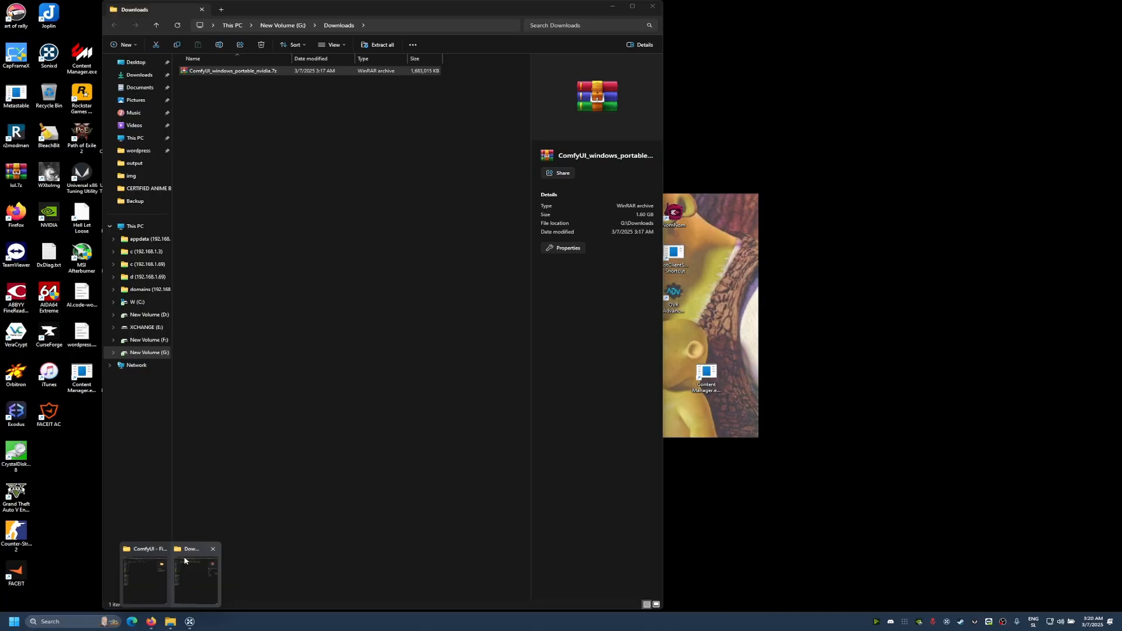
left_click(153, 565)
double_click(278, 71)
double_click(278, 72)
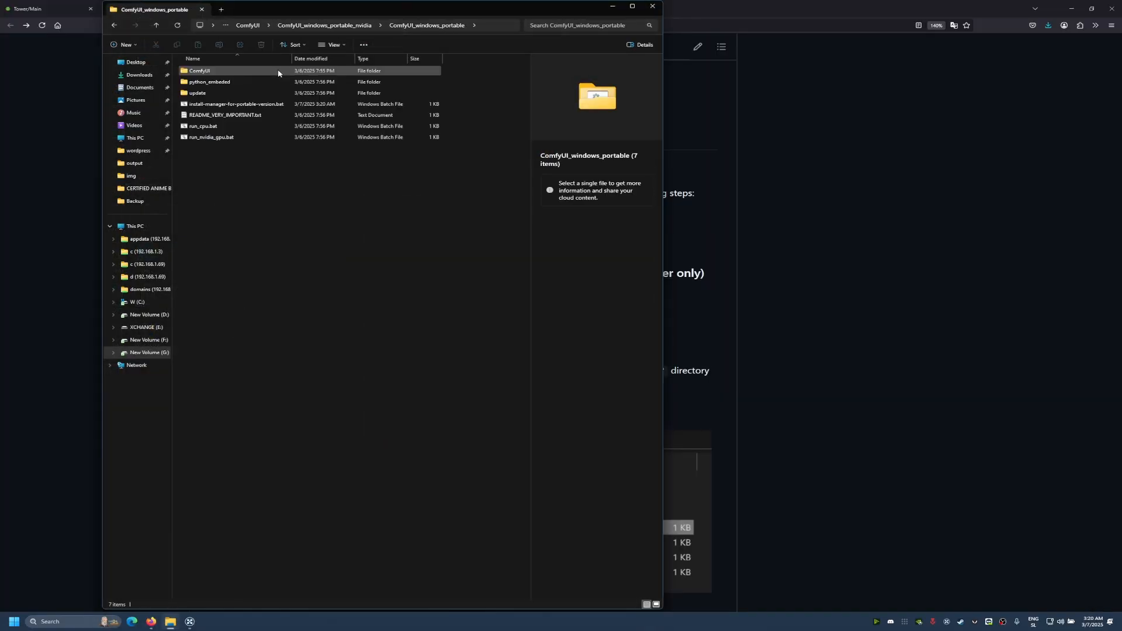
left_click(258, 138)
left_click_drag(235, 150, 191, 136)
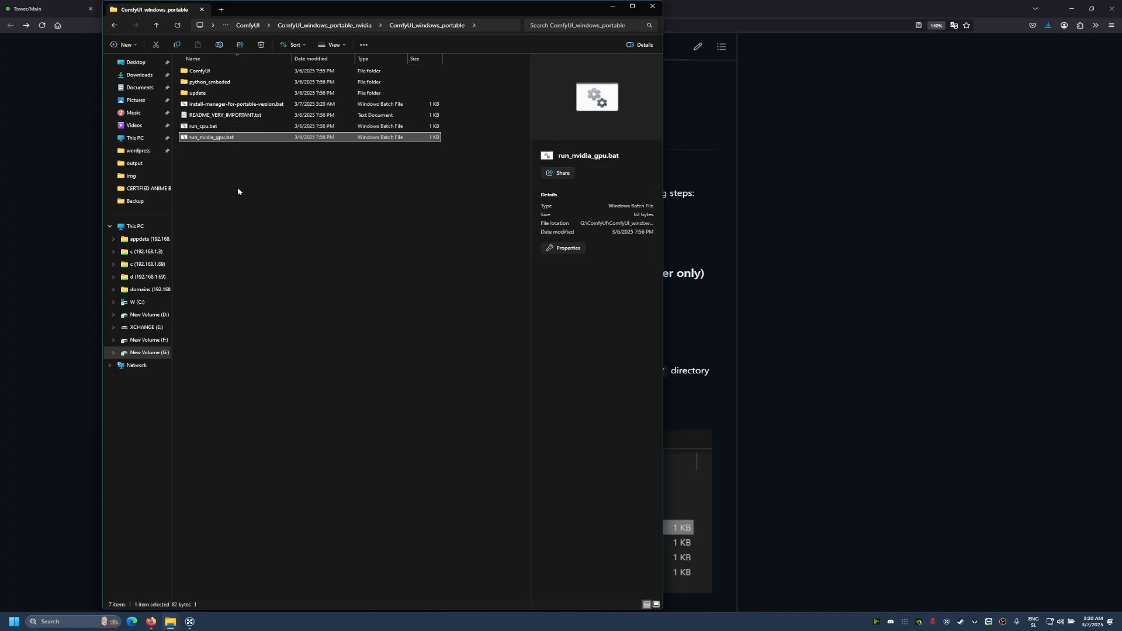
left_click(226, 127)
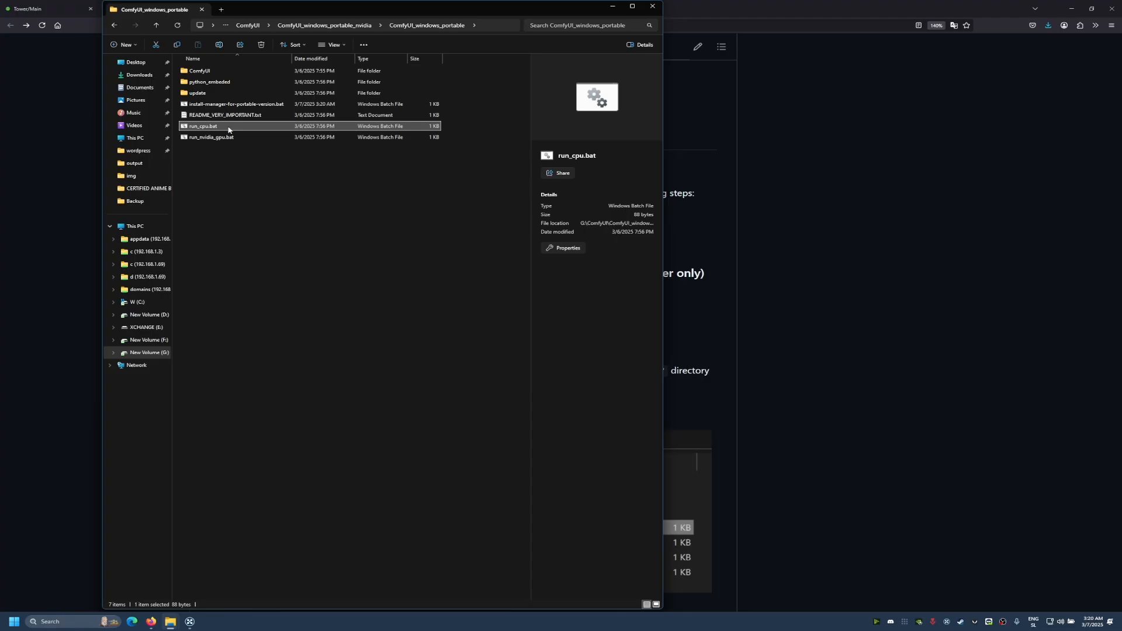
double_click(225, 138)
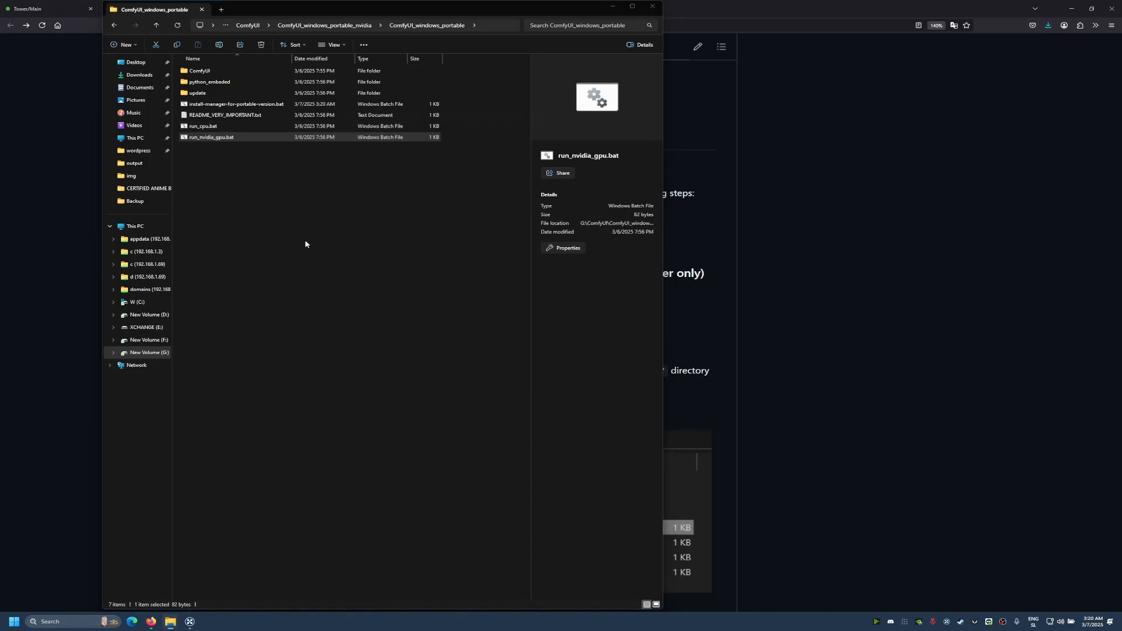
left_click_drag(347, 103, 574, 113)
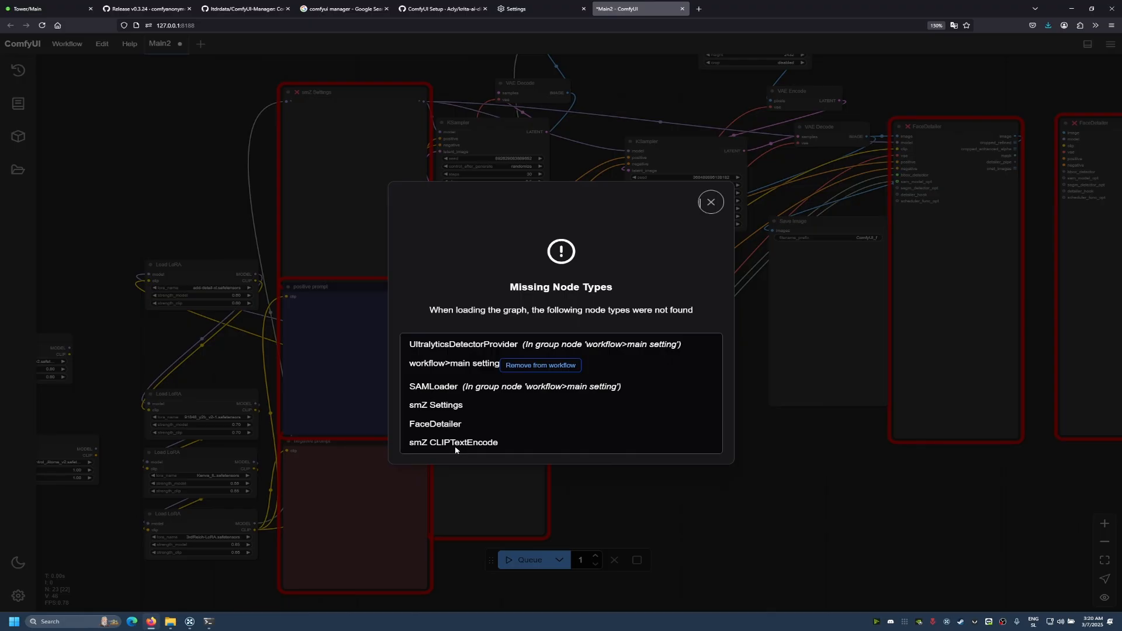
Check the ComfyUI server's command window and dismiss the Missing Node Types notice
left_click(210, 622)
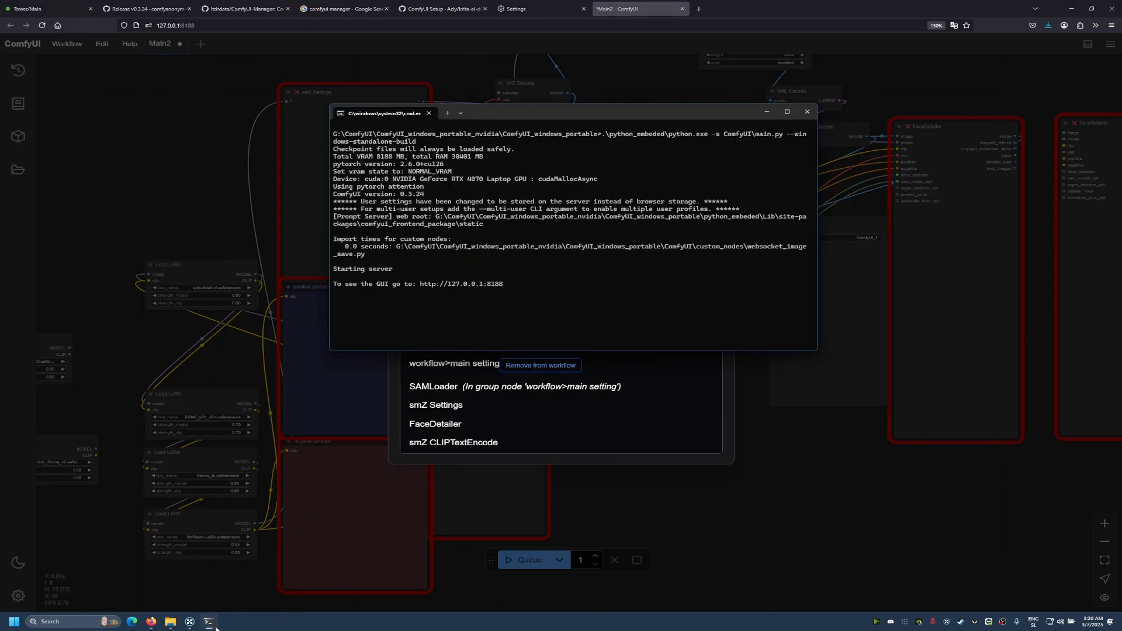
left_click(215, 627)
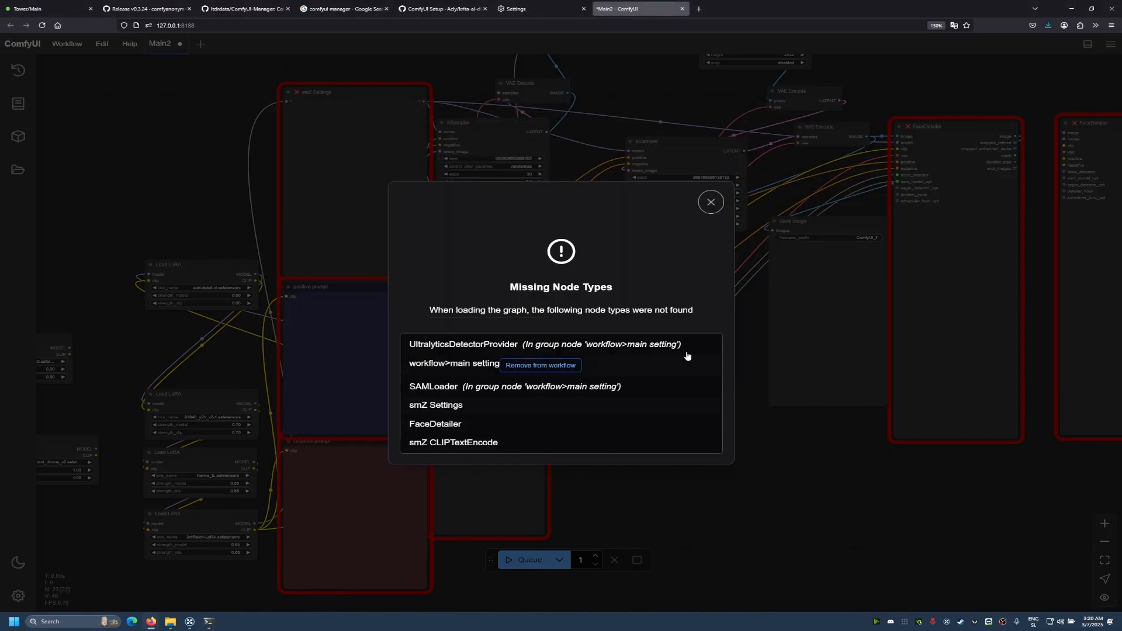
left_click(710, 202)
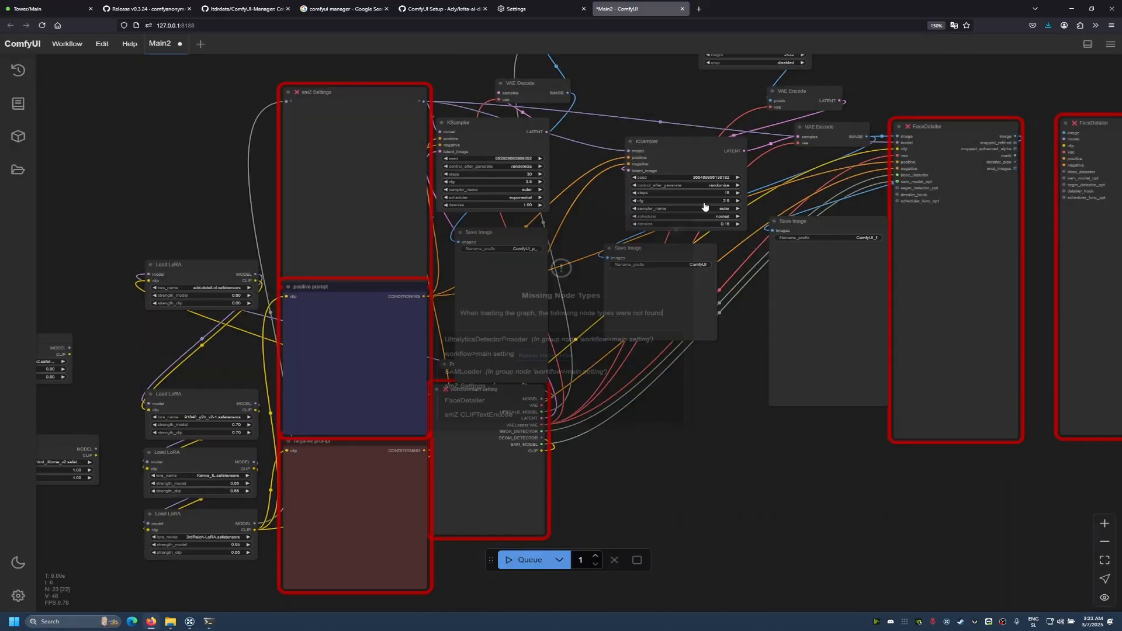
Examine the Main2 workflow graph for the nodes marked in red as missing
scroll(660, 450, "down", 5)
scroll(666, 436, "up", 7)
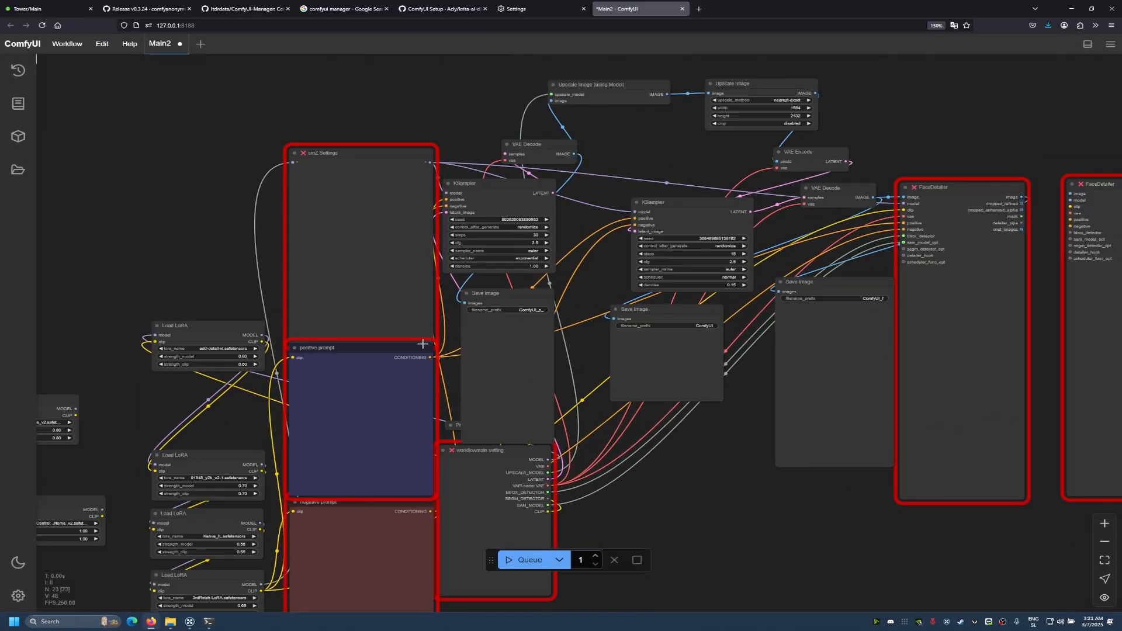
scroll(722, 429, "up", 1)
left_click_drag(706, 429, 696, 403)
scroll(696, 404, "down", 2)
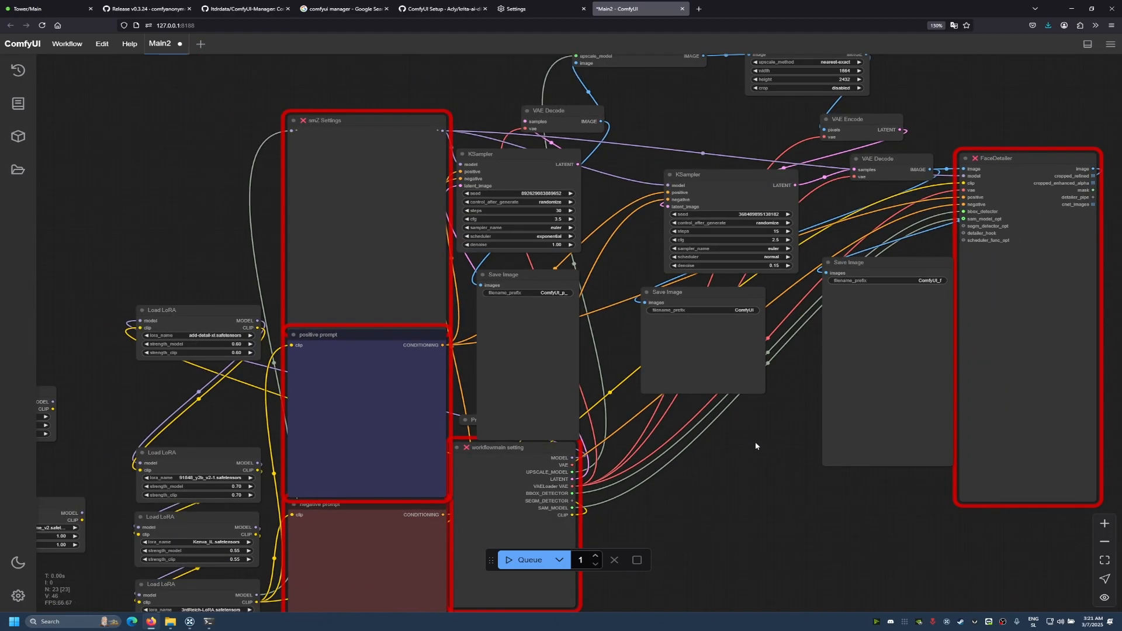
left_click_drag(756, 446, 629, 363)
scroll(671, 411, "down", 3)
scroll(691, 426, "up", 2)
mouse_move(672, 411)
left_mouse_down()
mouse_move(706, 444)
mouse_move(649, 370)
mouse_move(658, 403)
left_mouse_up()
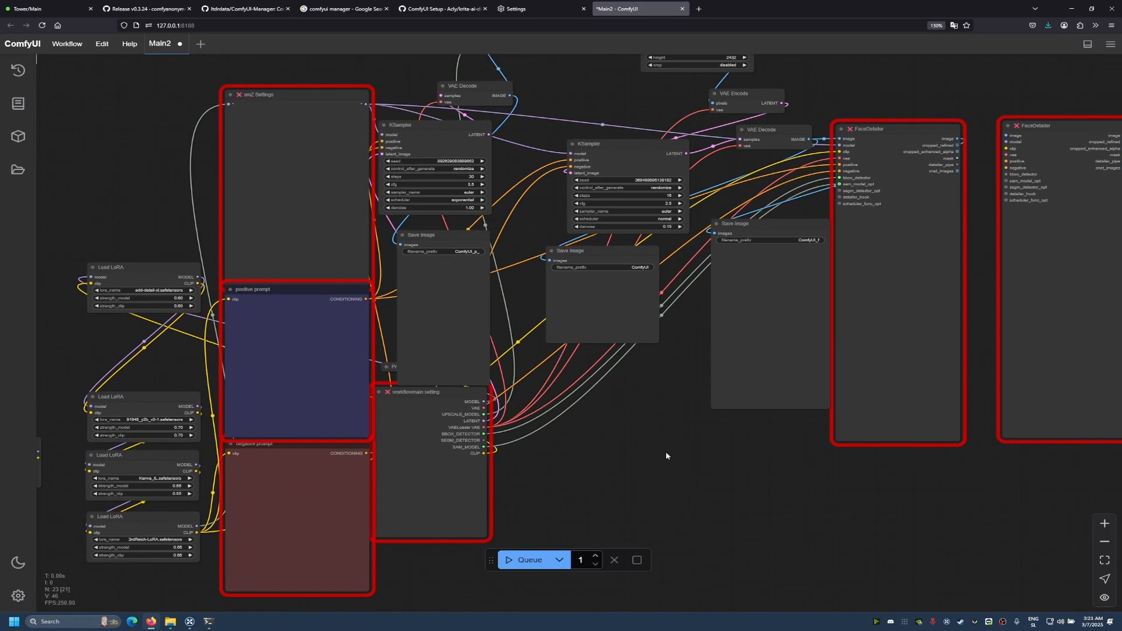
left_click_drag(668, 463, 686, 425)
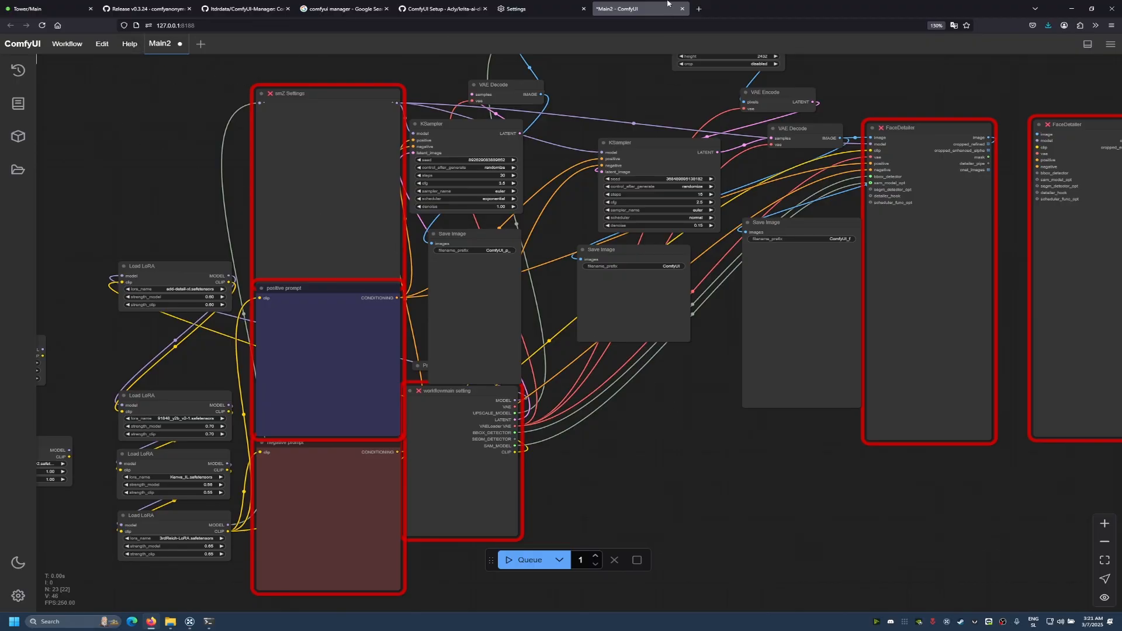
Stop the running ComfyUI server in its command window and close the ComfyUI browser page
key("alt+Tab")
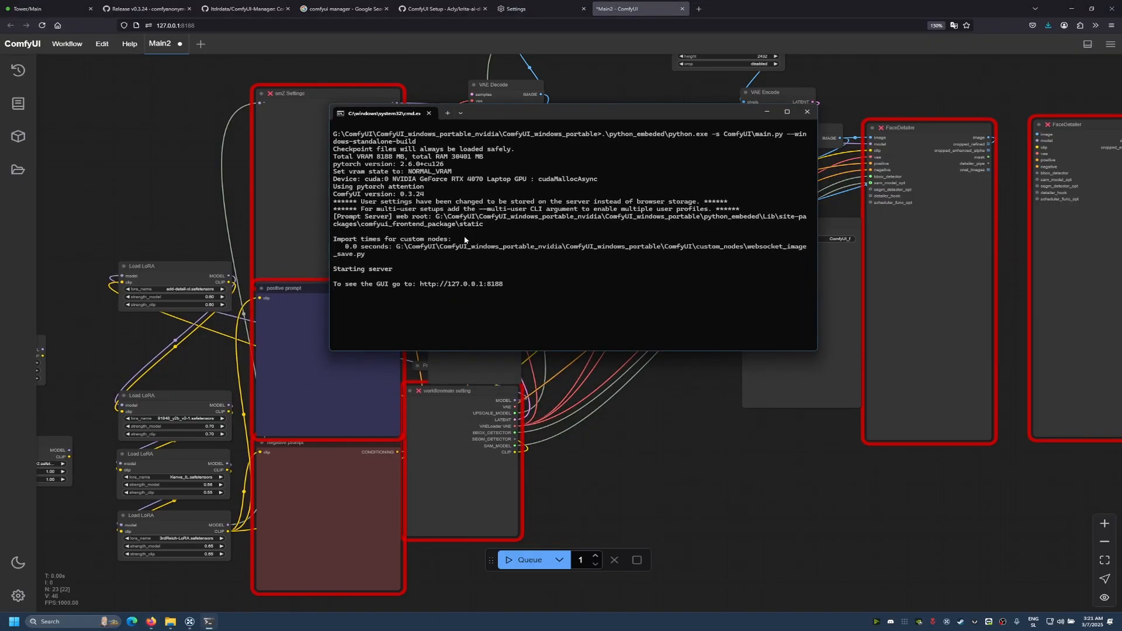
left_click_drag(407, 157, 638, 268)
left_click_drag(434, 143, 646, 275)
left_click(650, 303)
key("ctrl+c")
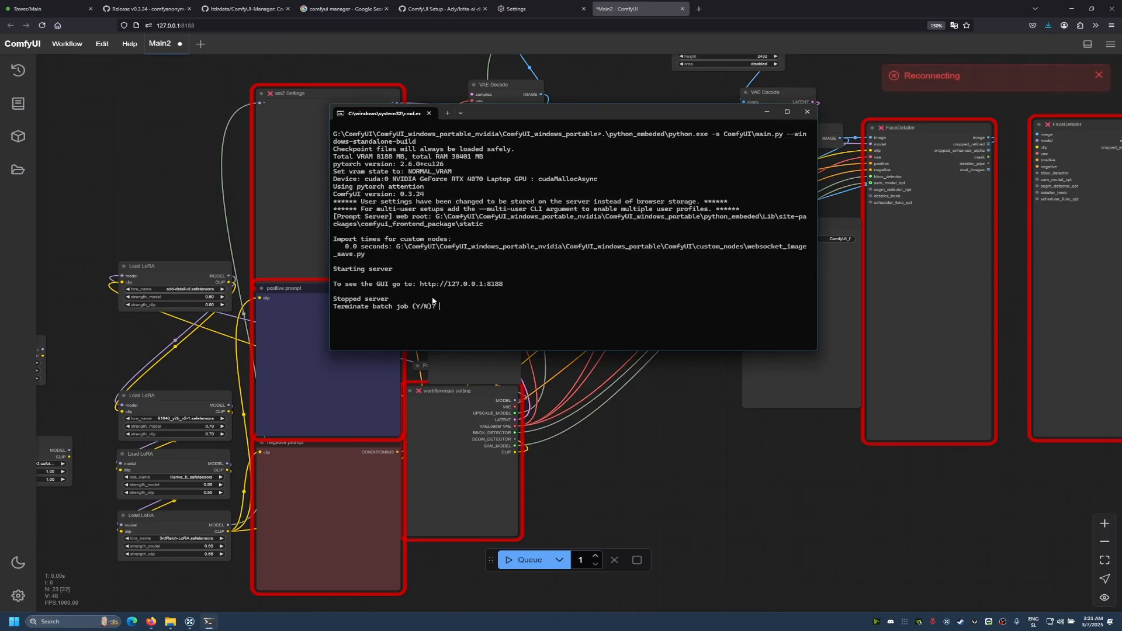
key("Return")
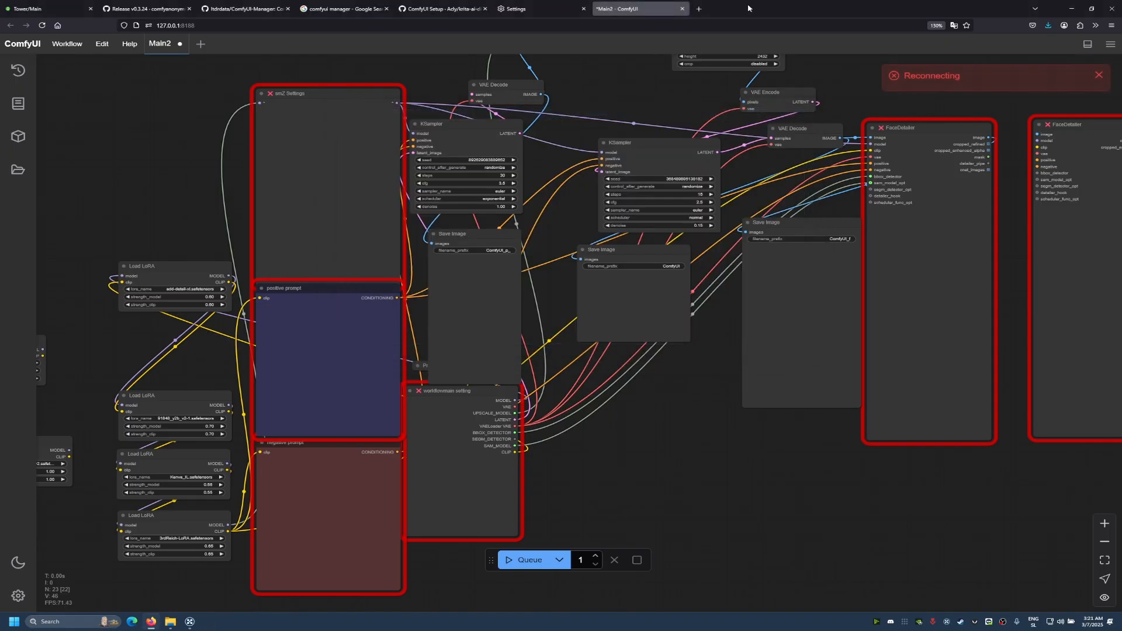
key("ctrl+w")
Run install-manager-for-portable-version.bat from the ComfyUI_windows_portable folder in File Explorer, allowing it past the Windows SmartScreen warning
key("alt+Tab")
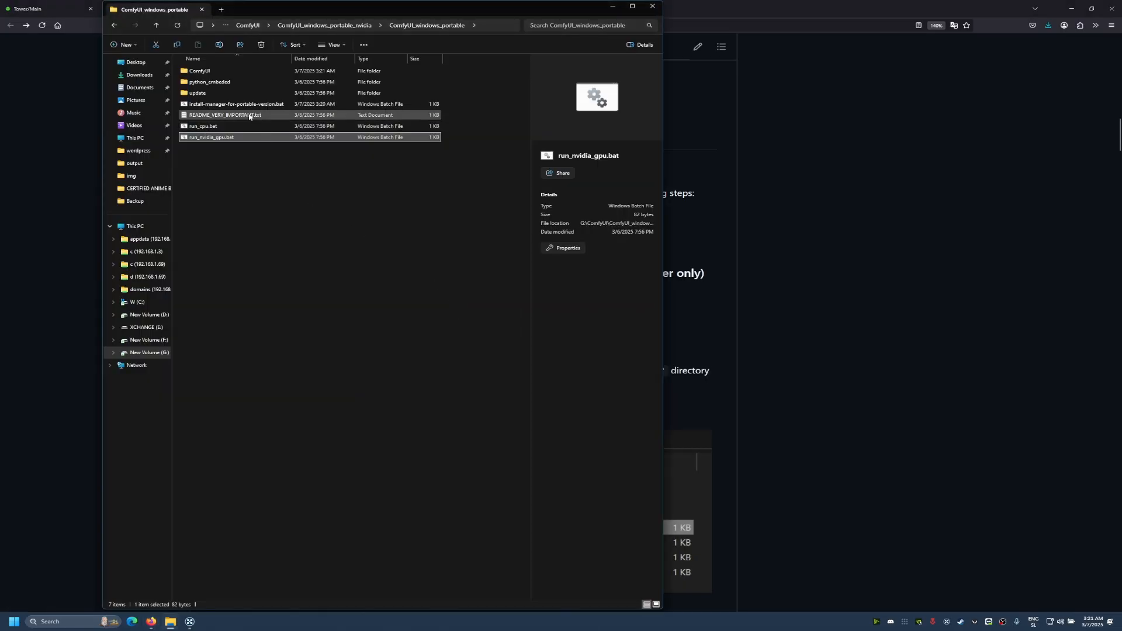
left_click(281, 104)
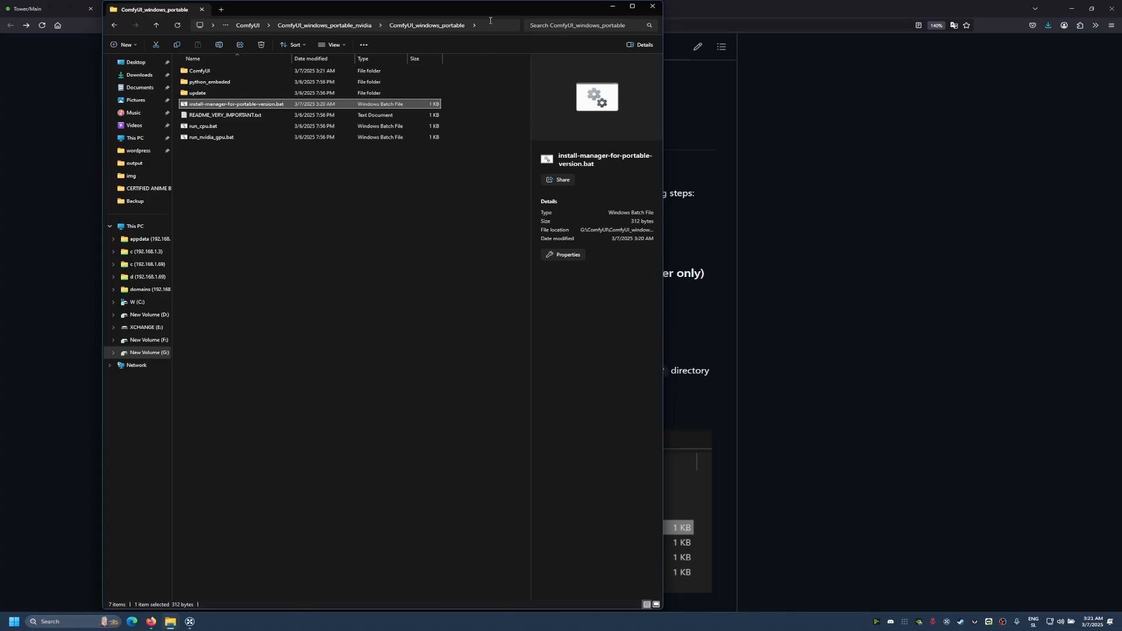
left_click_drag(482, 12, 613, 117)
left_click(2, 169)
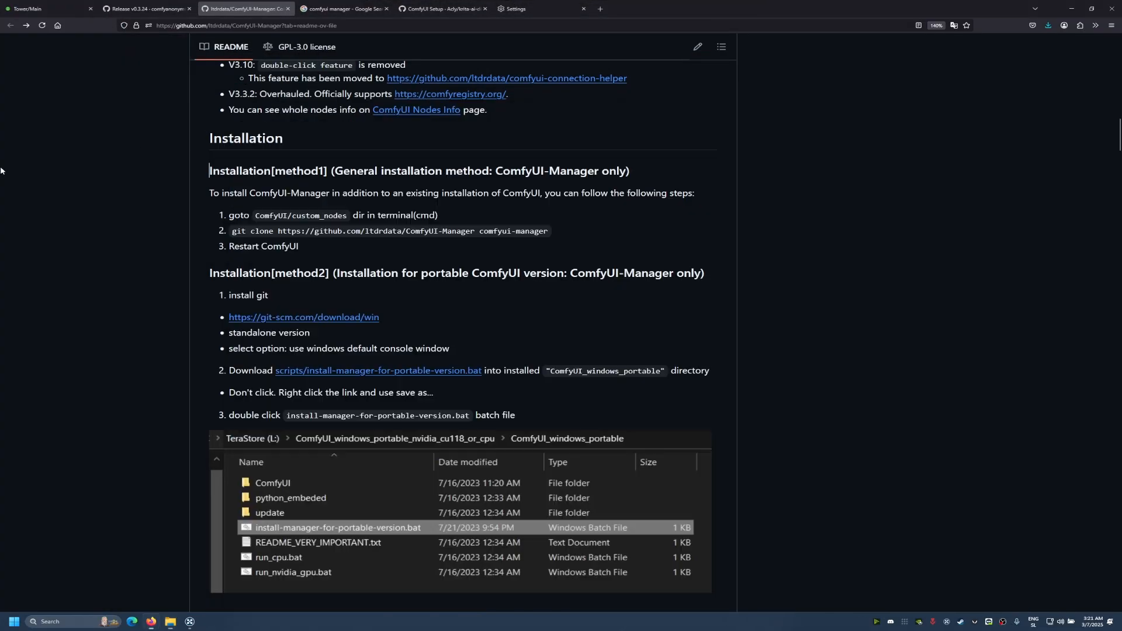
right_click(314, 377)
key("alt+Tab")
double_click(406, 215)
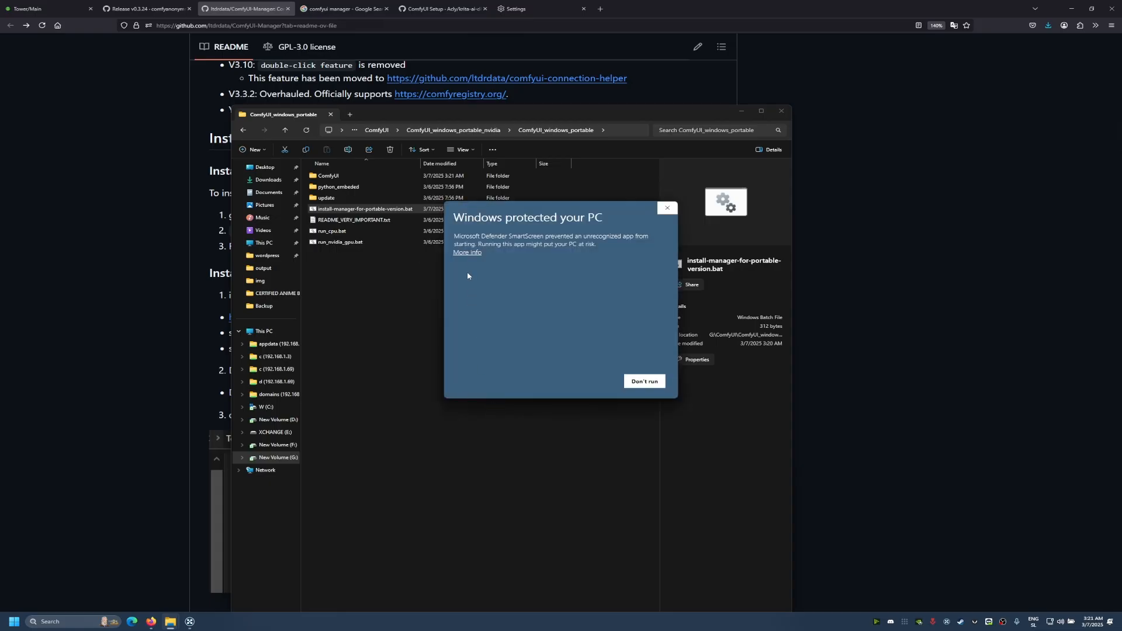
left_click(467, 253)
left_click(585, 381)
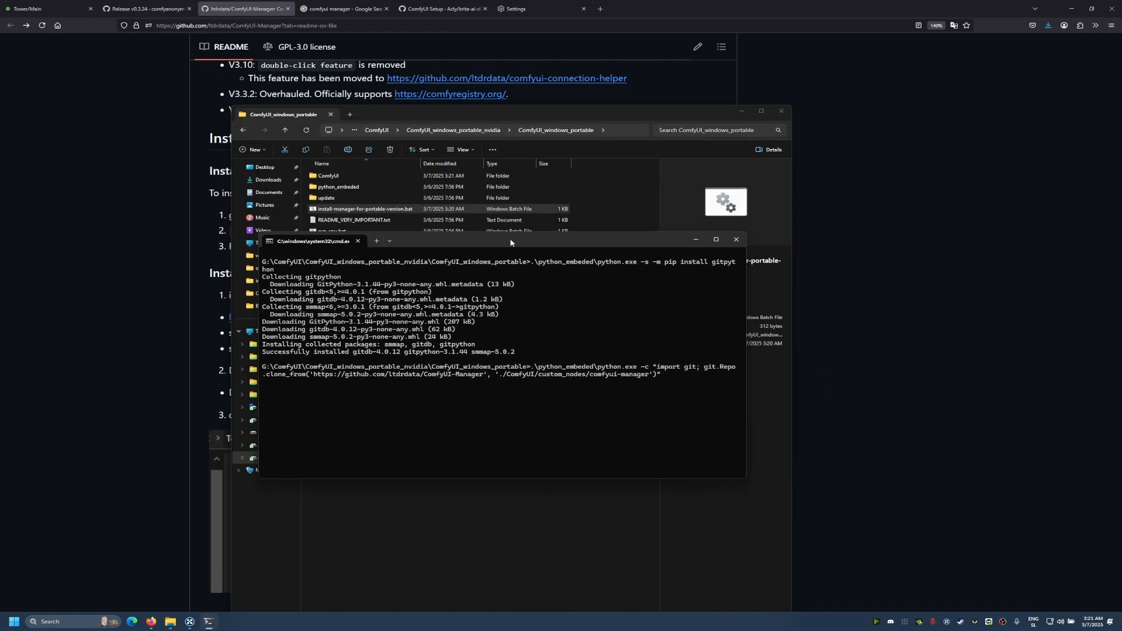
Follow the ComfyUI-Manager installer's output in the command window until it finishes
left_click_drag(256, 280, 463, 406)
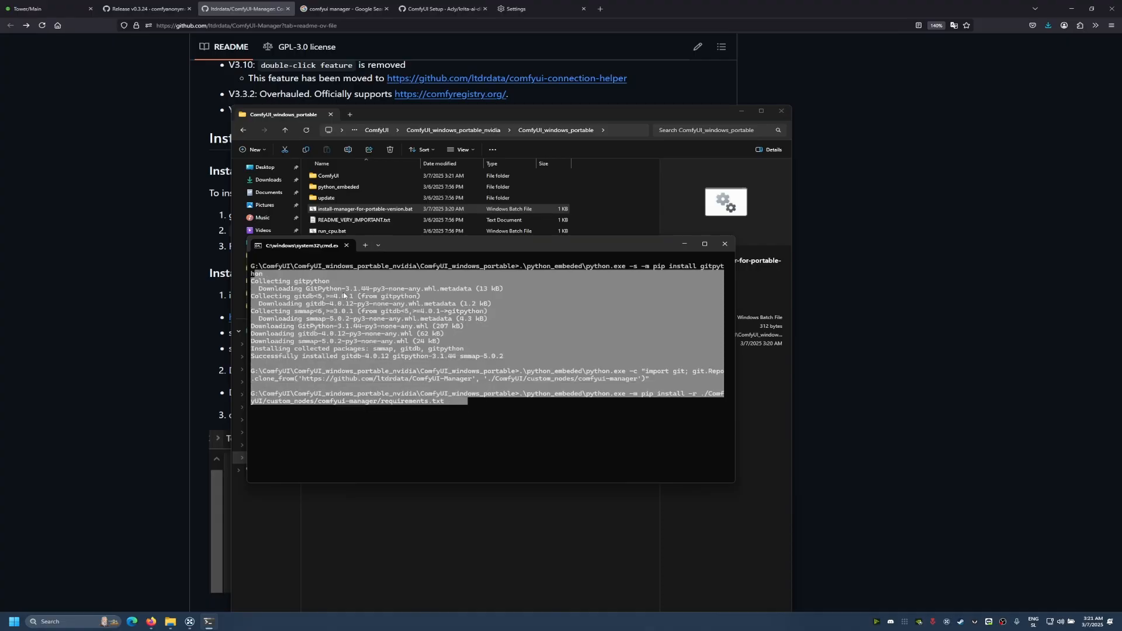
left_click(288, 277)
scroll(361, 327, "down", 14)
scroll(361, 329, "down", 10)
left_click_drag(491, 251, 564, 157)
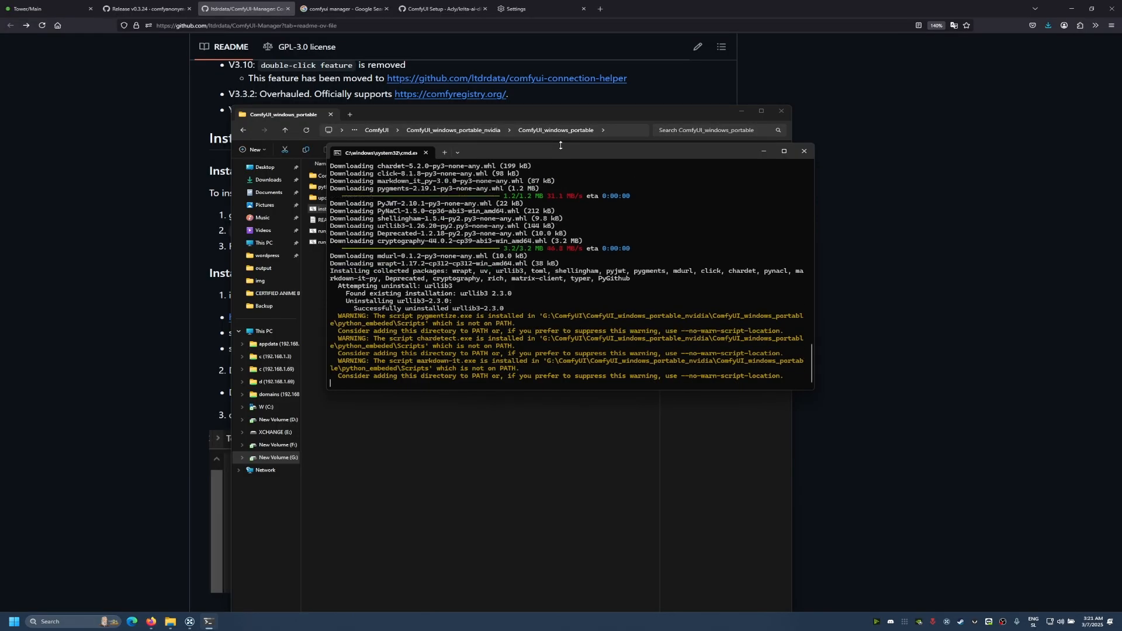
left_click_drag(494, 151, 471, 277)
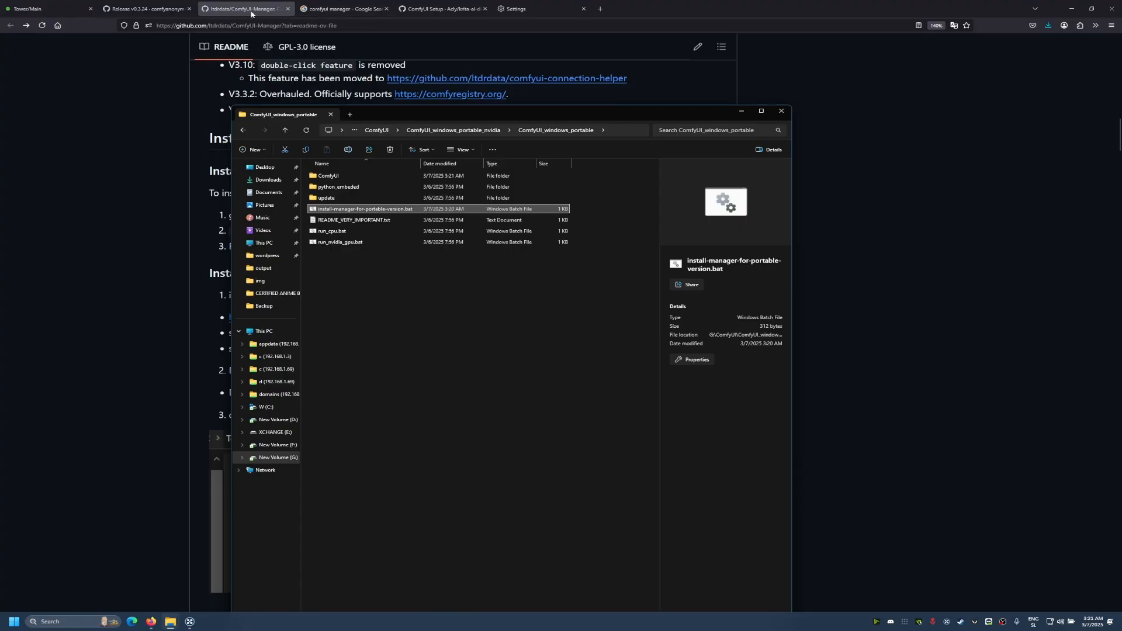
Relaunch ComfyUI with run_nvidia_gpu.bat and check the startup log for the ComfyUI-Manager config path
left_click(379, 252)
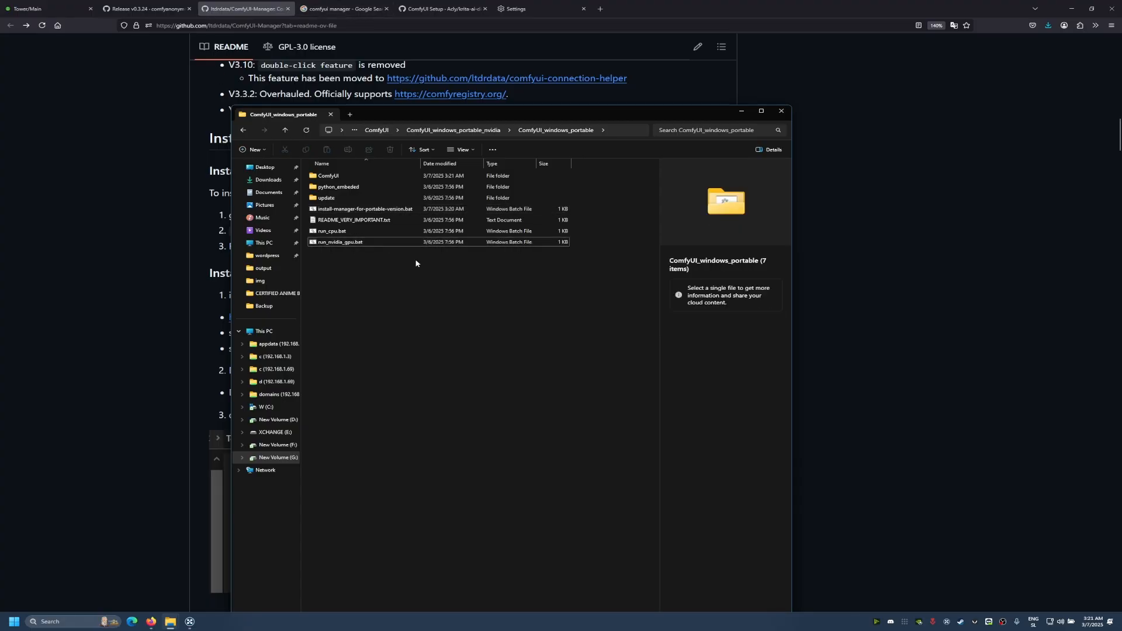
left_click(385, 243)
key("Return")
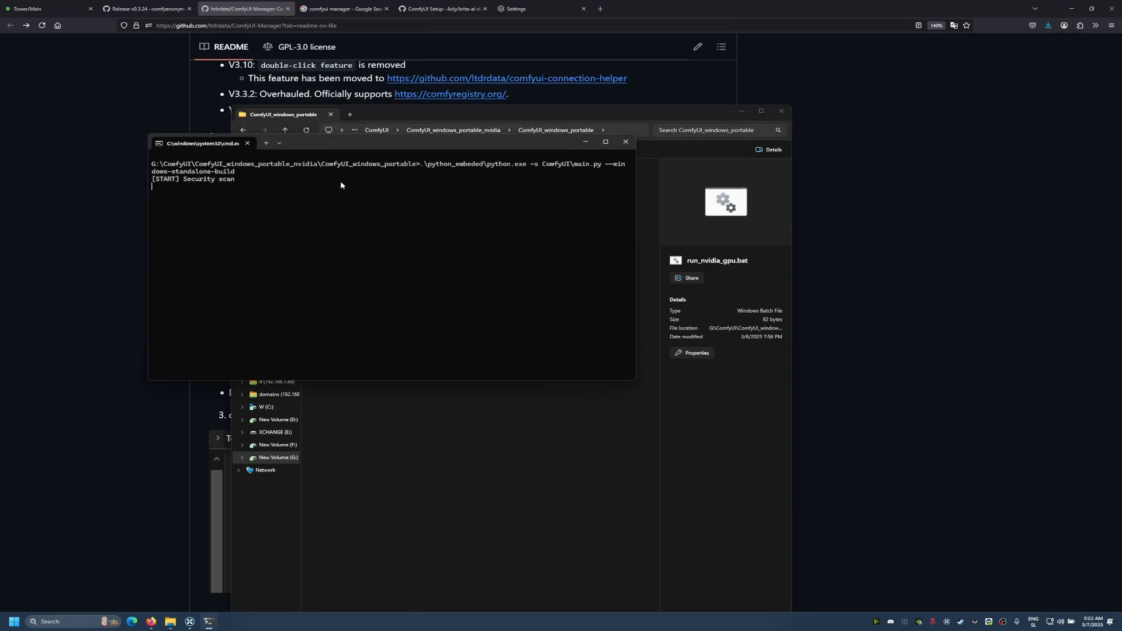
left_click_drag(363, 152, 569, 317)
left_click_drag(514, 292, 511, 273)
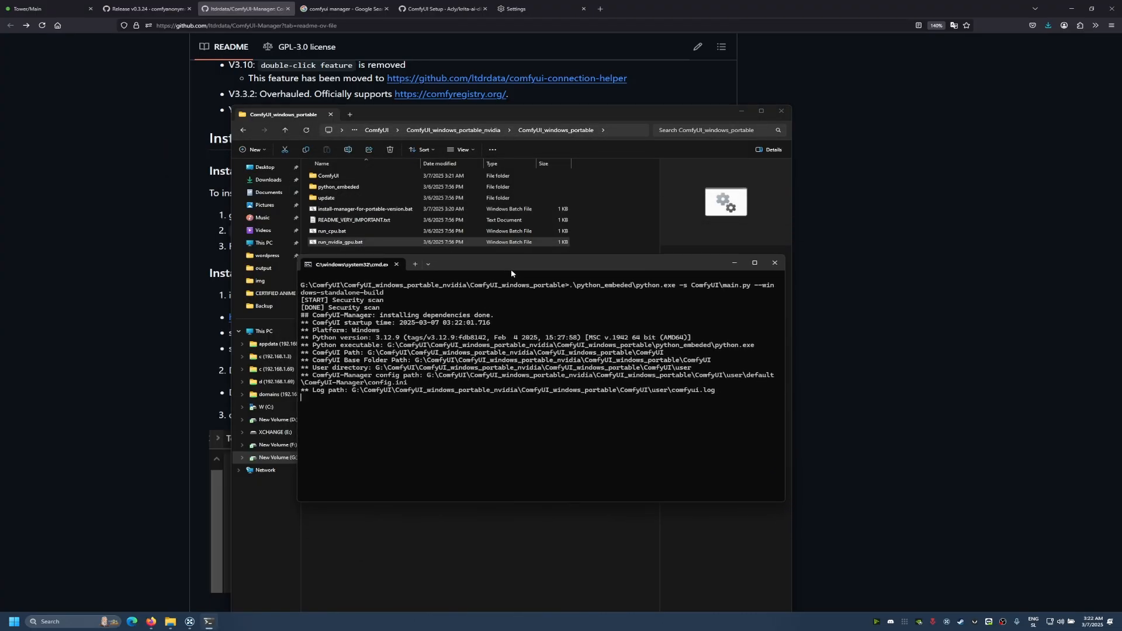
left_click_drag(314, 376, 419, 384)
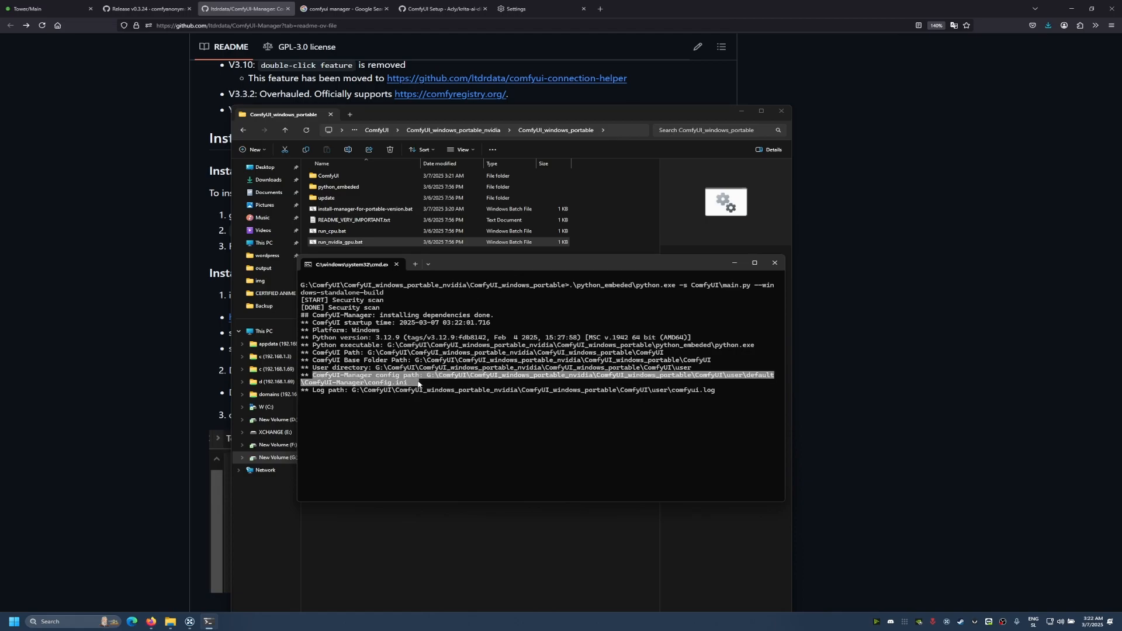
left_click(409, 383)
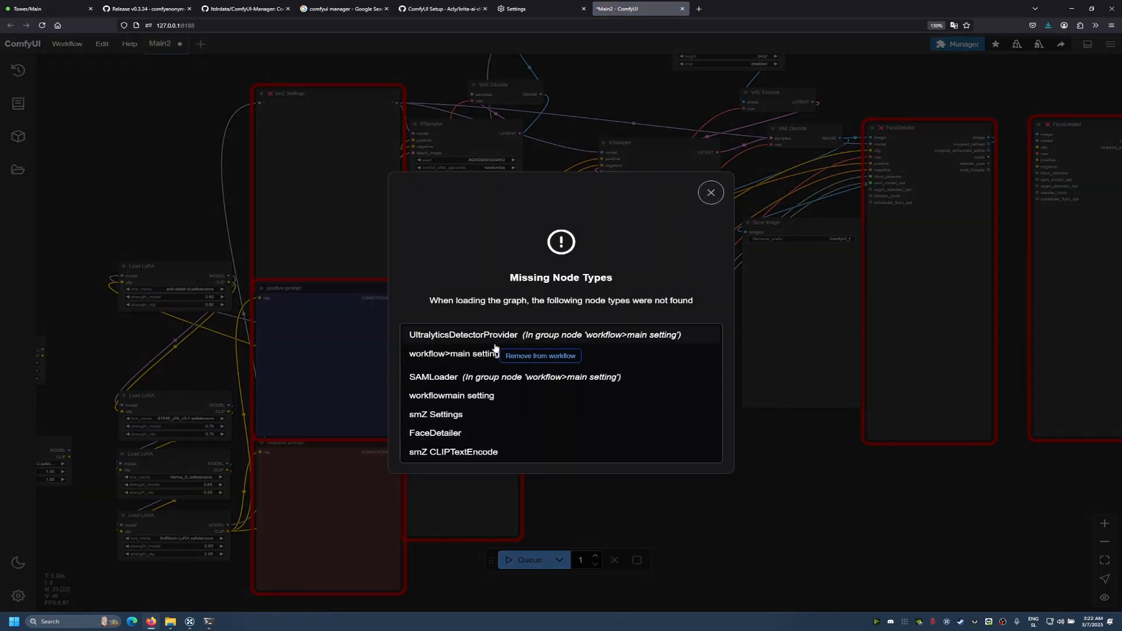
Dismiss the Missing Node Types notice, check the version shown in ComfyUI Manager and close the manager
left_click(711, 192)
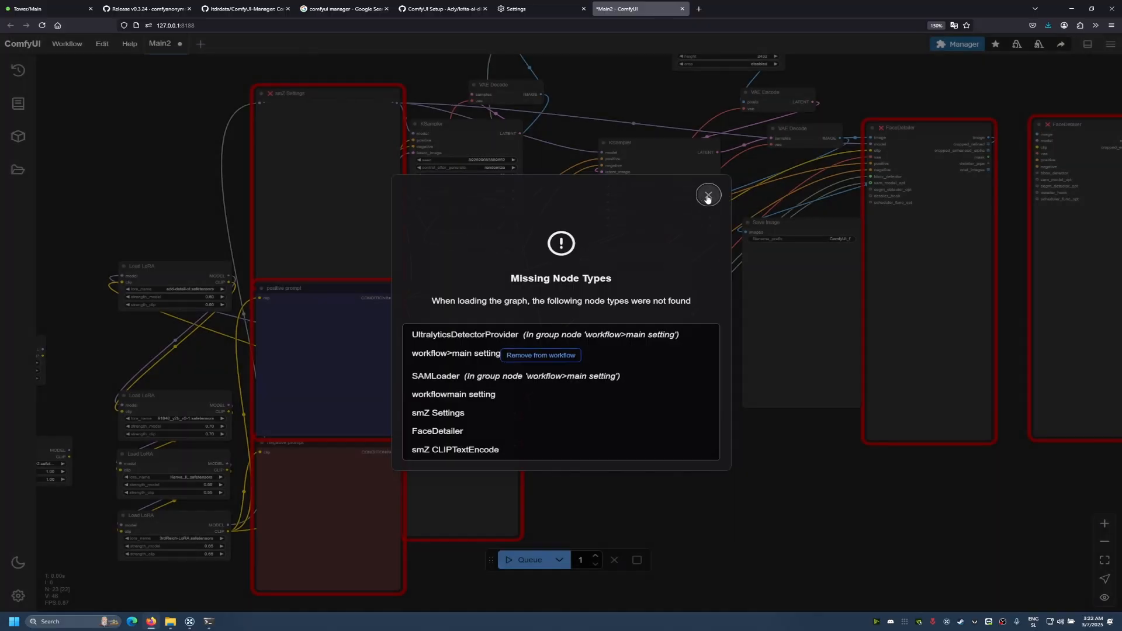
left_click(949, 46)
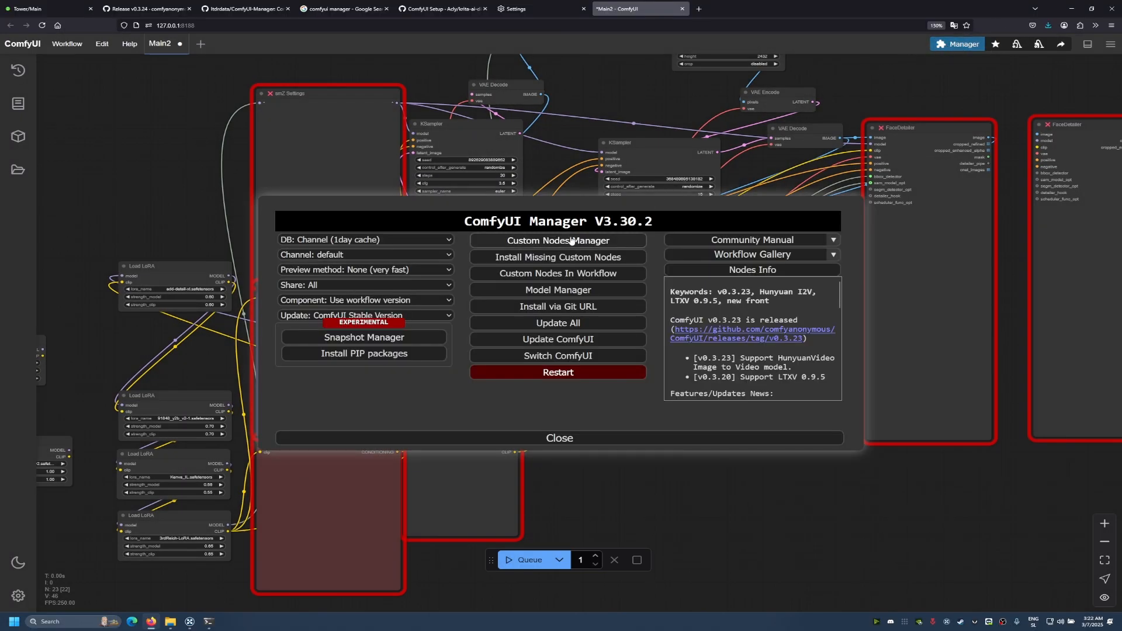
triple_click(482, 221)
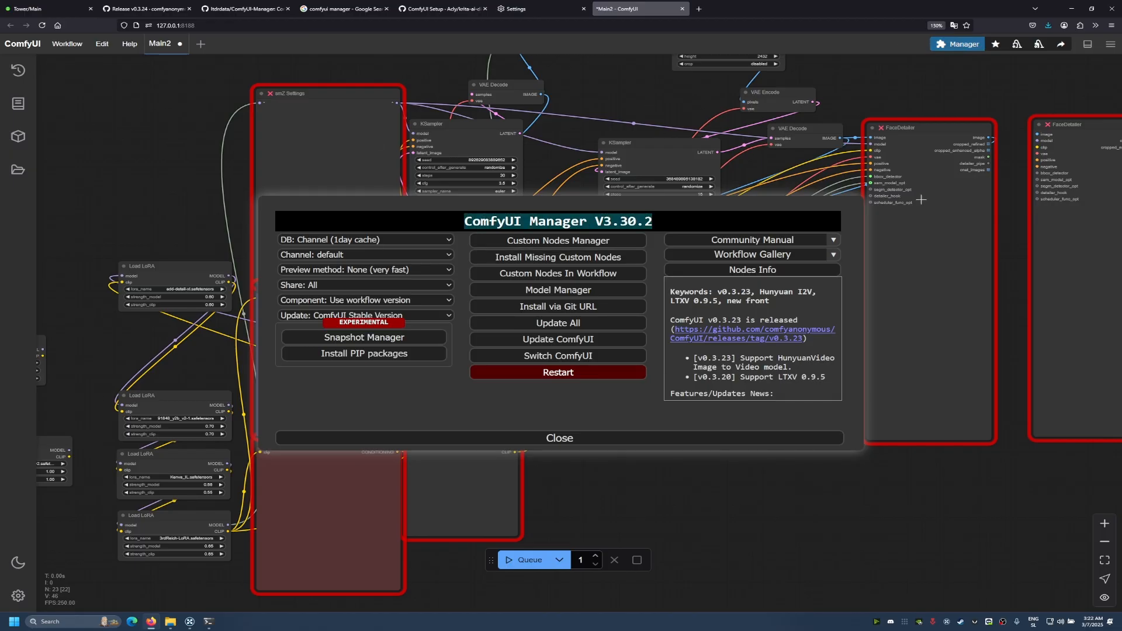
left_click(507, 219)
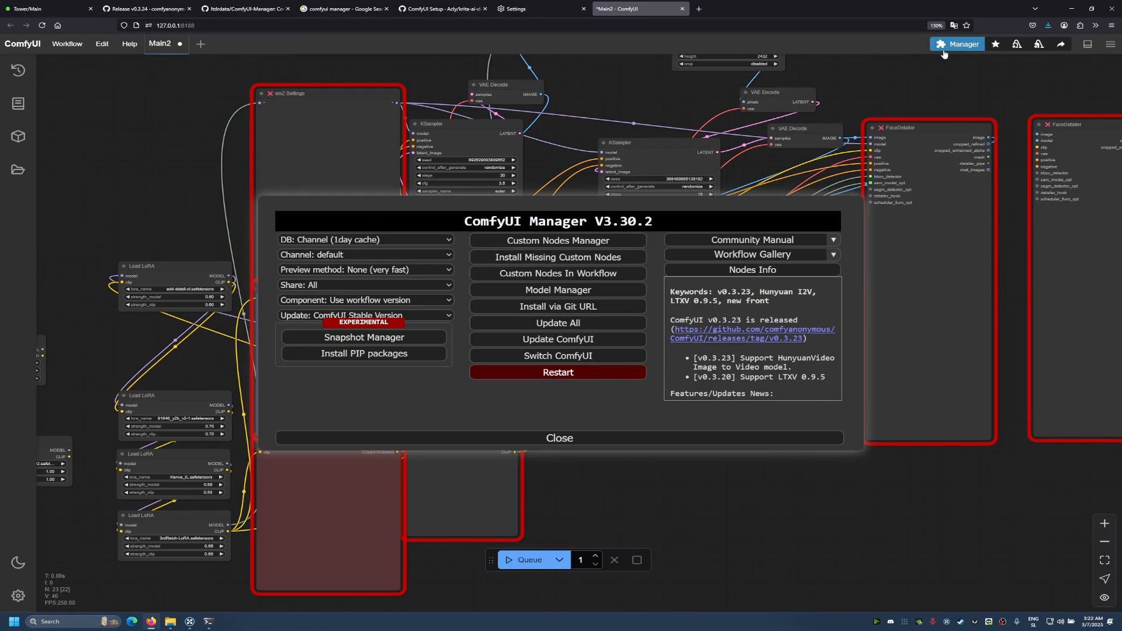
left_click(656, 437)
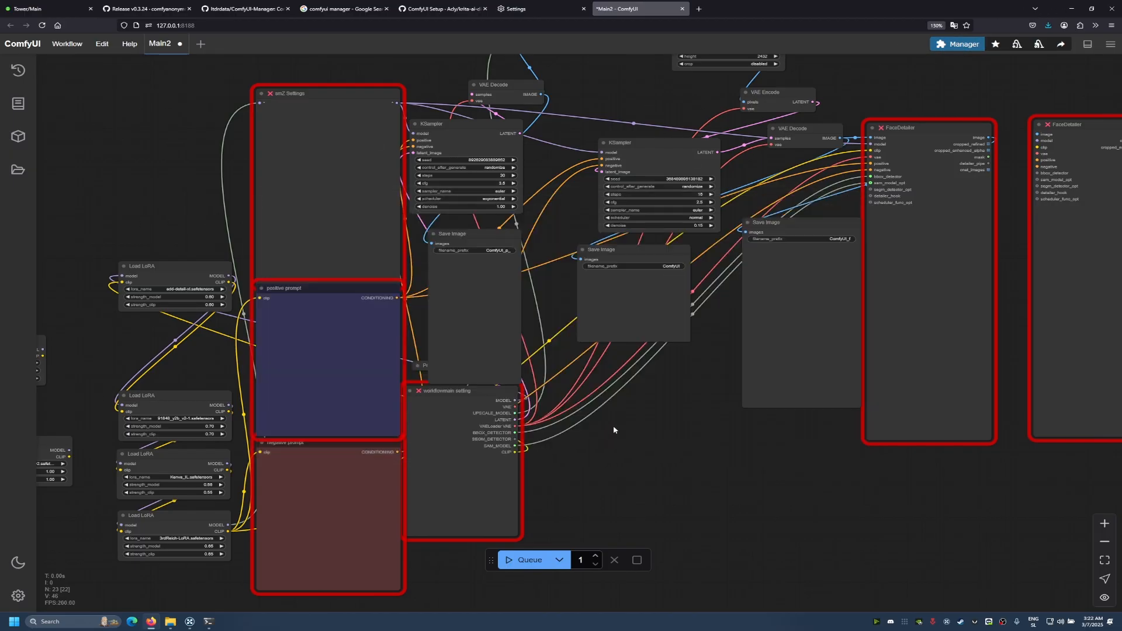
Install the missing custom nodes ComfyUI Impact Pack and smZNodes through ComfyUI Manager
left_click(957, 44)
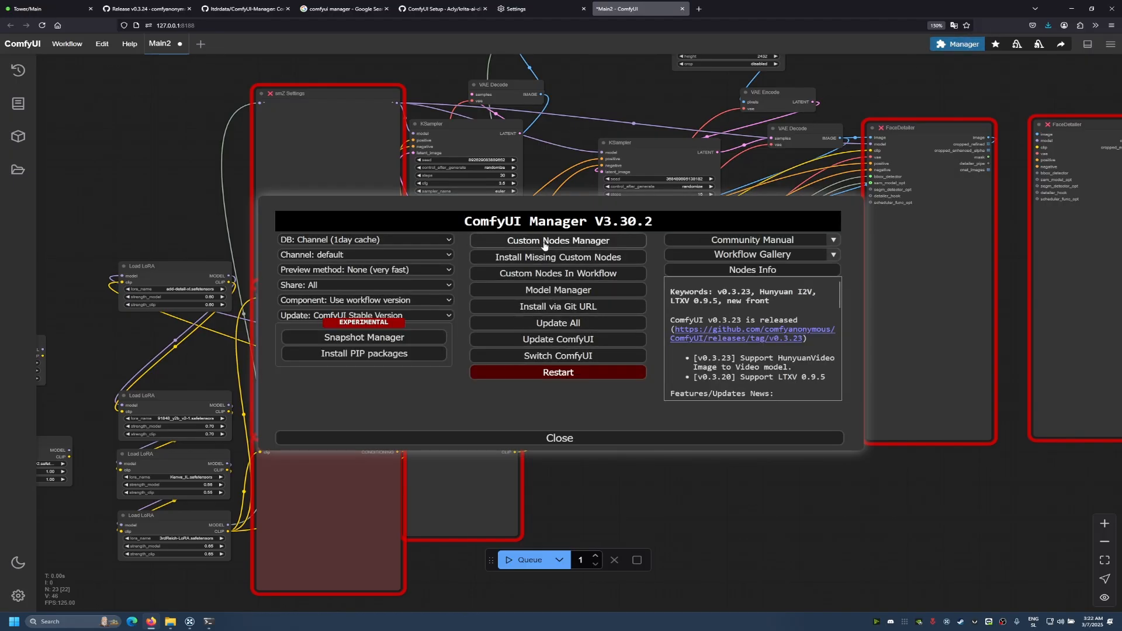
left_click(580, 257)
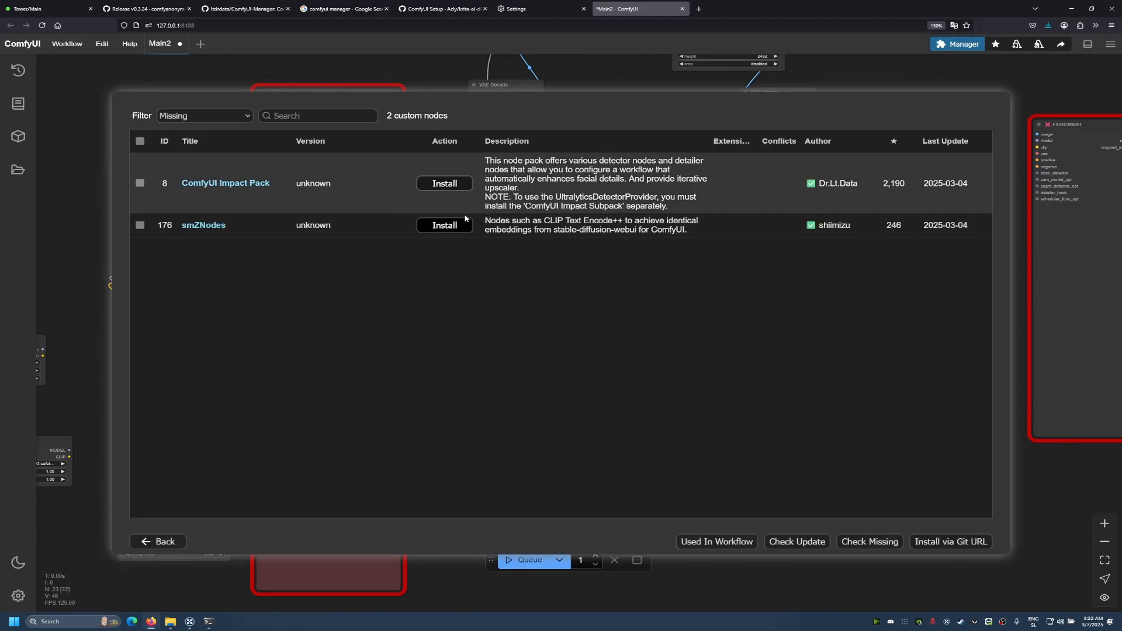
left_click(443, 186)
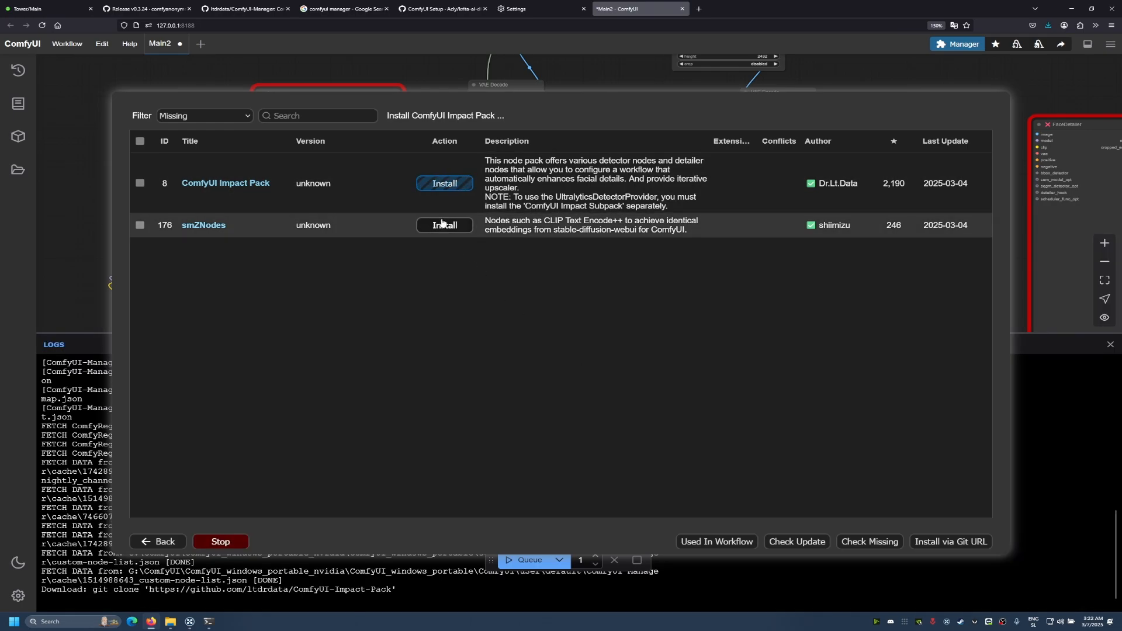
left_click(442, 224)
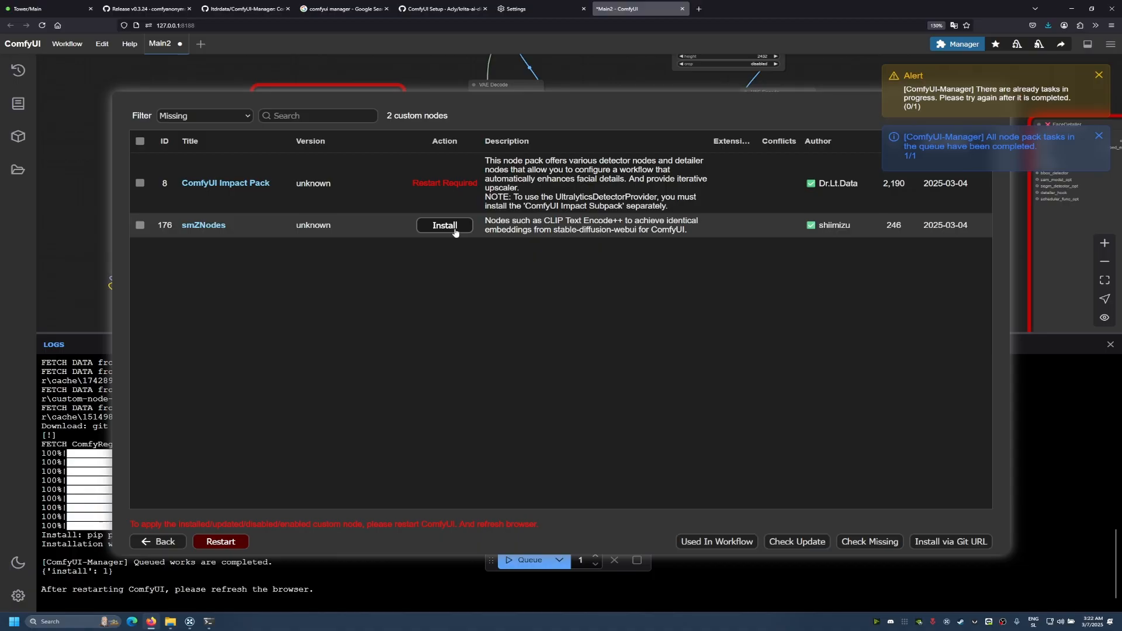
left_click(454, 231)
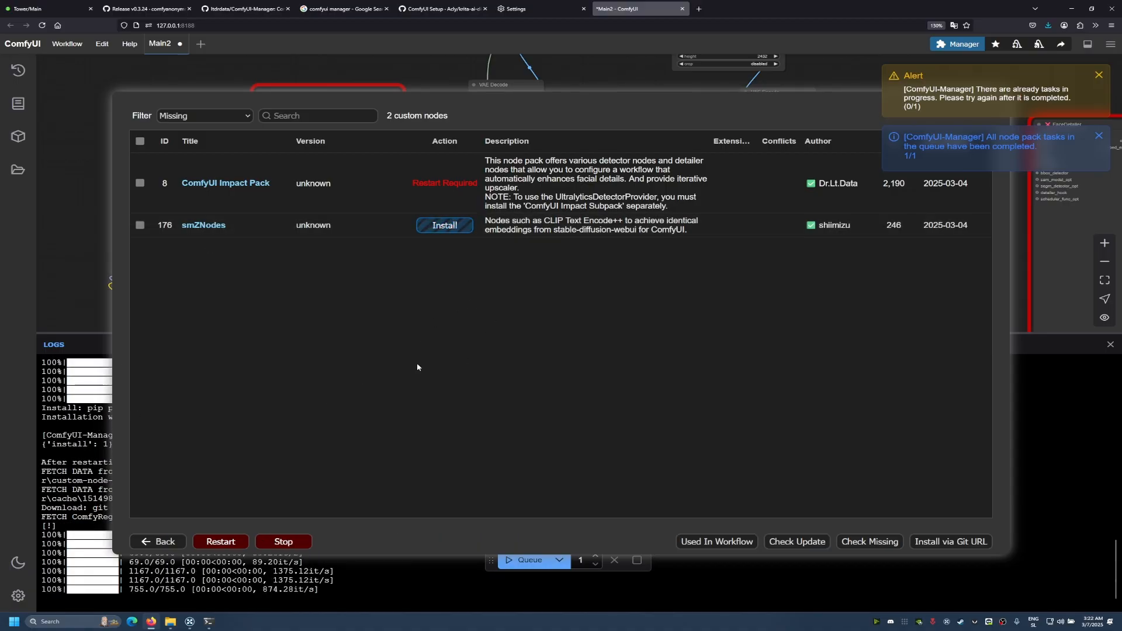
Restart the ComfyUI server from the manager, confirm the reboot and check its progress in the command window
left_click(212, 541)
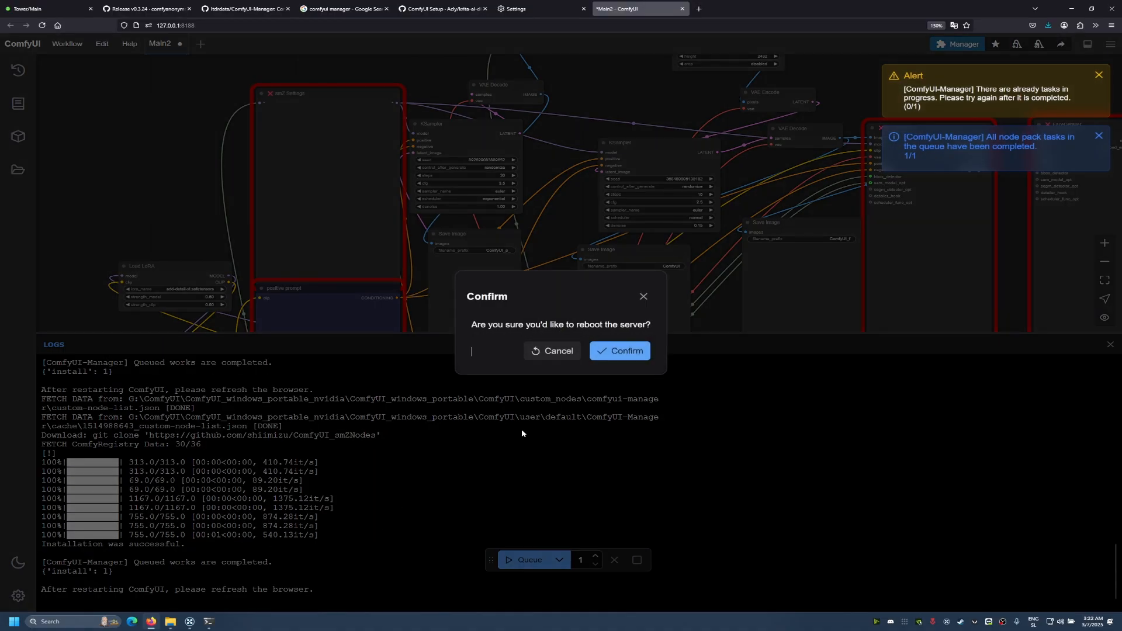
left_click(621, 350)
left_click(209, 622)
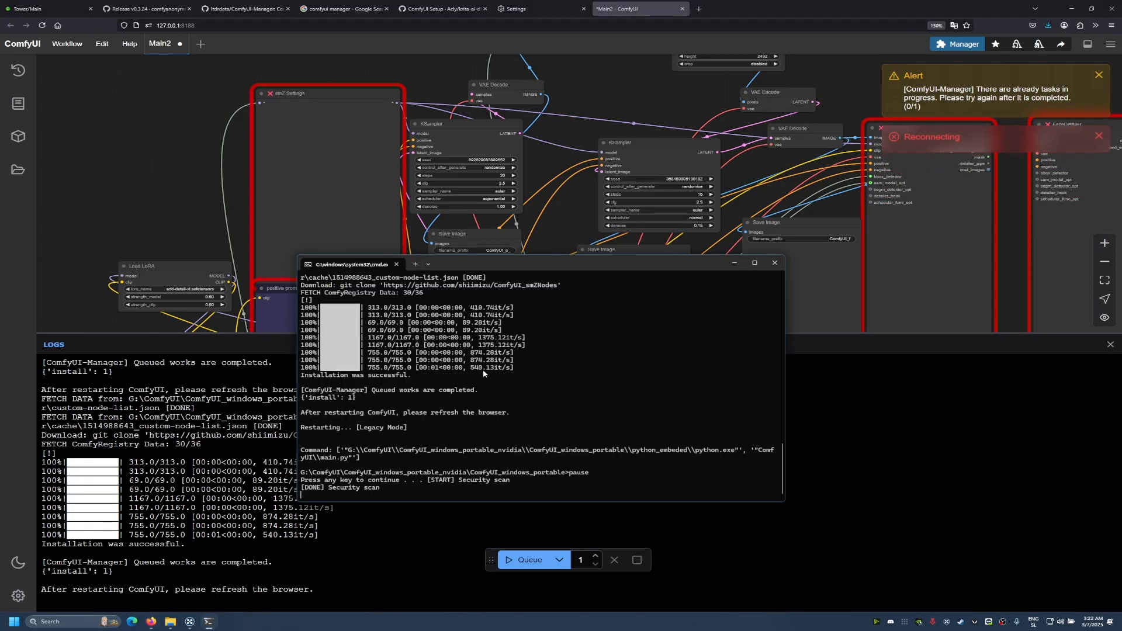
Follow the restart output in the command window, examining the dependency downloads and installation for the new custom nodes
left_click_drag(495, 266, 606, 318)
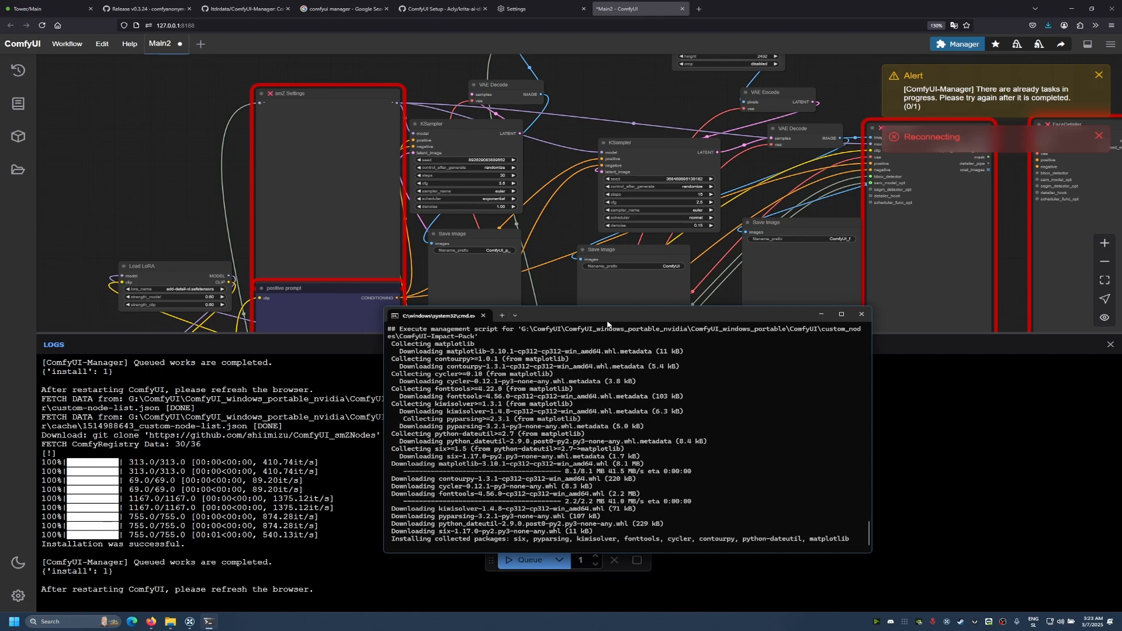
scroll(508, 435, "up", 2)
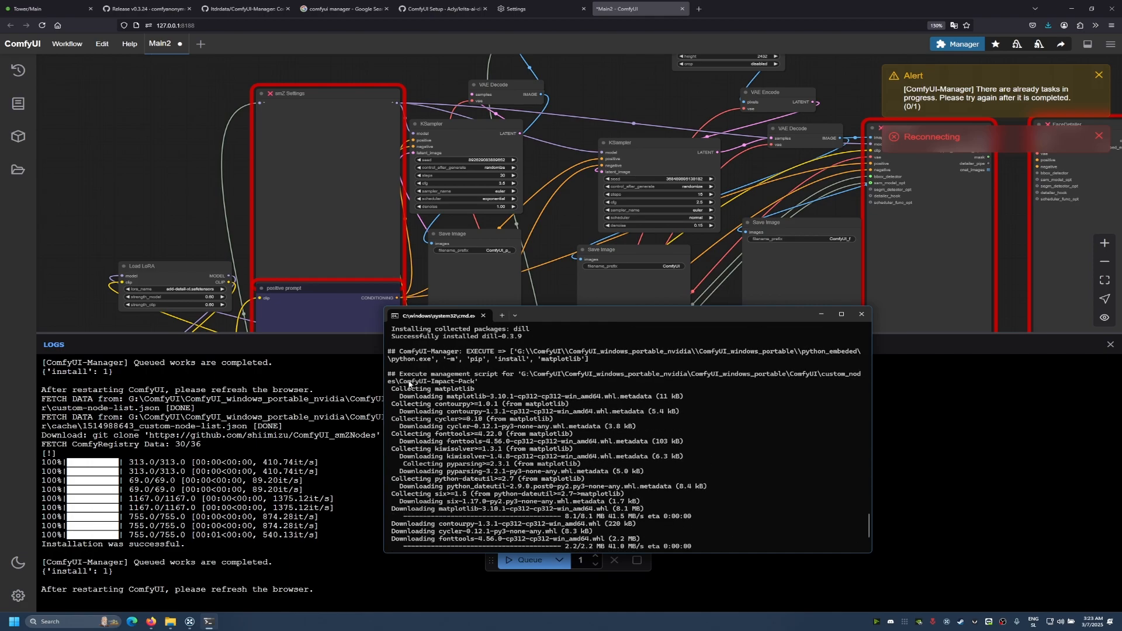
left_click_drag(409, 384, 580, 515)
left_click_drag(409, 388, 584, 526)
left_click(584, 523)
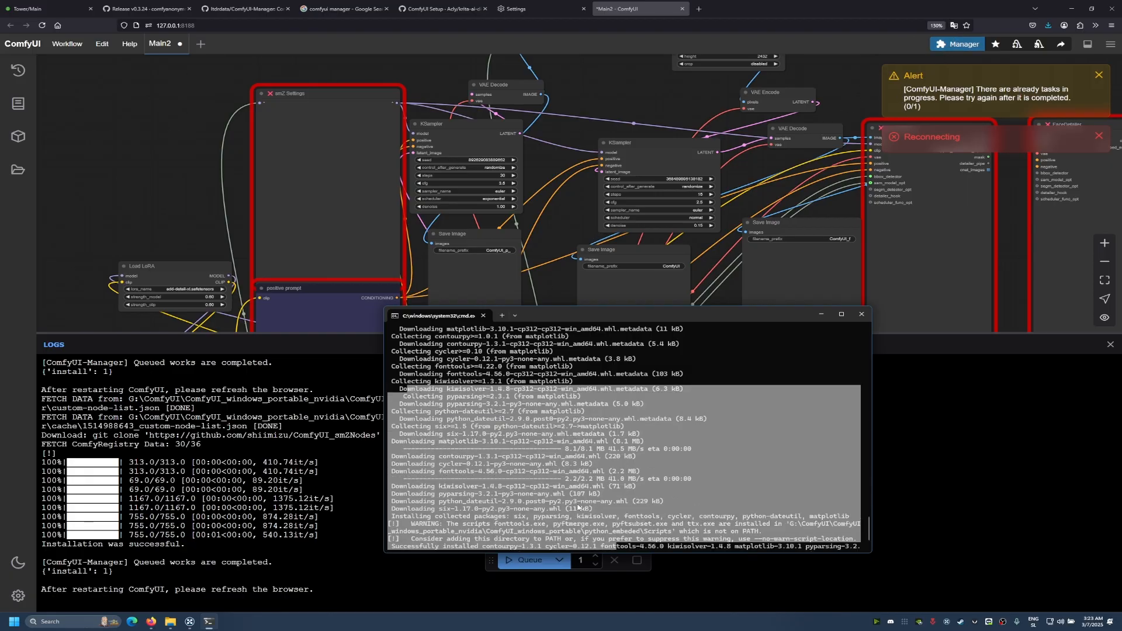
left_click_drag(498, 411, 614, 545)
left_click(613, 545)
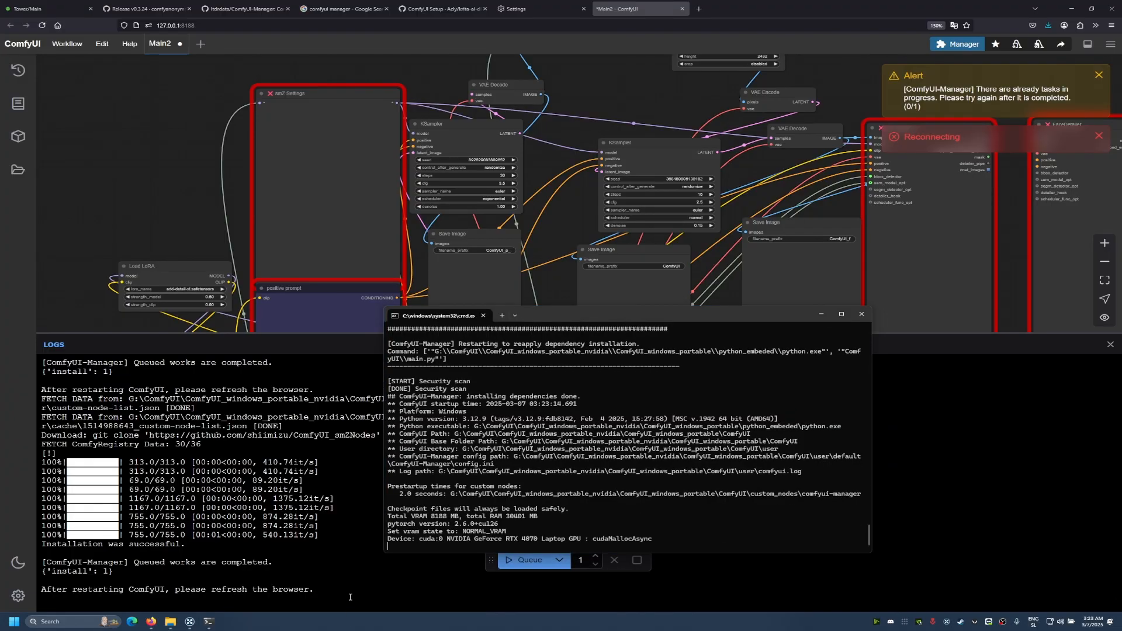
left_click_drag(595, 313, 580, 308)
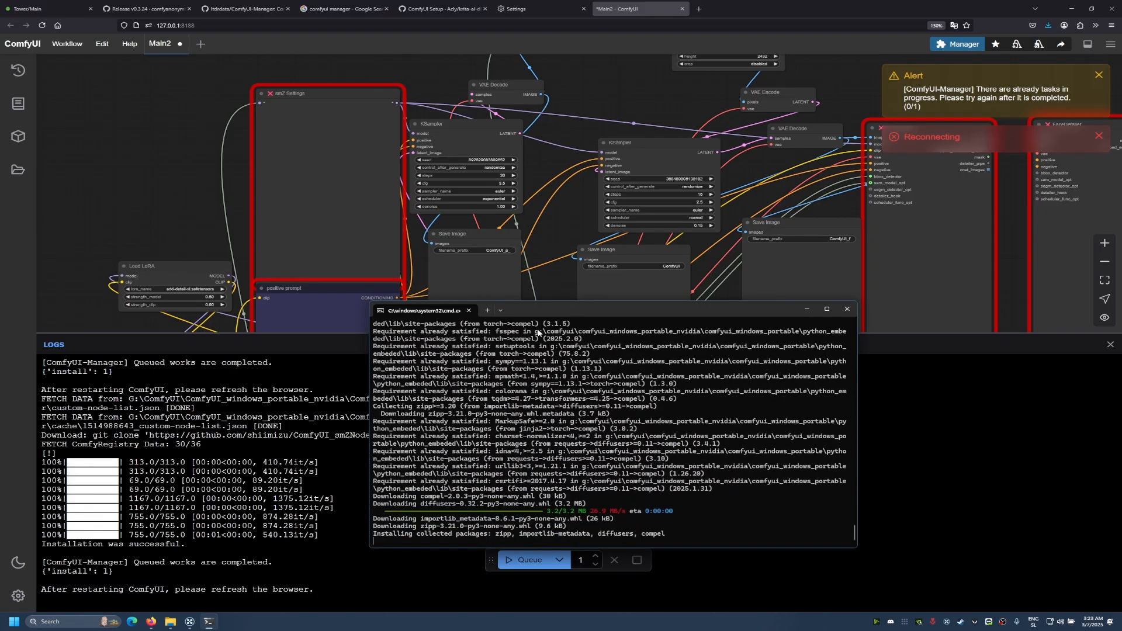
Launch Krita and create a new custom document with the default settings
key("super")
type("krita")
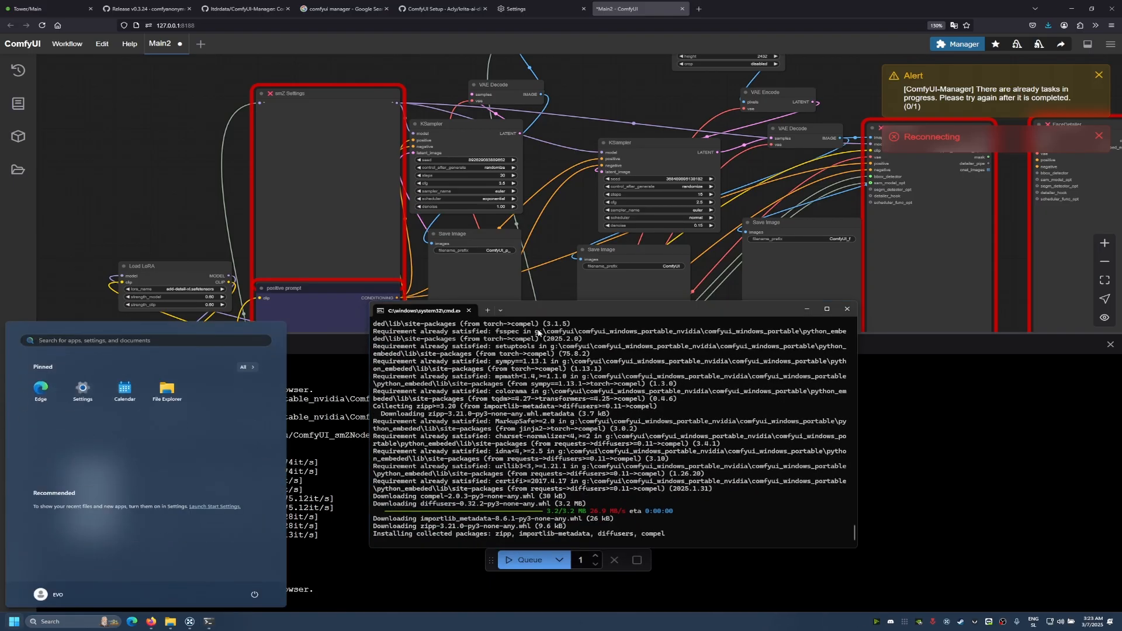
key("Return")
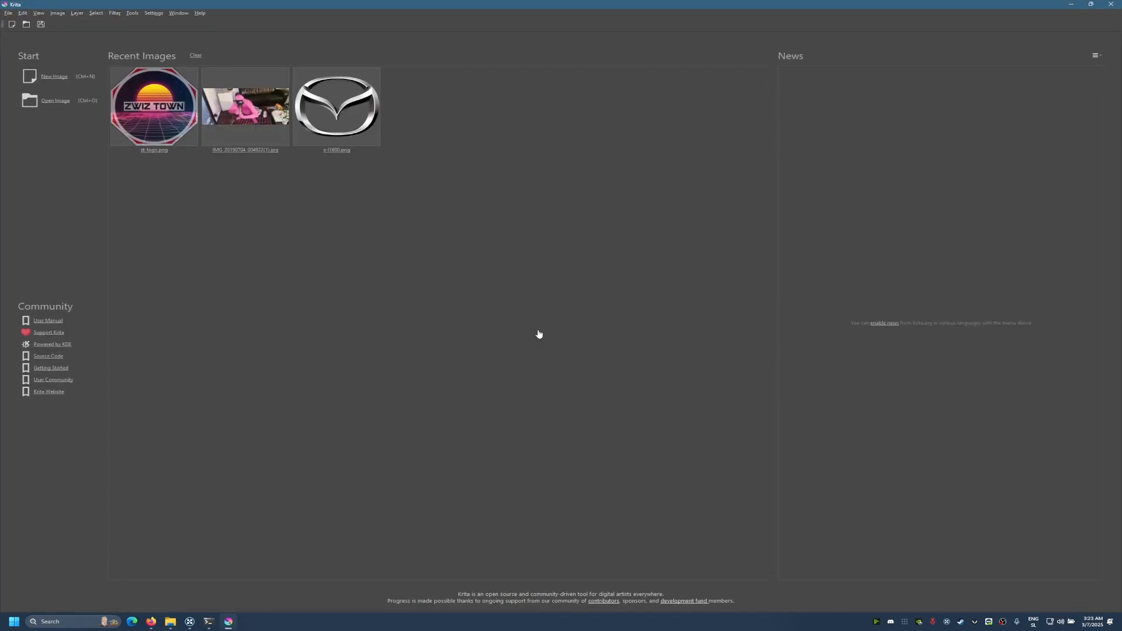
left_click(53, 77)
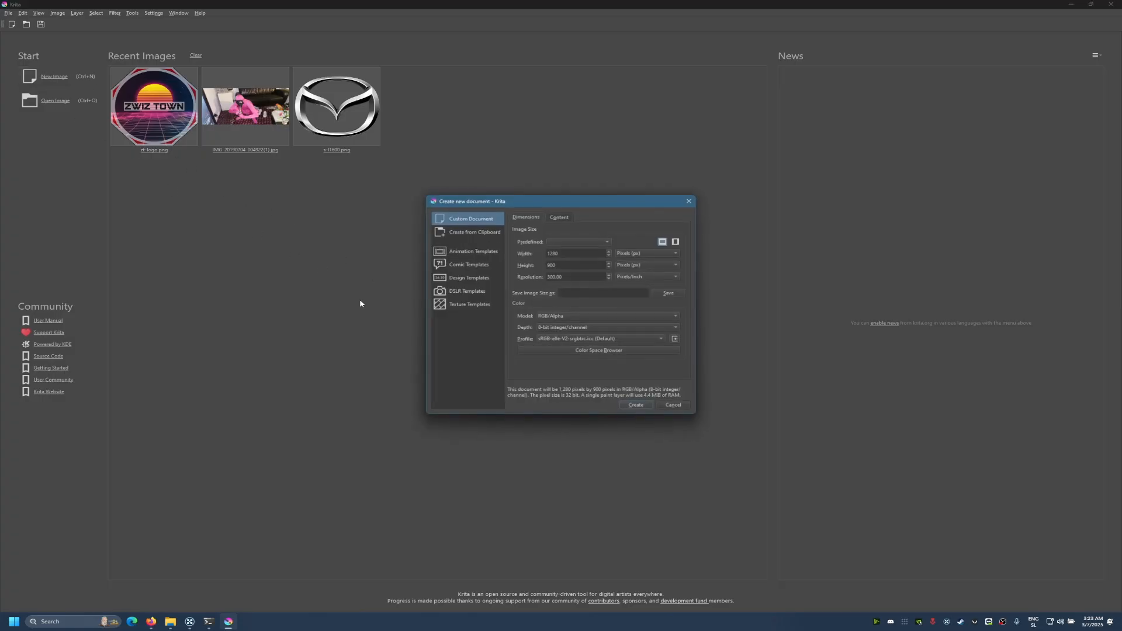
left_click(636, 406)
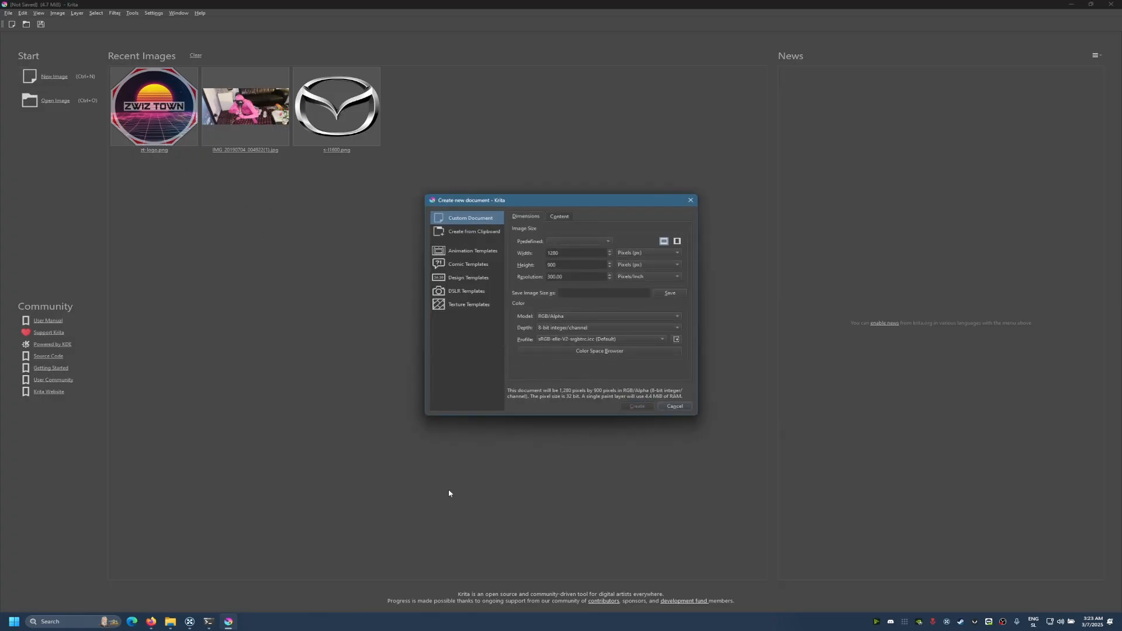
Scribble two test brush strokes on the blank canvas and undo both of them
scroll(423, 230, "down", 2)
mouse_move(425, 225)
left_mouse_down()
mouse_move(434, 279)
mouse_move(422, 275)
left_mouse_up()
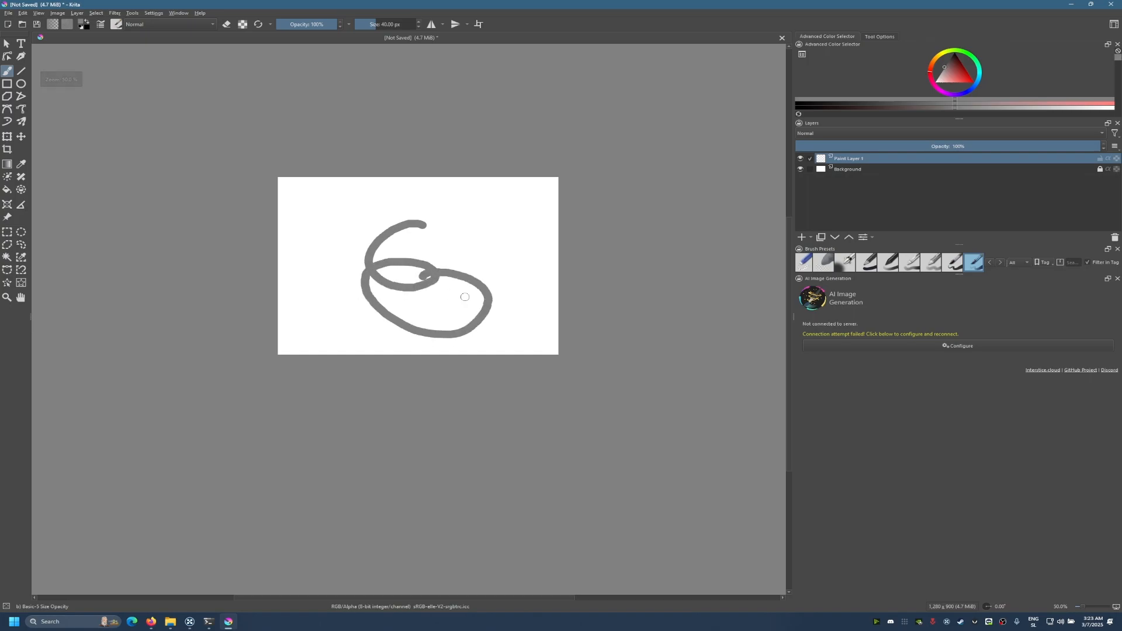
scroll(455, 279, "up", 6)
scroll(398, 252, "down", 3)
mouse_move(468, 192)
left_mouse_down()
mouse_move(459, 274)
mouse_move(445, 298)
left_mouse_up()
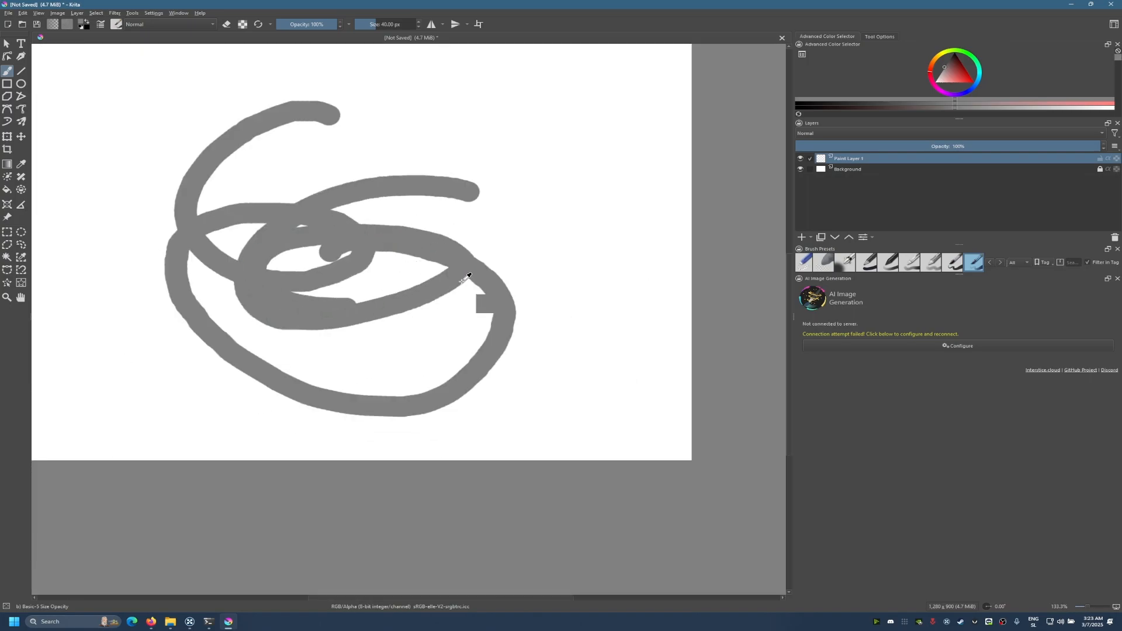
key("ctrl+z")
key("ctrl+z")
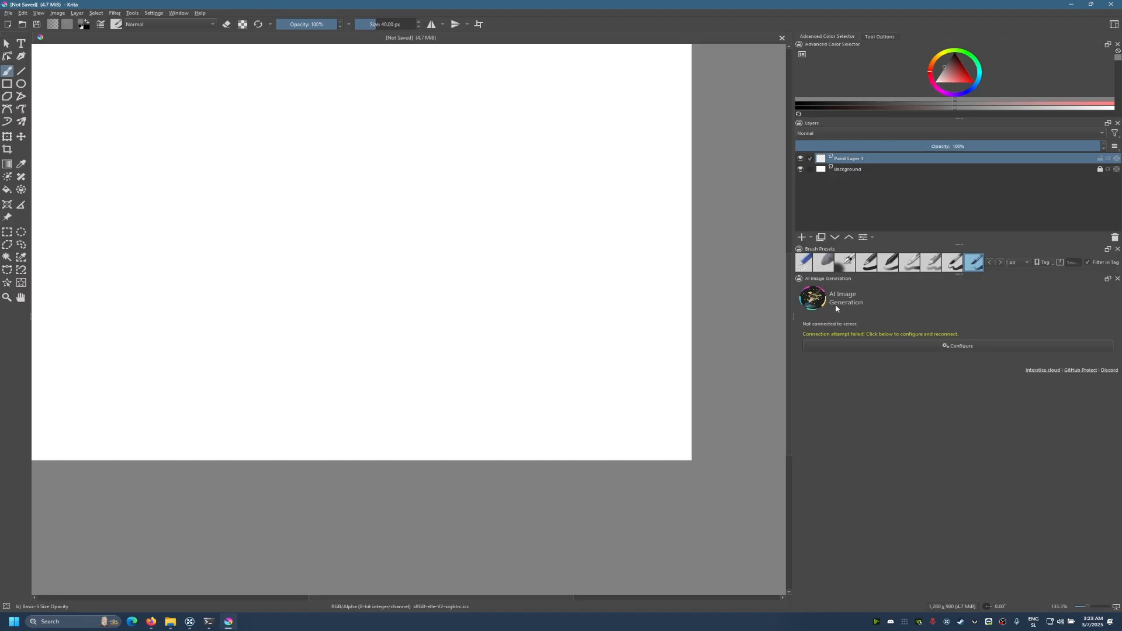
Check the AI Image Generation plugin's server connection settings, close them and look at the server's command window
left_click(865, 346)
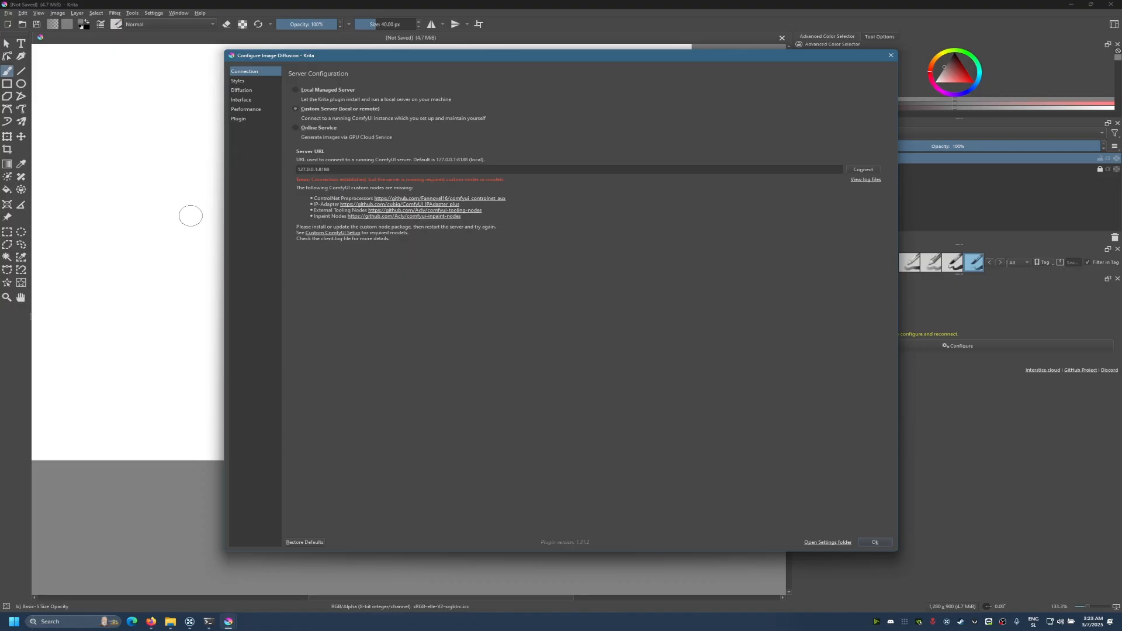
key("Escape")
key("alt+Tab")
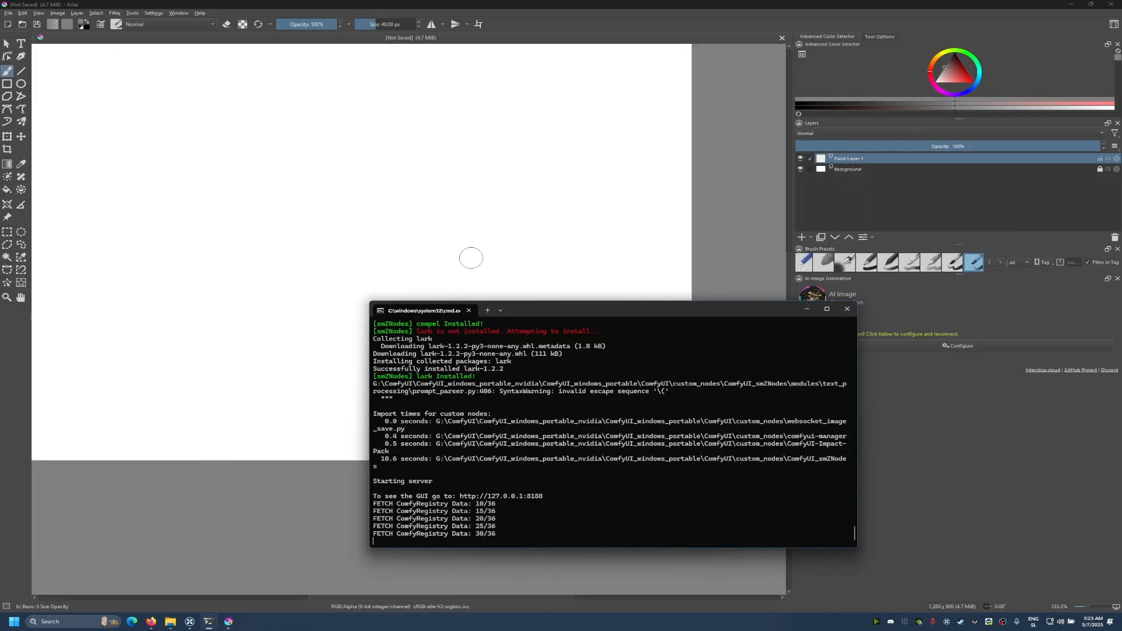
Switch back to ComfyUI in the browser, confirm the refresh that applies the node pack changes and dismiss the notice
key("alt+Tab")
key("alt+Tab")
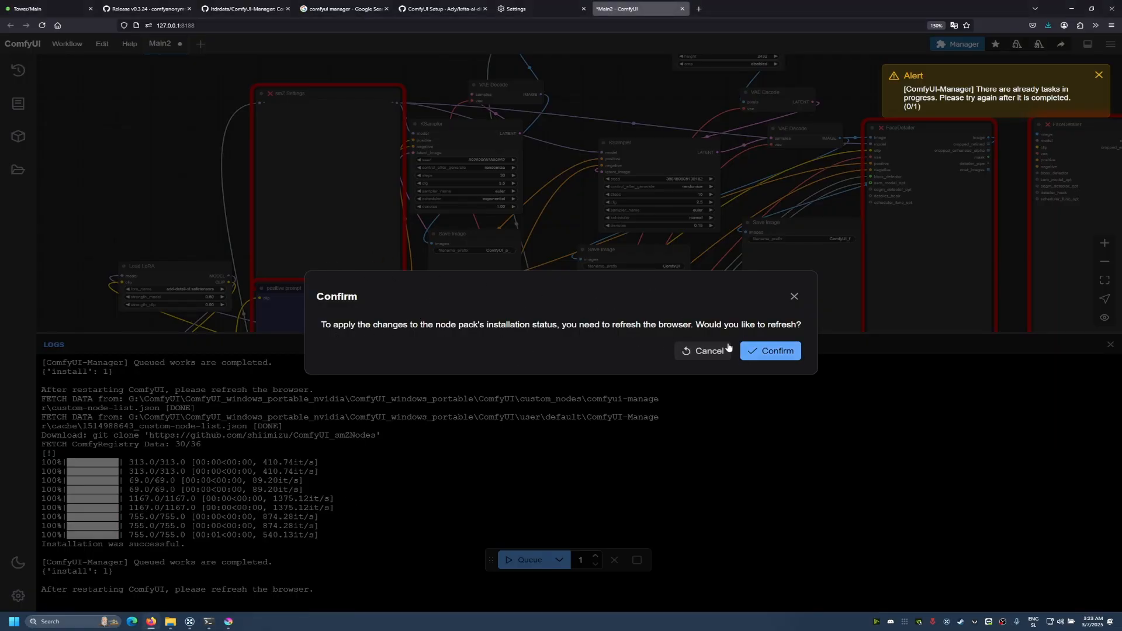
left_click(766, 350)
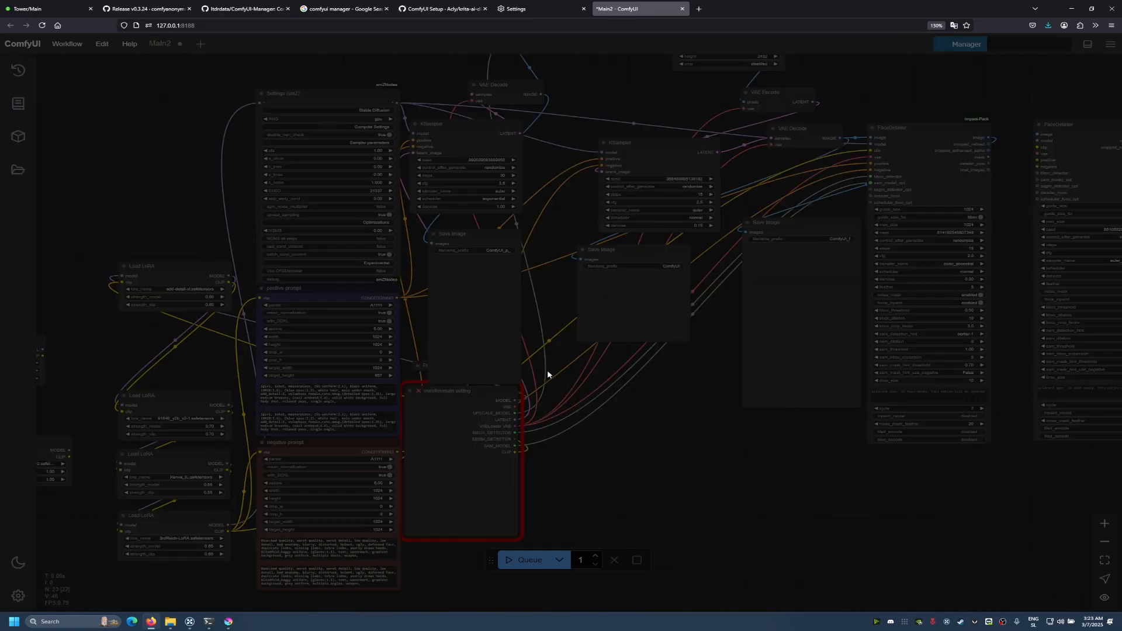
left_click(713, 229)
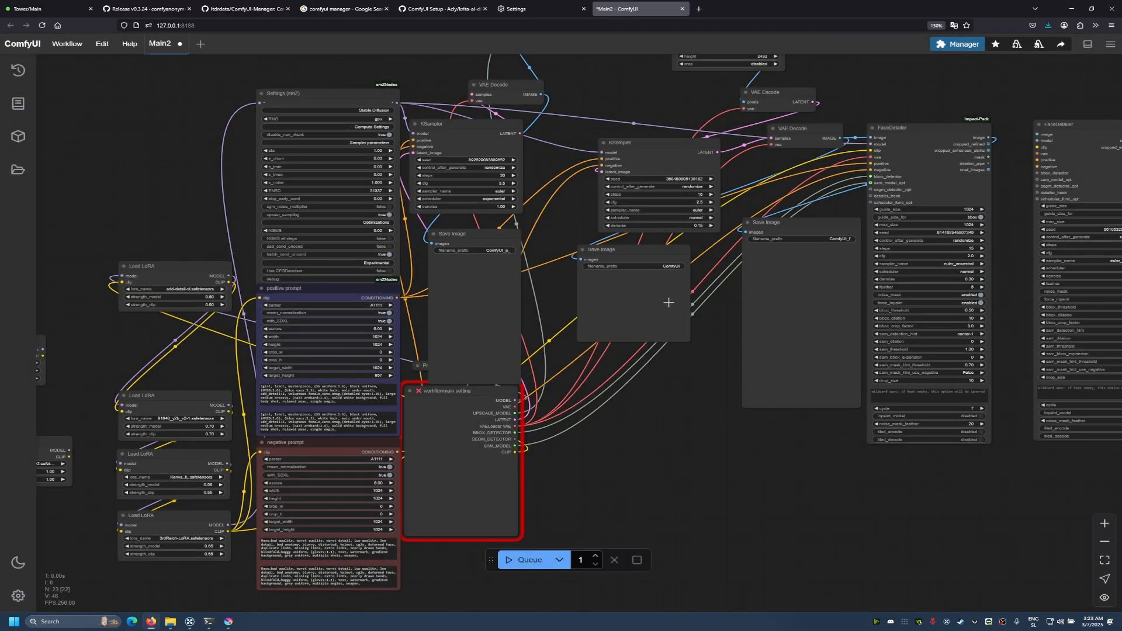
Examine the red-outlined workflowmain setting node, its connections and the surrounding nodes in the Main2 workflow
scroll(632, 415, "up", 5)
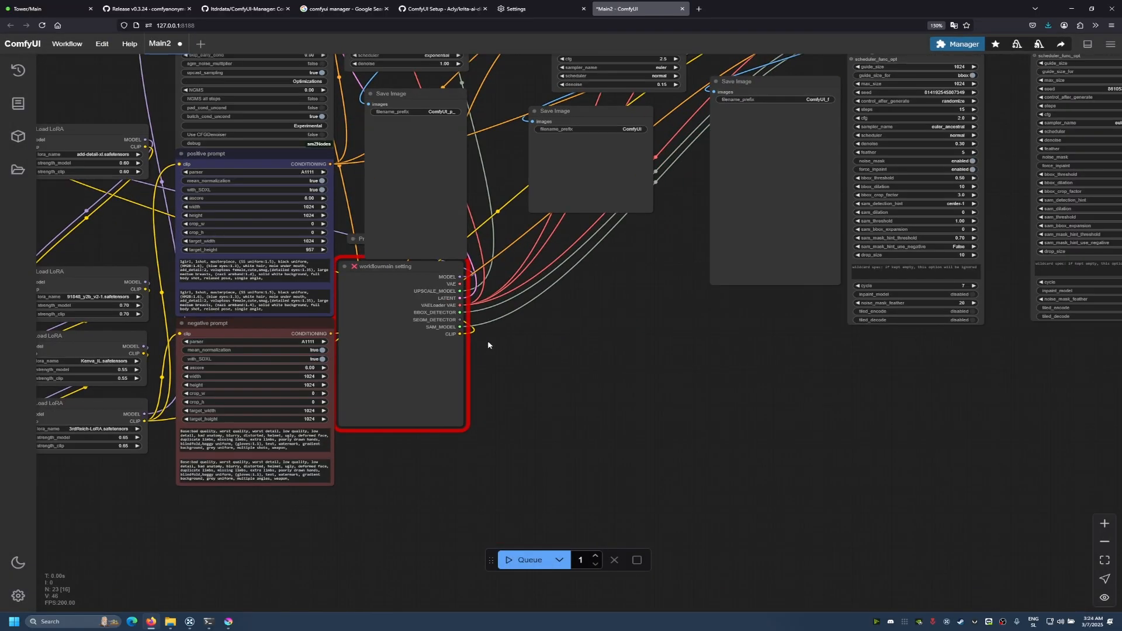
left_click_drag(584, 363, 641, 388)
left_click_drag(466, 277, 542, 313)
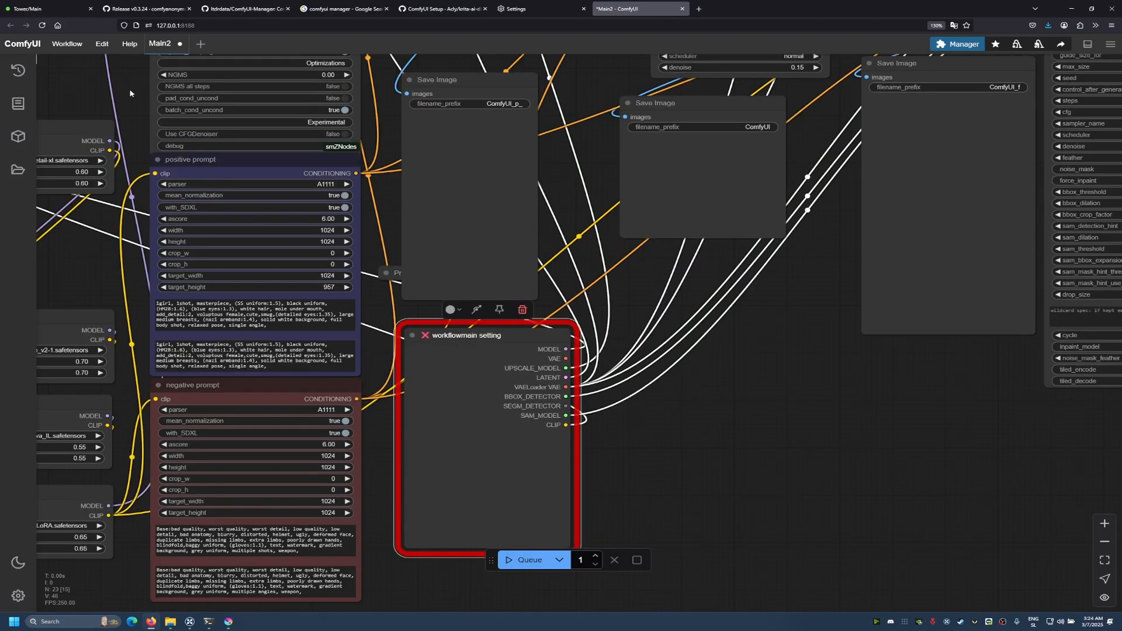
left_click(72, 45)
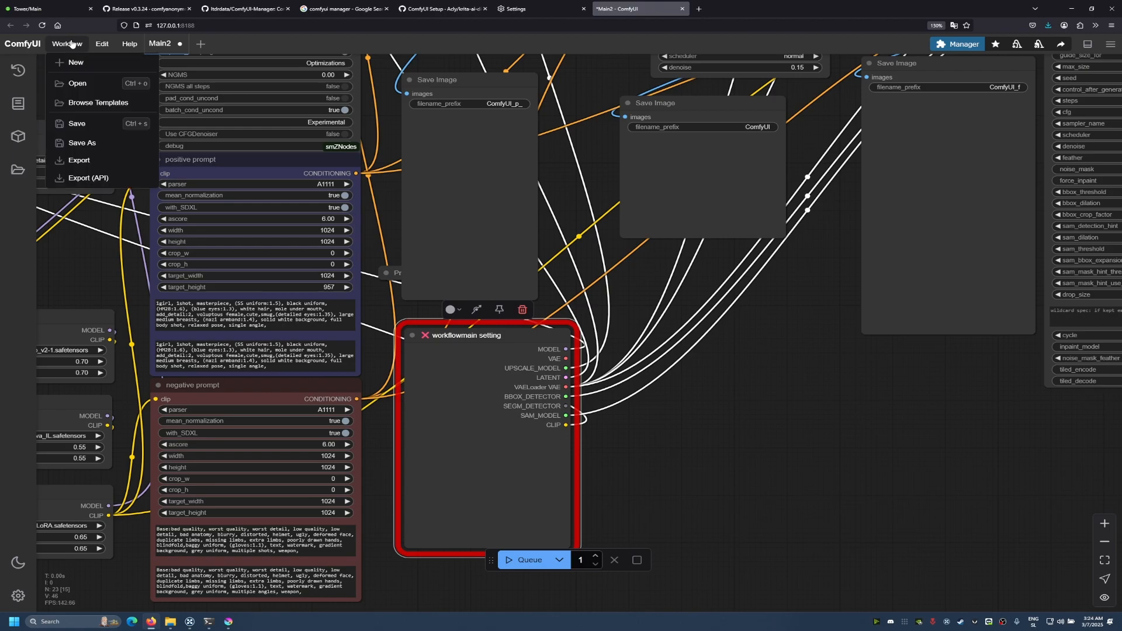
left_click(7, 185)
left_click(7, 185)
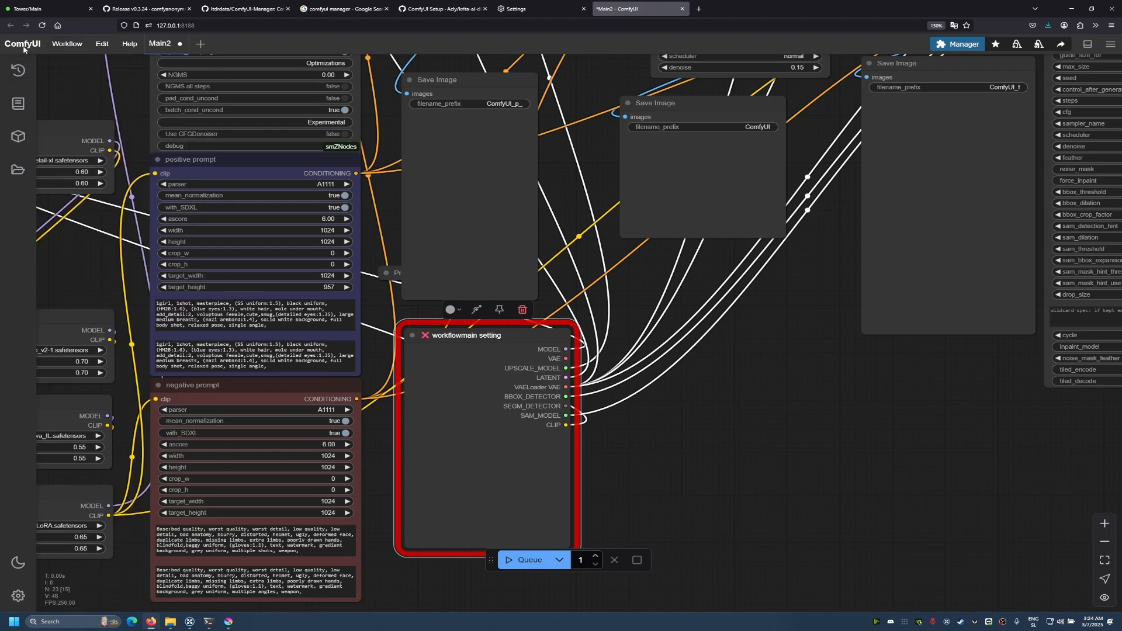
left_click_drag(654, 403, 507, 396)
scroll(562, 360, "down", 5)
left_click_drag(563, 359, 555, 458)
scroll(565, 423, "up", 2)
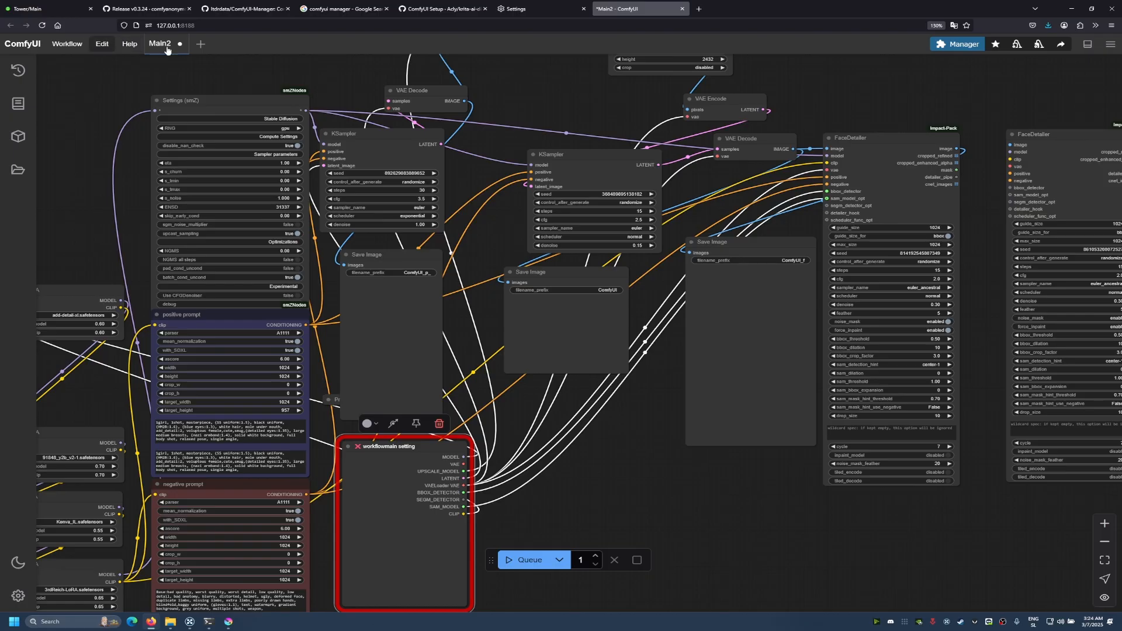
Start a new blank workflow, load the Image Generation template from the Basics examples and dismiss the Missing Models notice
left_click(200, 44)
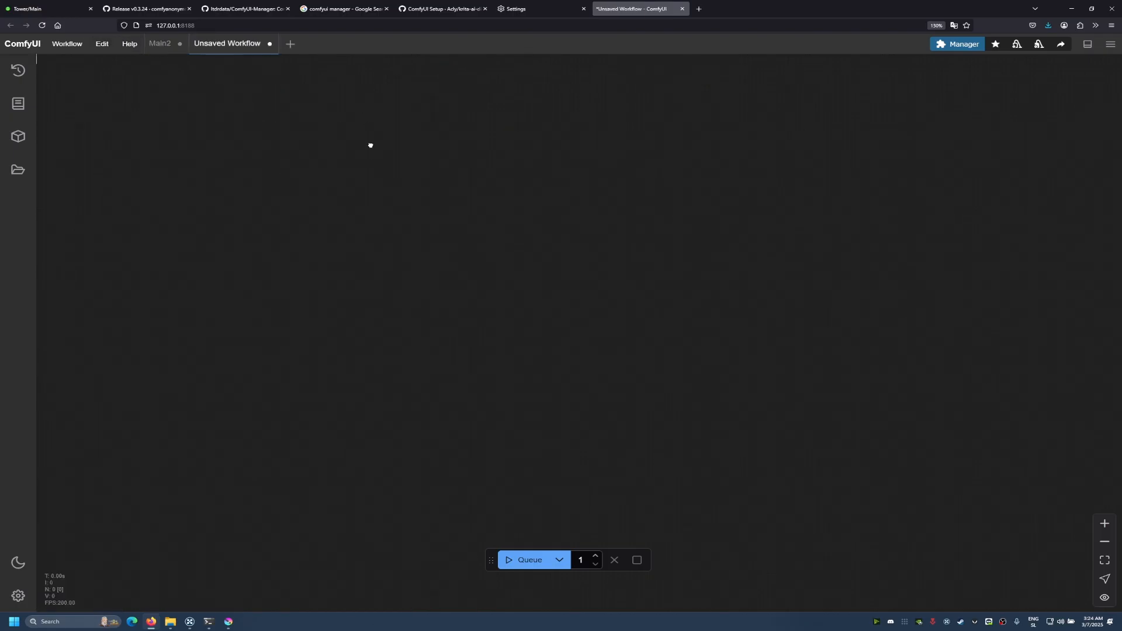
left_click(158, 44)
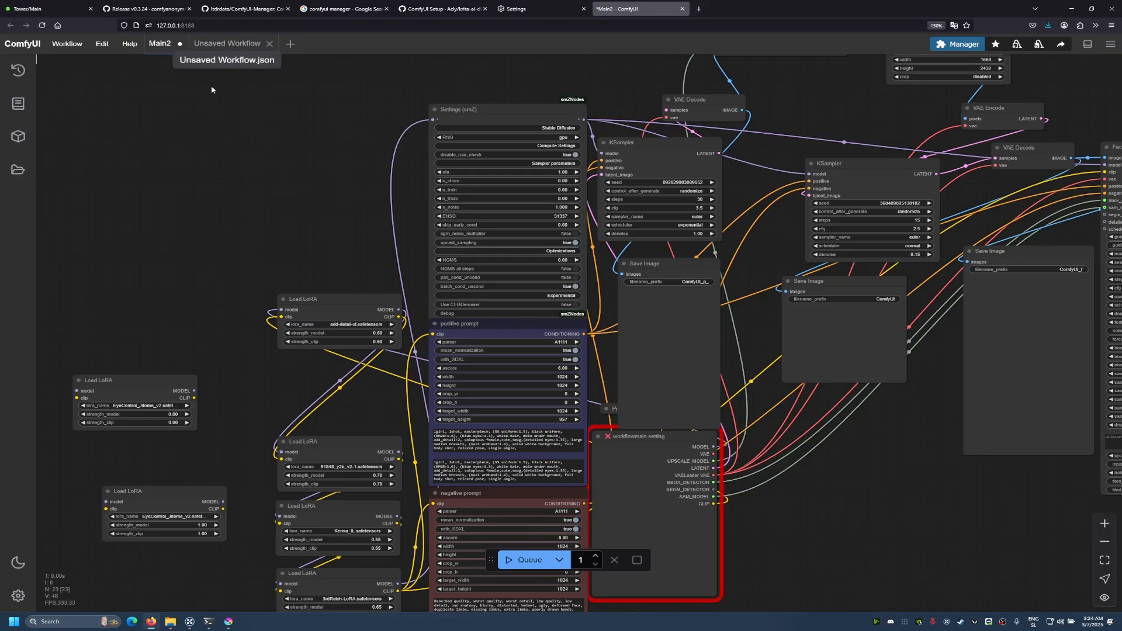
left_click(225, 45)
left_click(60, 46)
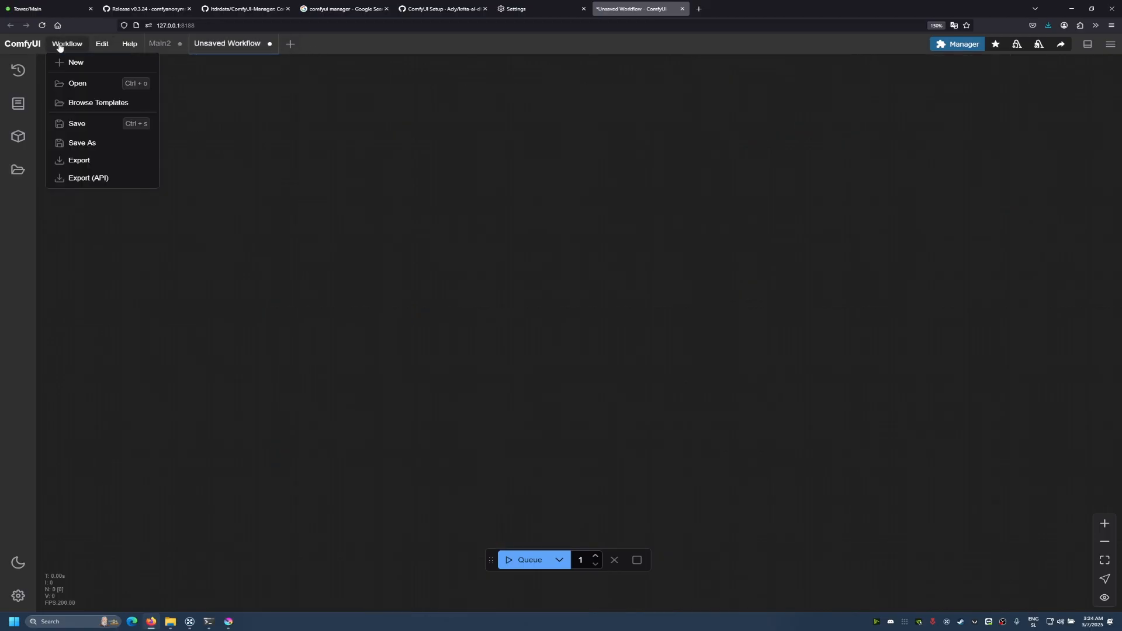
left_click(100, 104)
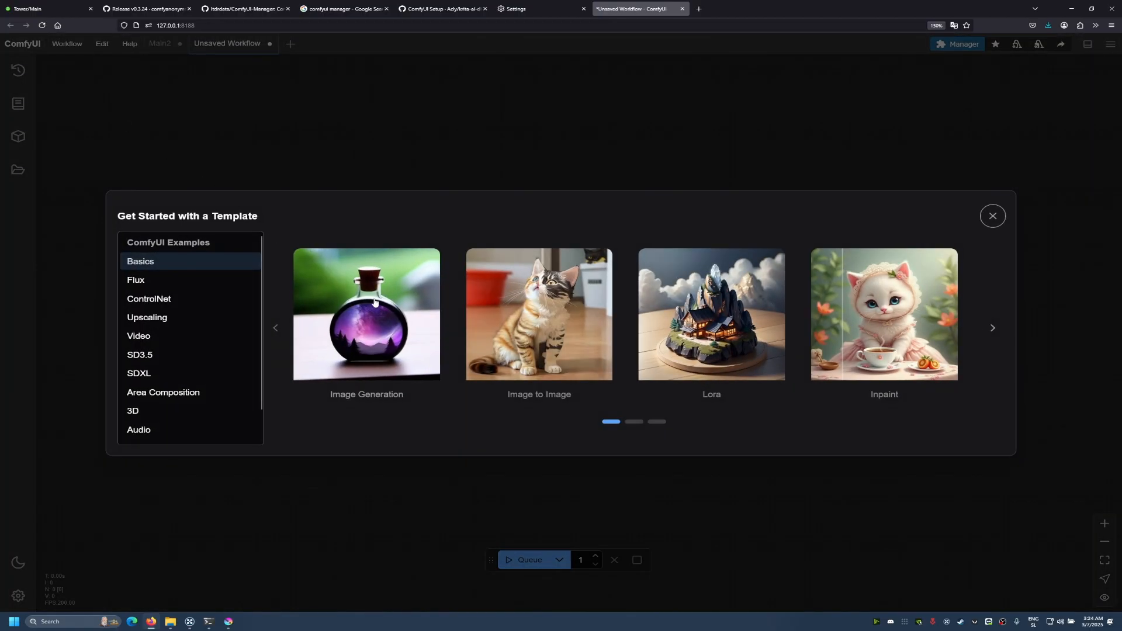
left_click(350, 327)
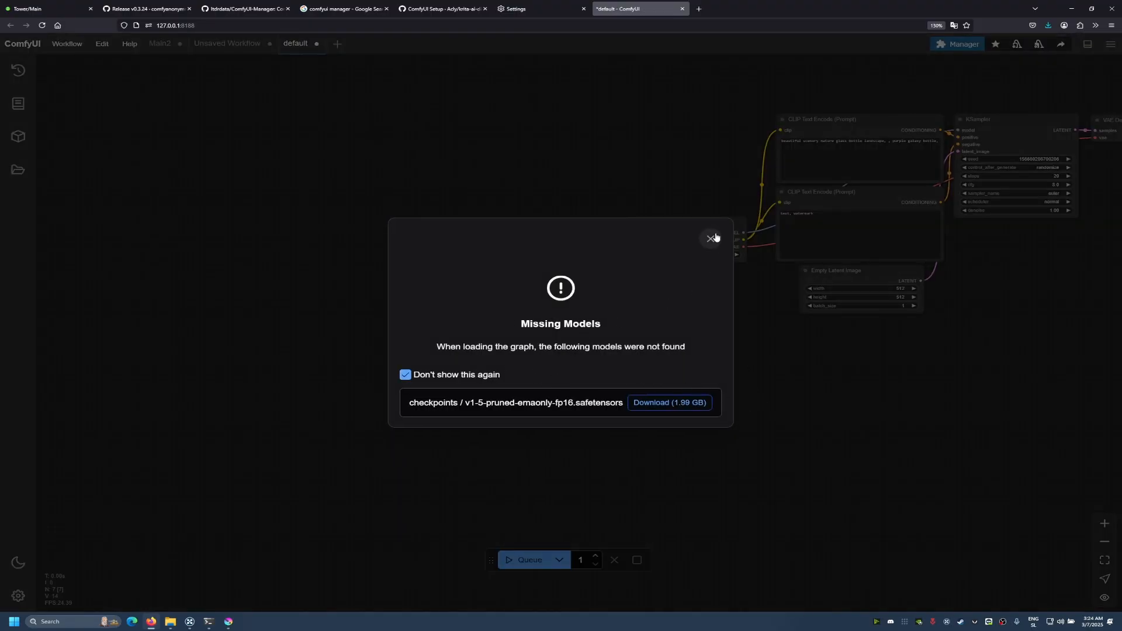
left_click(713, 237)
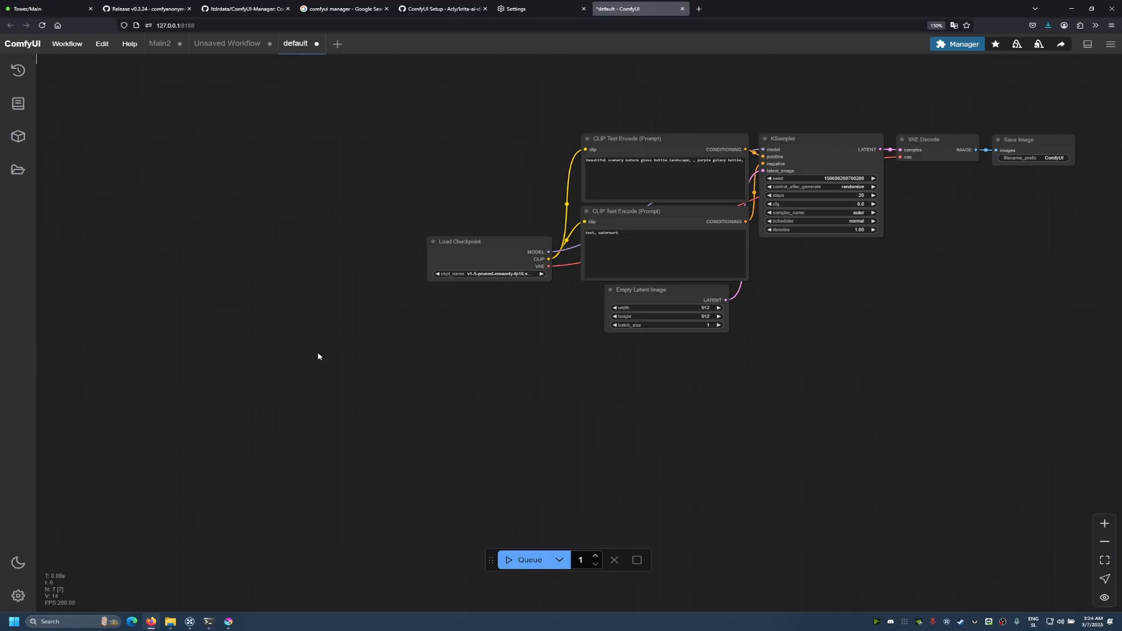
Read the file list and README of the comfyui-workspace-manager repository on GitHub
left_click(956, 44)
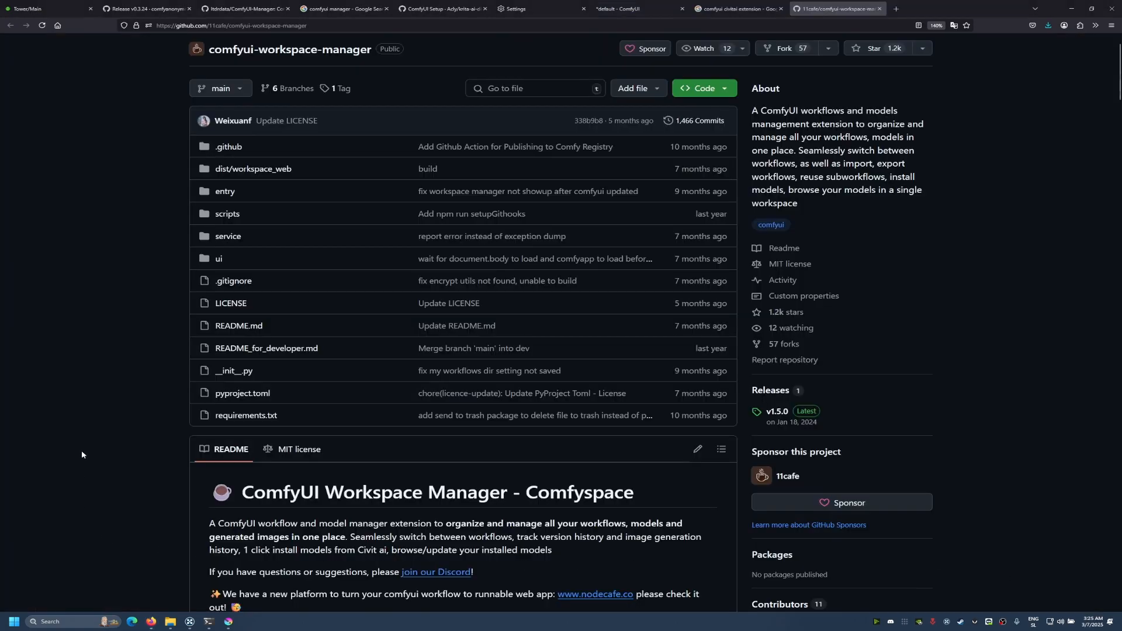
scroll(140, 396, "down", 2)
scroll(64, 269, "up", 2)
scroll(73, 298, "down", 5)
triple_click(302, 204)
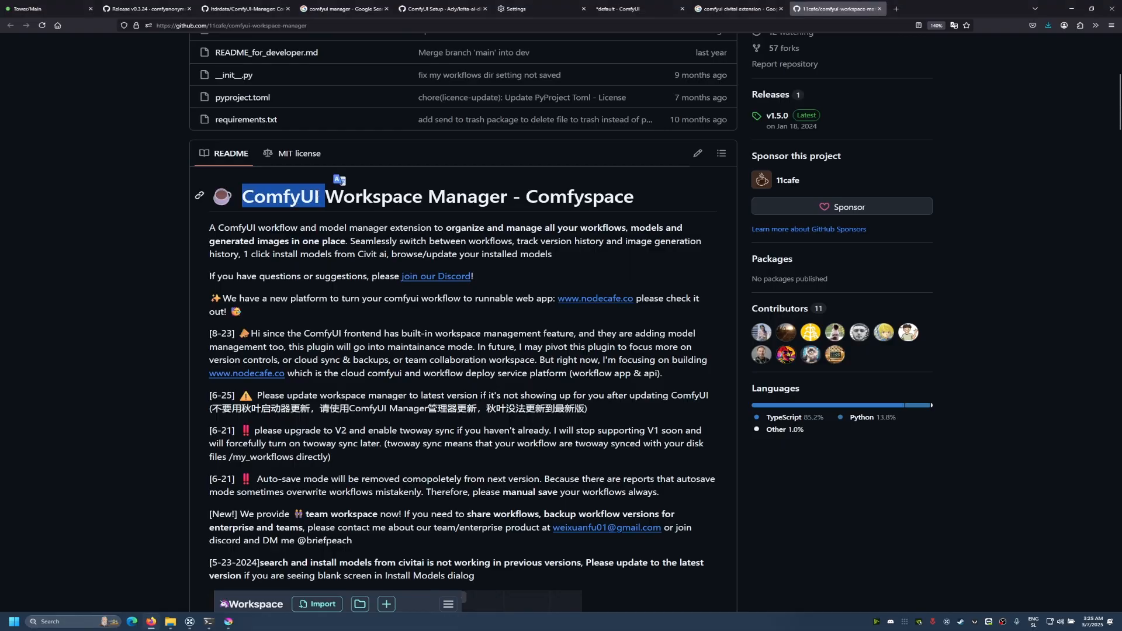
triple_click(390, 195)
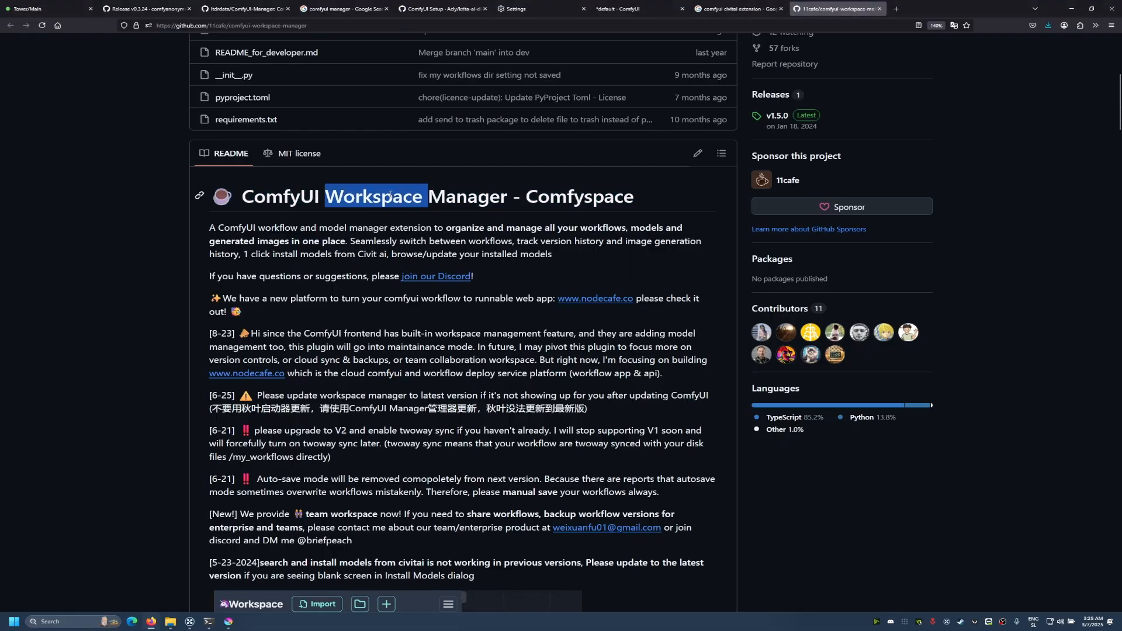
left_click(100, 433)
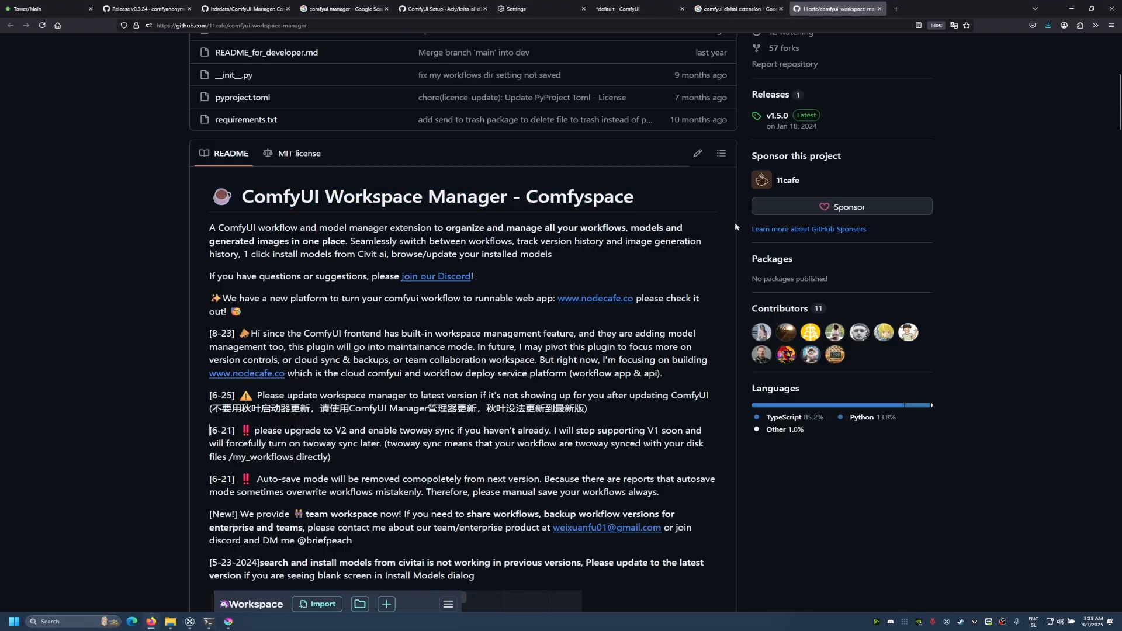
Return to the default workflow in ComfyUI and open the Model Manager through ComfyUI Manager
left_click(637, 9)
left_click(553, 437)
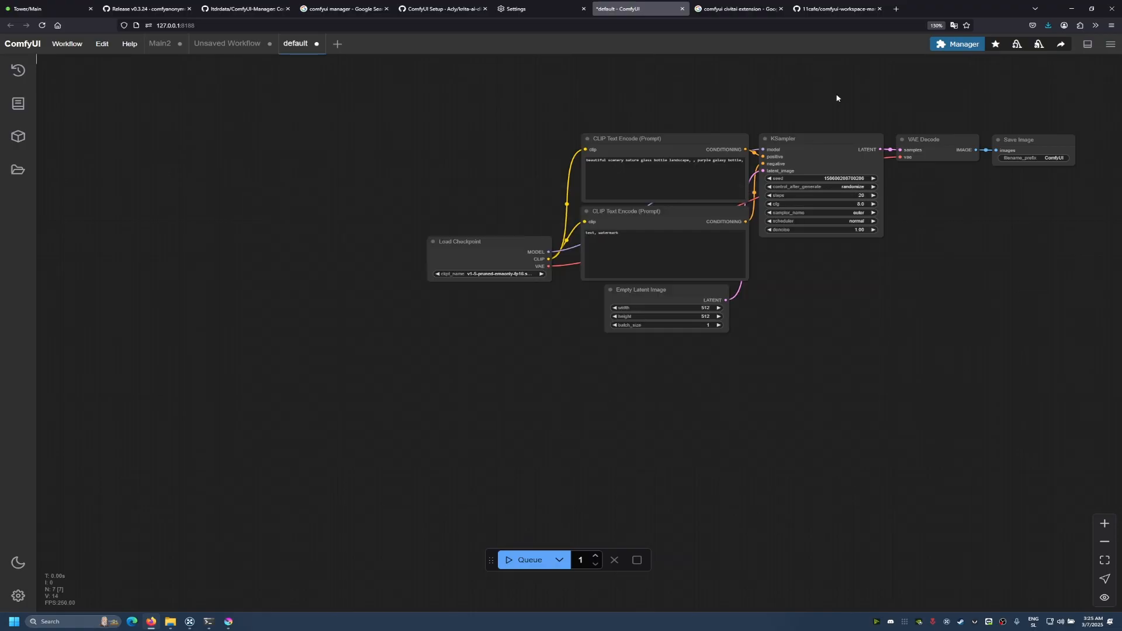
left_click(957, 44)
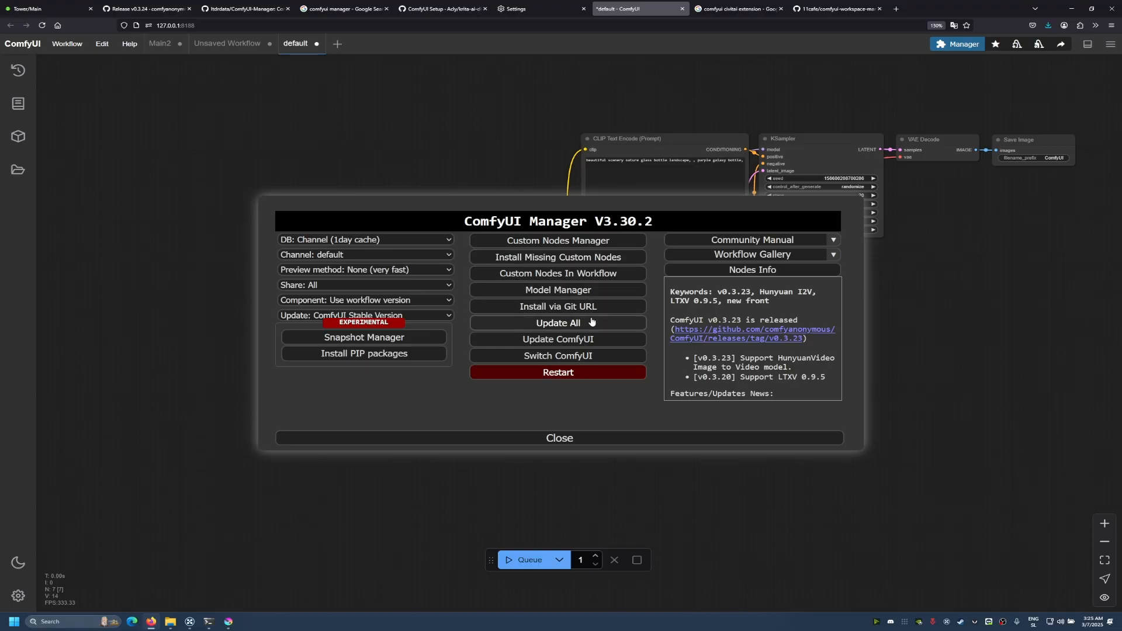
left_click(613, 292)
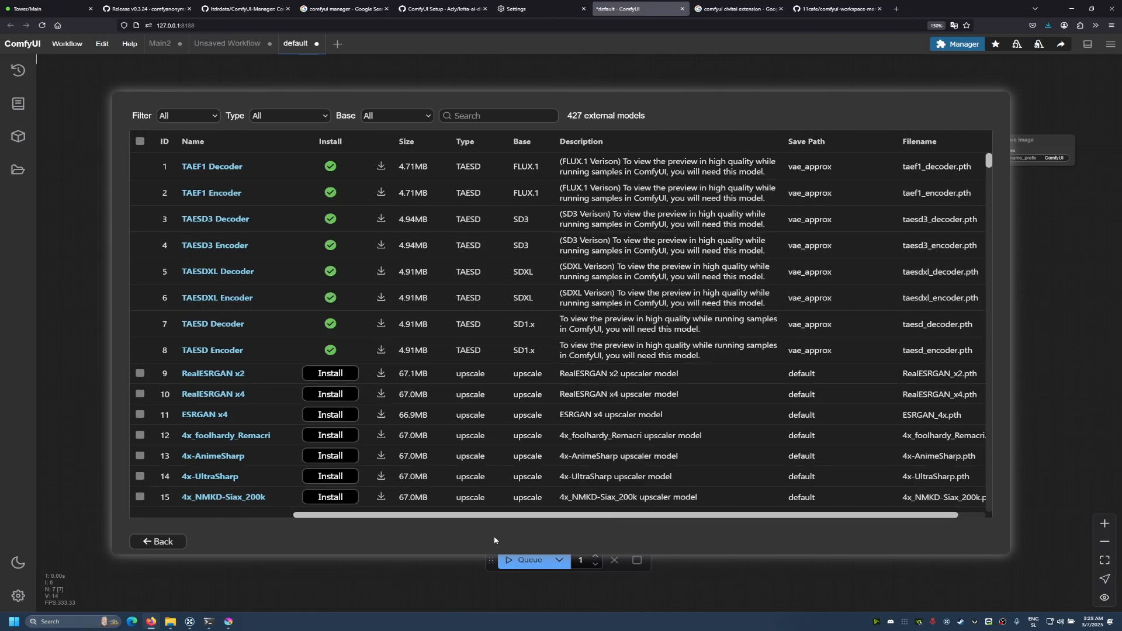
Copy the name "ComfyUI Workspace Manager" from its GitHub README and search for it in ComfyUI's Custom Nodes Manager
left_click(158, 541)
left_click(578, 245)
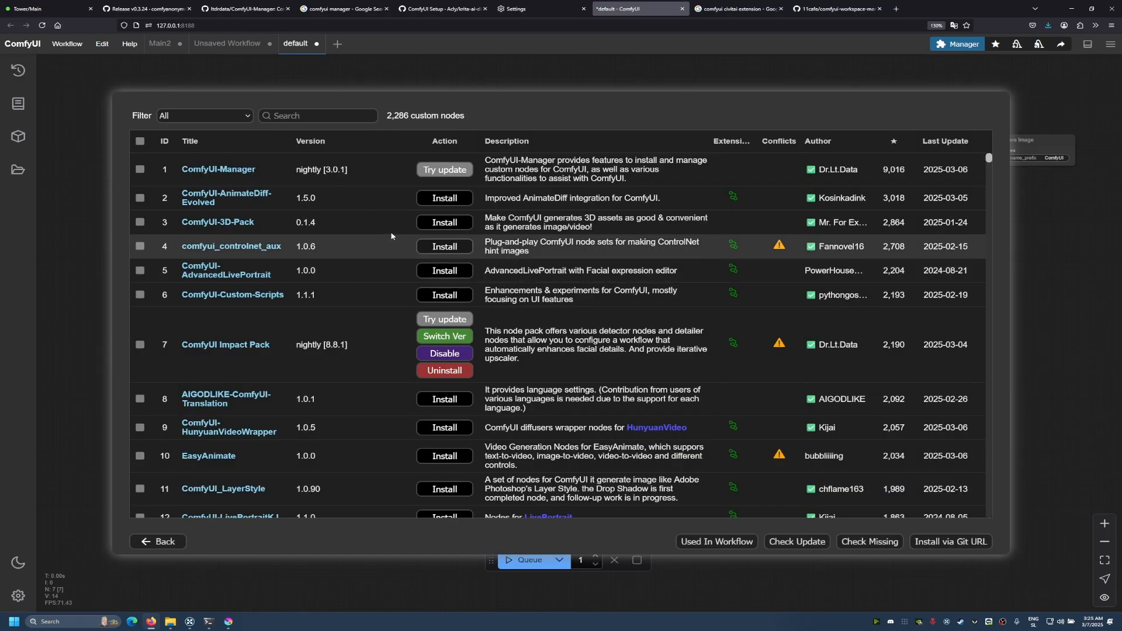
left_click(823, 7)
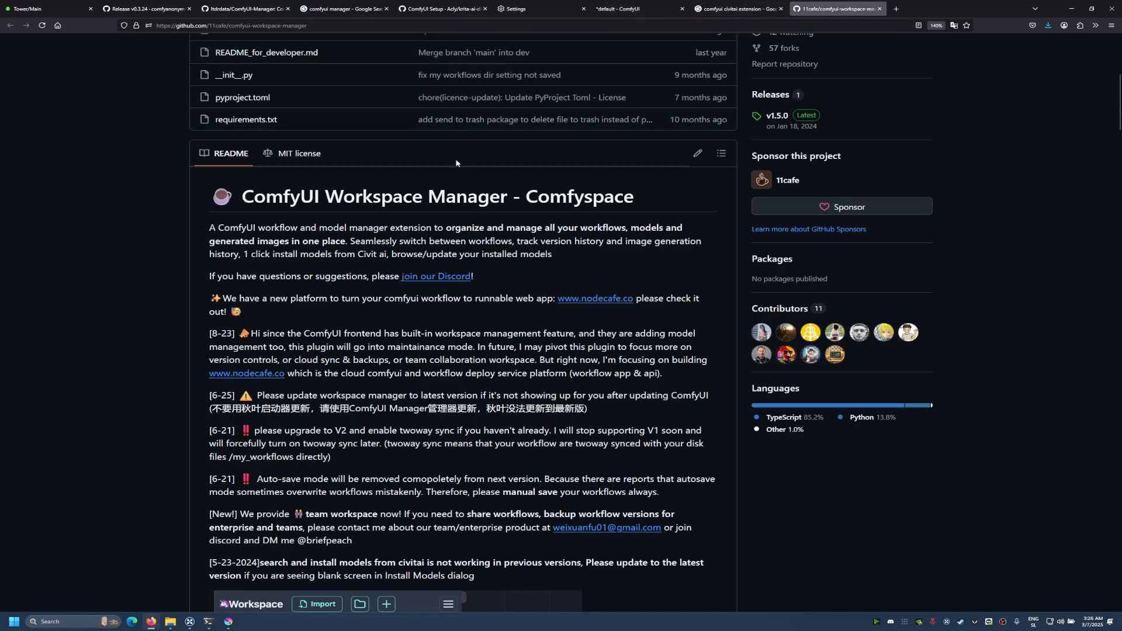
left_click_drag(508, 197, 244, 212)
key("ctrl+c")
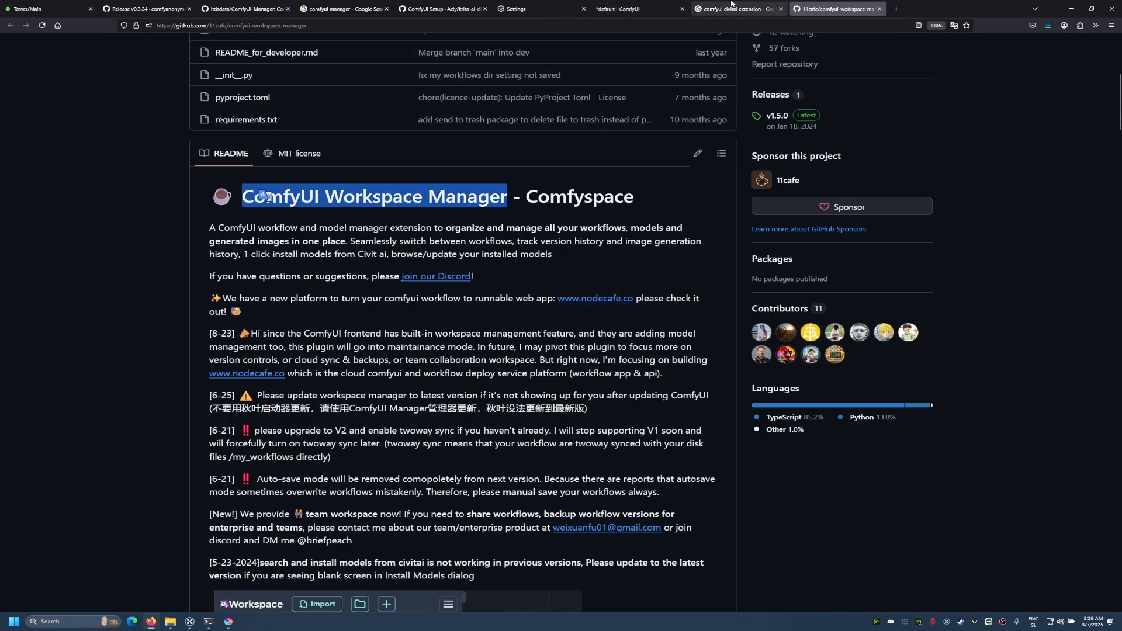
left_click(620, 8)
key("ctrl+v")
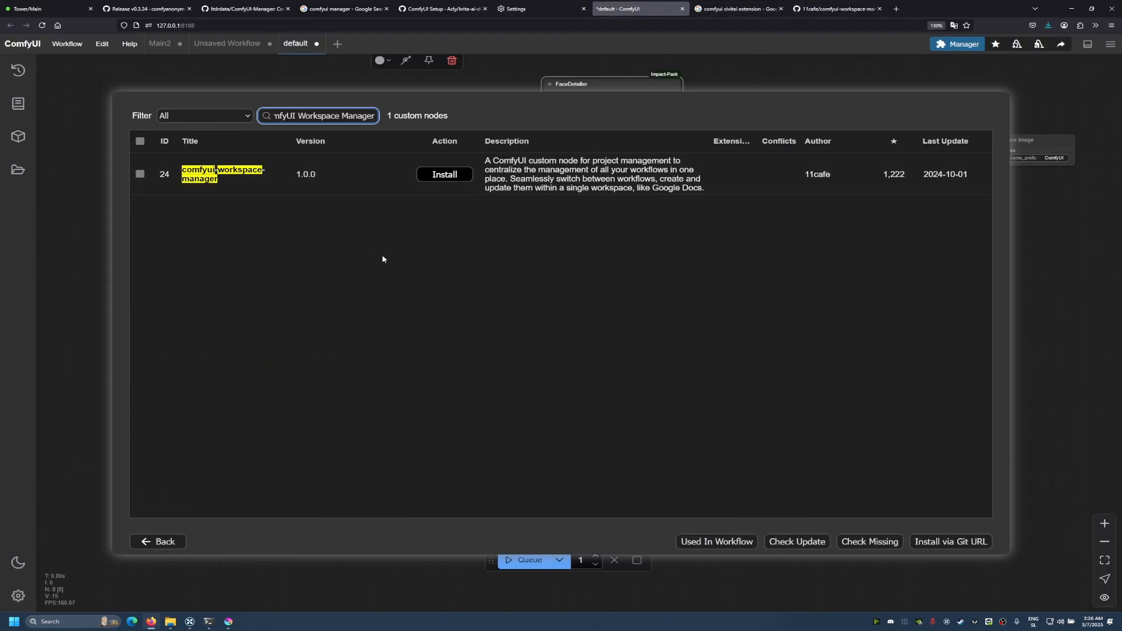
Install the nightly version of comfyui-workspace-manager and reboot the ComfyUI server
left_click(458, 174)
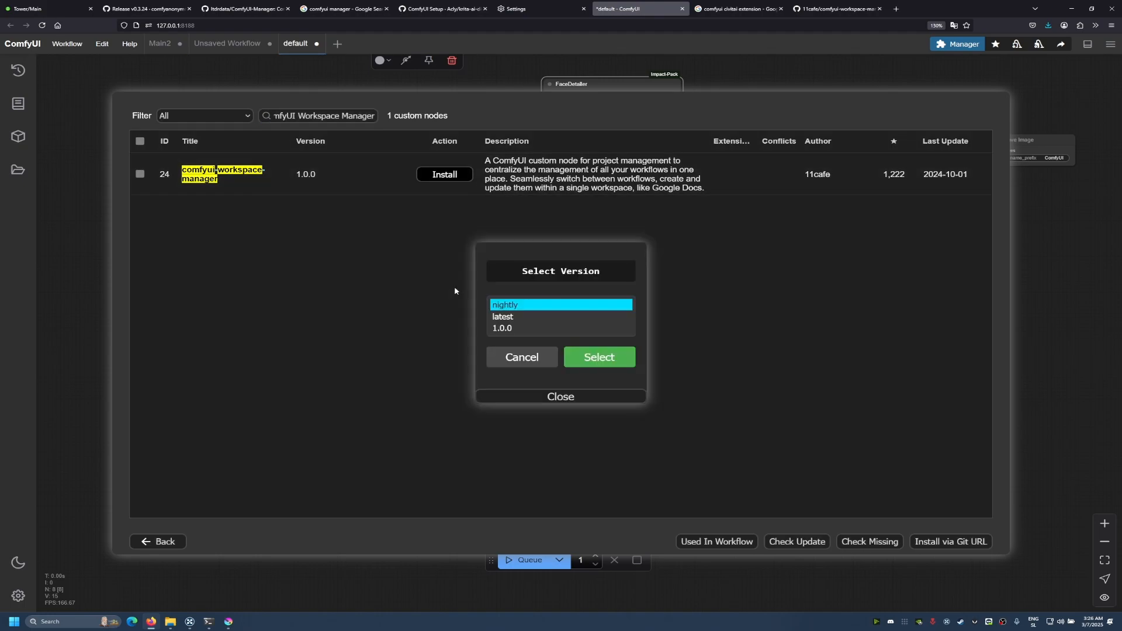
left_click(602, 358)
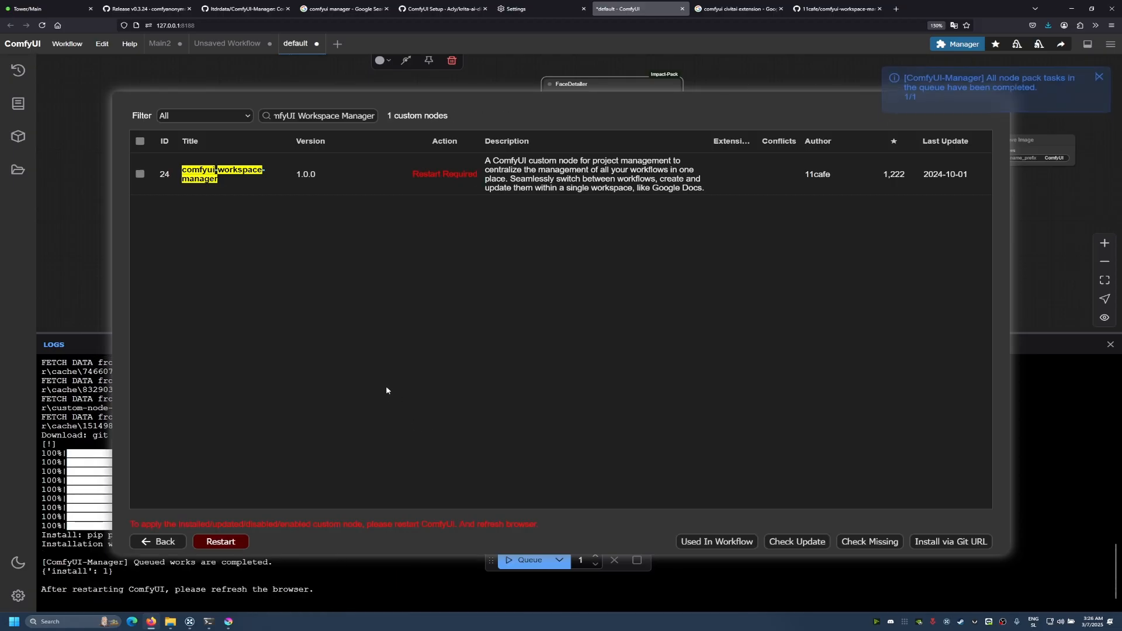
left_click(246, 543)
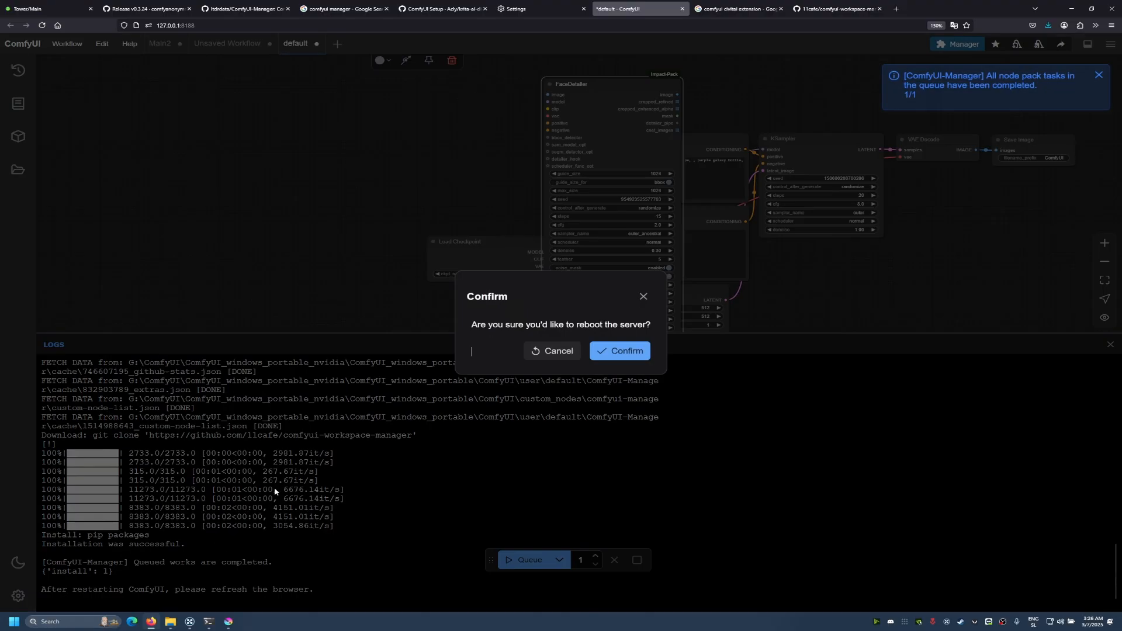
left_click(613, 352)
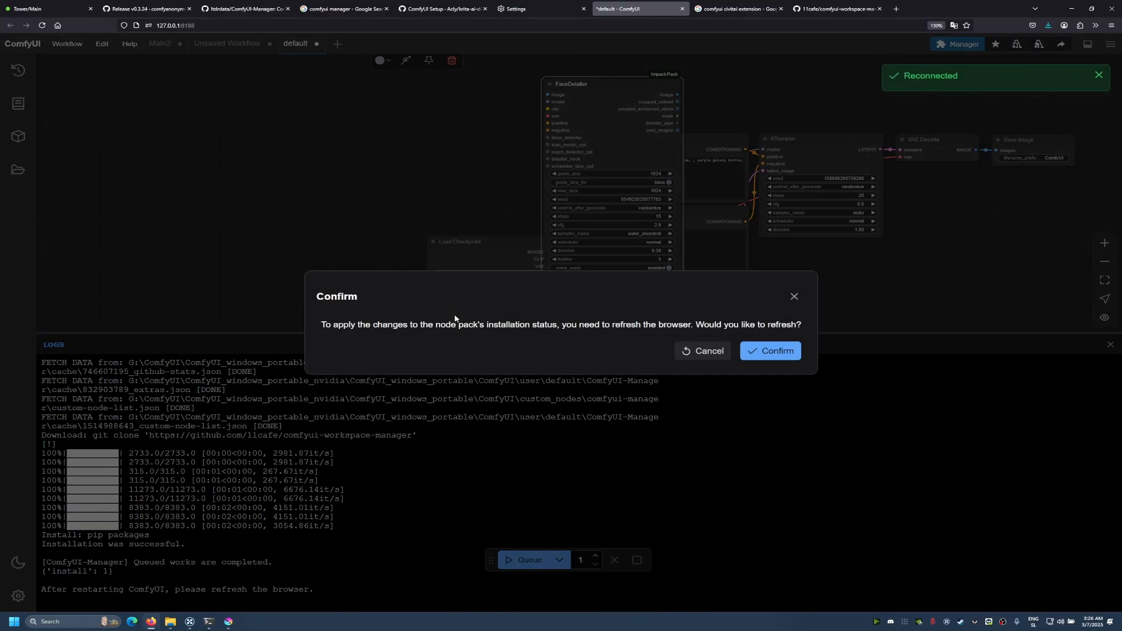
Refresh the ComfyUI page, accepting the loss of unsaved changes, and dismiss the two way sync upgrade notice
left_click(770, 350)
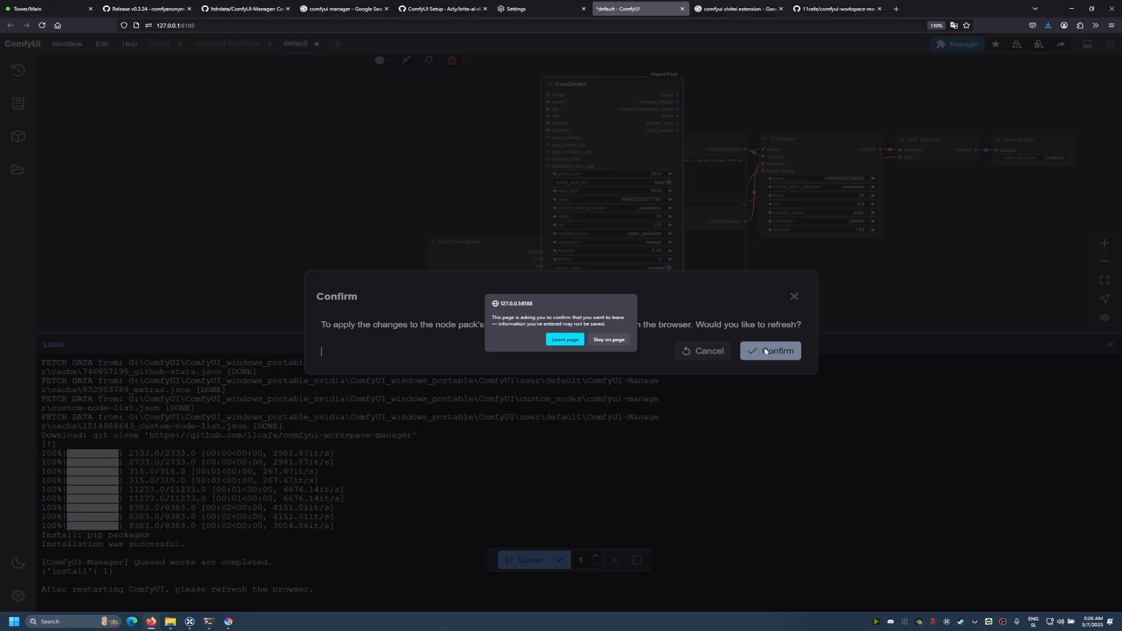
left_click(569, 341)
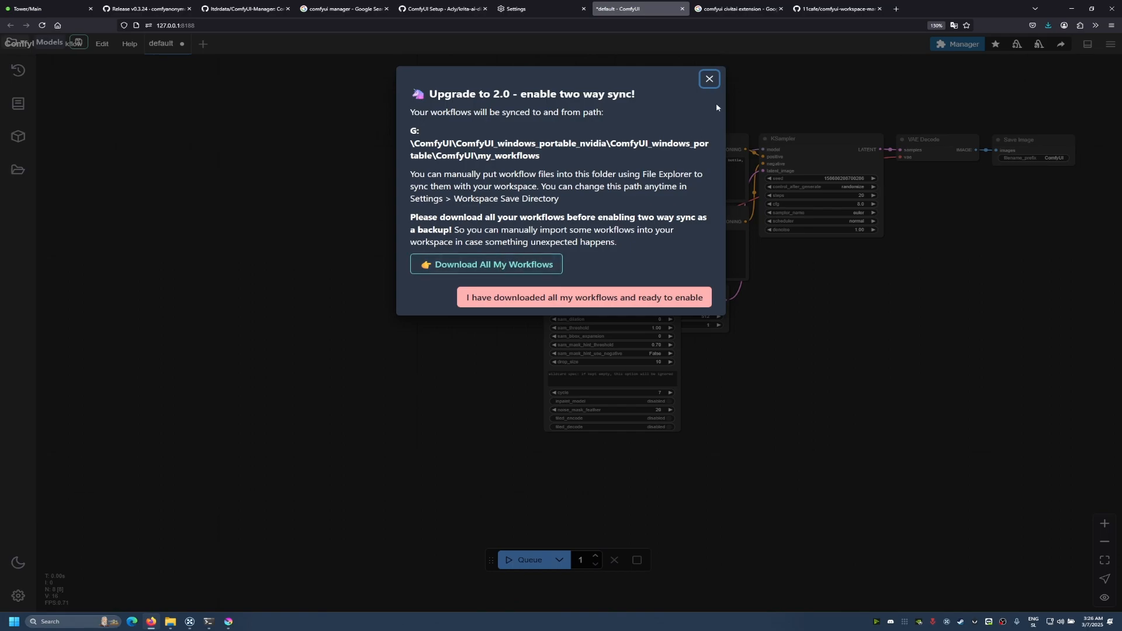
left_click(708, 80)
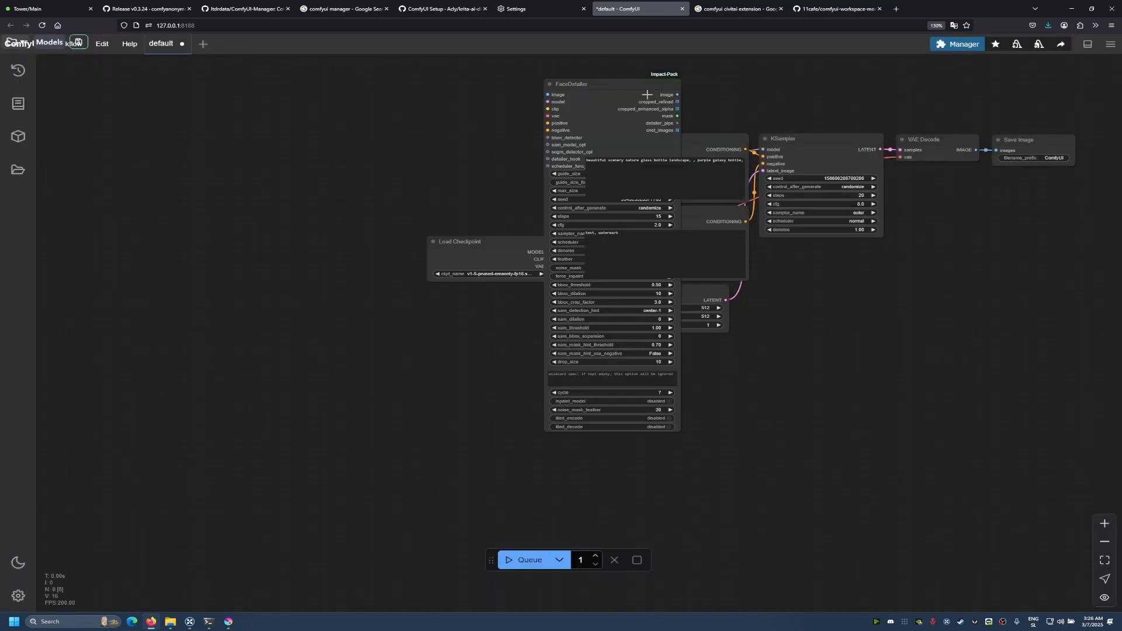
Open the workspace manager's model installation dialog and search the CivitAI checkpoints for "waifu"
left_click(51, 45)
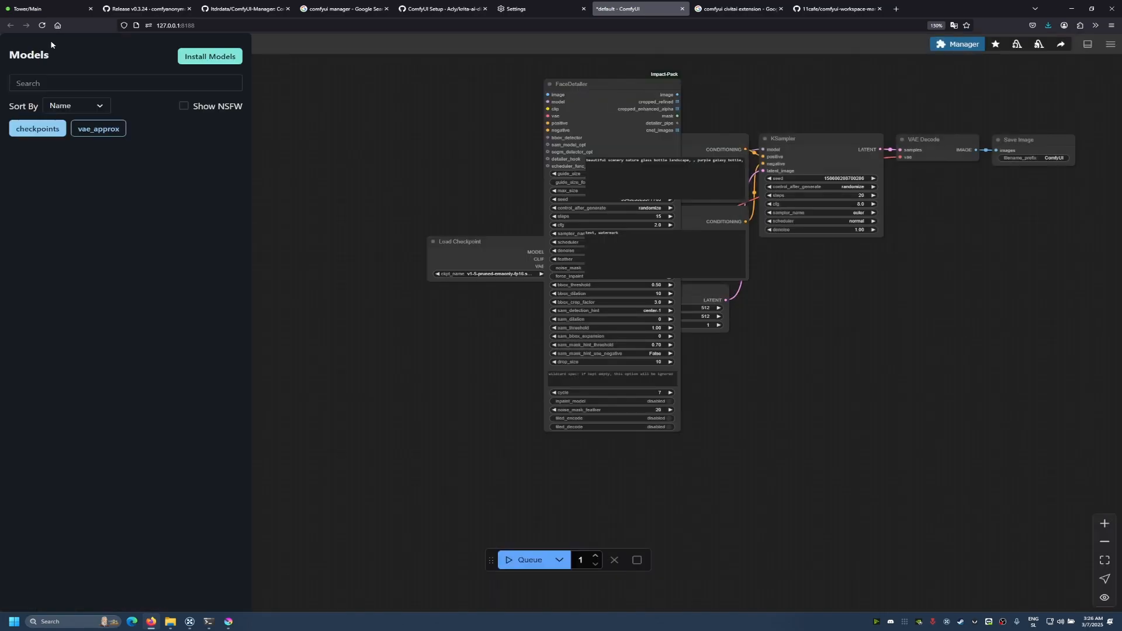
left_click(207, 62)
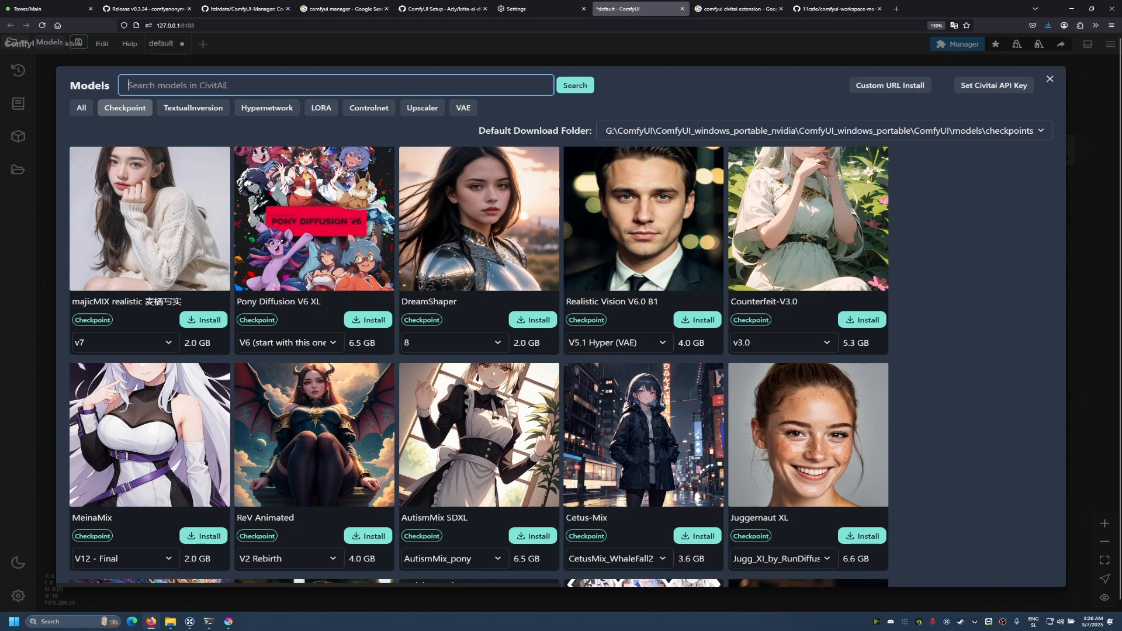
type("waifu")
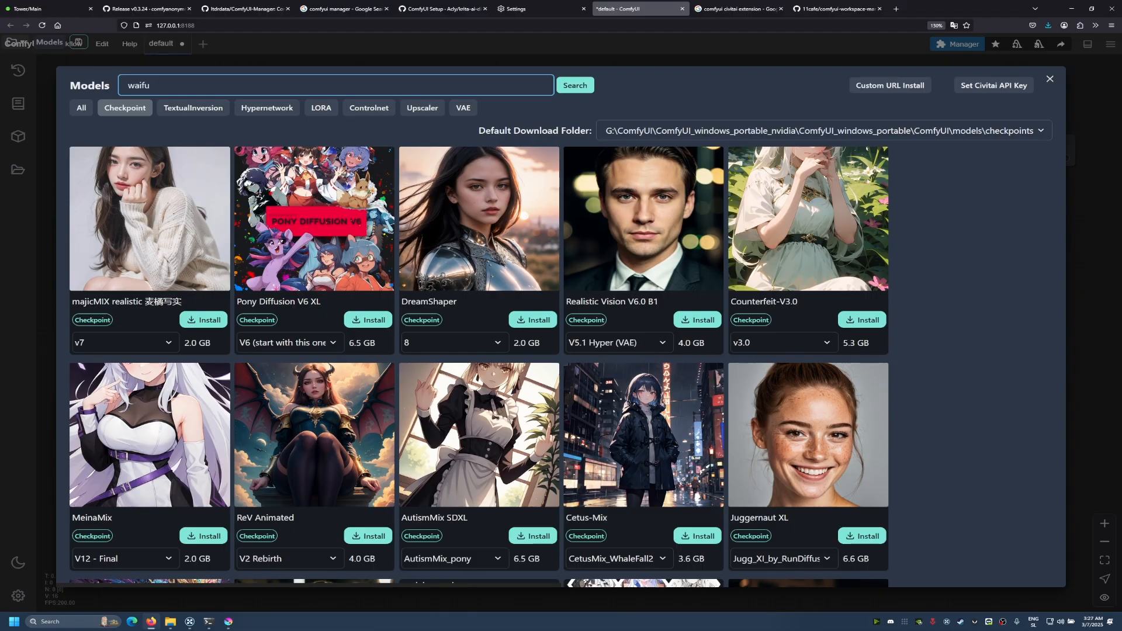
key("Return")
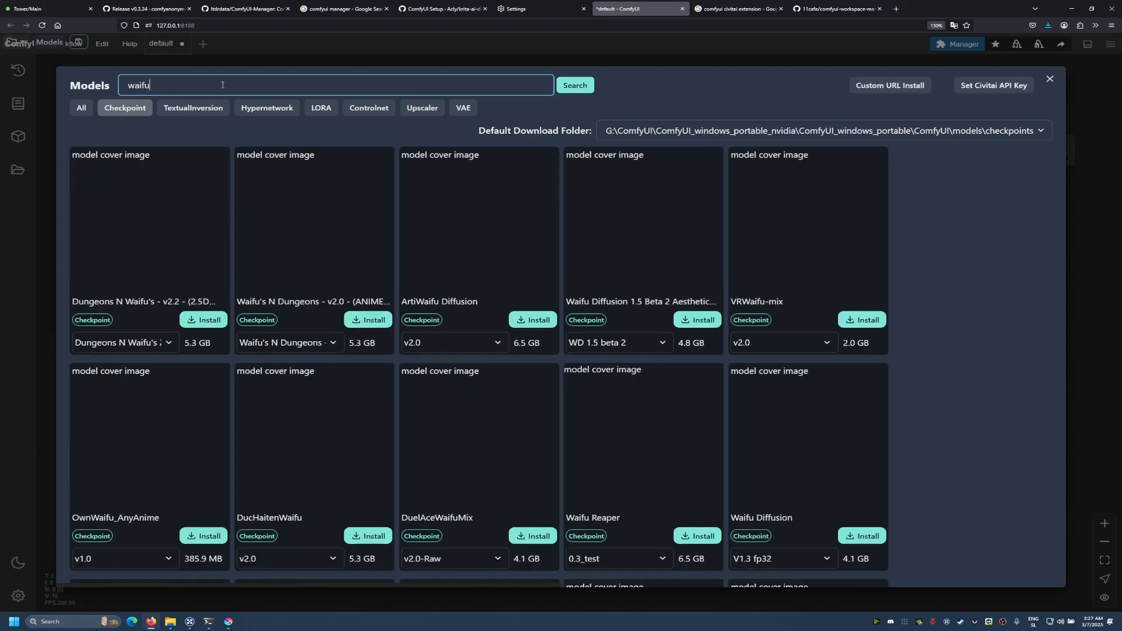
Replace the CivitAI checkpoint search term with "illustri" and run the search
double_click(223, 85)
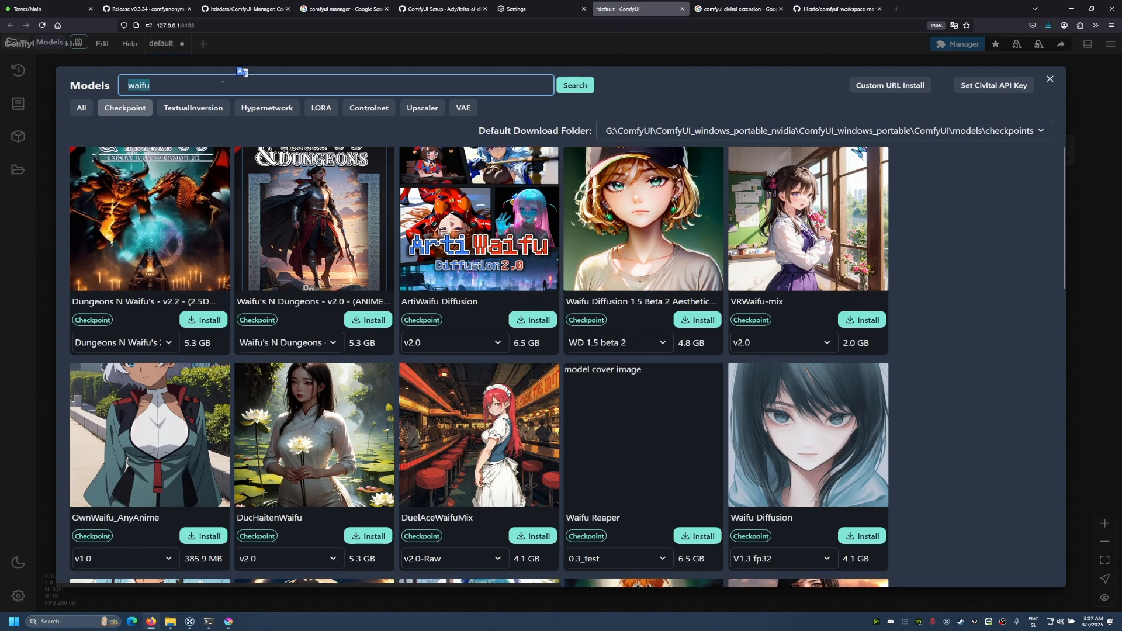
left_click(222, 85)
key("BackSpace")
type("illust")
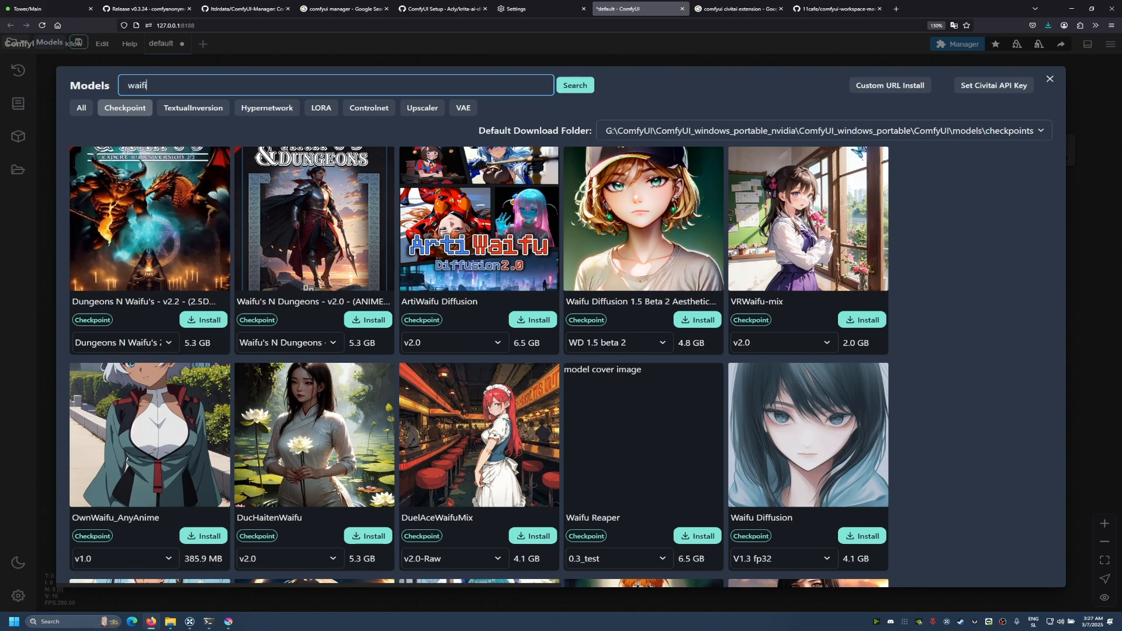
type("rious")
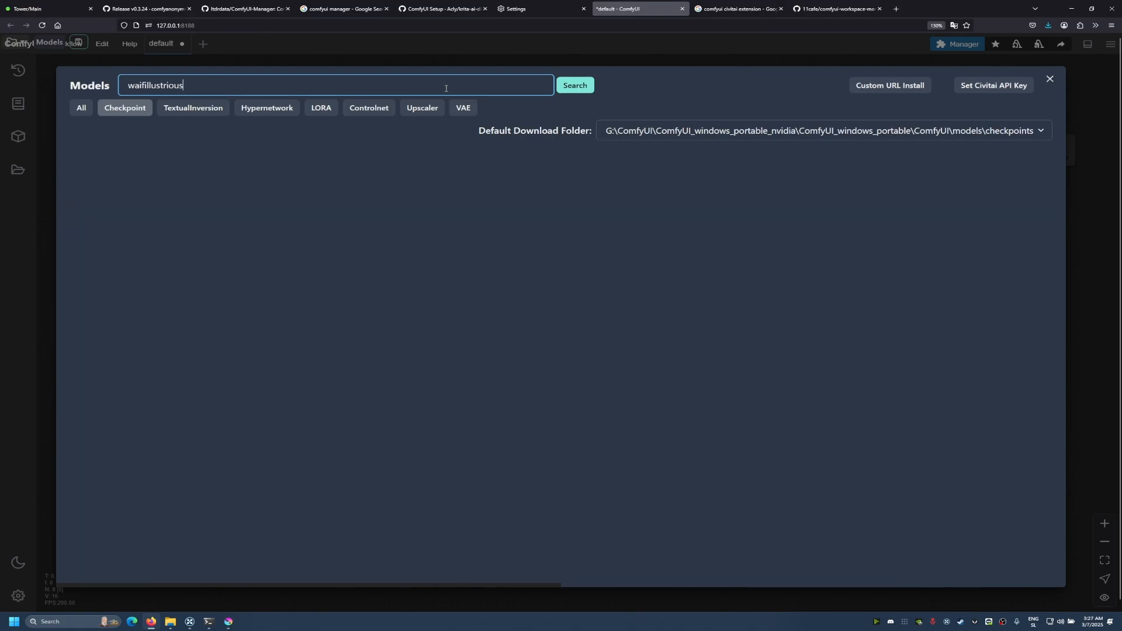
double_click(441, 91)
type("ill")
key("Return")
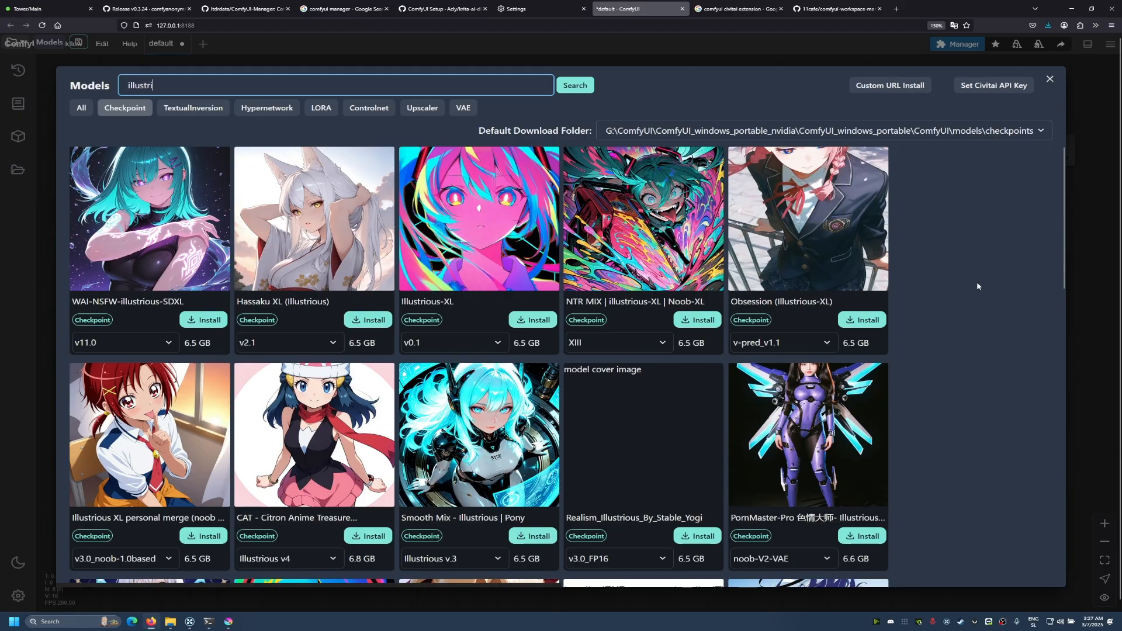
Browse the checkpoint results, install Obsession (Illustrious-XL) v-pred_v1.1 and close the models dialog
scroll(977, 286, "down", 4)
scroll(977, 287, "down", 3)
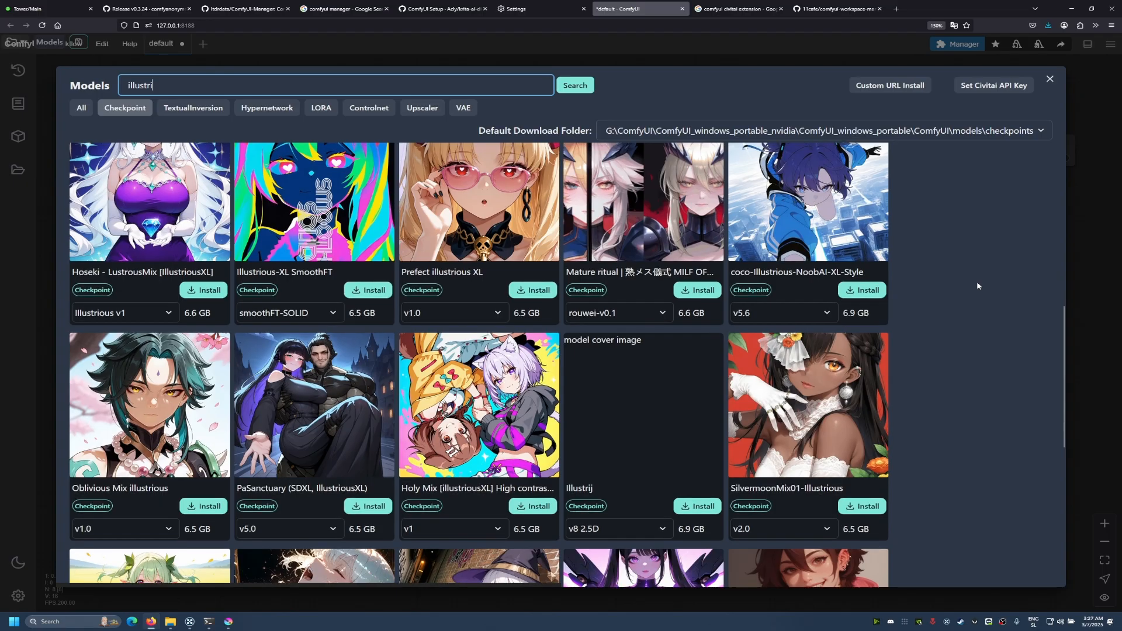
scroll(977, 286, "up", 6)
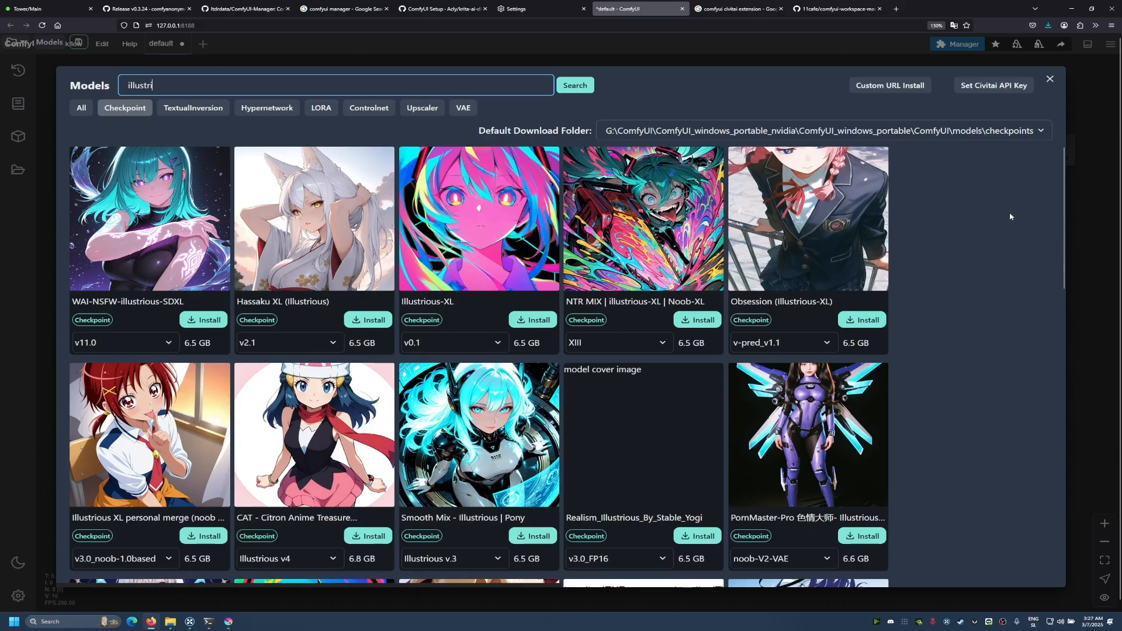
left_click(856, 321)
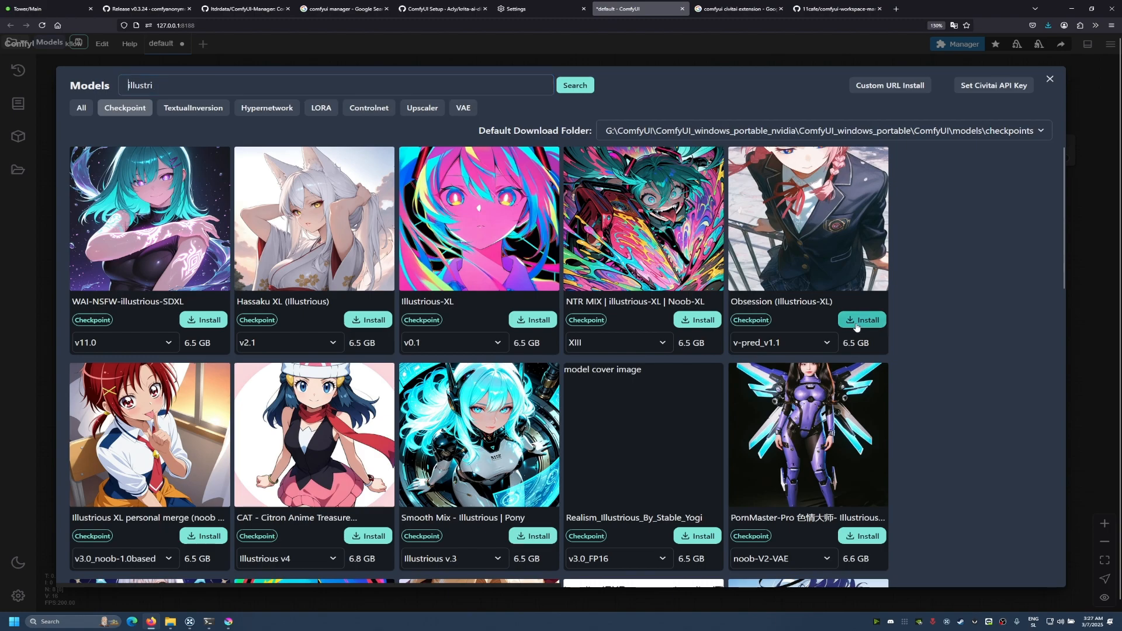
left_click(12, 350)
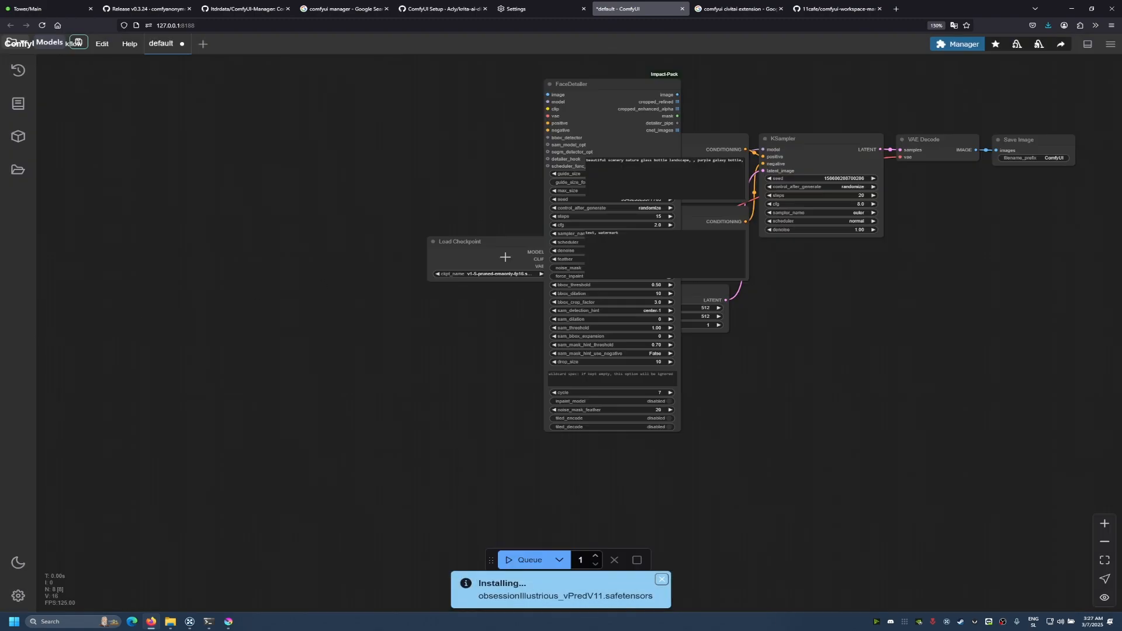
Move the Load Checkpoint node clear of the FaceDetailer node, to its left on the canvas
left_click_drag(372, 406, 268, 457)
scroll(308, 401, "up", 2)
left_click_drag(308, 401, 176, 441)
left_click_drag(193, 332, 89, 279)
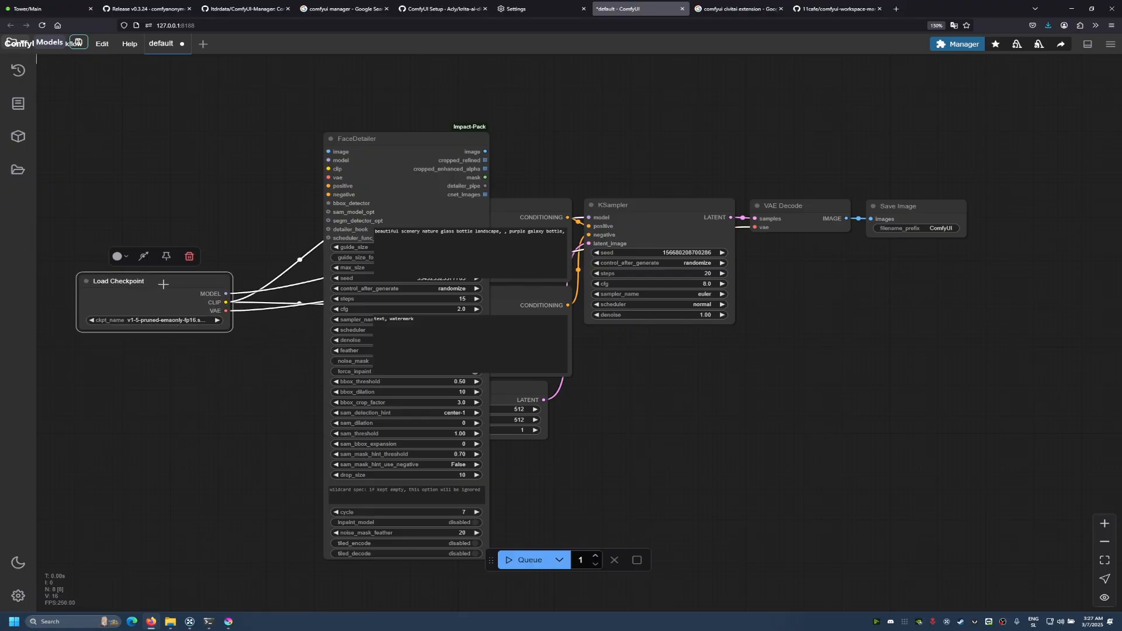
left_click_drag(163, 284, 217, 296)
Spread out the KSampler, Empty Latent Image and both CLIP Text Encode nodes to the right of FaceDetailer
left_click_drag(666, 233, 733, 308)
left_click_drag(531, 208, 614, 145)
left_click_drag(467, 309, 738, 525)
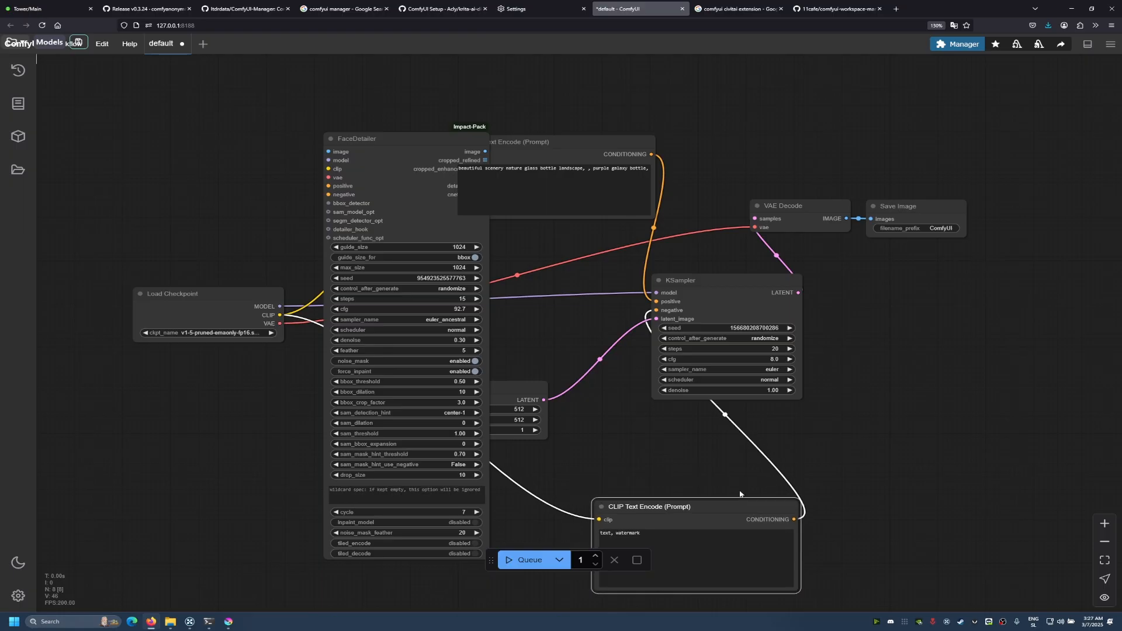
left_click_drag(519, 391, 626, 433)
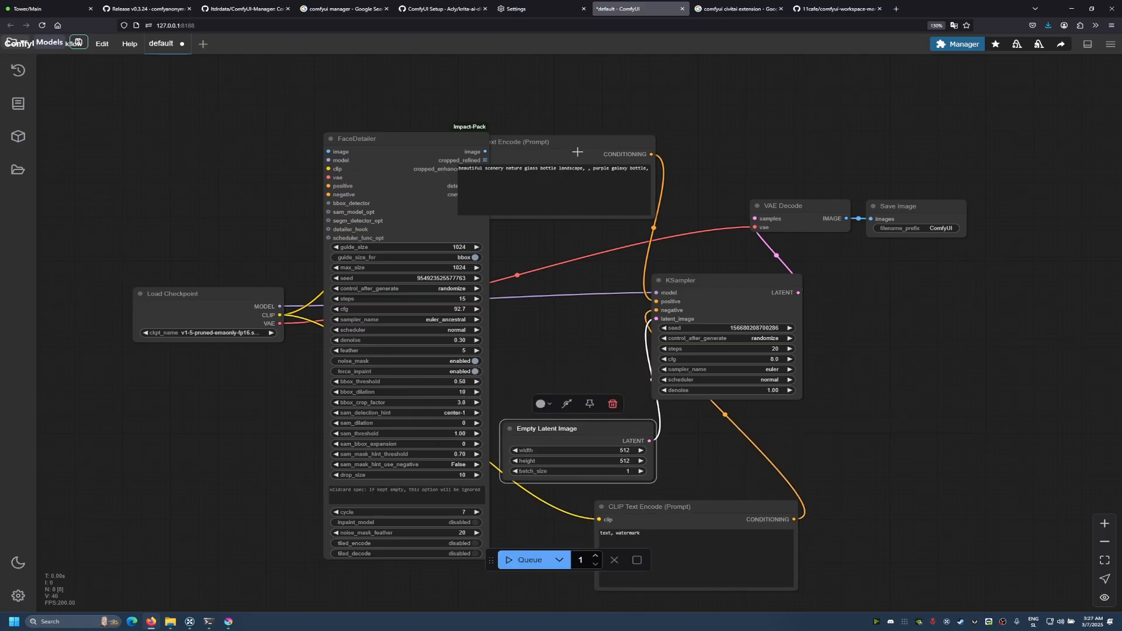
left_click_drag(578, 153, 665, 130)
left_click_drag(553, 254, 639, 210)
scroll(643, 219, "down", 3)
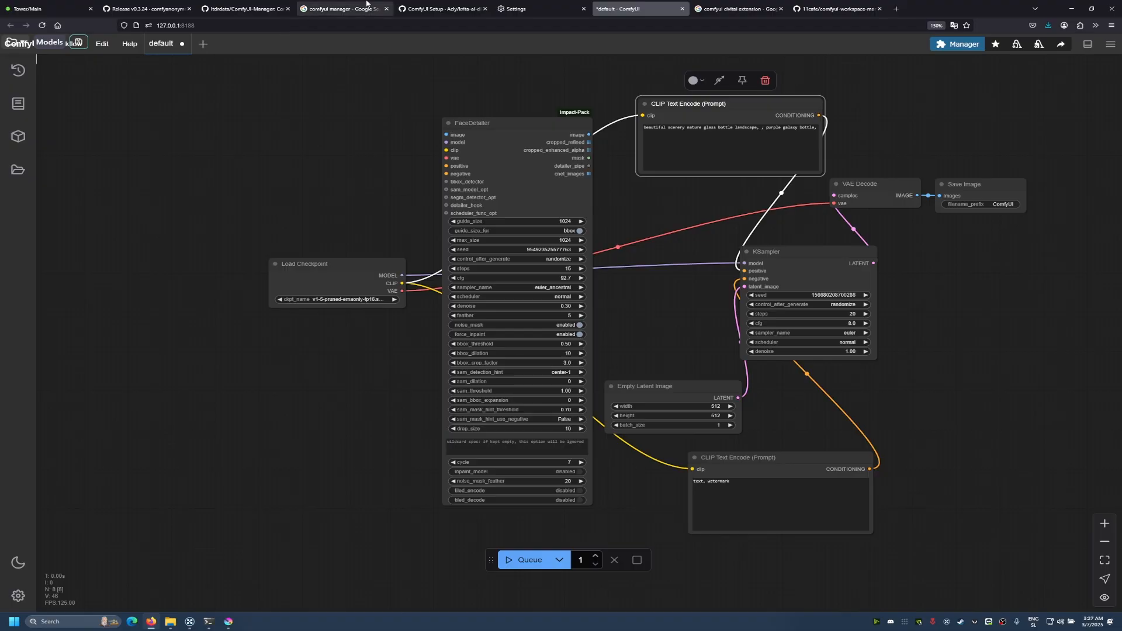
Review the required models and checkpoints on the ComfyUI Setup wiki page for Krita AI
left_click(432, 9)
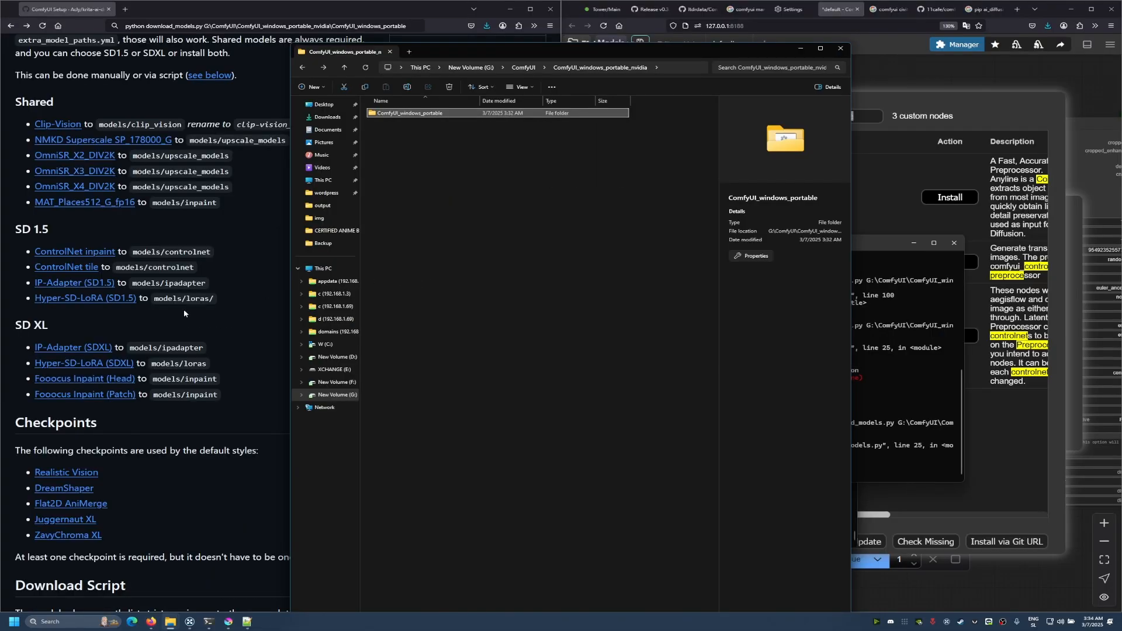
left_click(227, 295)
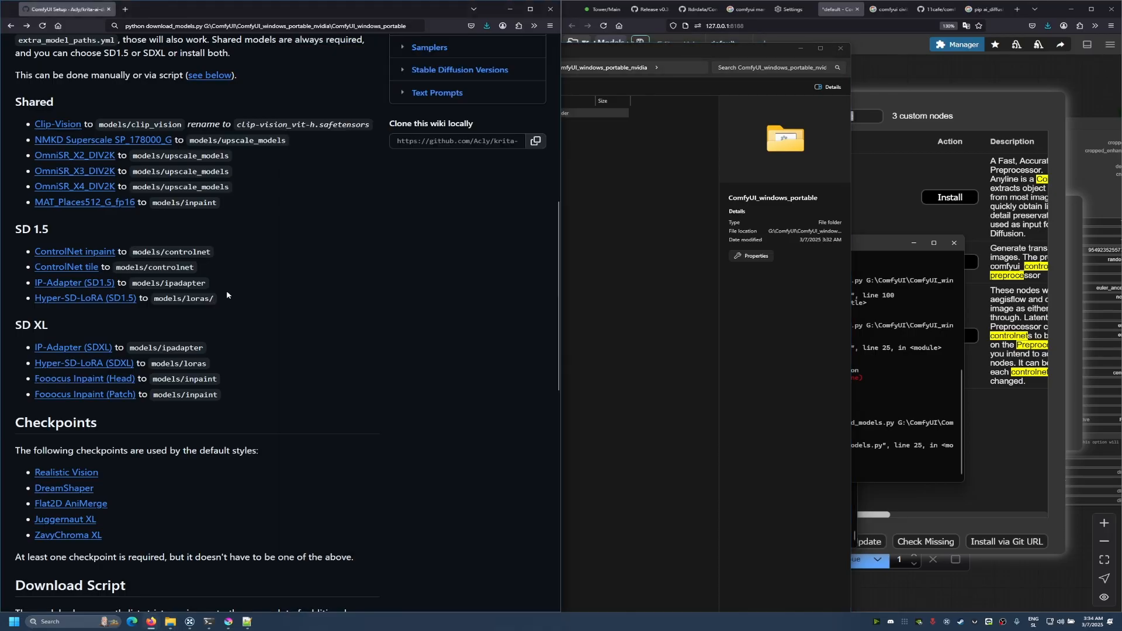
scroll(226, 295, "down", 2)
Review the download_models.py errors in the Windows PowerShell window and close it
left_click(886, 345)
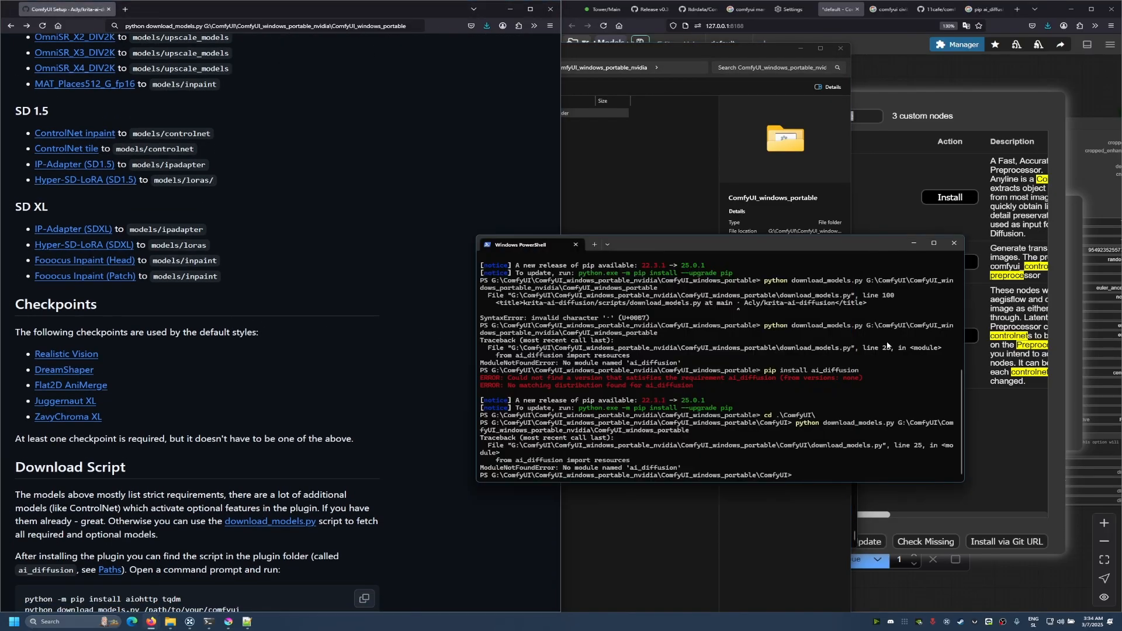
left_click_drag(827, 472, 374, 354)
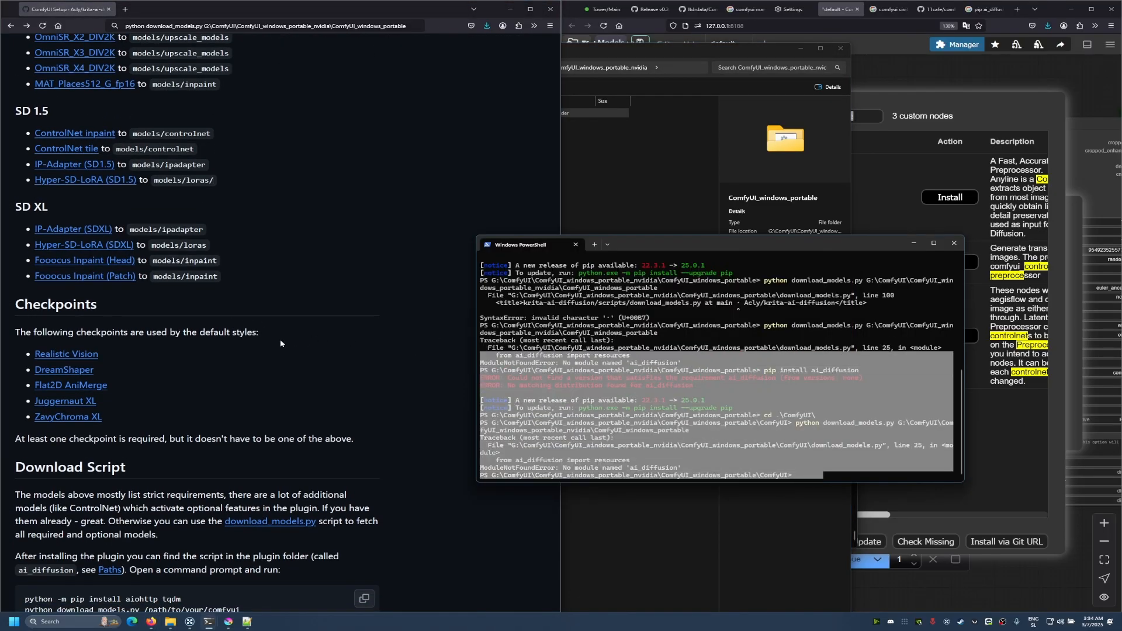
left_click(327, 304)
left_click(952, 243)
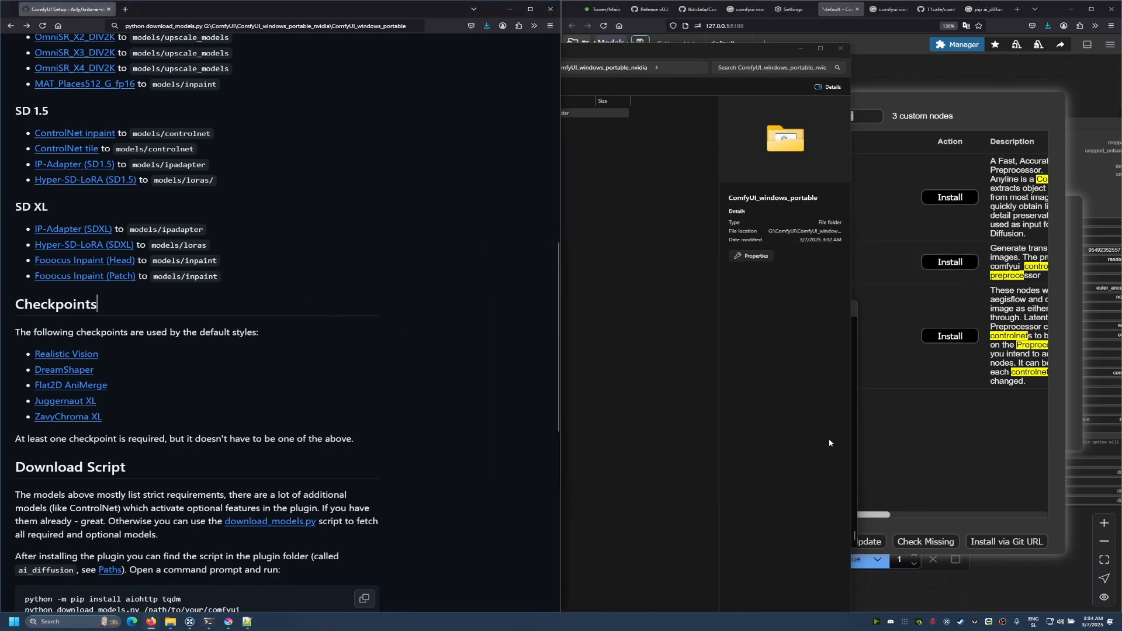
Return to the main ComfyUI Manager dialog and download the shared Clip-Vision model from the setup wiki's required models
left_click(974, 481)
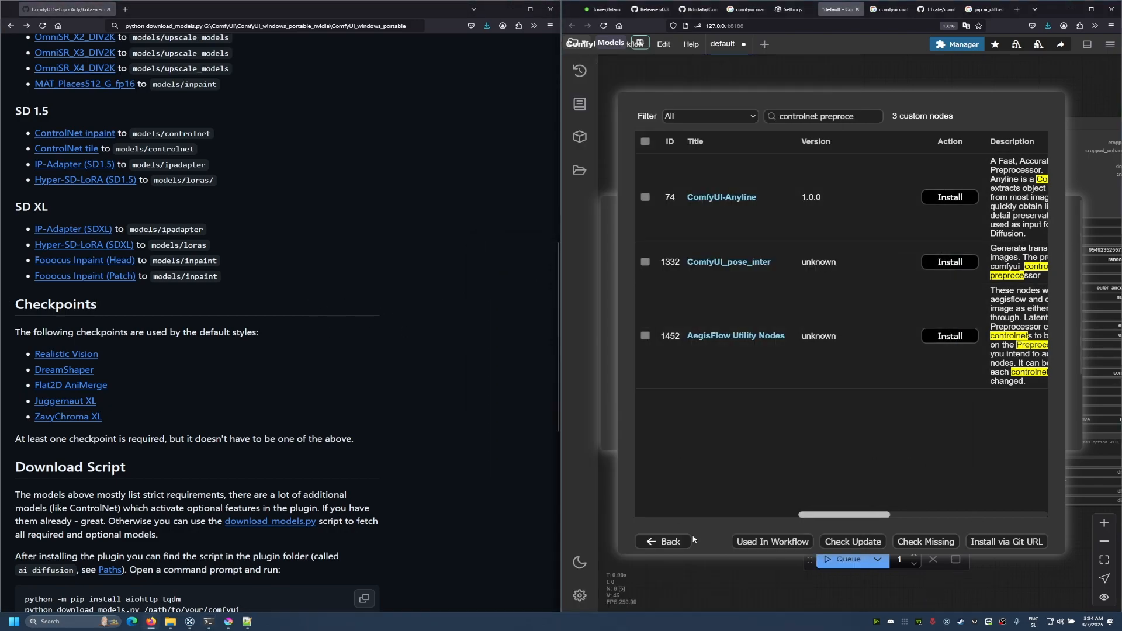
left_click(663, 541)
scroll(326, 299, "up", 7)
scroll(326, 298, "down", 3)
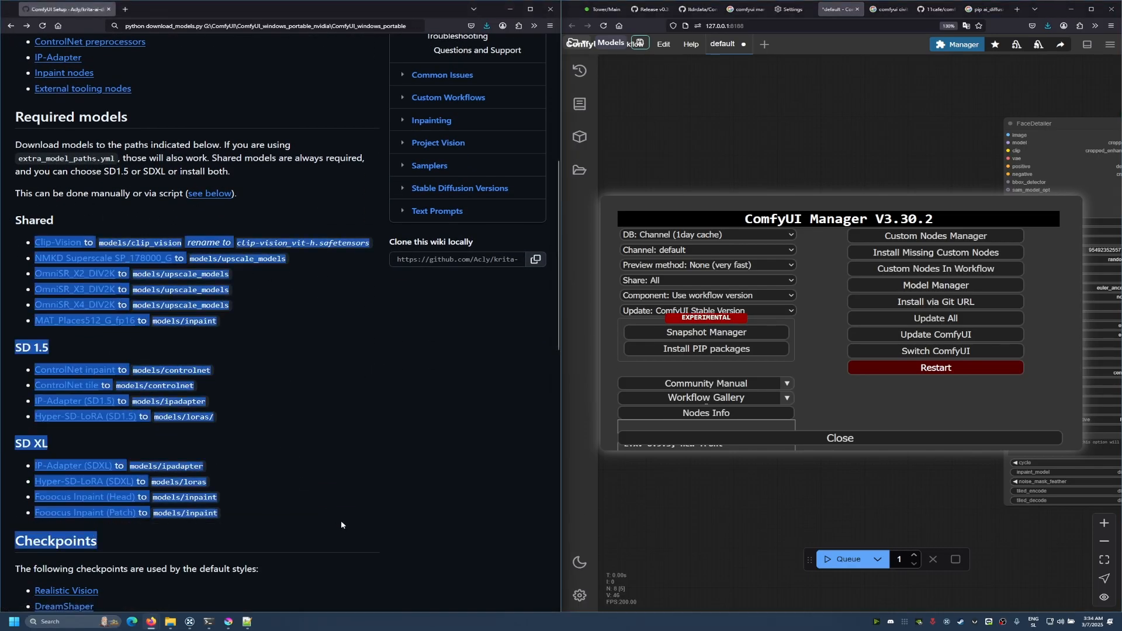
left_click(52, 244)
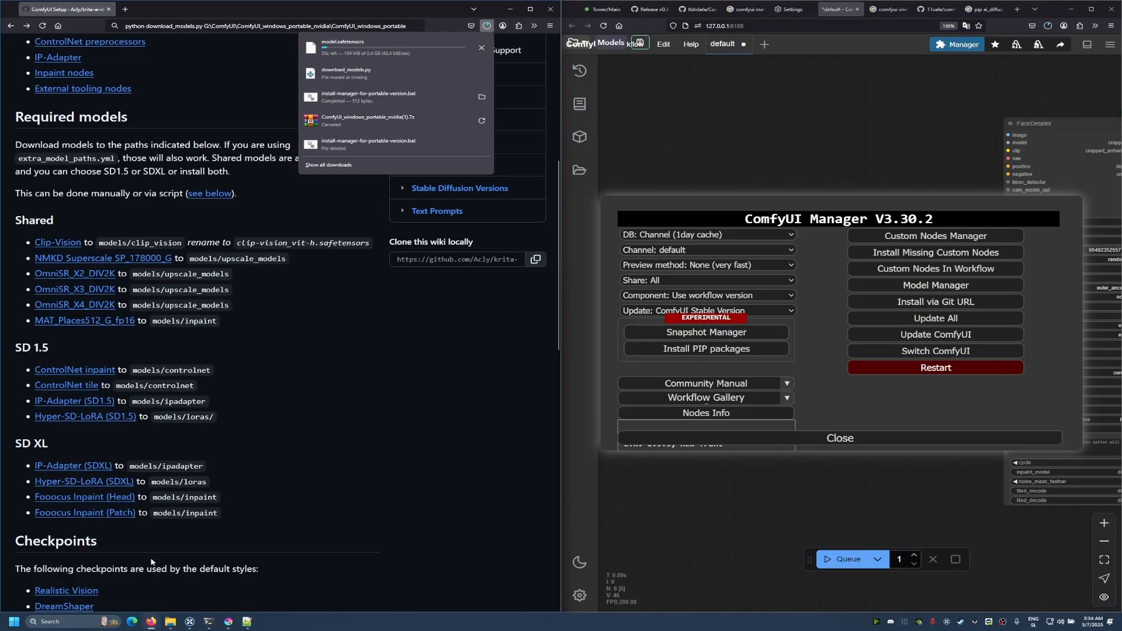
Browse File Explorer to the portable ComfyUI's models folder and open its clip_vision subfolder in a separate tab
left_click(170, 621)
left_click(150, 580)
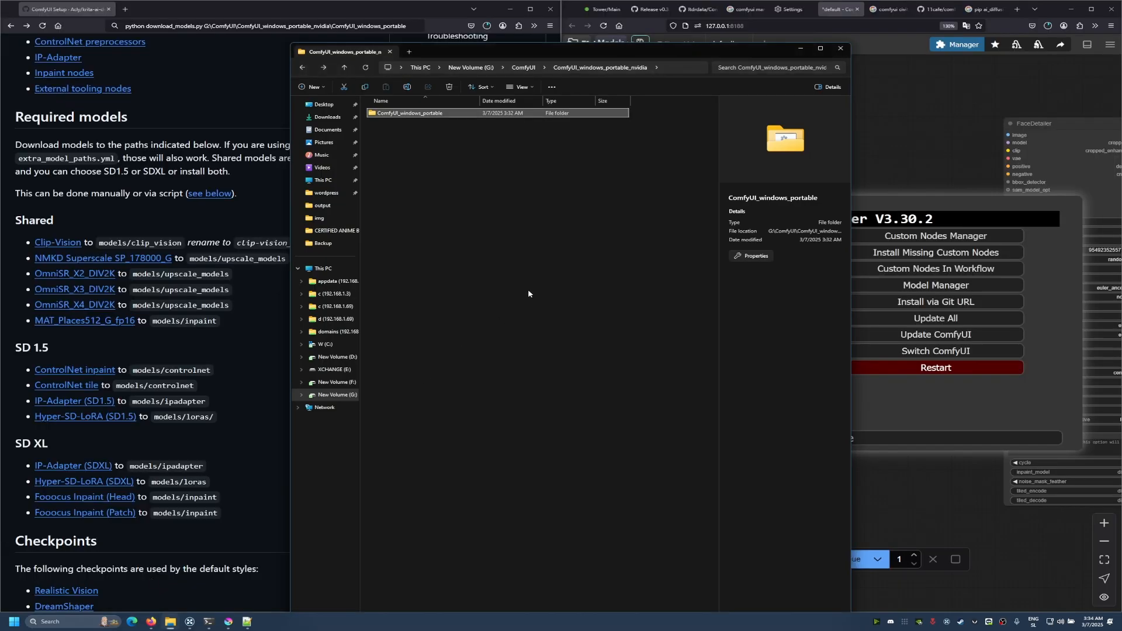
left_click_drag(564, 55, 755, 24)
double_click(615, 82)
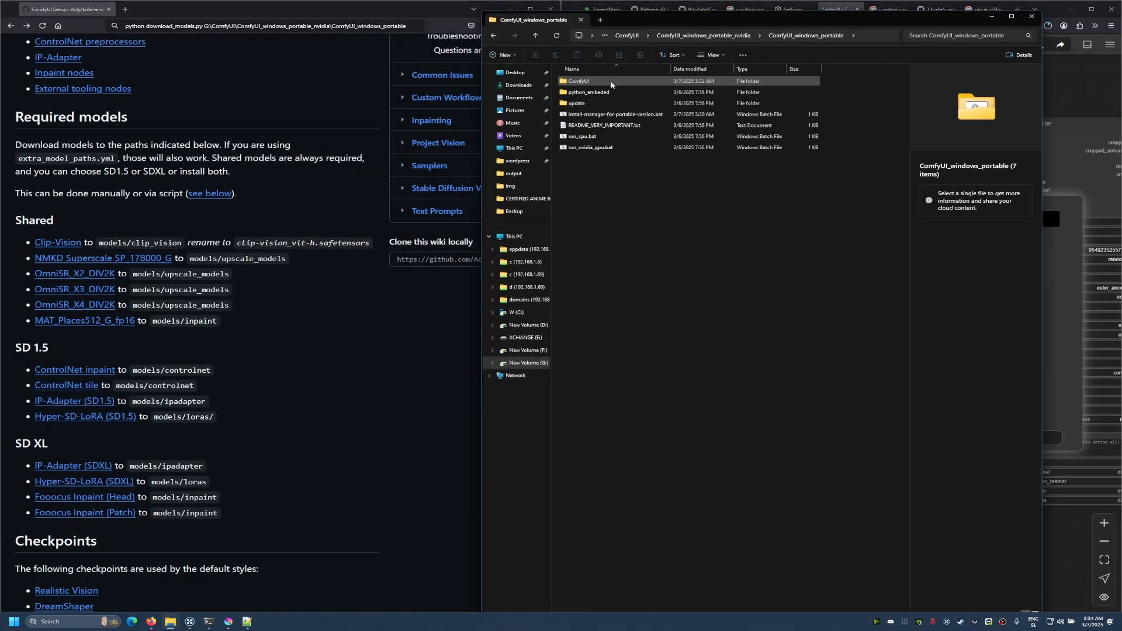
double_click(602, 81)
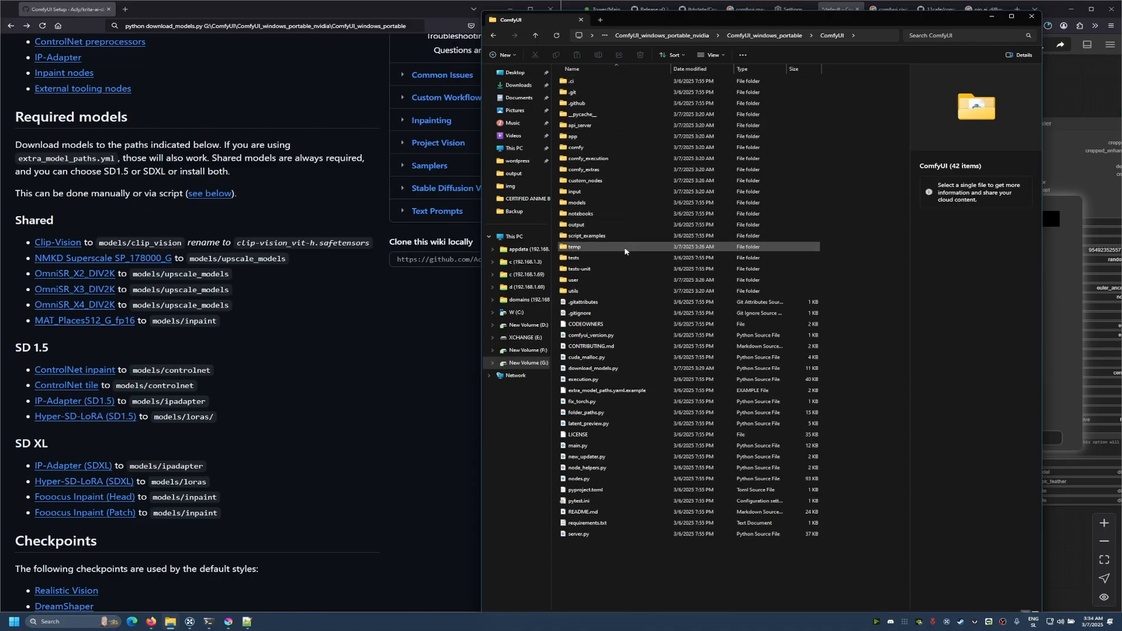
double_click(592, 203)
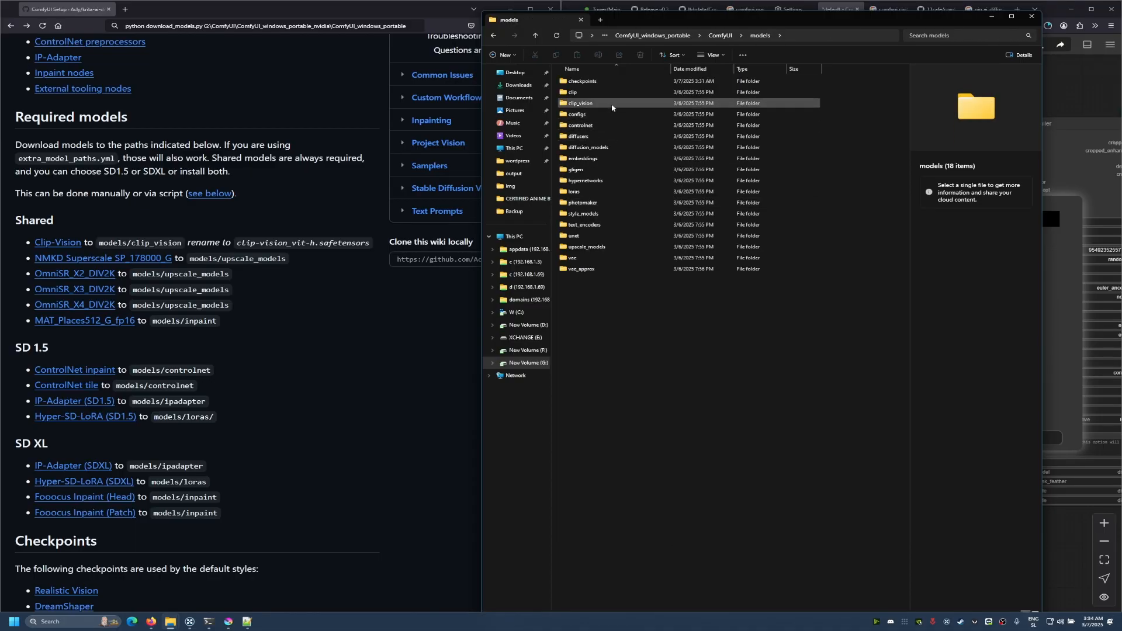
double_click(629, 103)
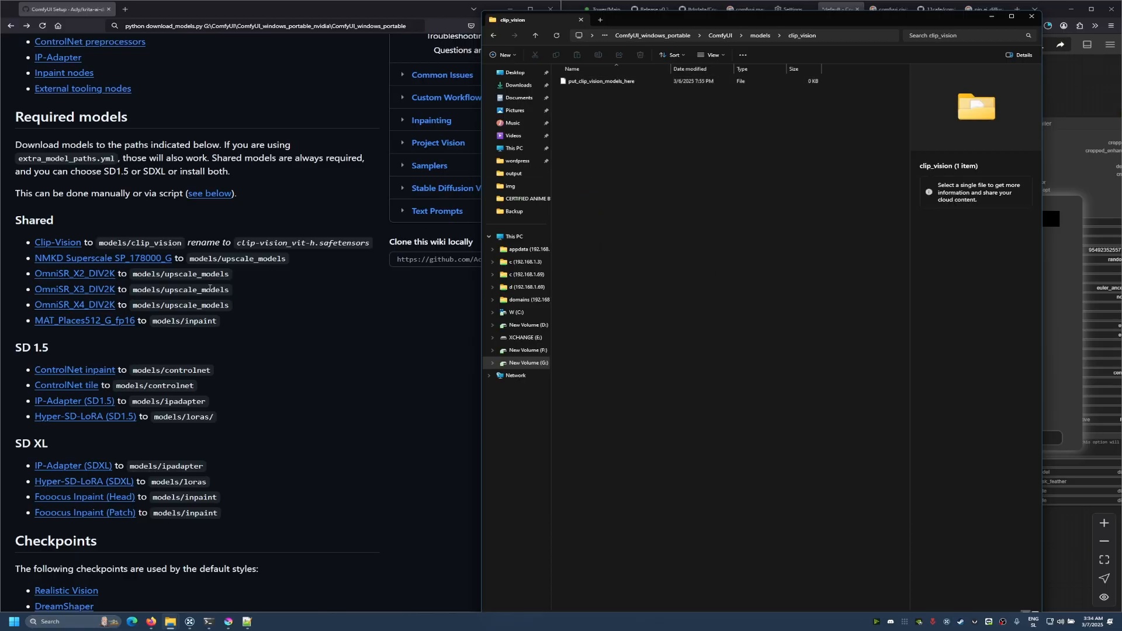
key("alt+Left")
middle_click(584, 104)
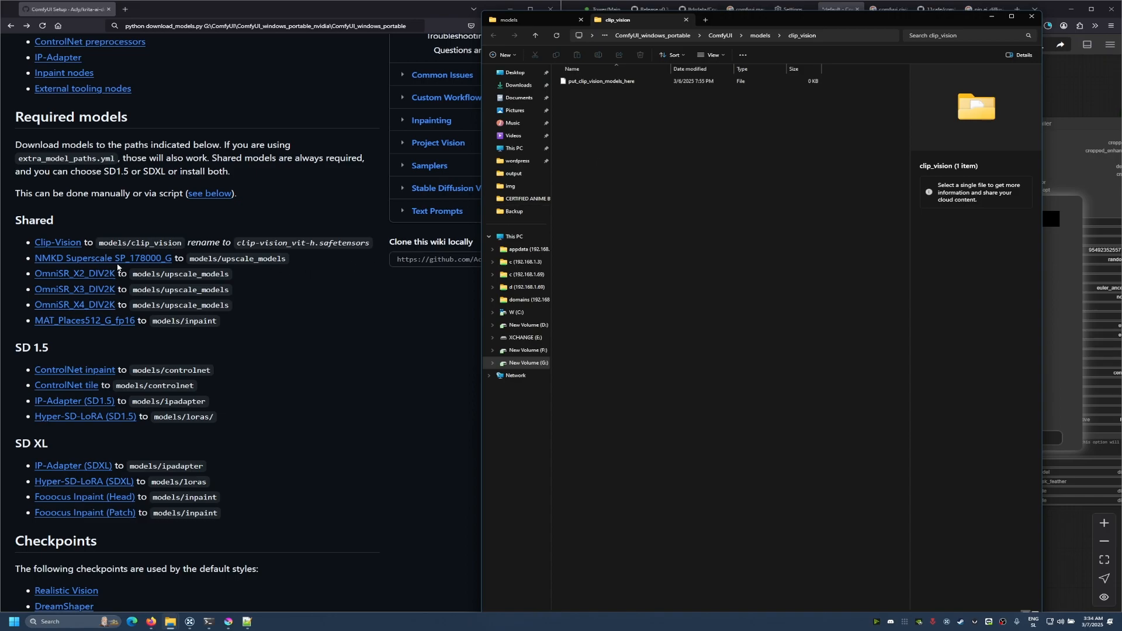
Download the NMKD Superscale SP_178000_G model from the wiki's shared models and check its download progress
left_click(128, 265)
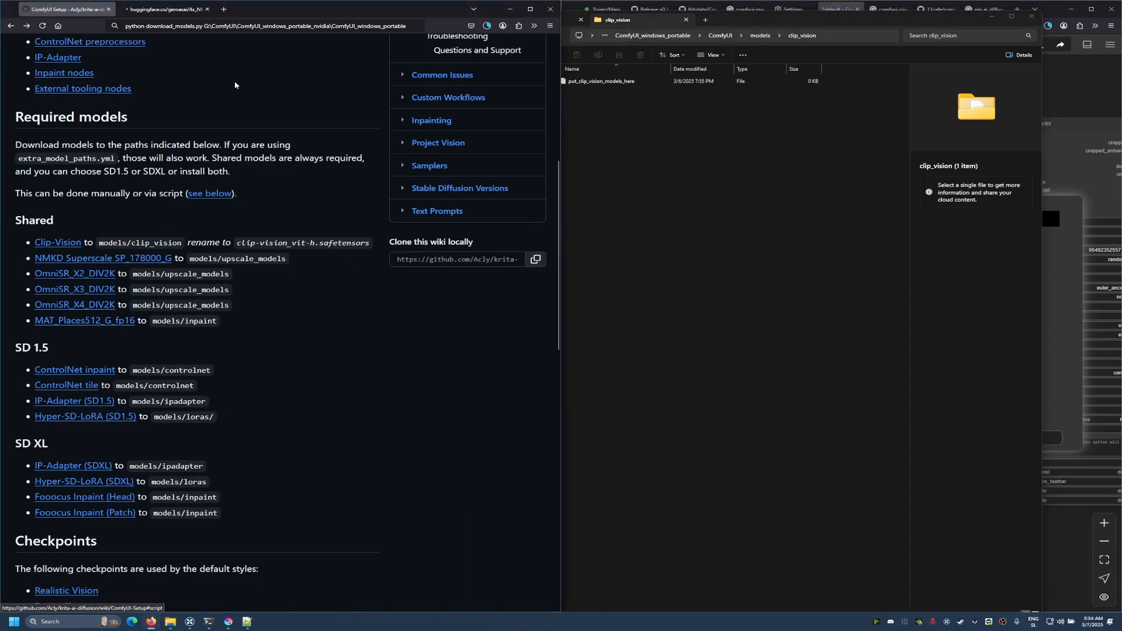
left_click(486, 27)
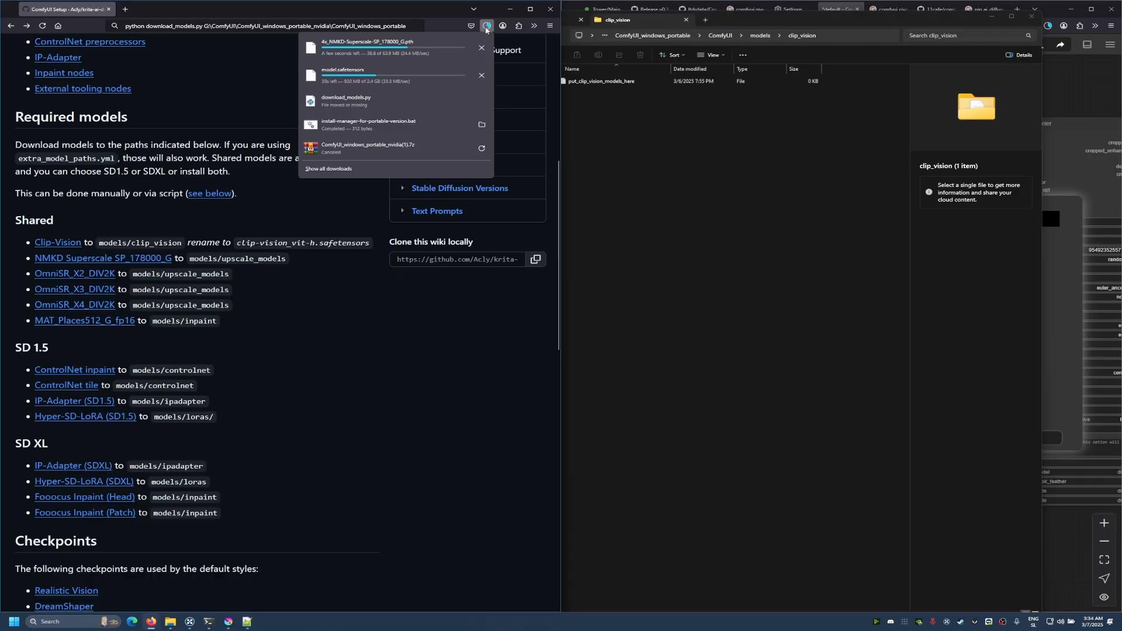
left_click(562, 73)
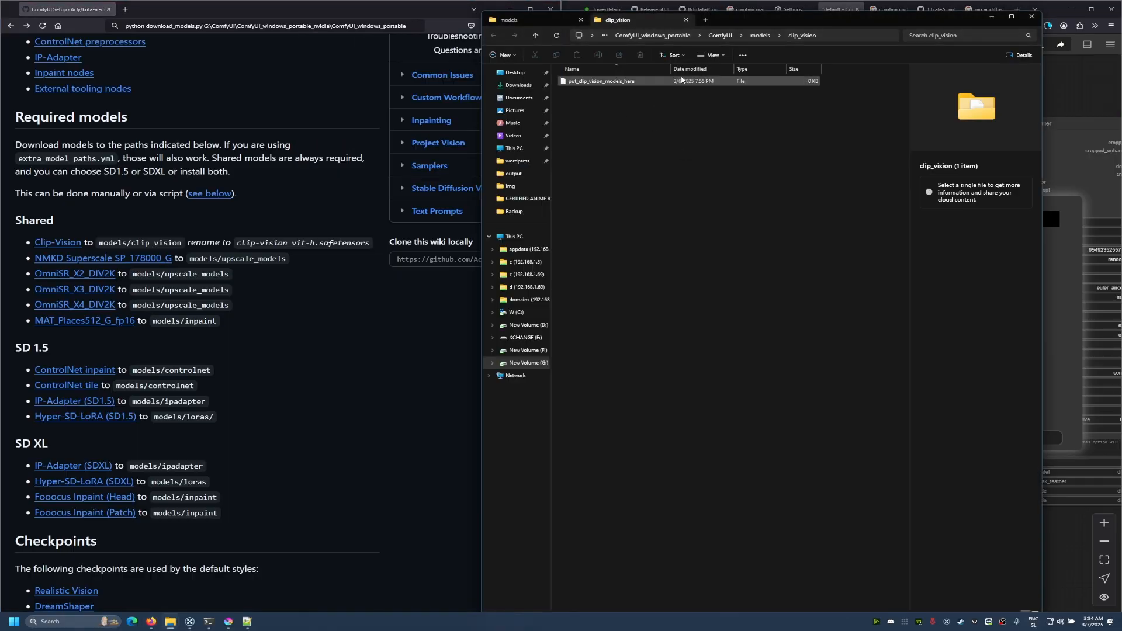
Open the upscale_models folder in its own tab and move the downloaded 4x_NMKD-Superscale-SP_178000_G.pth into it
left_click(759, 35)
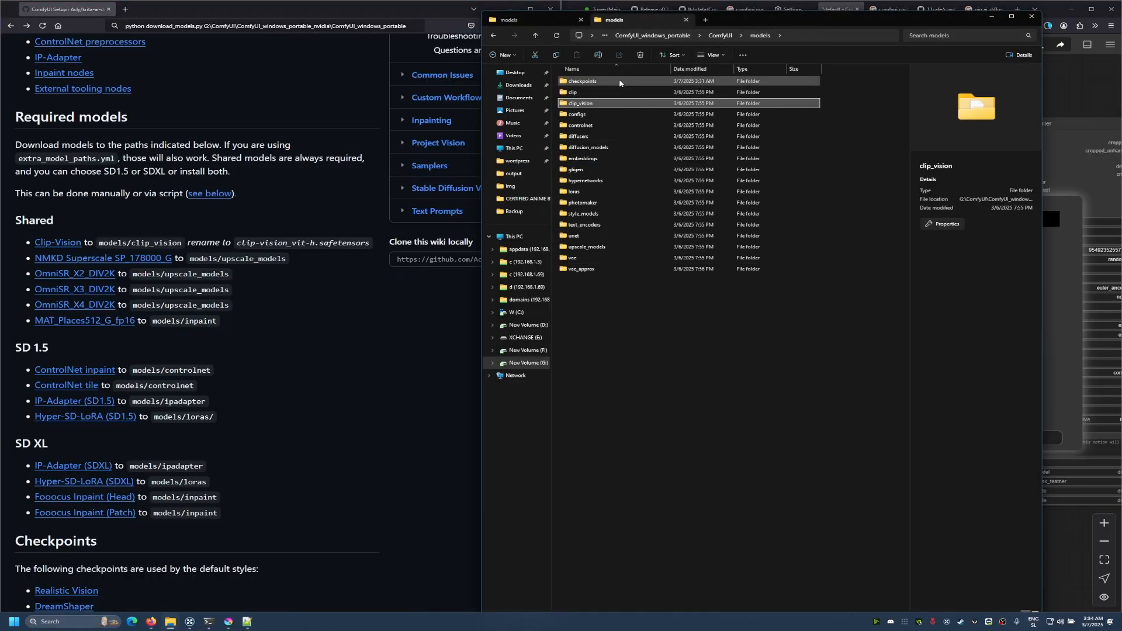
double_click(643, 104)
key("alt+Left")
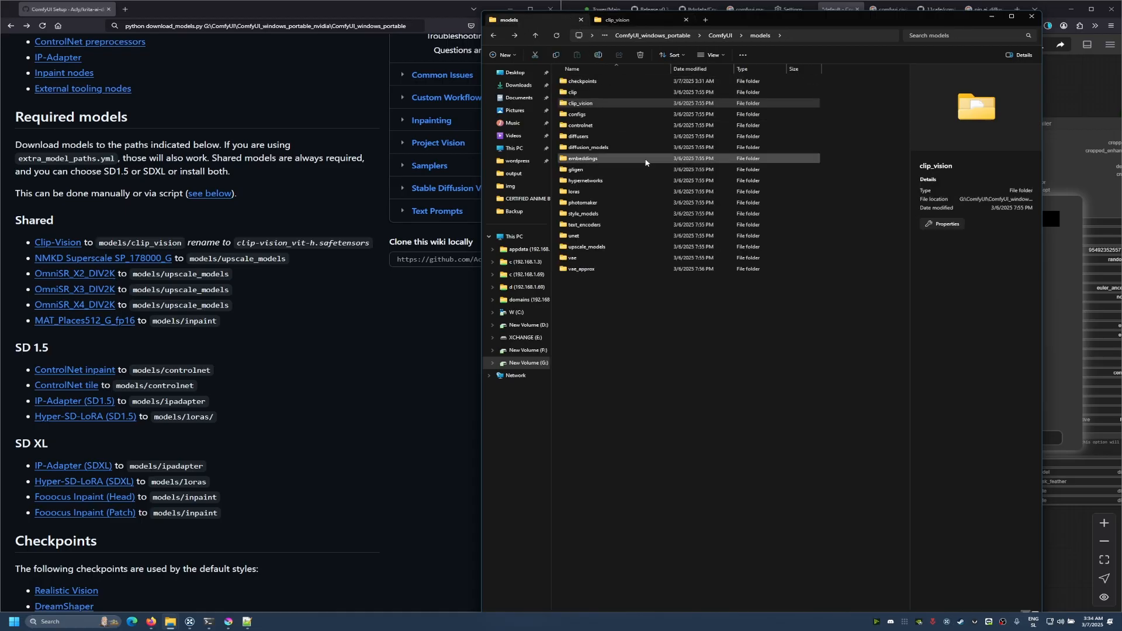
middle_click(608, 247)
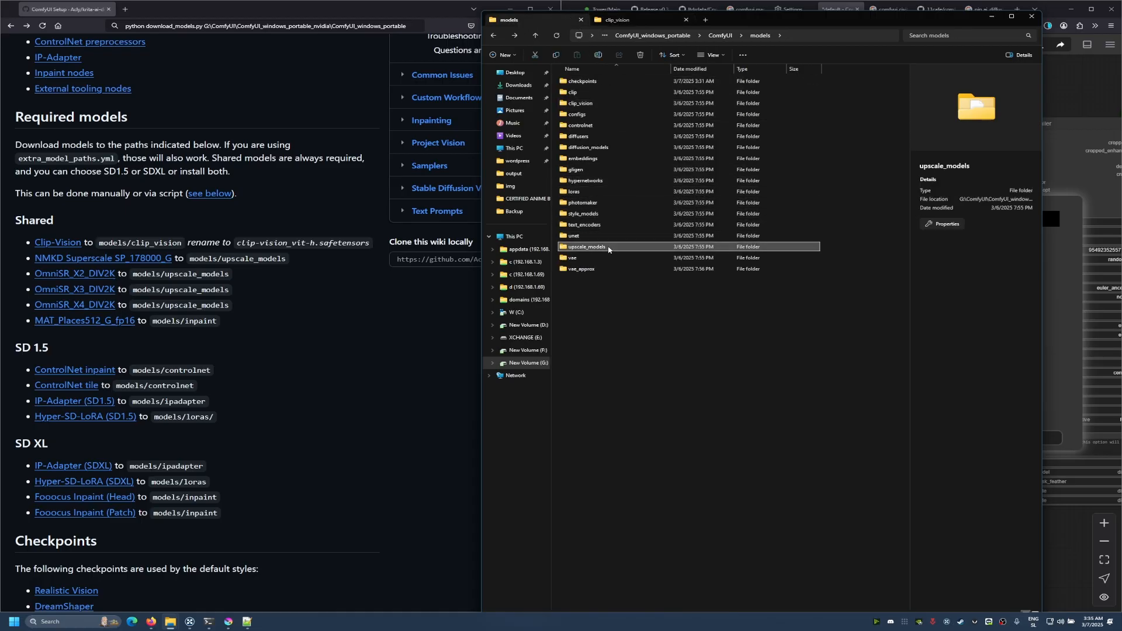
left_click(445, 64)
left_click(486, 26)
left_click_drag(391, 49, 775, 158)
Open the Downloads folder and tile it beneath the upscale_models window, both beside the wiki page
left_click(481, 46)
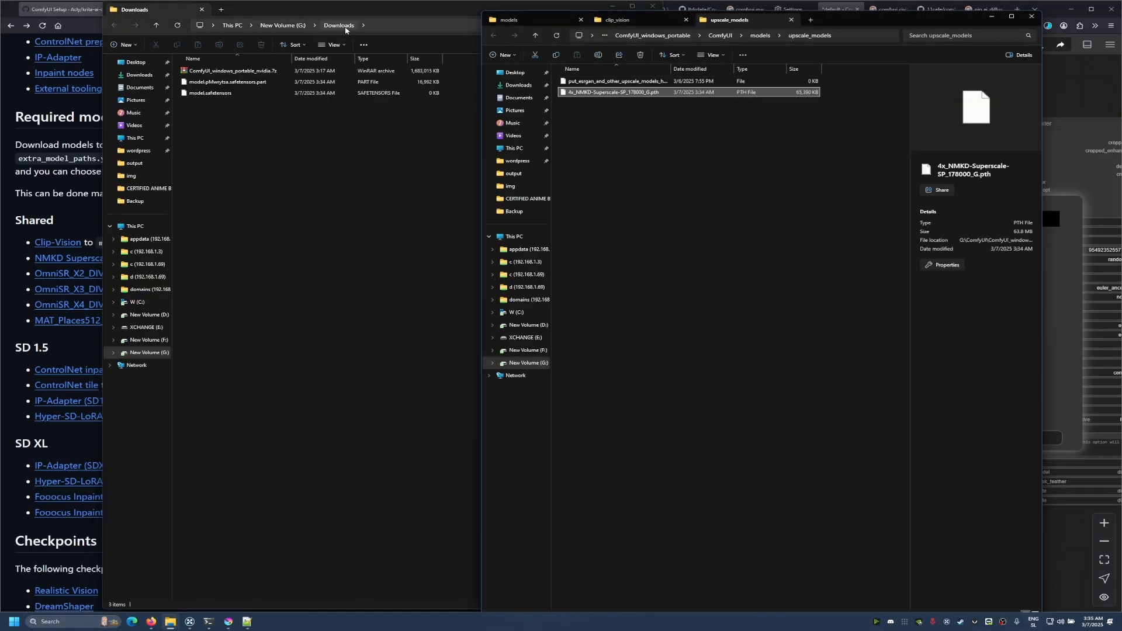
left_click_drag(368, 13, 1113, 604)
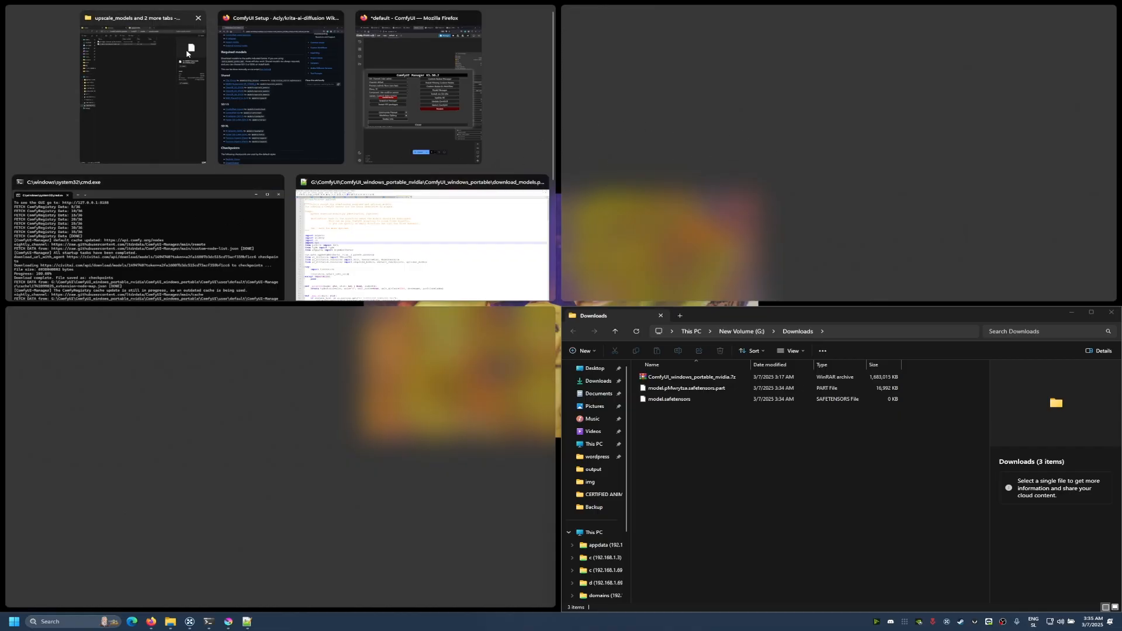
left_click(608, 305)
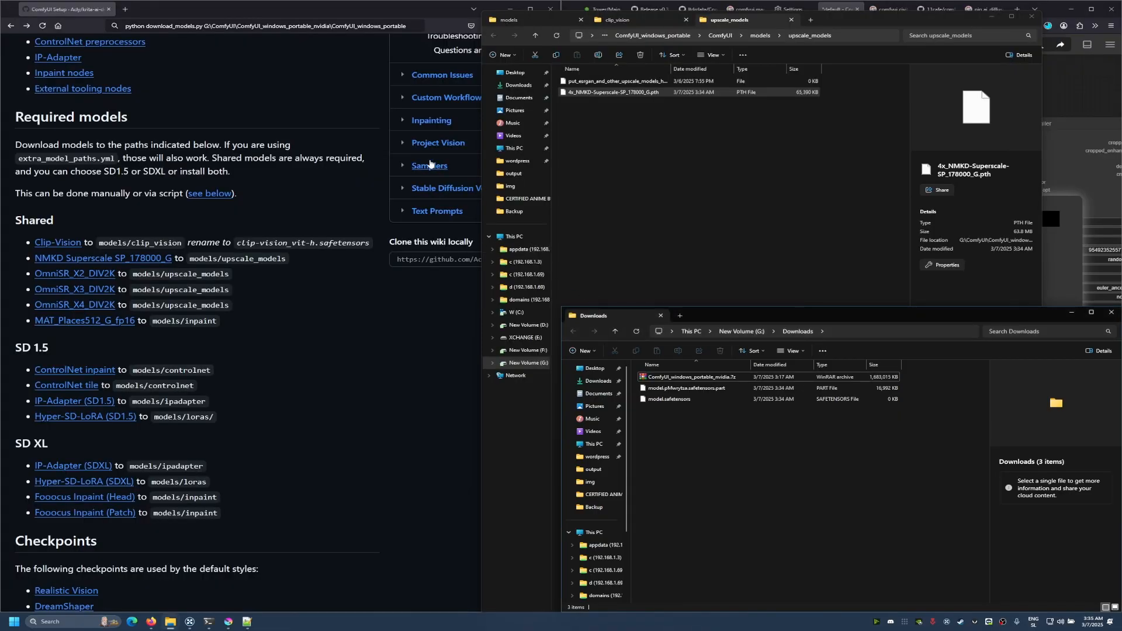
left_click(904, 24)
left_click_drag(904, 24, 1120, 1)
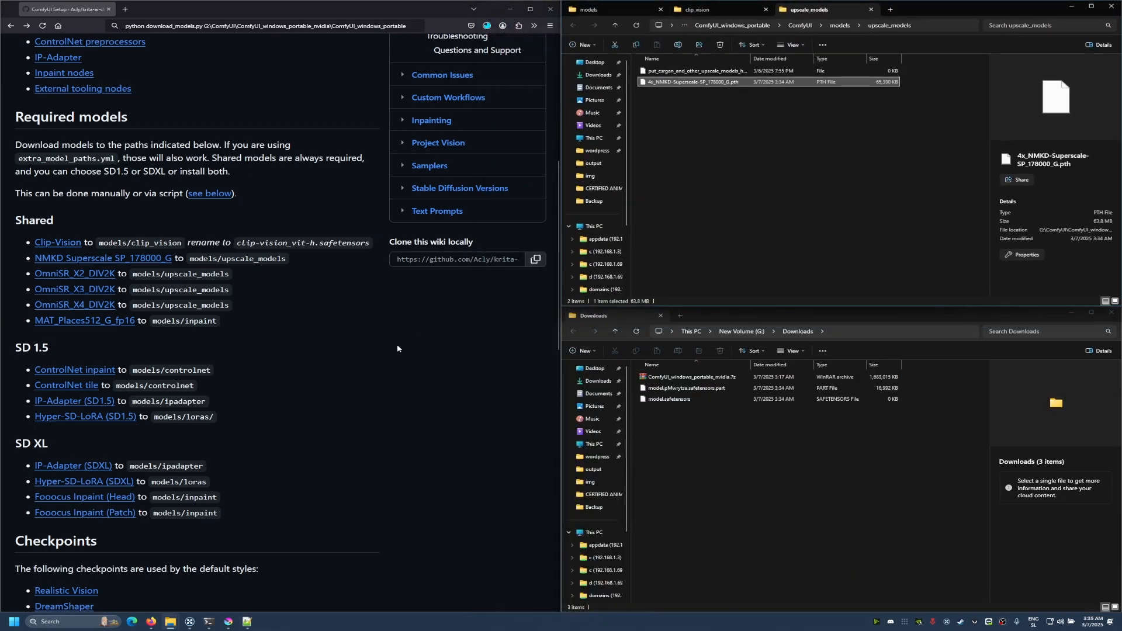
left_click_drag(380, 14, 1, 141)
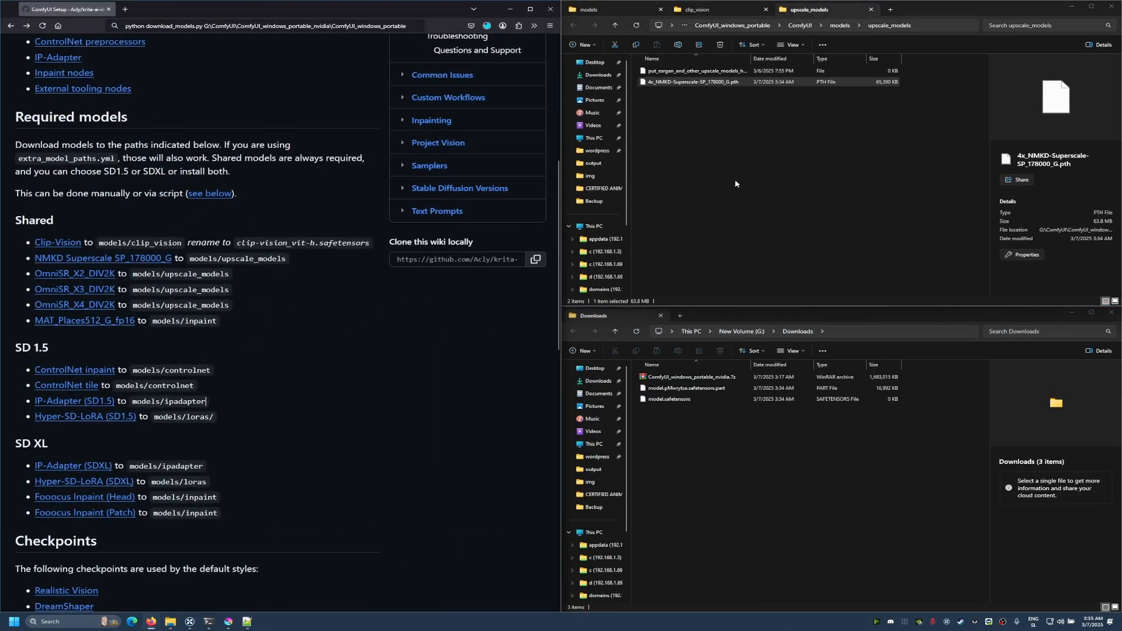
left_click(779, 200)
left_click(432, 384)
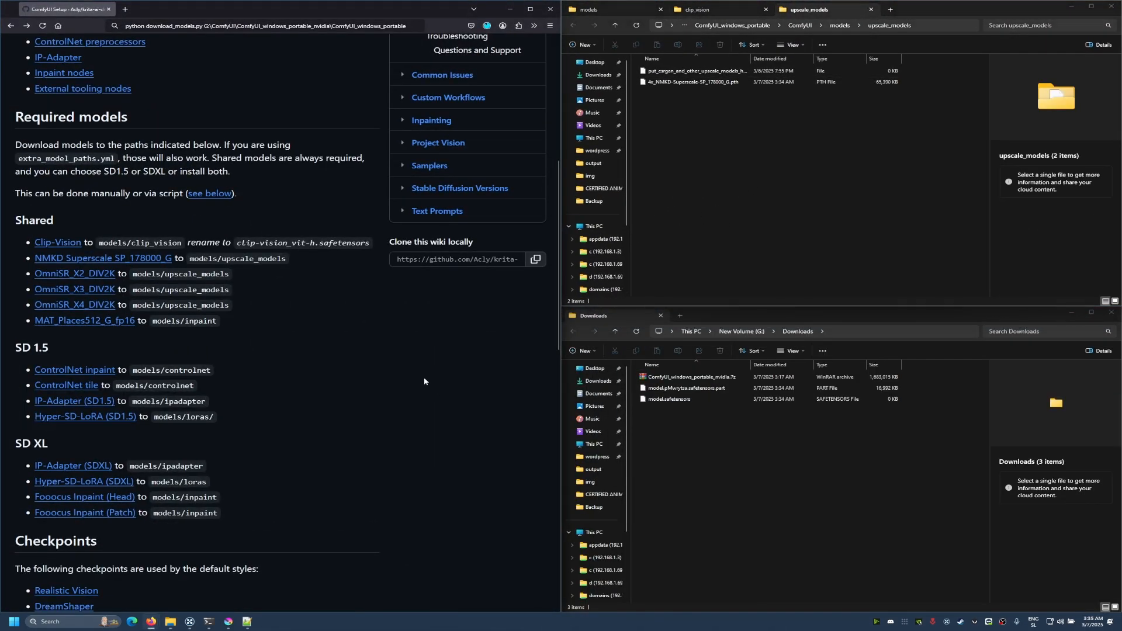
Download the OmniSR_X2_DIV2K, OmniSR_X3_DIV2K and OmniSR_X4_DIV2K upscale models from the wiki's shared models
left_click(97, 274)
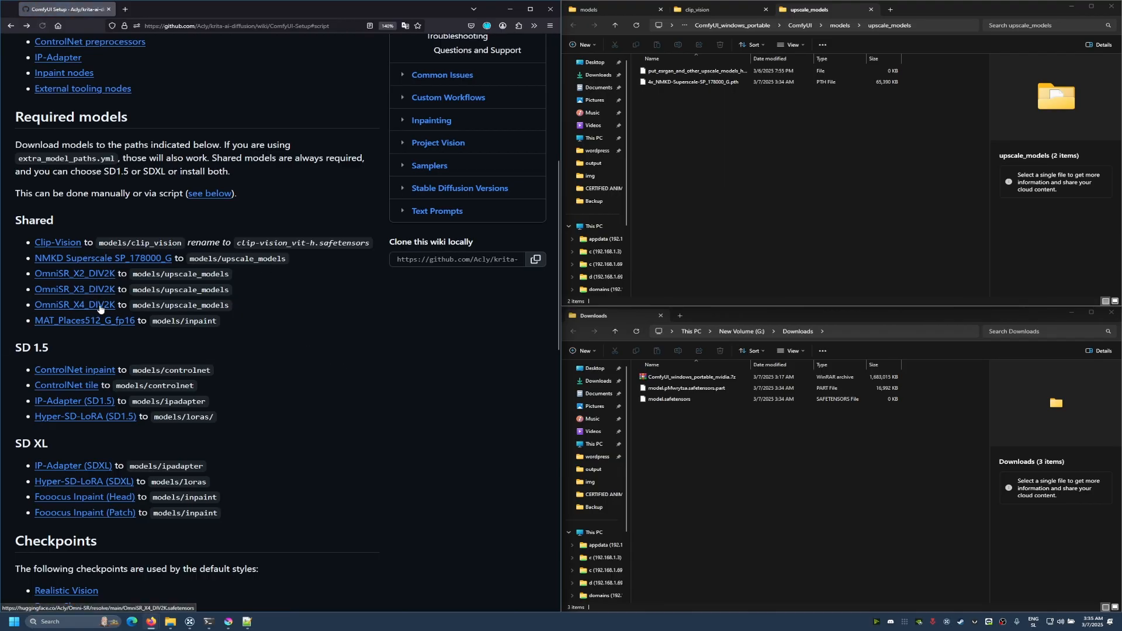
left_click(99, 305)
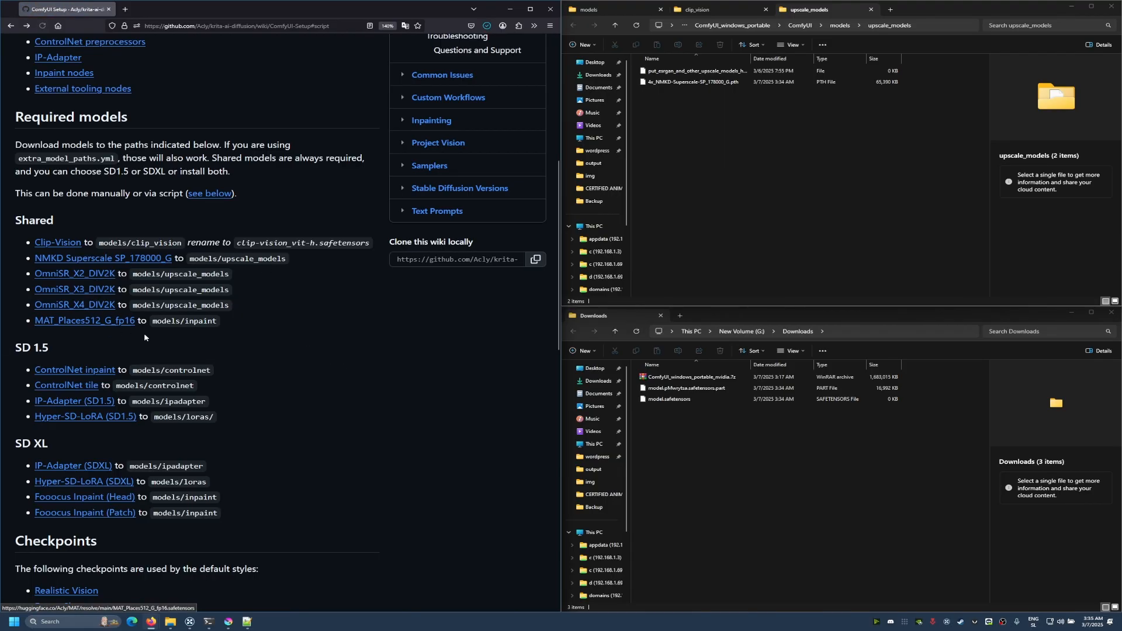
left_click(486, 26)
left_click(488, 27)
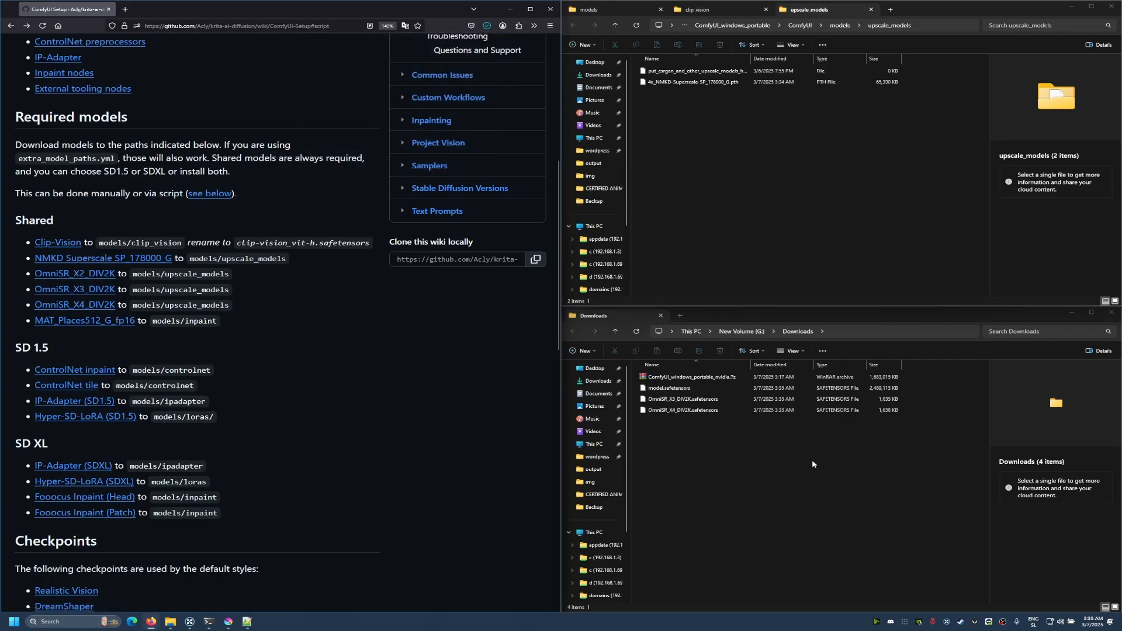
left_click(821, 496)
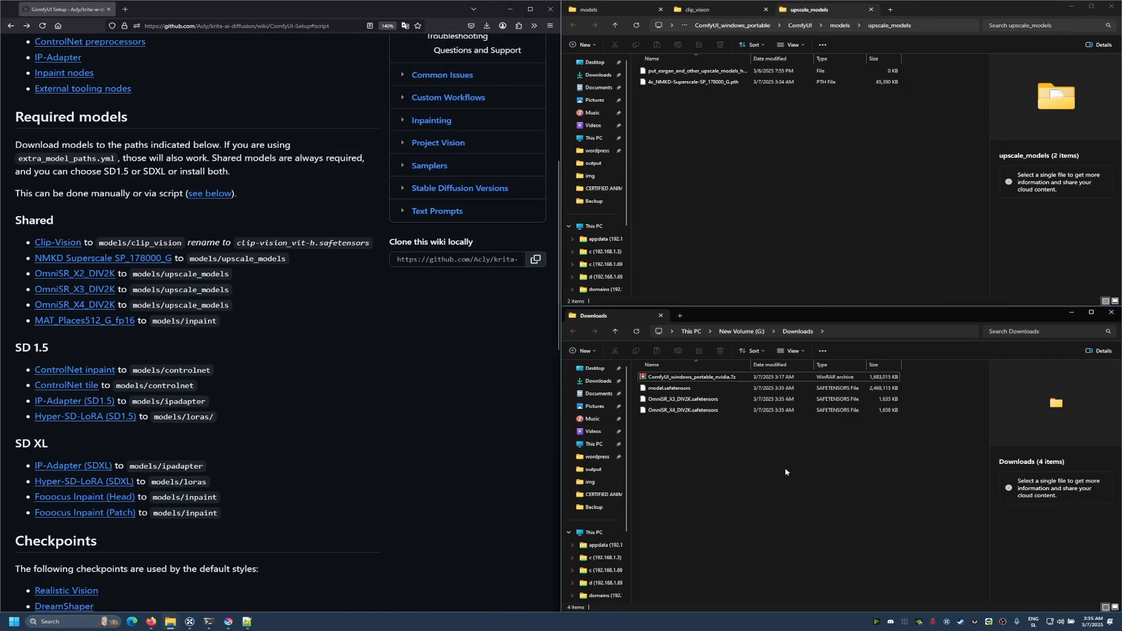
left_click(97, 305)
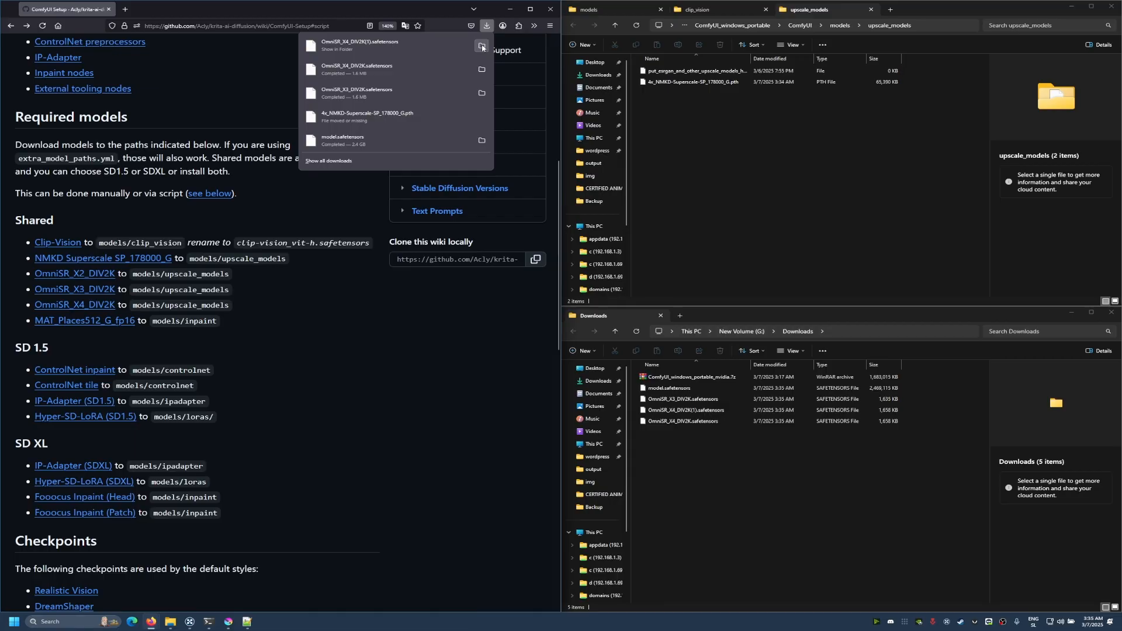
left_click(88, 282)
left_click(760, 468)
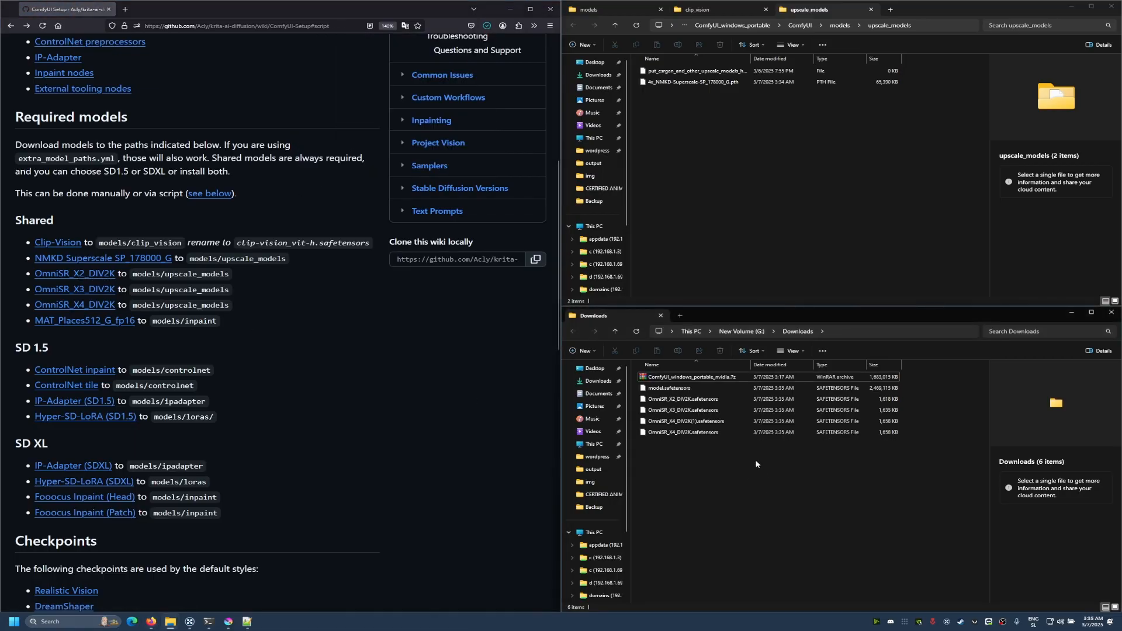
Delete the duplicate OmniSR_X4_DIV2K(1).safetensors and move the three remaining OmniSR files from Downloads into upscale_models
left_click(709, 423)
key("Delete")
left_click_drag(756, 452, 721, 194)
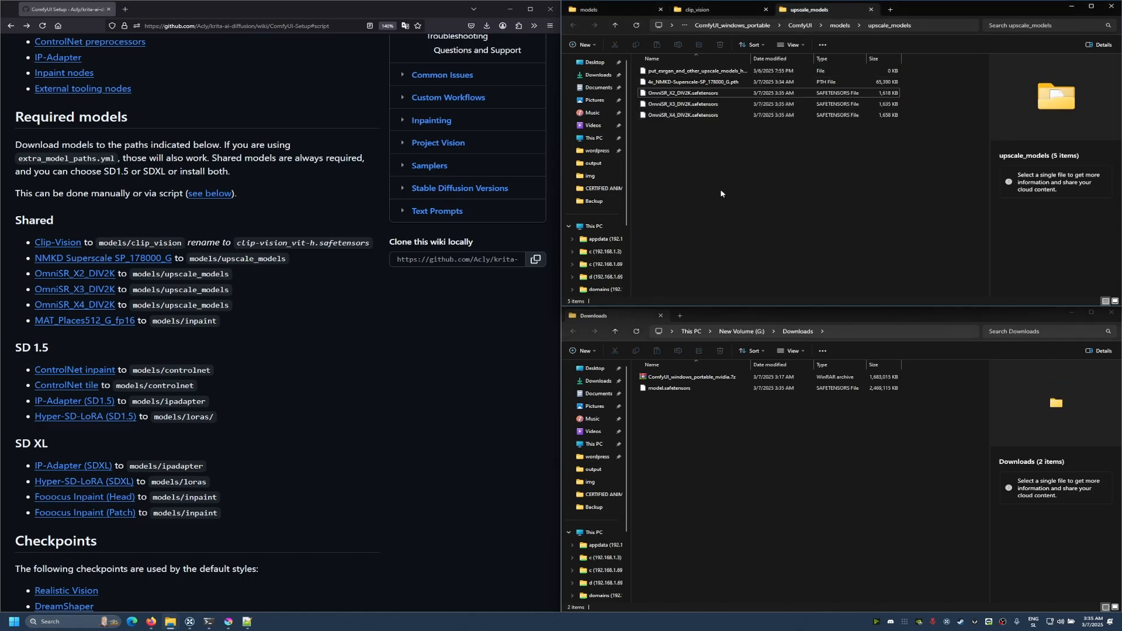
Download the MAT_Places512_G_fp16 model and create a folder named inpaint inside the models folder
left_click(72, 321)
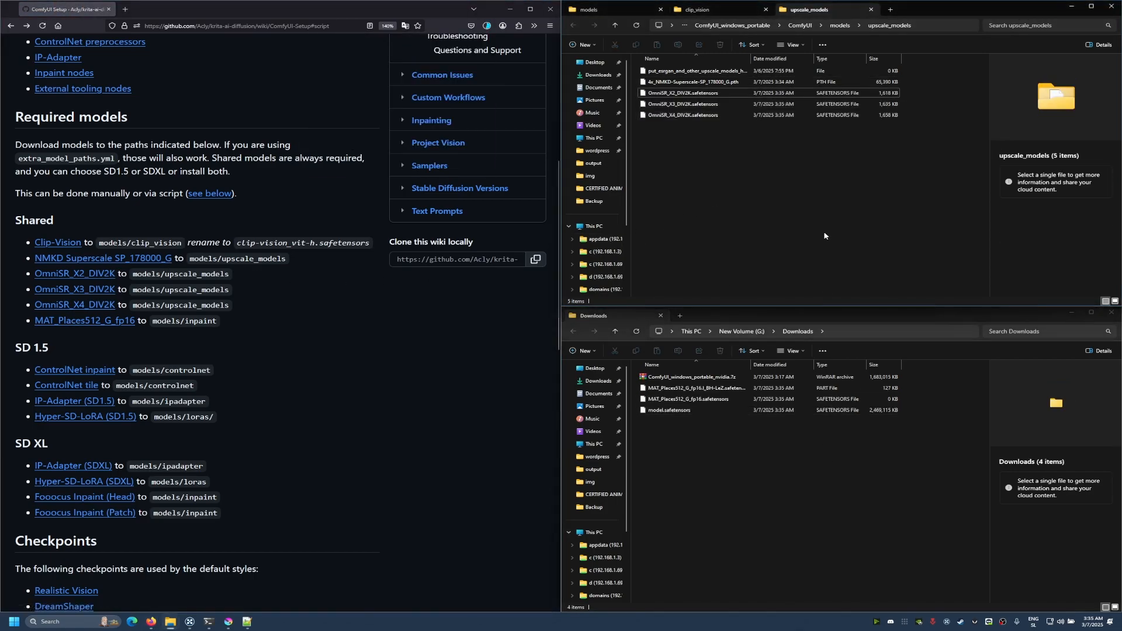
left_click(608, 13)
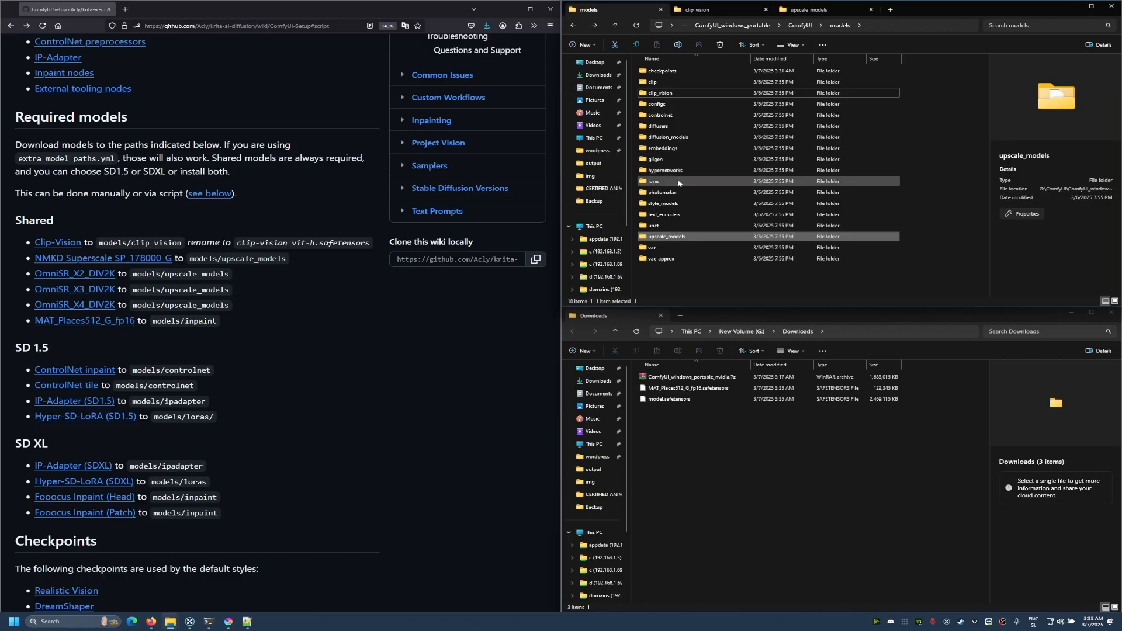
left_click(663, 287)
left_click(185, 269)
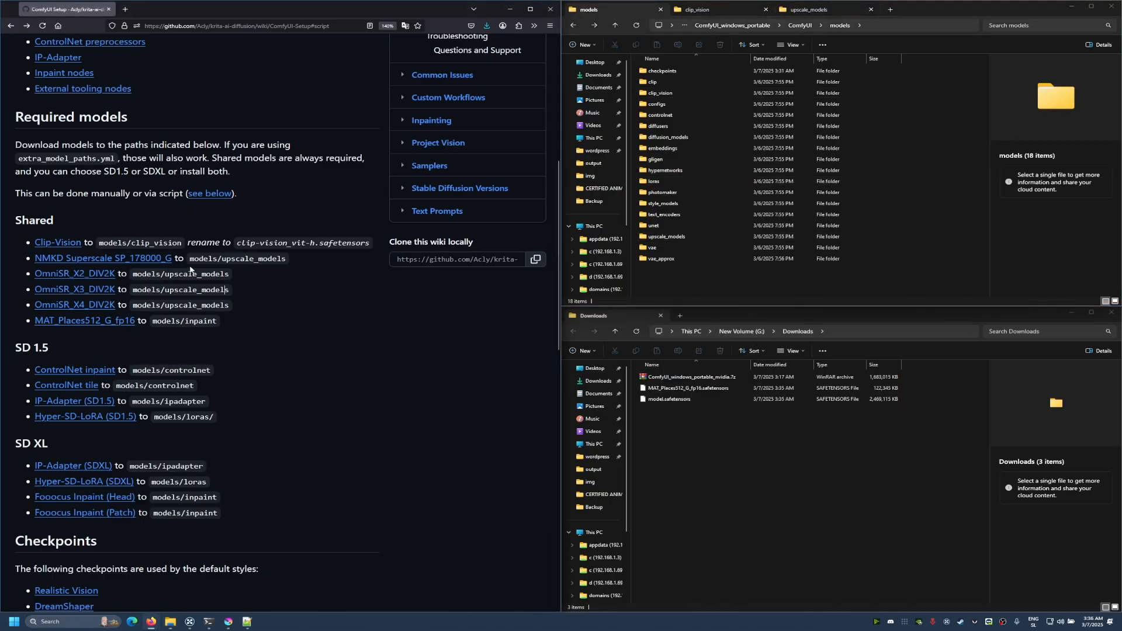
double_click(185, 323)
right_click(705, 281)
mouse_move(762, 411)
left_click(849, 410)
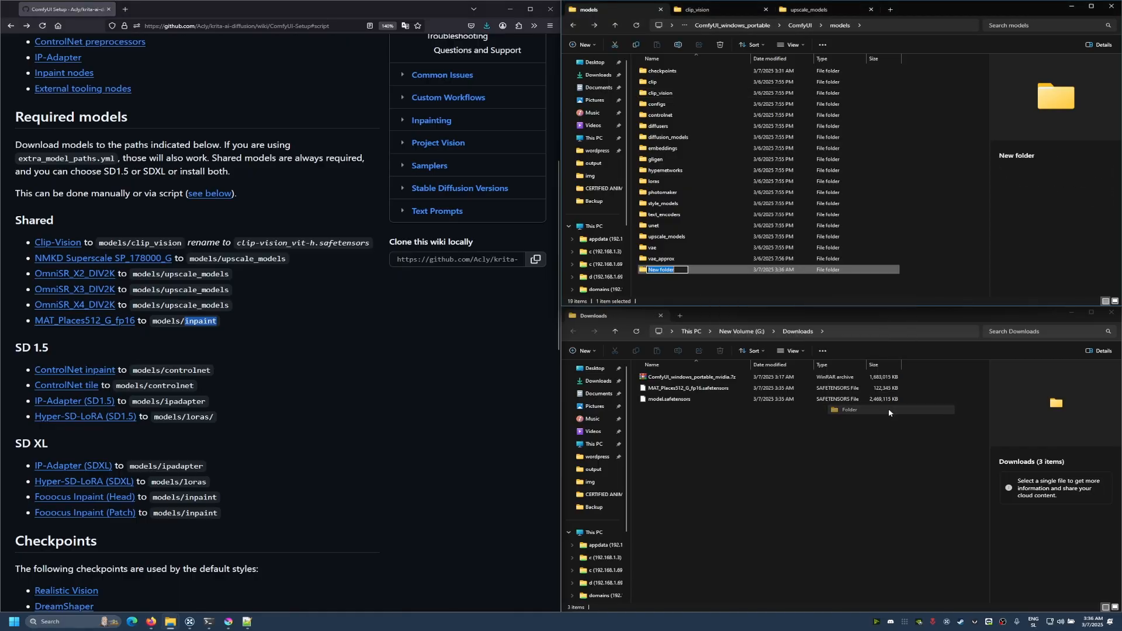
type("inpaint")
key("Return")
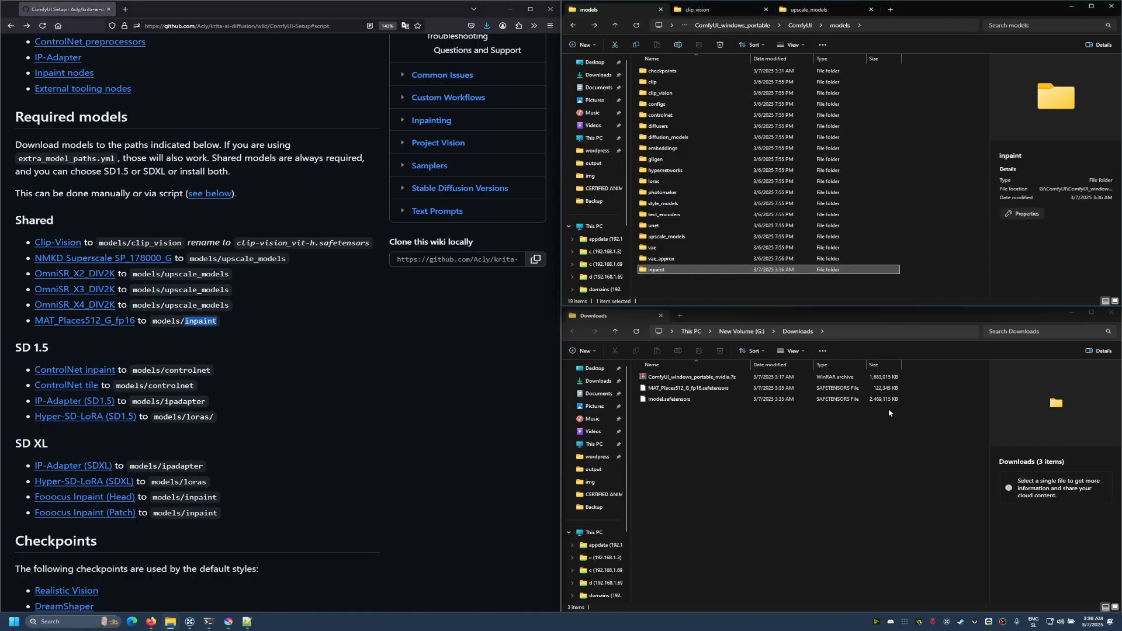
Move MAT_Places512_G_fp16.safetensors from Downloads into the new inpaint folder and return to the models folder
key("Return")
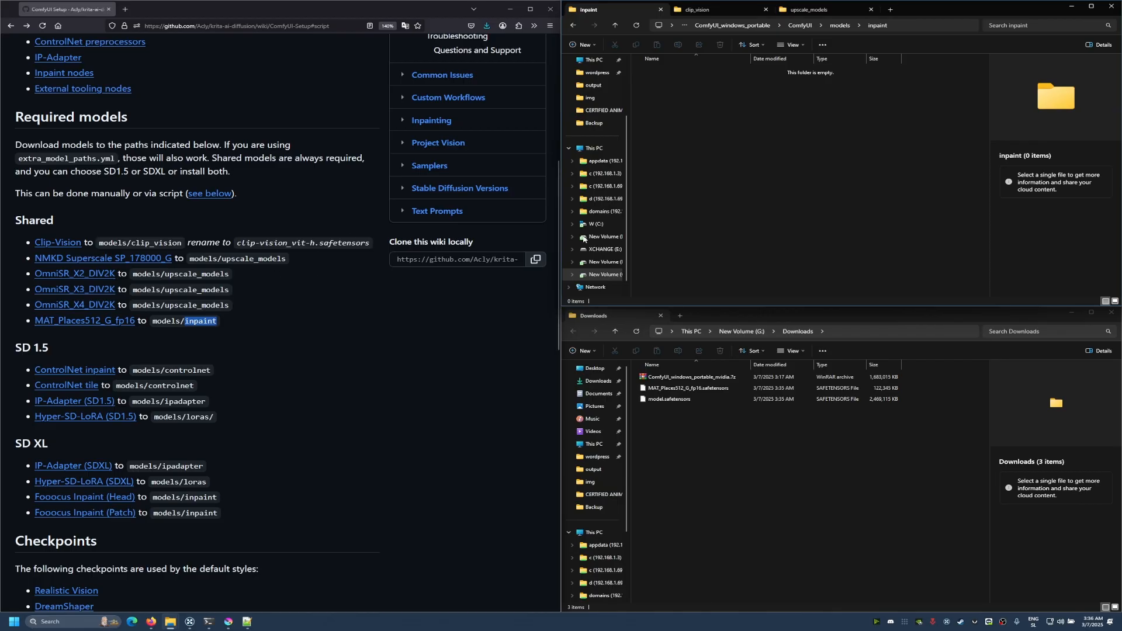
left_click_drag(689, 388, 777, 240)
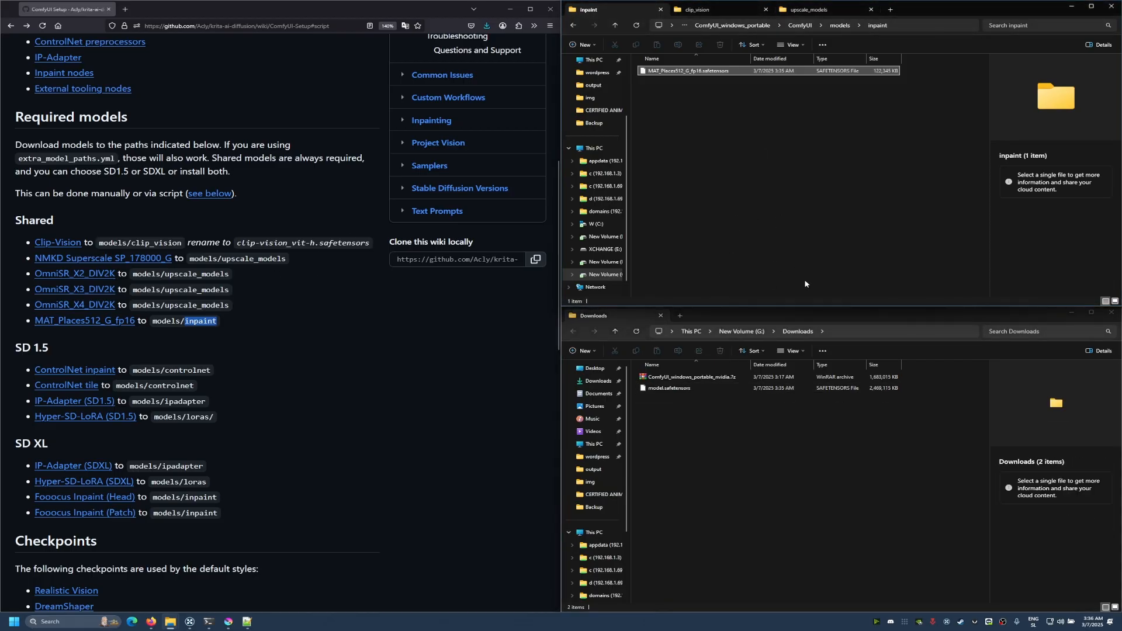
key("alt+Left")
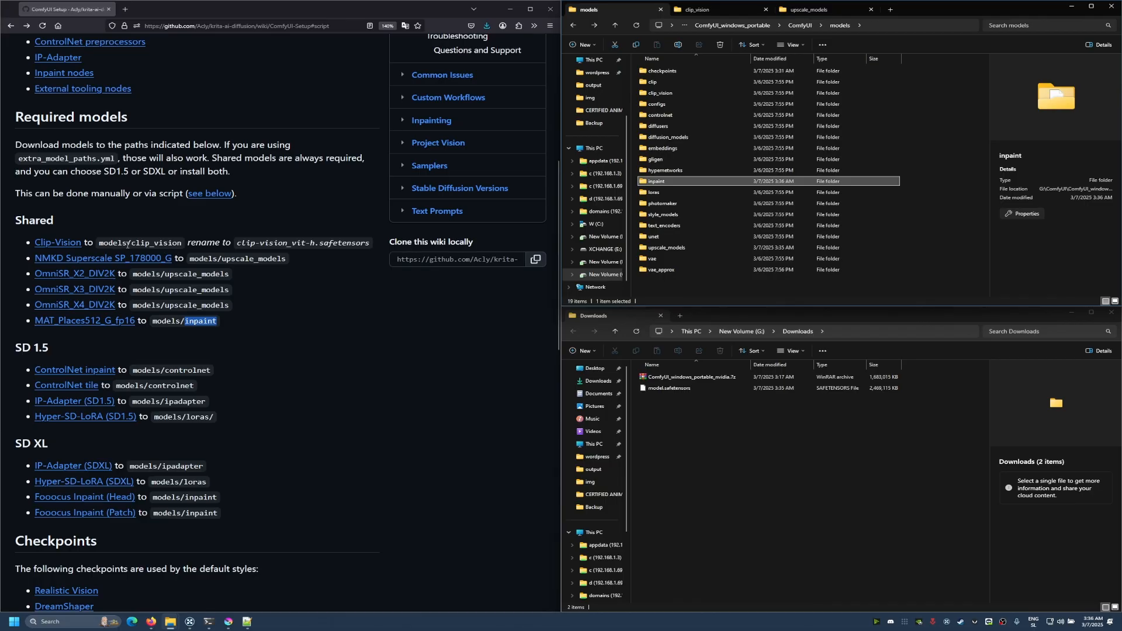
Move model.safetensors from Downloads into the clip_vision folder after checking the browser's download list
double_click(678, 95)
left_click(681, 387)
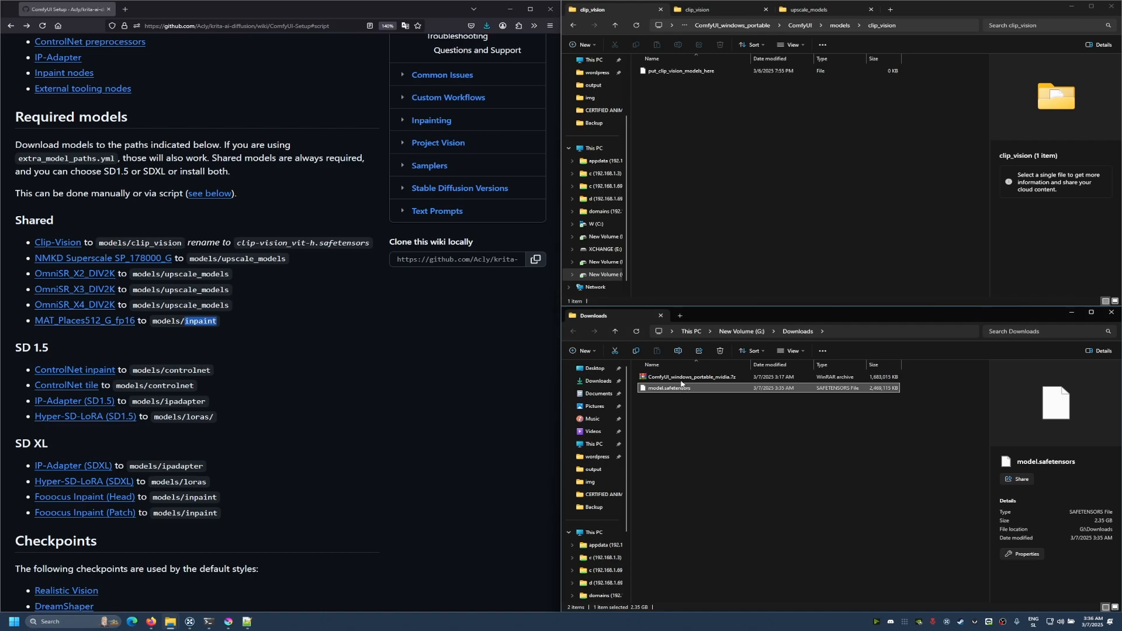
left_click(488, 29)
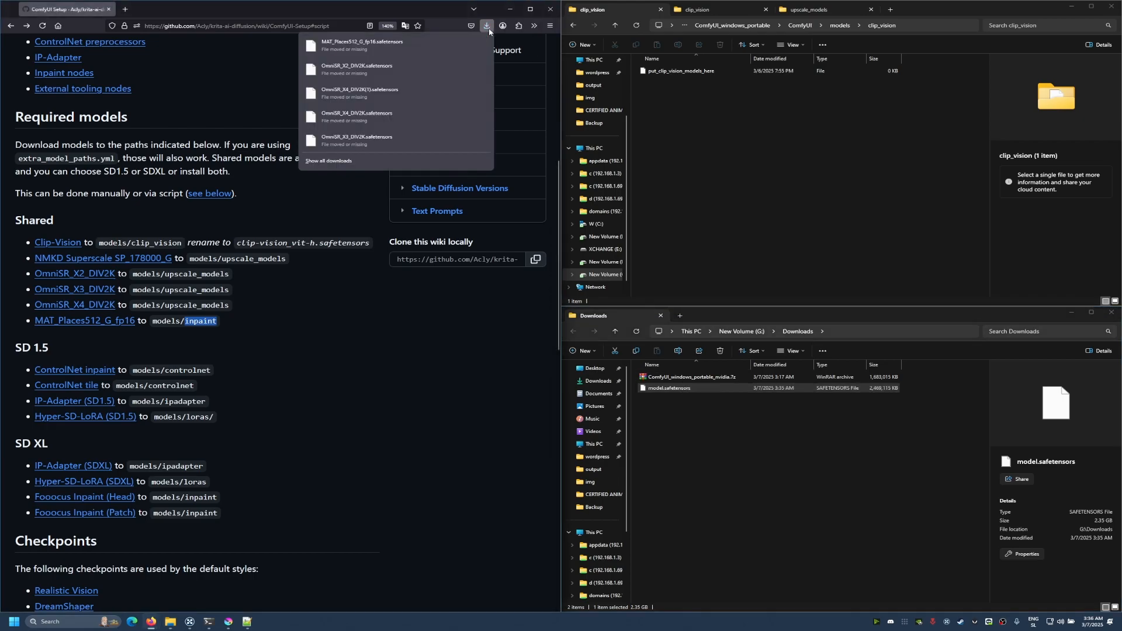
left_click(337, 161)
left_click(1003, 215)
left_click_drag(678, 387, 704, 135)
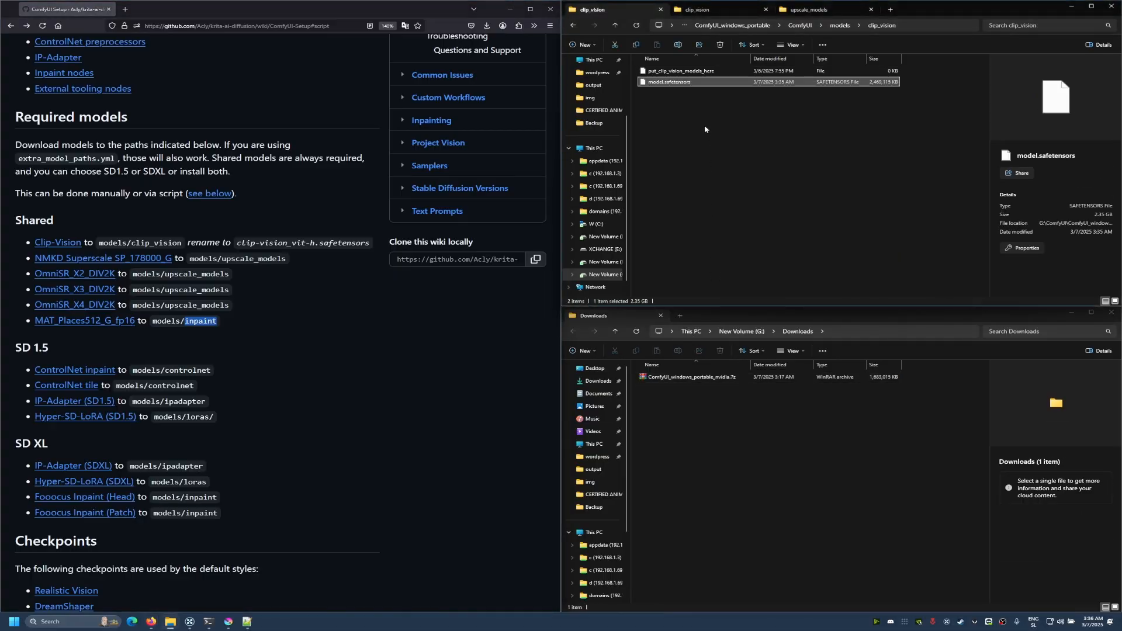
Rename model.safetensors in clip_vision to clip-vision_vit-h.safetensors, copying the name from the wiki's Clip-Vision entry
left_click_drag(236, 244, 370, 244)
key("ctrl+c")
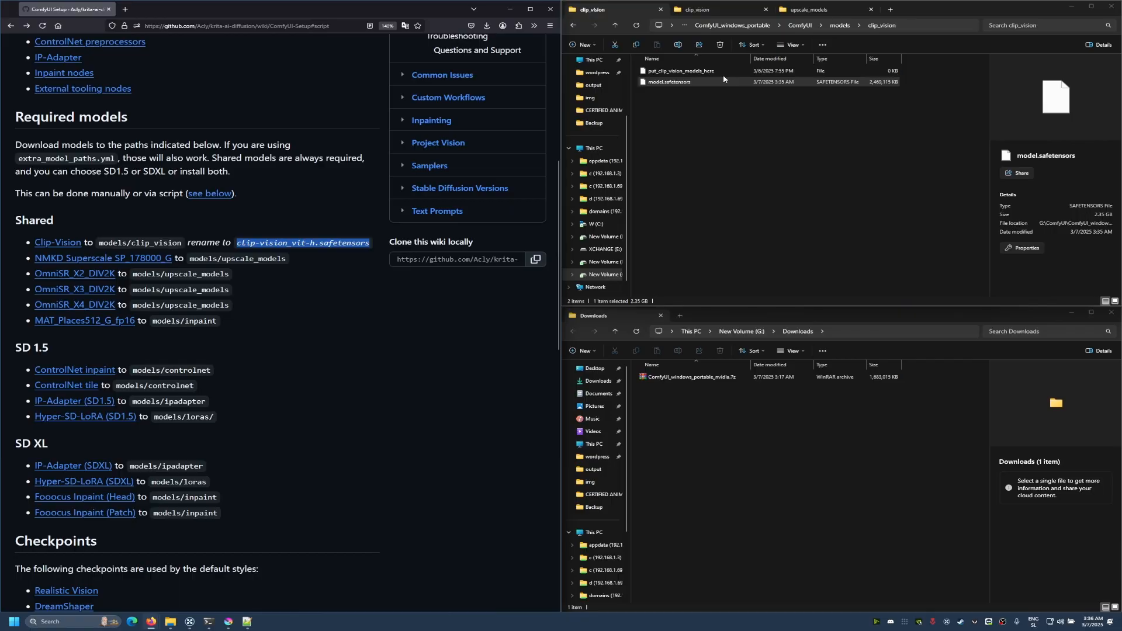
left_click(691, 85)
key("F2")
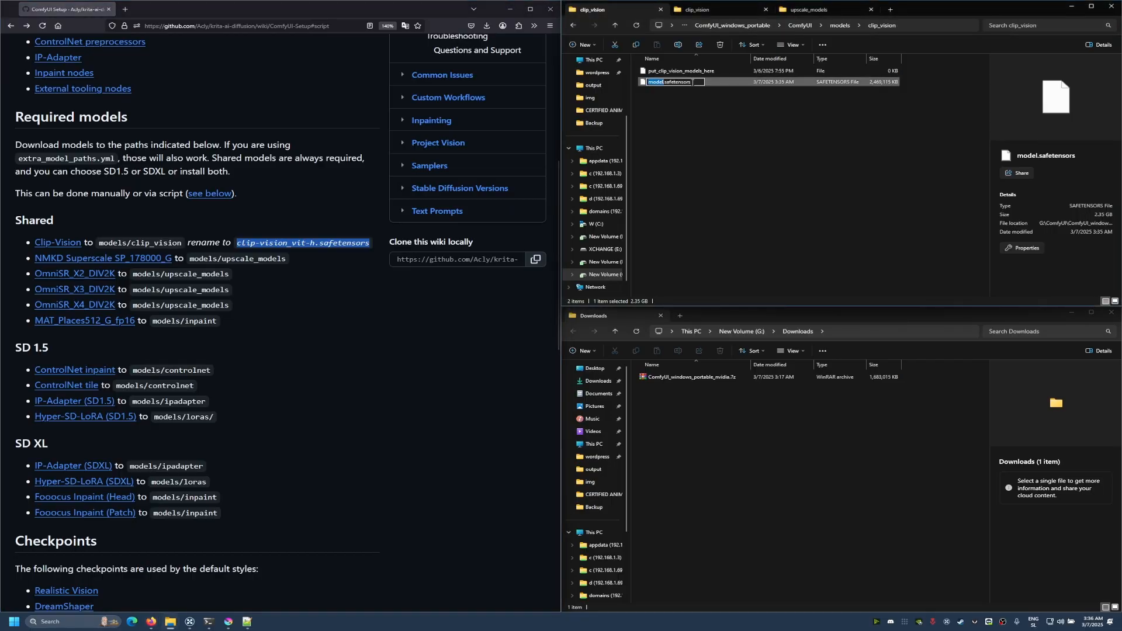
key("ctrl+a")
key("ctrl+v")
key("Return")
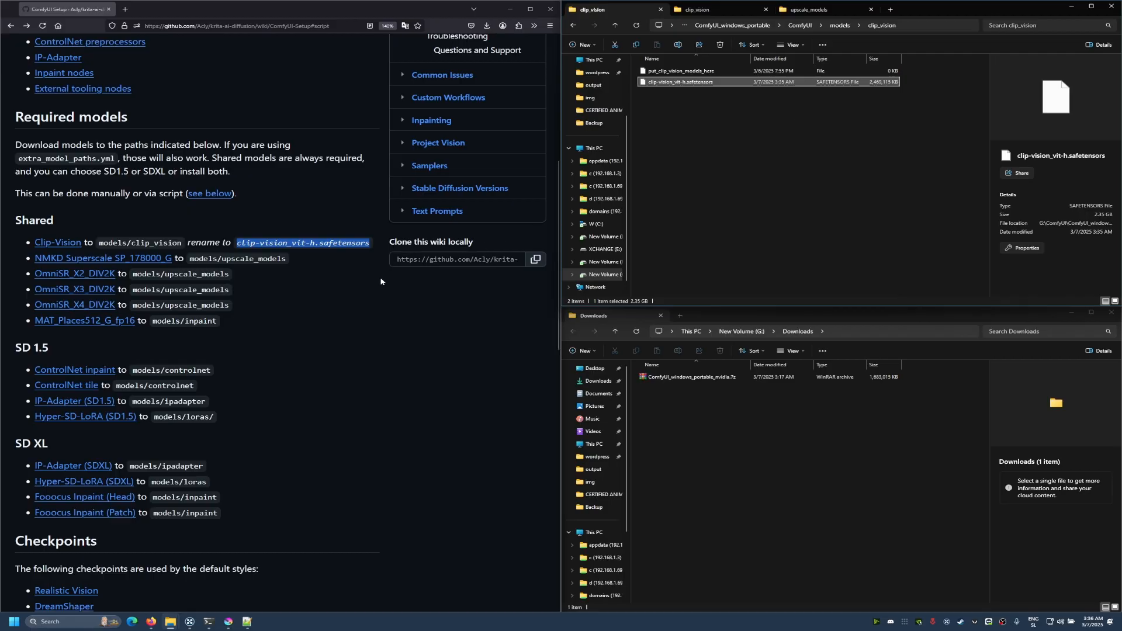
Review the wiki's required models, comparing the Shared, SD 1.5 and SD XL lists and the default checkpoints
left_click(350, 286)
left_click_drag(234, 180, 296, 328)
left_click(295, 327)
scroll(295, 326, "down", 2)
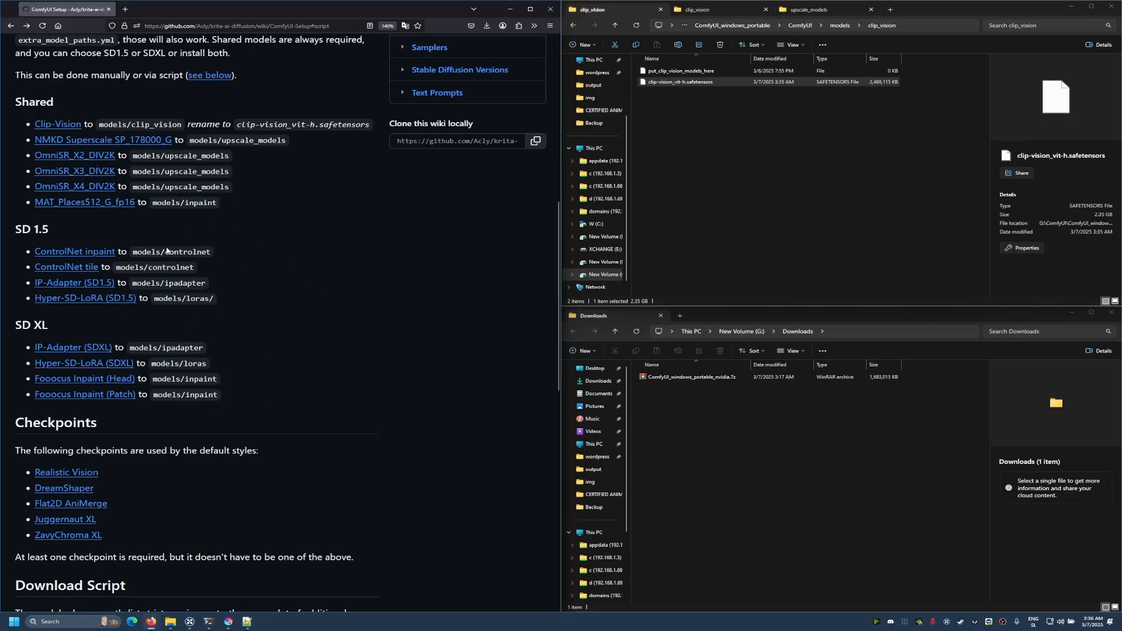
scroll(167, 251, "down", 3)
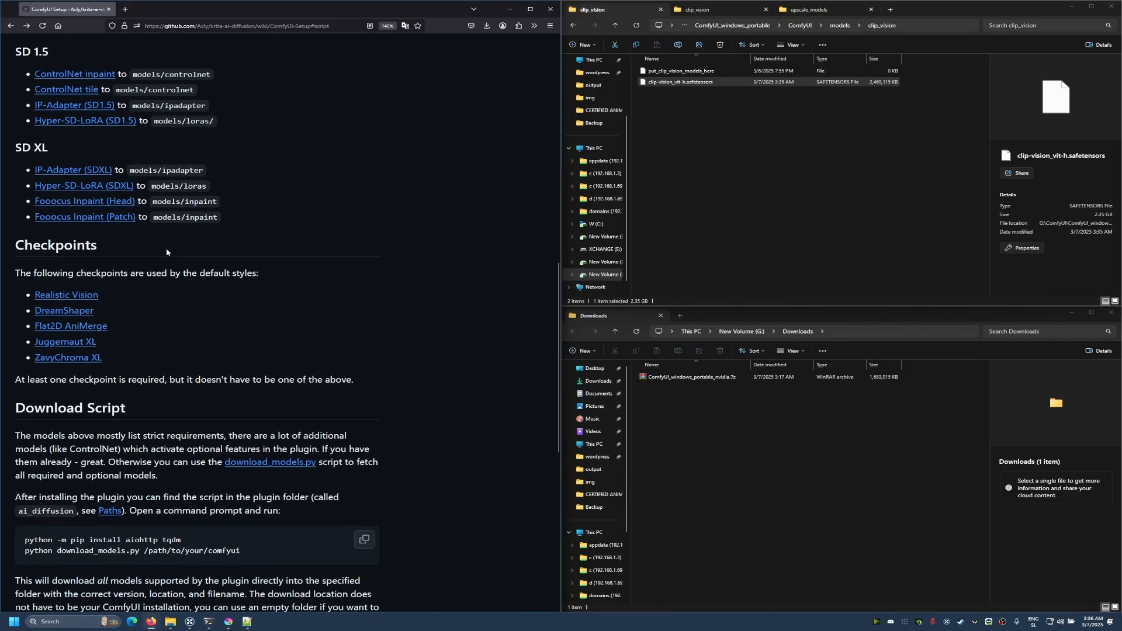
scroll(166, 252, "up", 2)
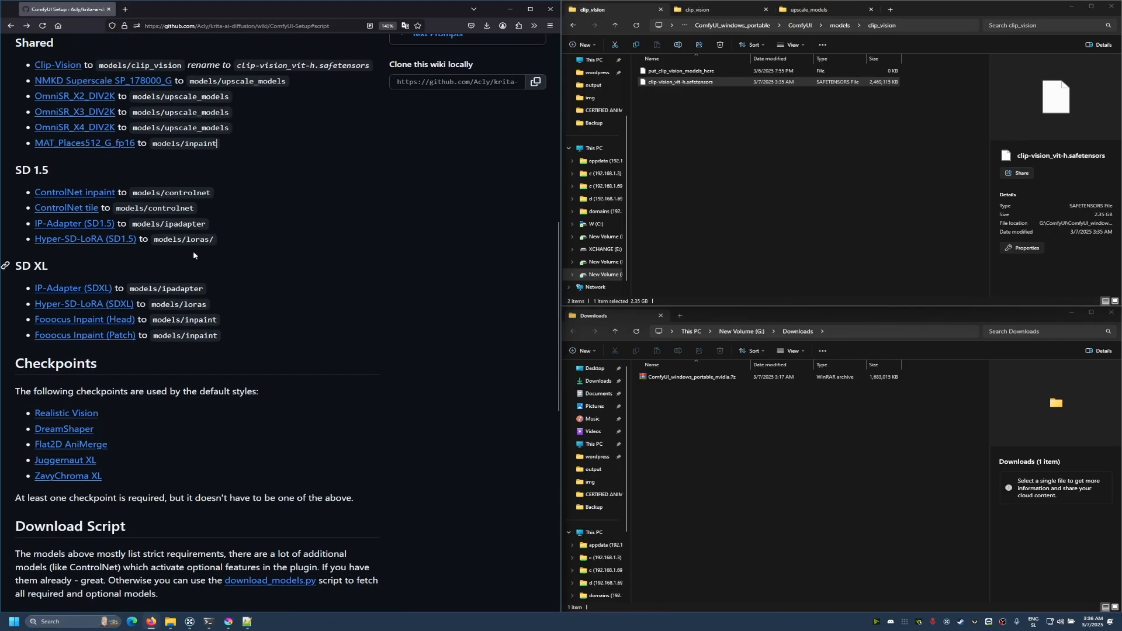
scroll(200, 275, "up", 2)
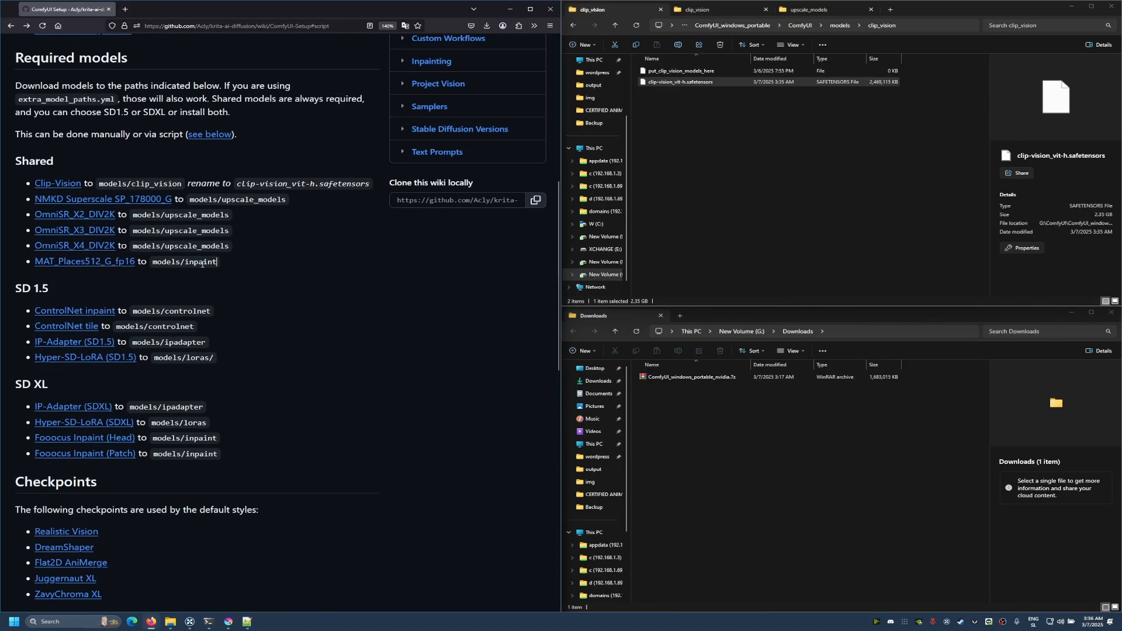
scroll(203, 264, "down", 1)
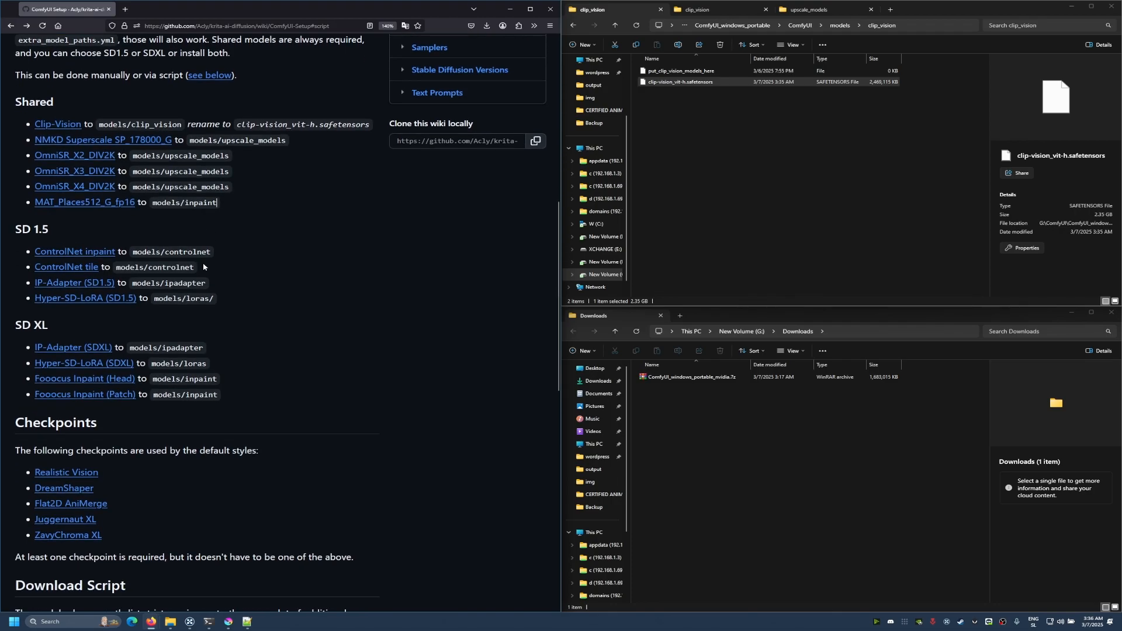
scroll(223, 281, "up", 2)
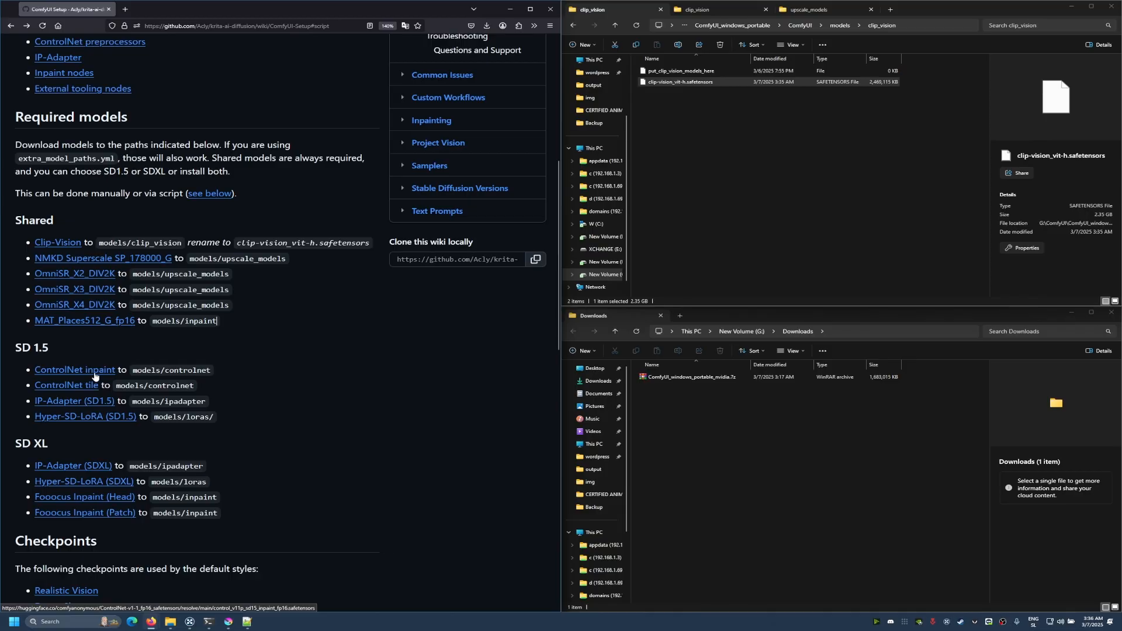
Return to the models folder and open its inpaint and controlnet subfolders in separate tabs
left_click(791, 211)
key("alt+Left")
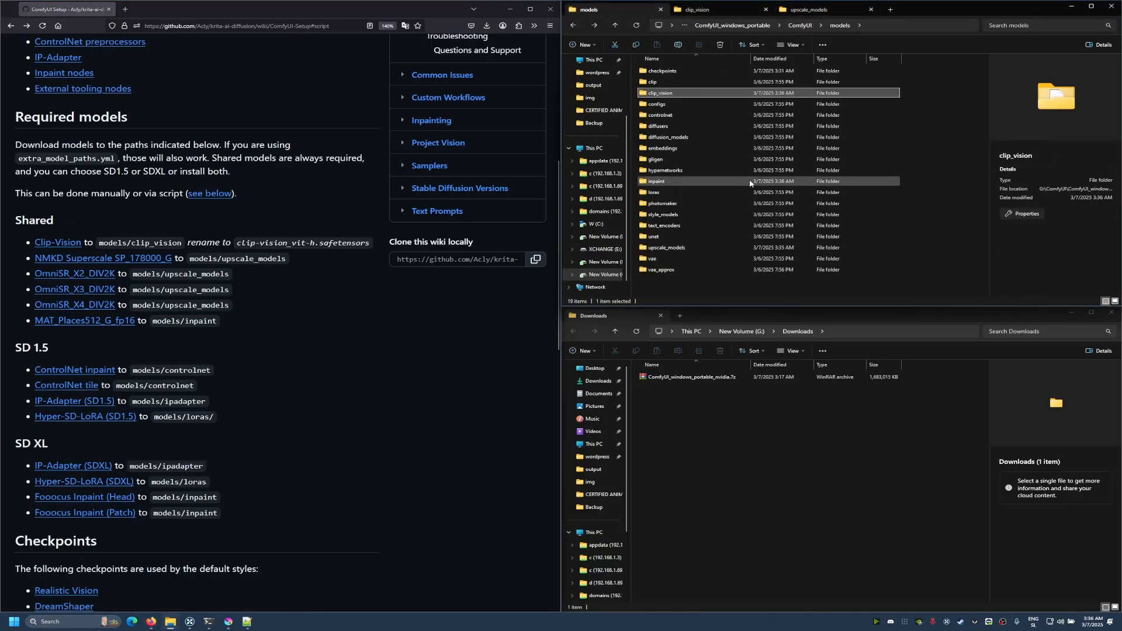
middle_click(679, 93)
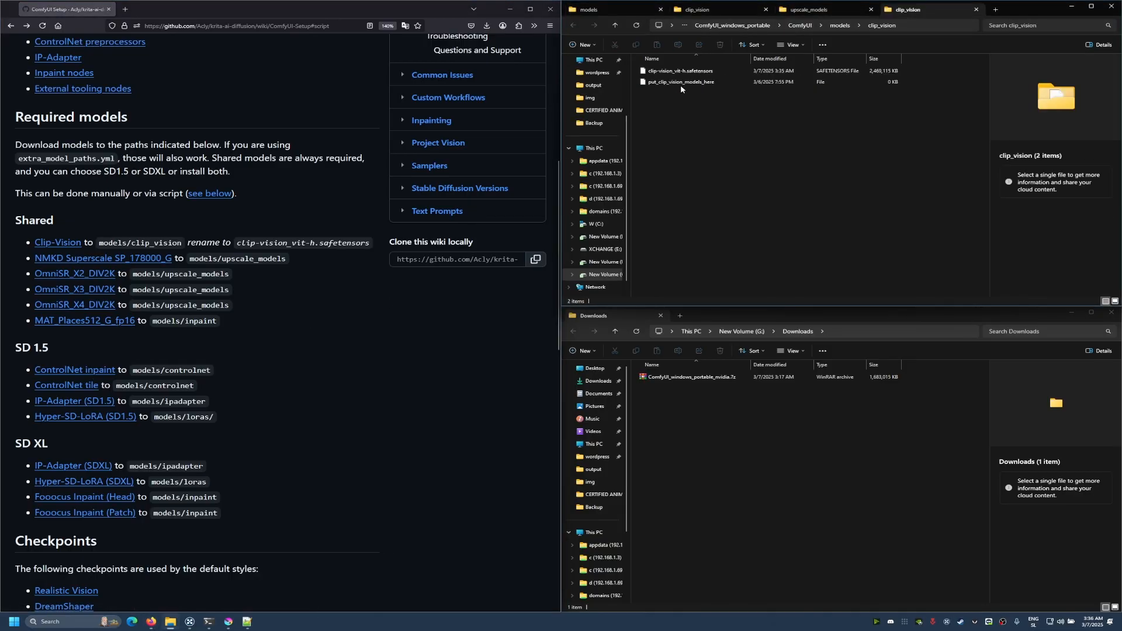
middle_click(933, 15)
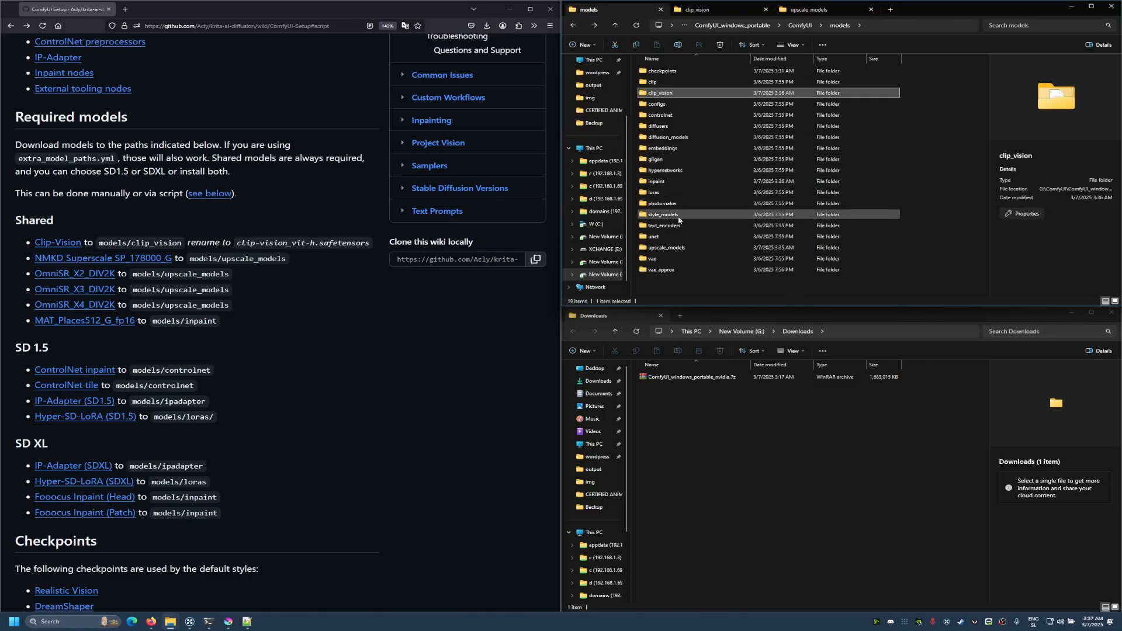
middle_click(658, 181)
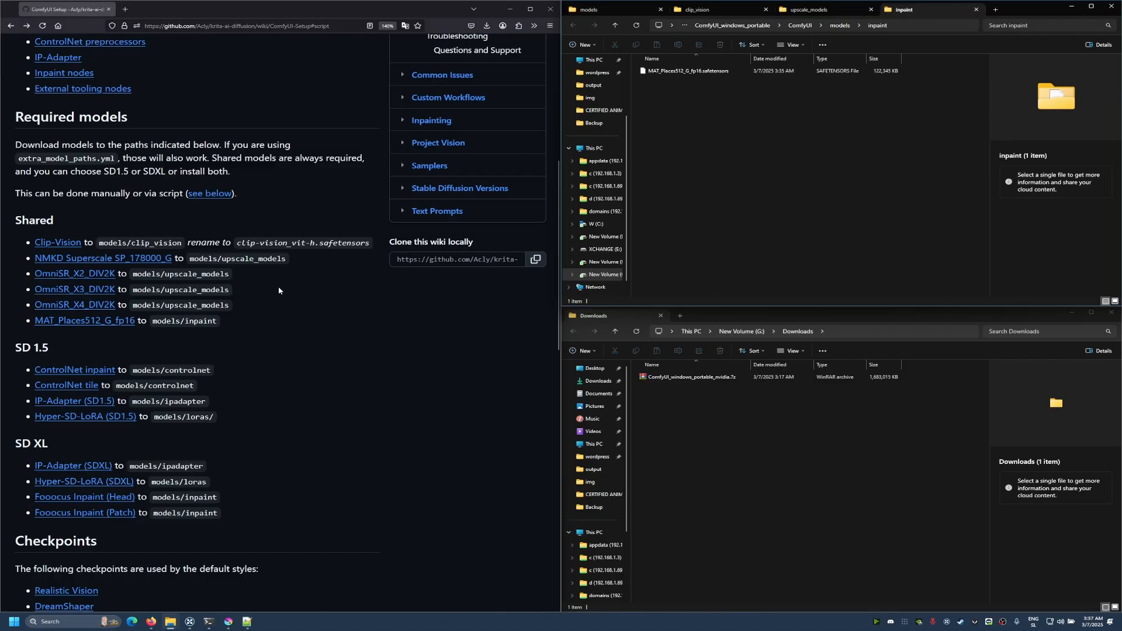
left_click(735, 10)
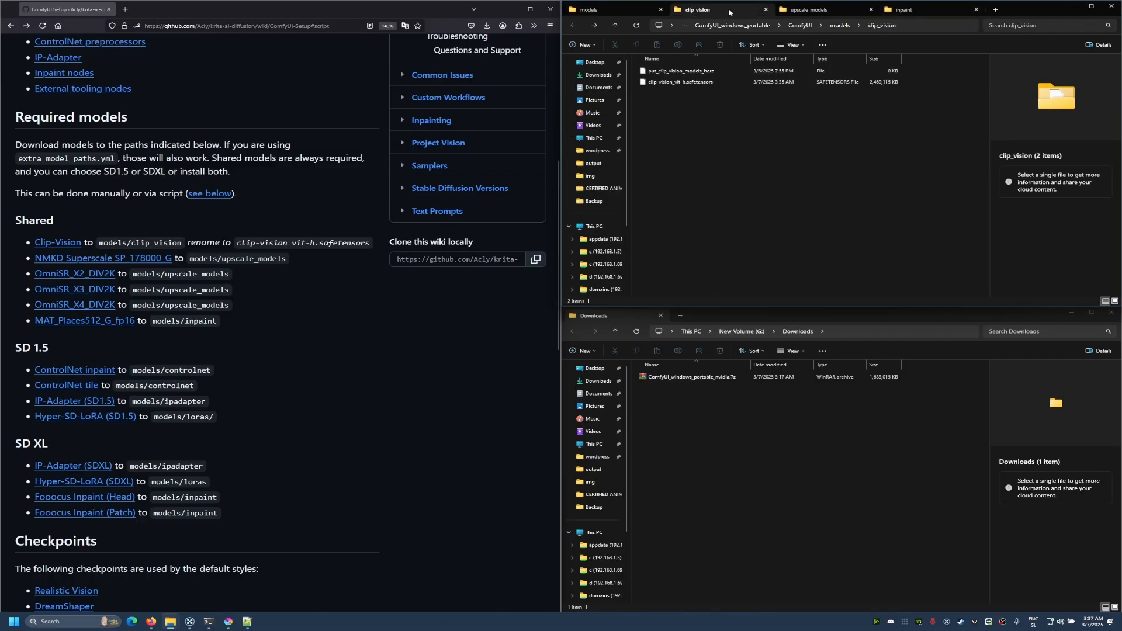
left_click(589, 10)
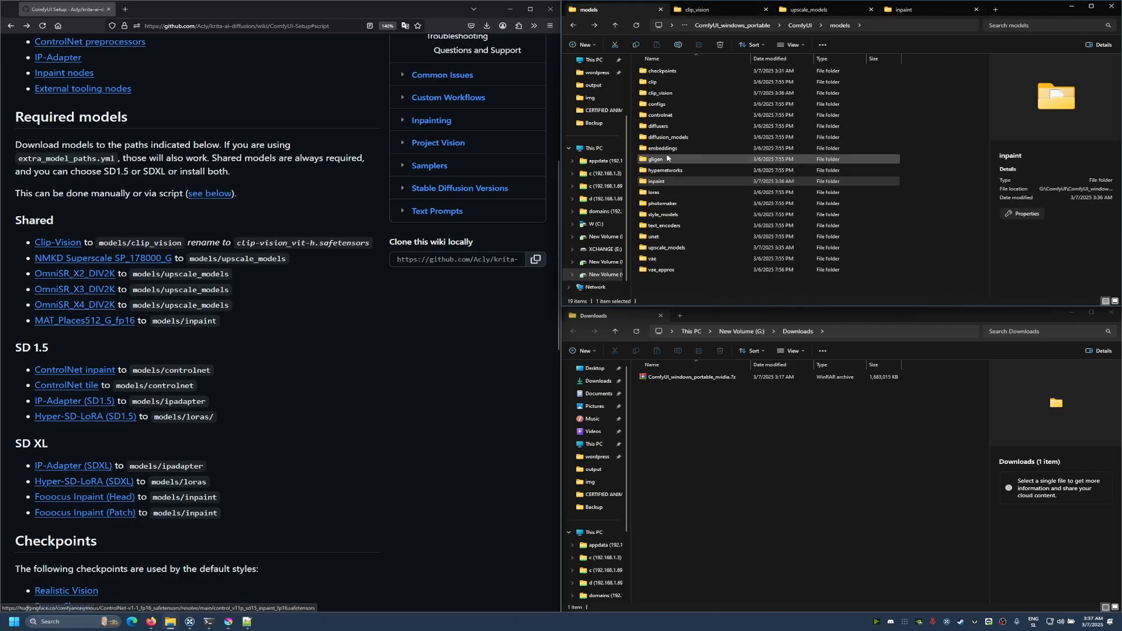
middle_click(701, 115)
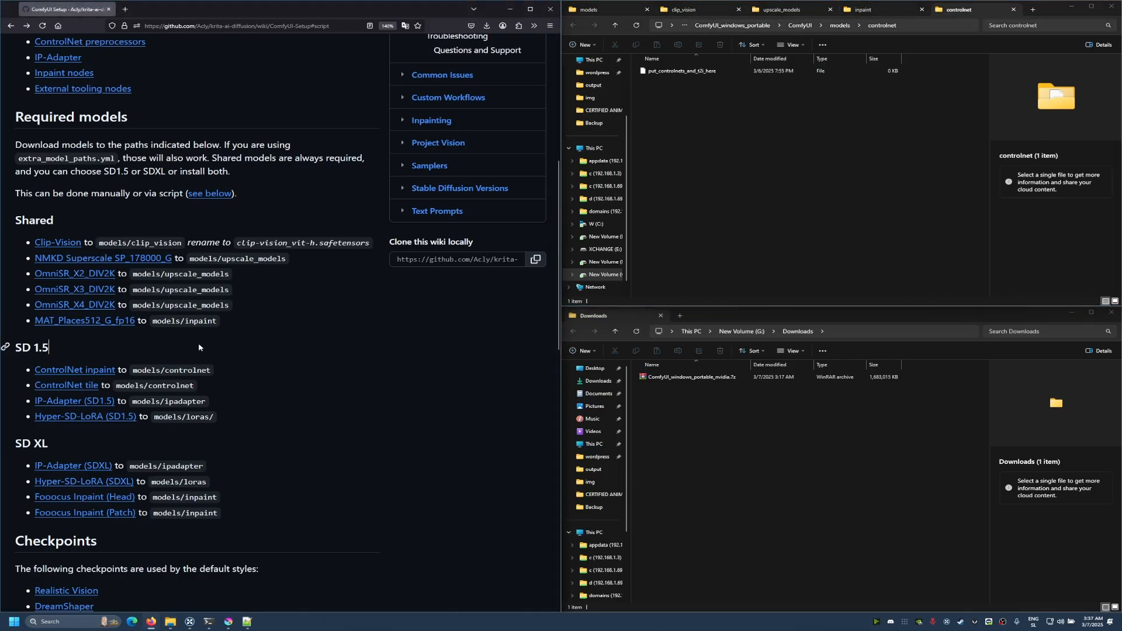
Download the SD 1.5 models ControlNet inpaint, ControlNet tile, IP-Adapter (SD1.5) and Hyper-SD-LoRA (SD1.5) from the wiki
left_click(100, 371)
left_click(86, 385)
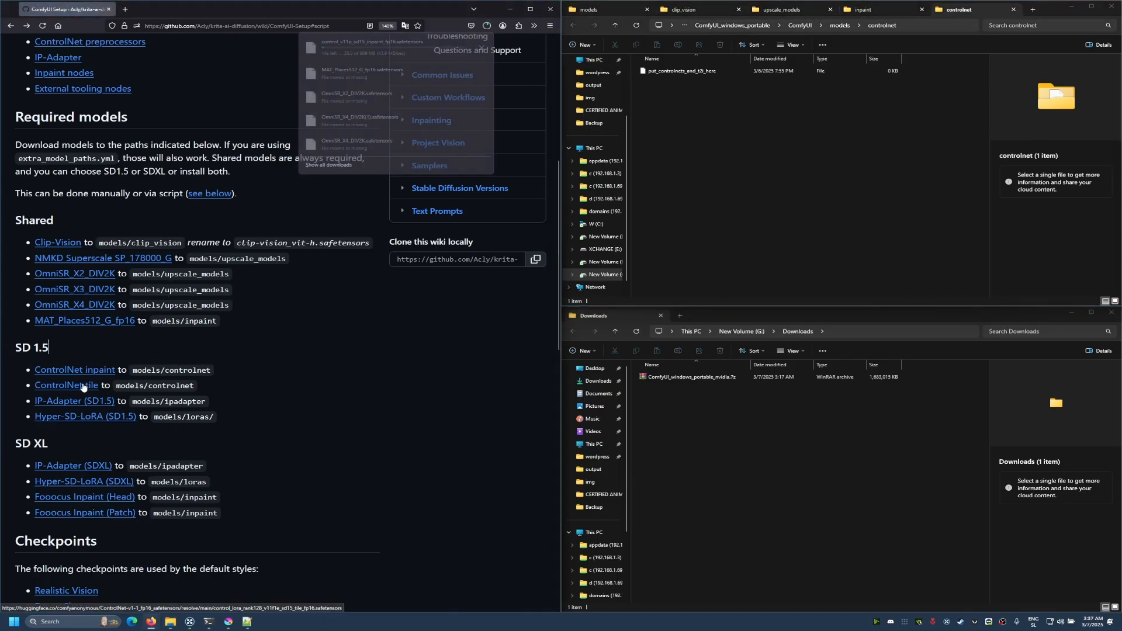
left_click(487, 26)
left_click(486, 26)
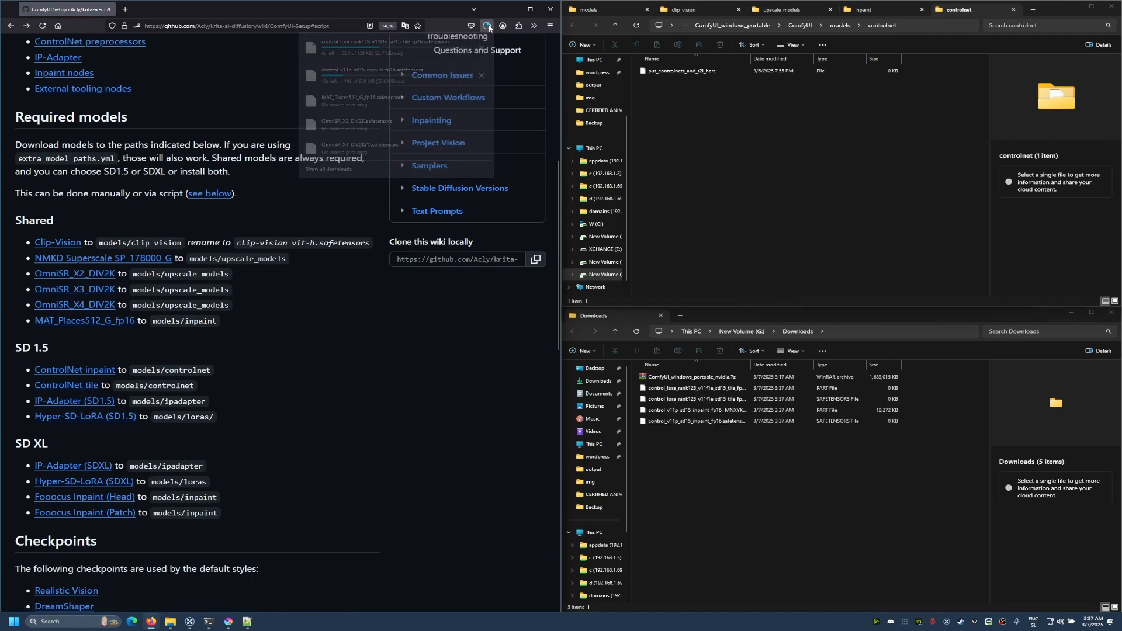
left_click(107, 402)
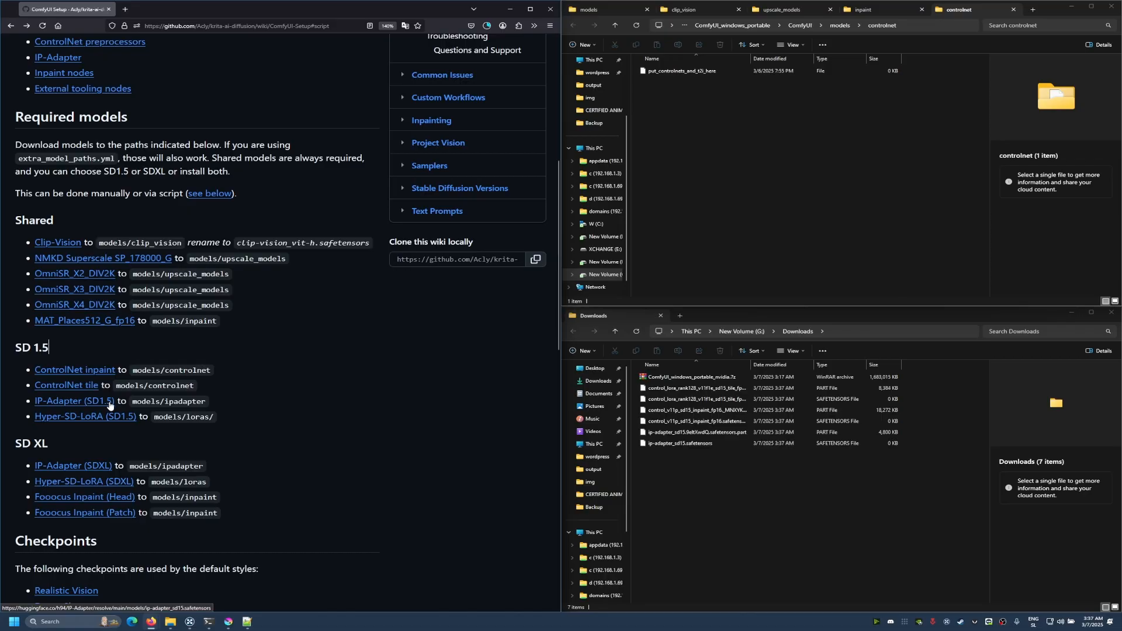
left_click(109, 418)
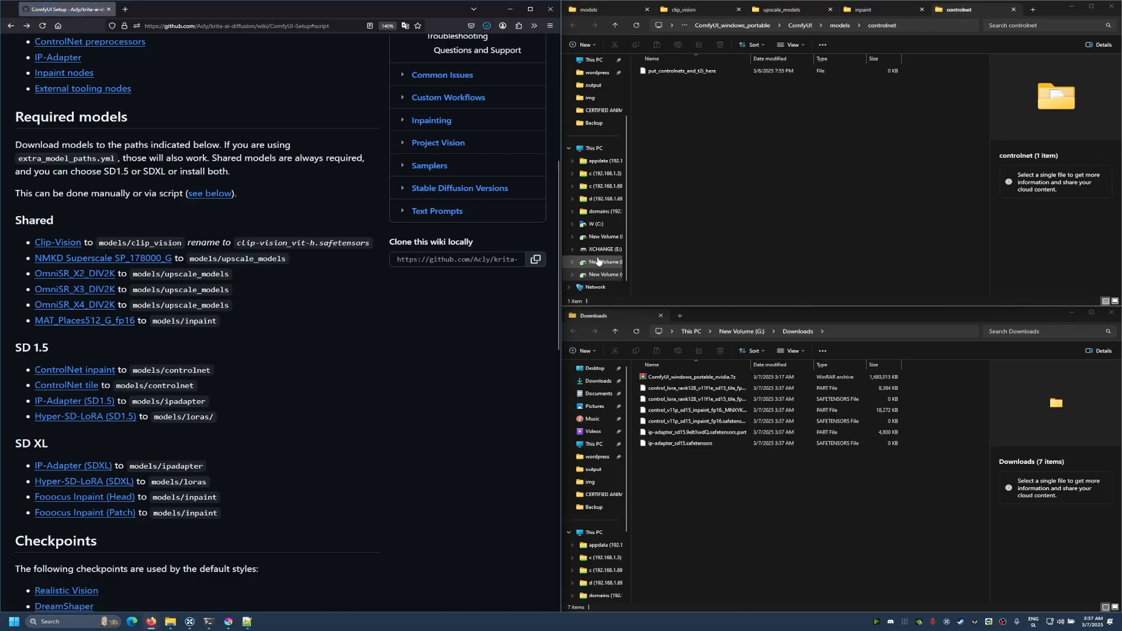
left_click(604, 11)
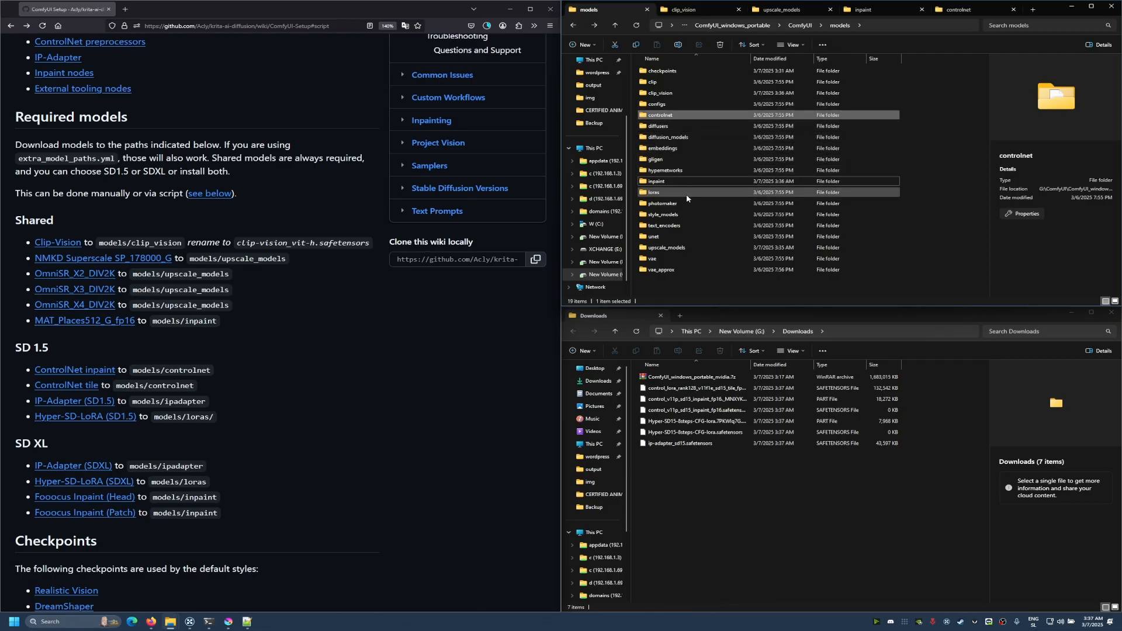
right_click(678, 289)
left_click(659, 289)
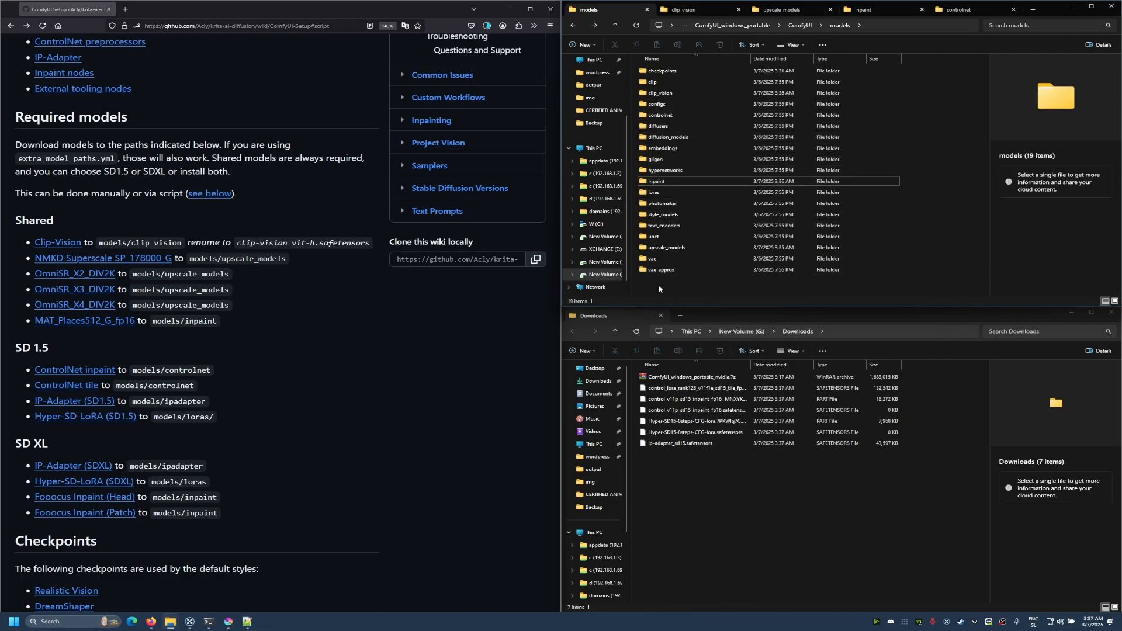
left_click(958, 9)
left_click(802, 511)
left_click_drag(722, 409, 504, 111)
key("alt+Left")
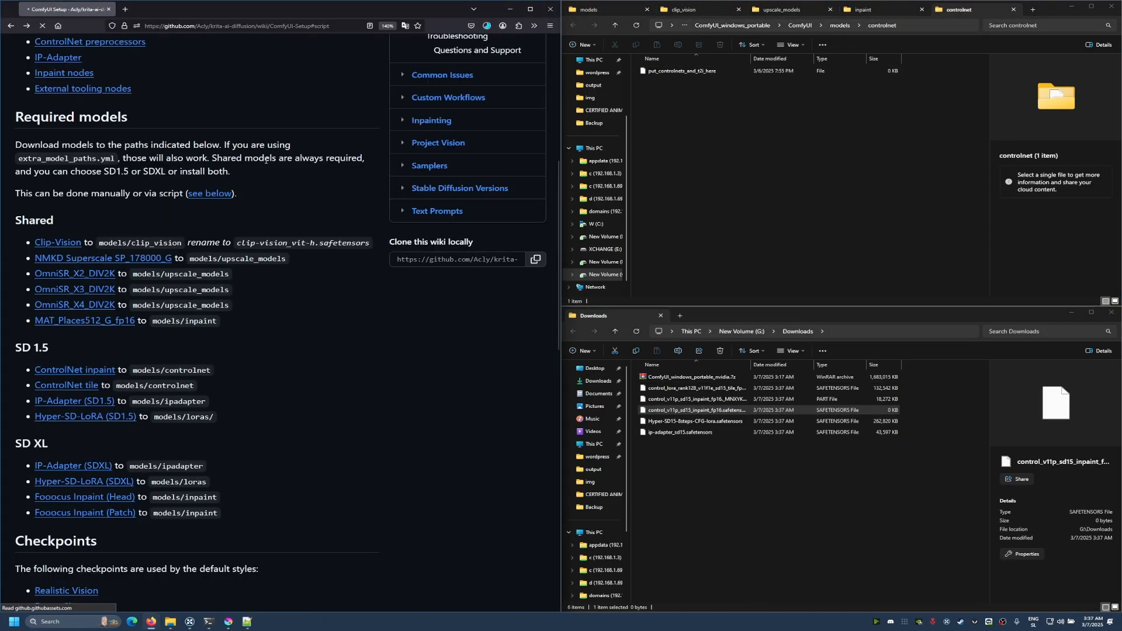
Check the browser's download list, and move the ControlNet tile and inpaint safetensors files from Downloads into the controlnet folder
left_click(488, 28)
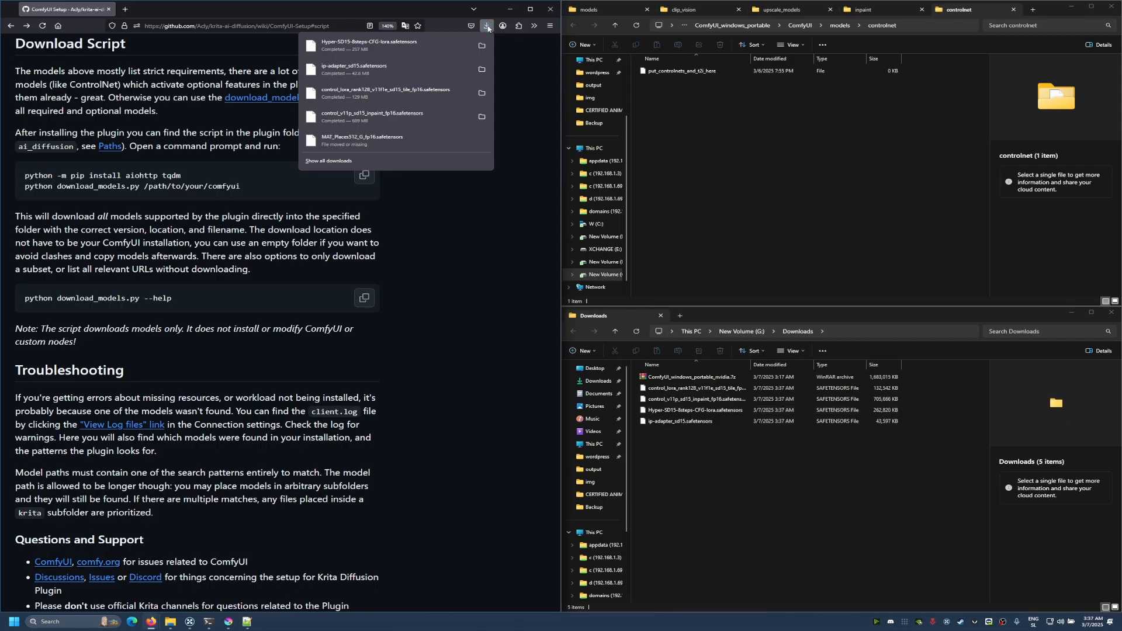
left_click(417, 274)
scroll(417, 273, "up", 10)
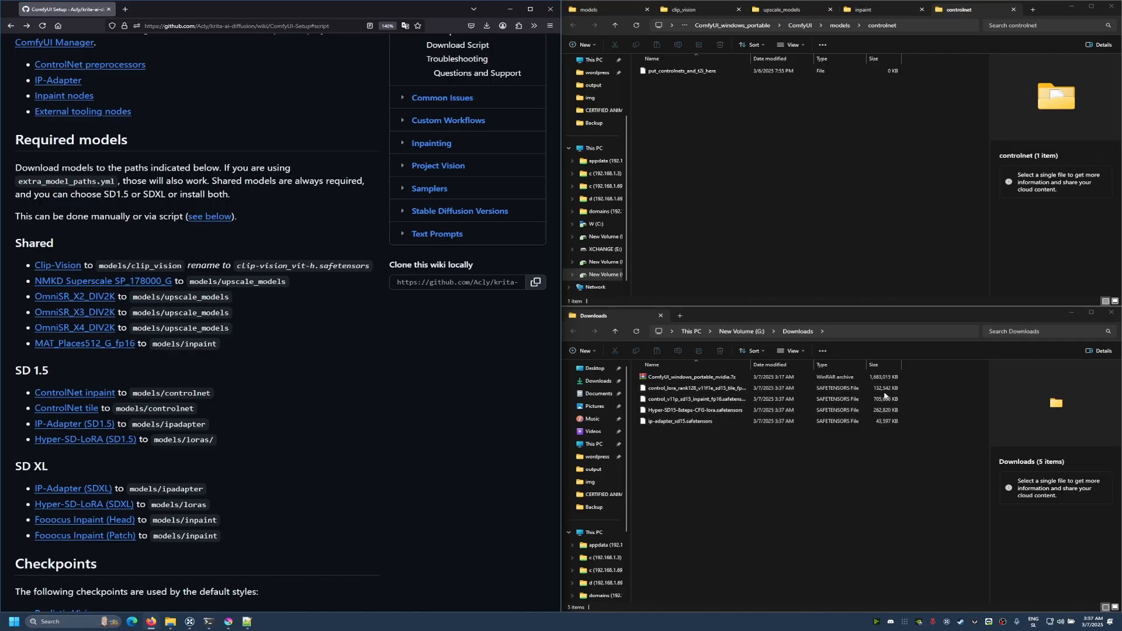
left_click_drag(916, 391, 726, 399)
key("ctrl+x")
left_click(774, 170)
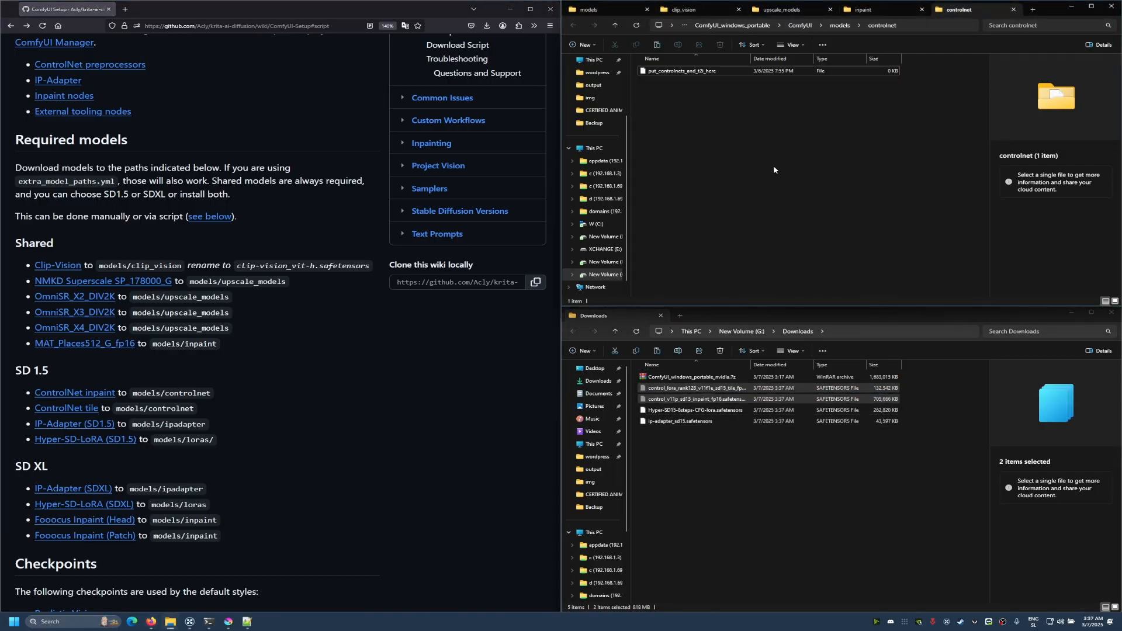
key("ctrl+v")
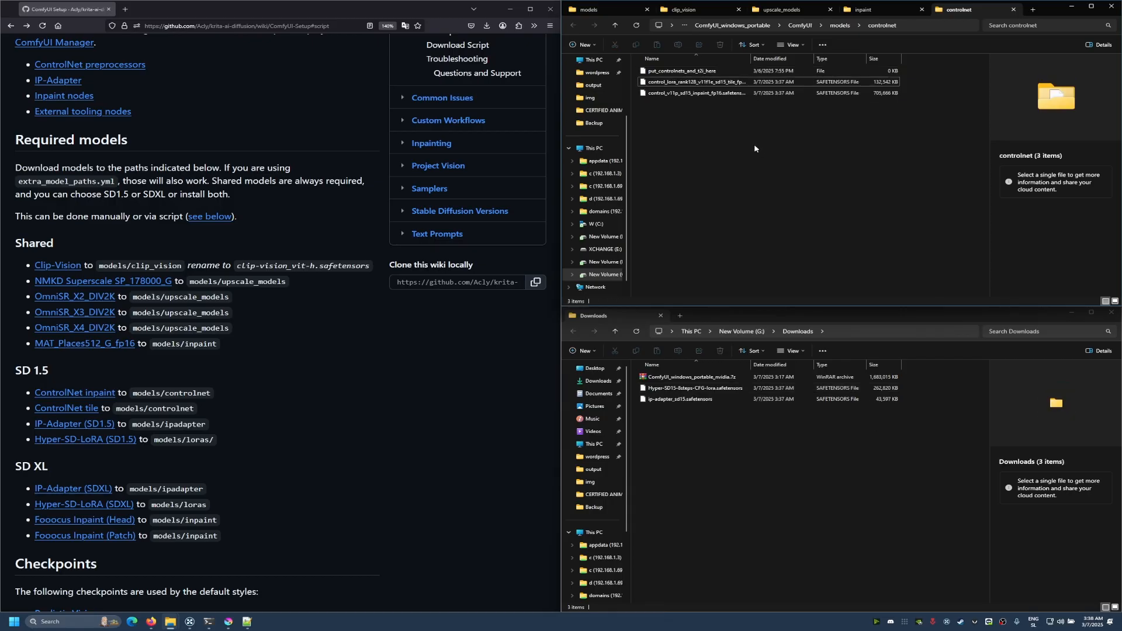
Create a folder named ipadapter inside the models folder and open it
left_click(589, 10)
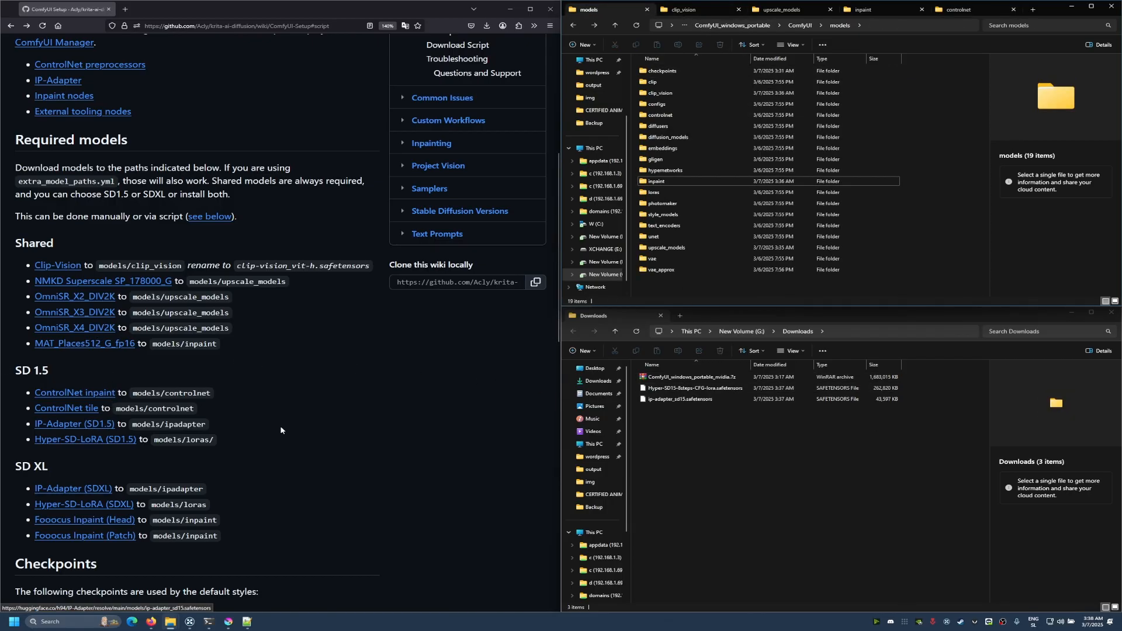
left_click(678, 399)
right_click(707, 299)
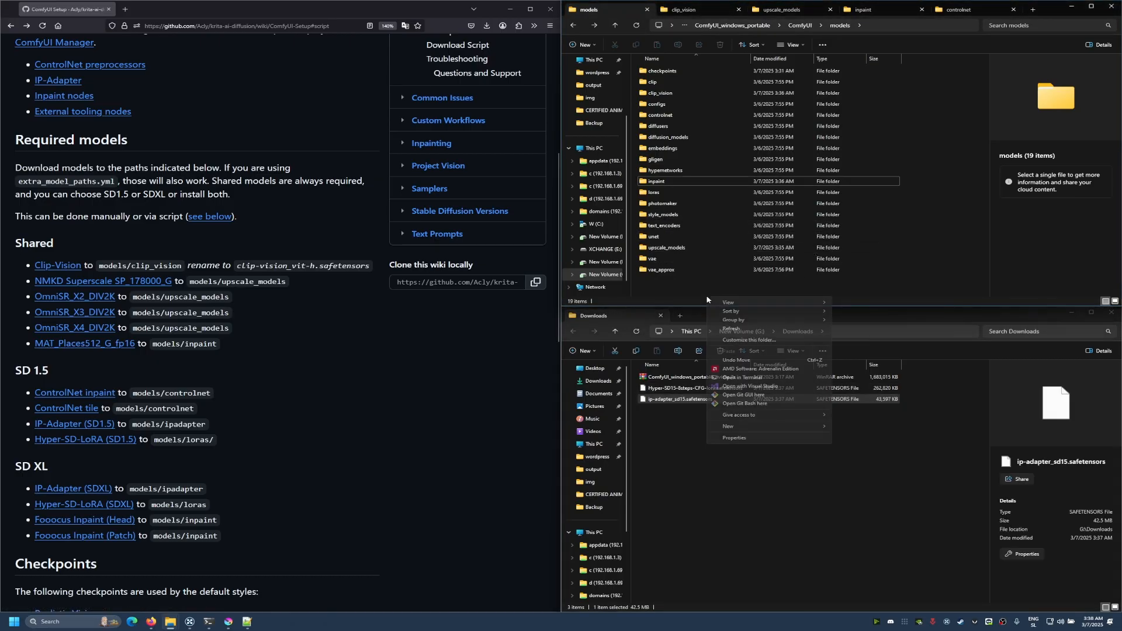
mouse_move(761, 429)
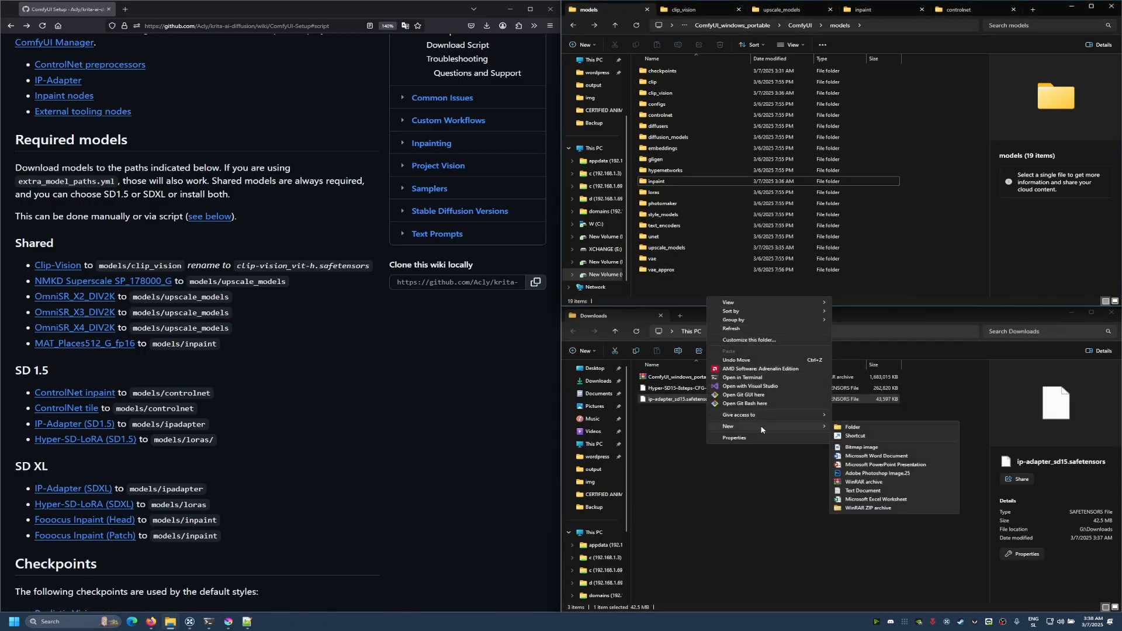
left_click(852, 427)
type("ipadapter")
key("Return")
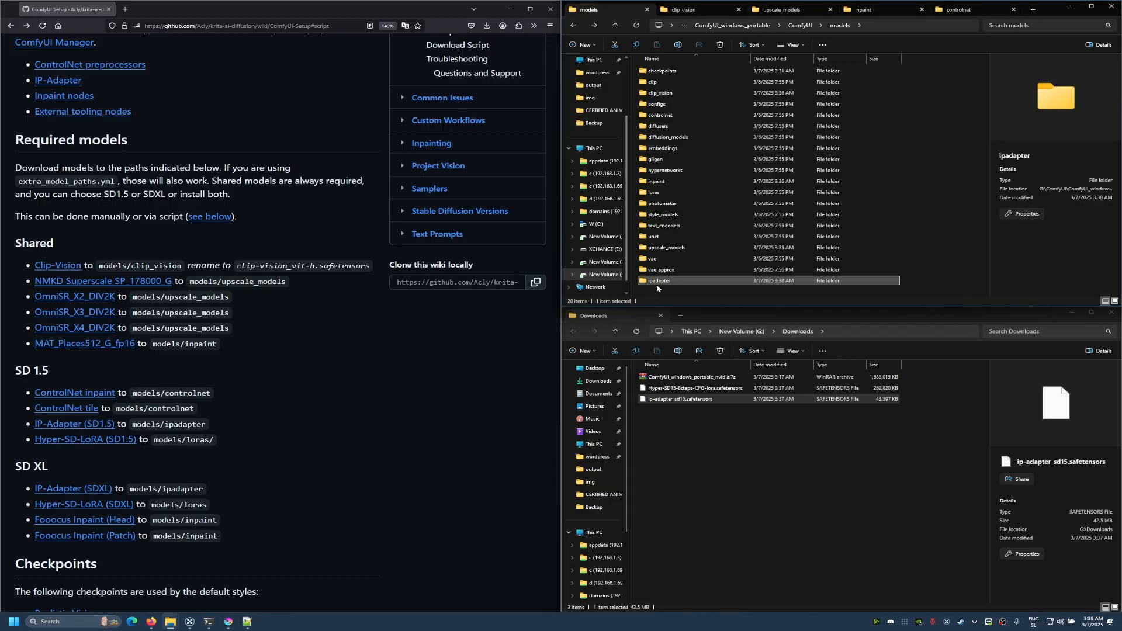
double_click(659, 281)
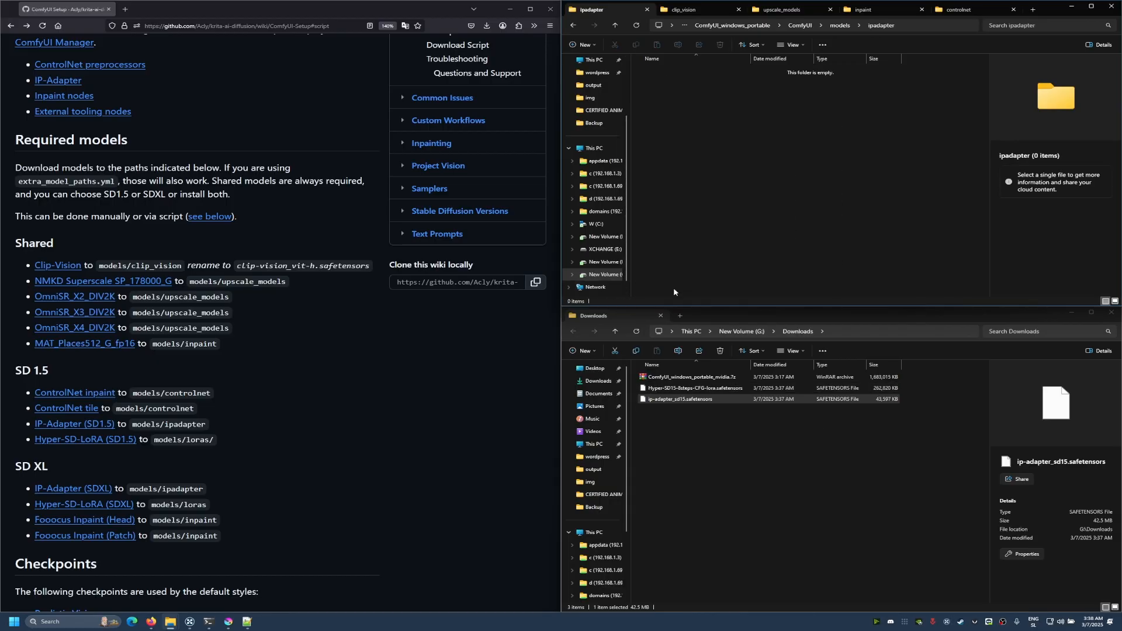
Move ip-adapter_sd15.safetensors from Downloads into the ipadapter folder, and return to the models folder with ipadapter kept open in a separate tab
left_click_drag(689, 399, 716, 207)
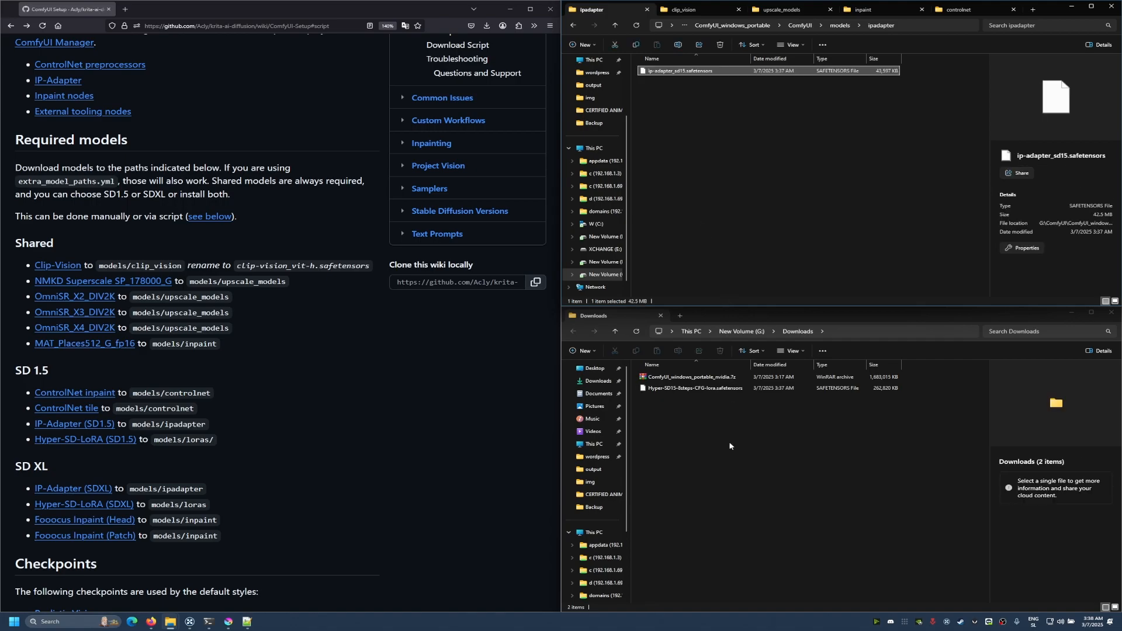
key("BackSpace")
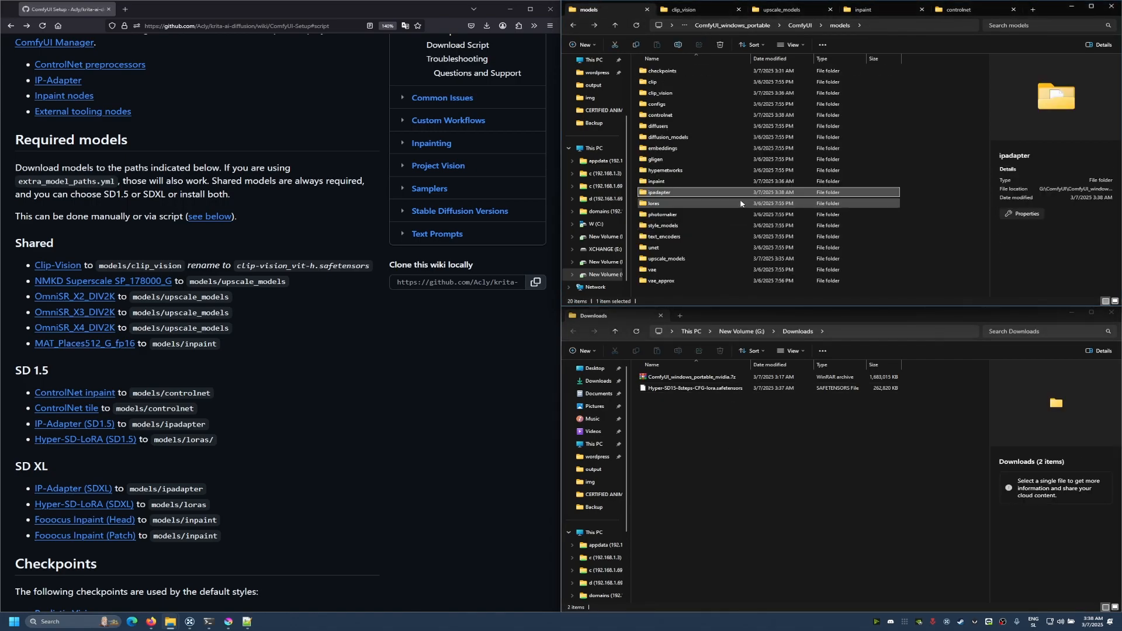
middle_click(691, 195)
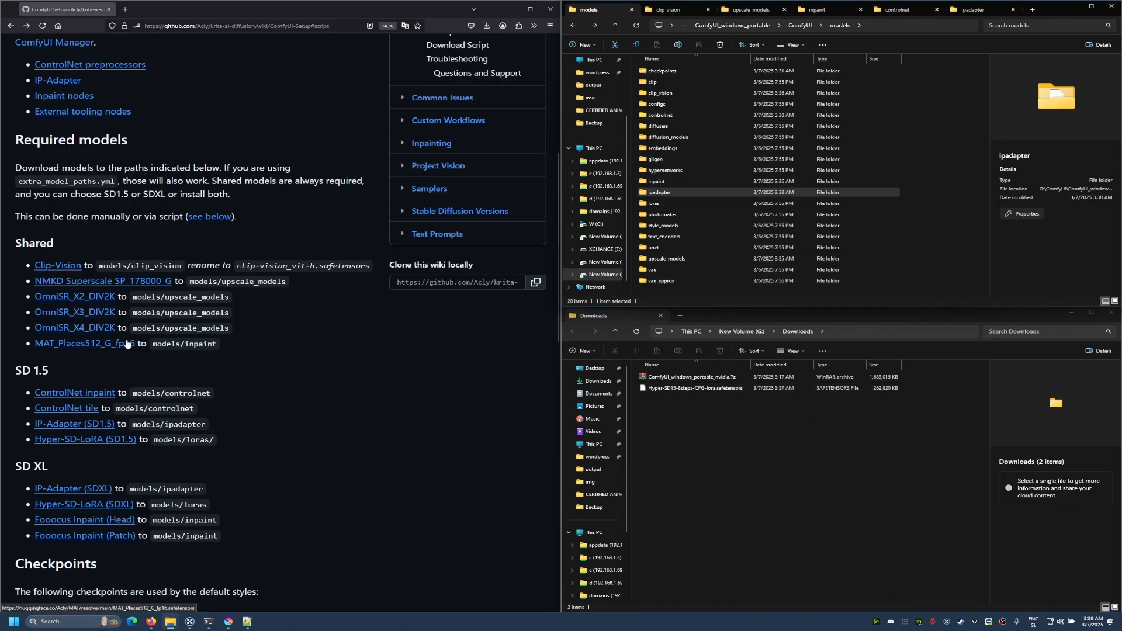
Open the loras subfolder in a separate tab and move Hyper-SD15-8steps-CFG-lora.safetensors from Downloads into it
scroll(356, 333, "down", 2)
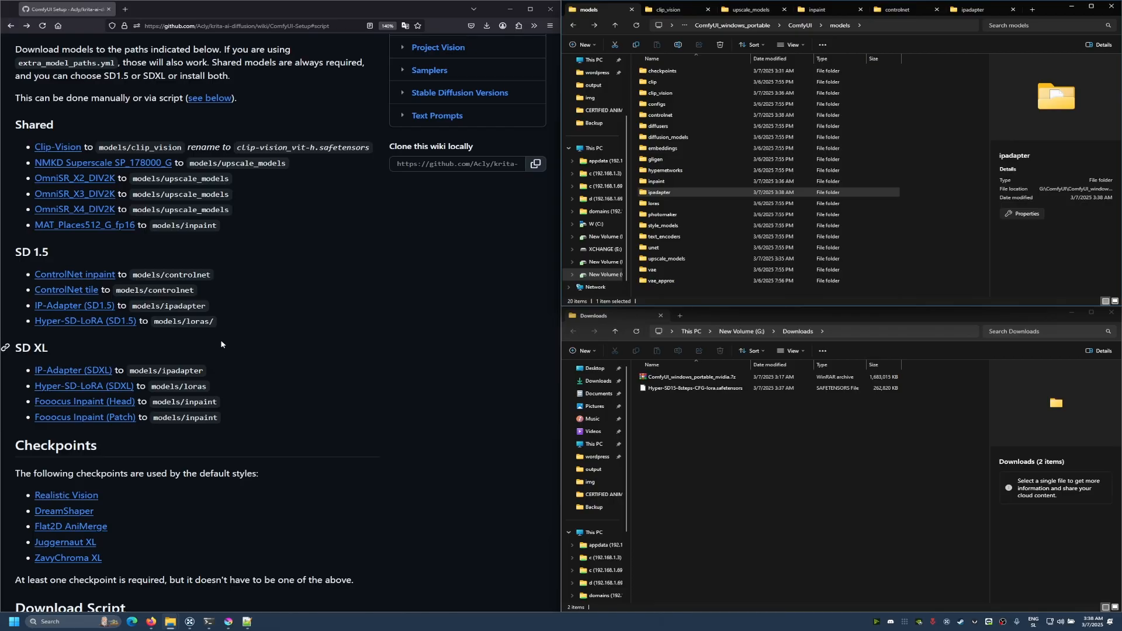
left_click(754, 405)
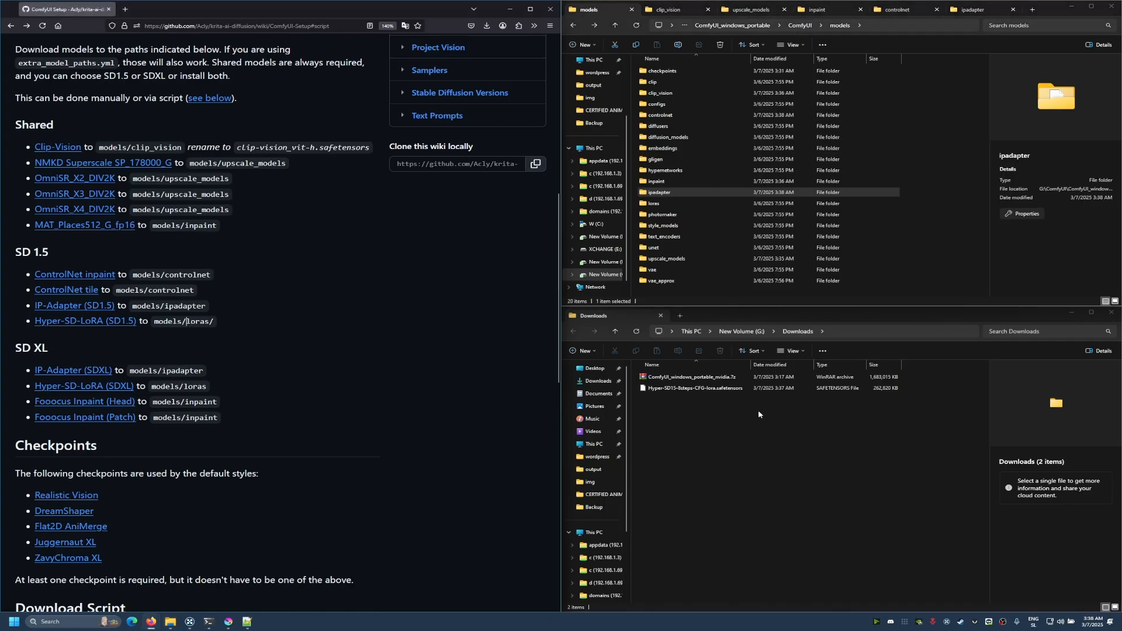
middle_click(681, 204)
left_click_drag(698, 388, 713, 166)
left_click(319, 317)
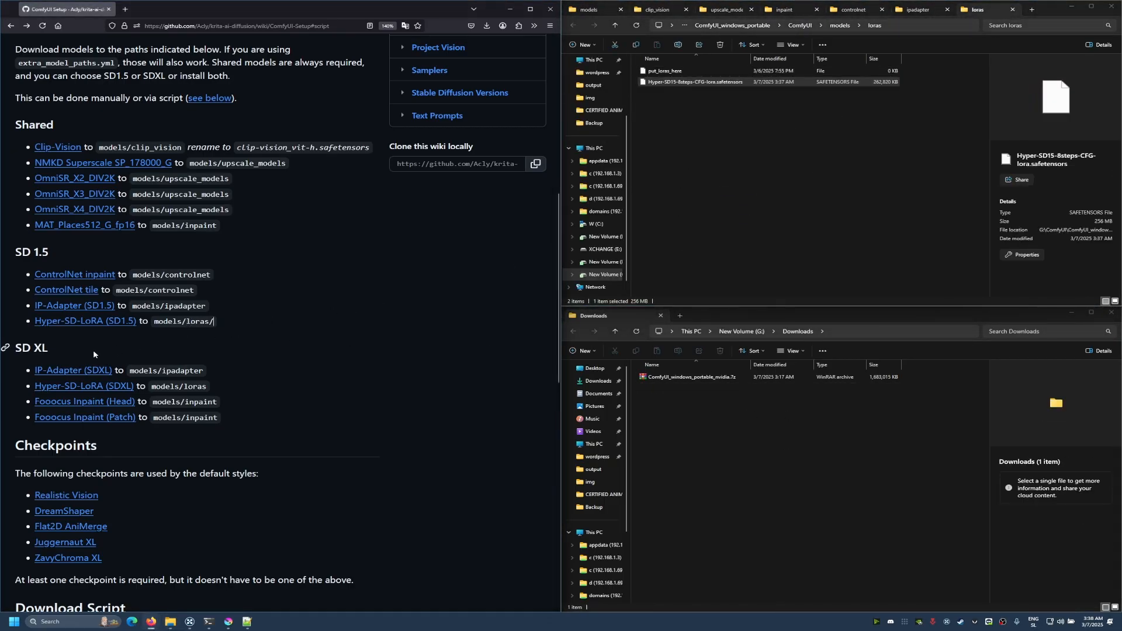
Return to the models folder and download the SD XL models IP-Adapter, Hyper-SD-LoRA, Fooocus Inpaint (Head) and Fooocus Inpaint (Patch) from the wiki
left_click(588, 10)
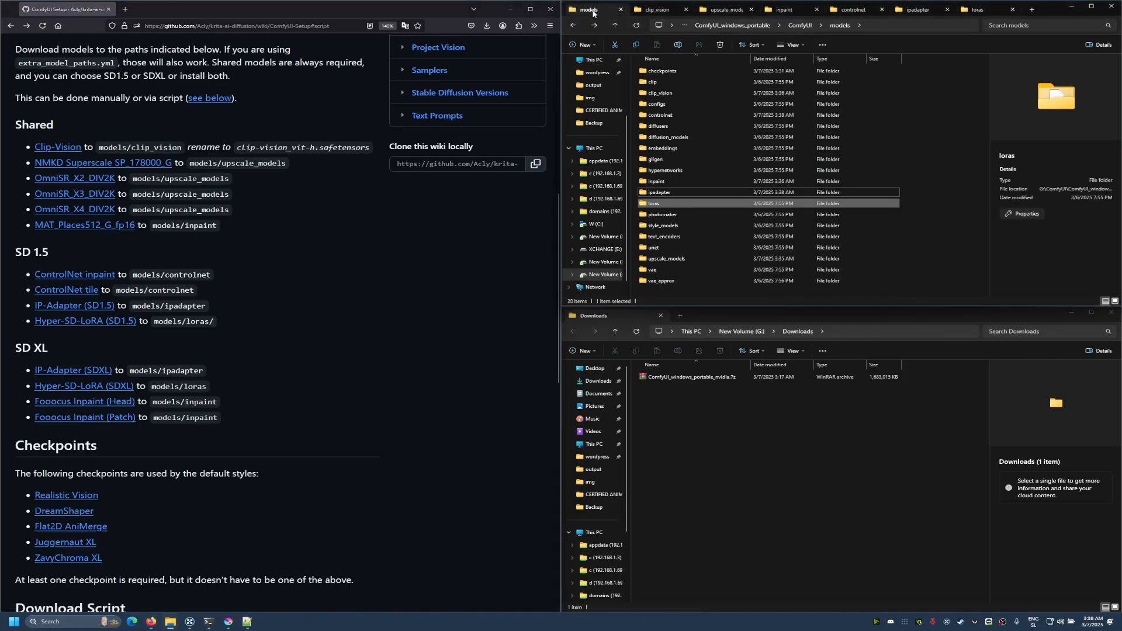
left_click(76, 370)
left_click(117, 387)
left_click(109, 404)
left_click(100, 417)
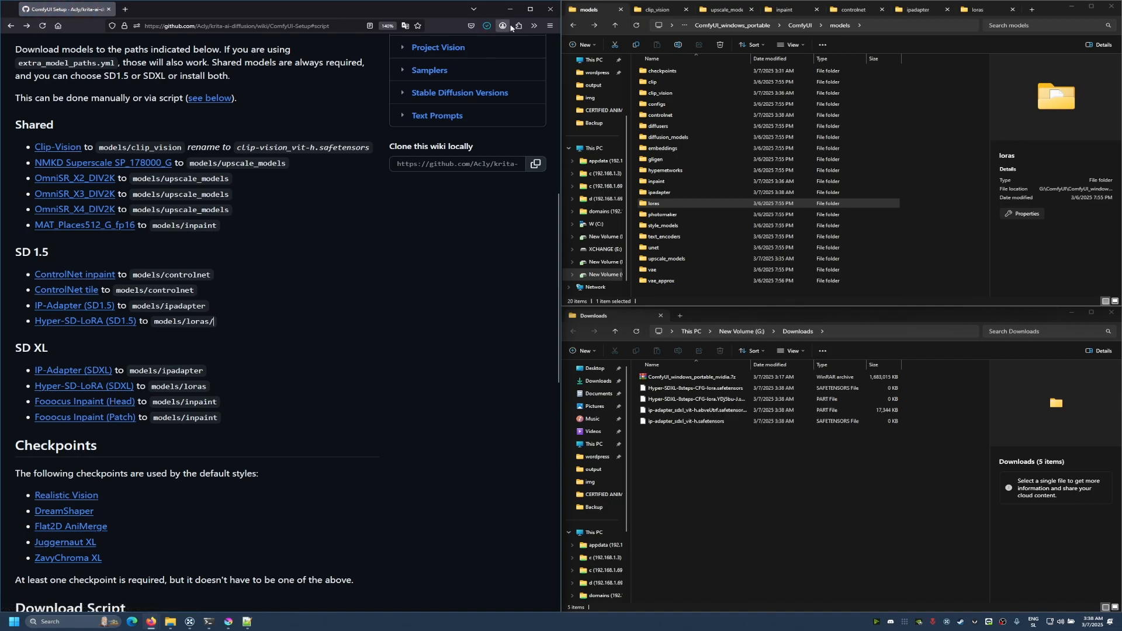
Check the progress of the SD XL model downloads and look over the wiki's required models, checkpoints and download script sections
left_click(487, 26)
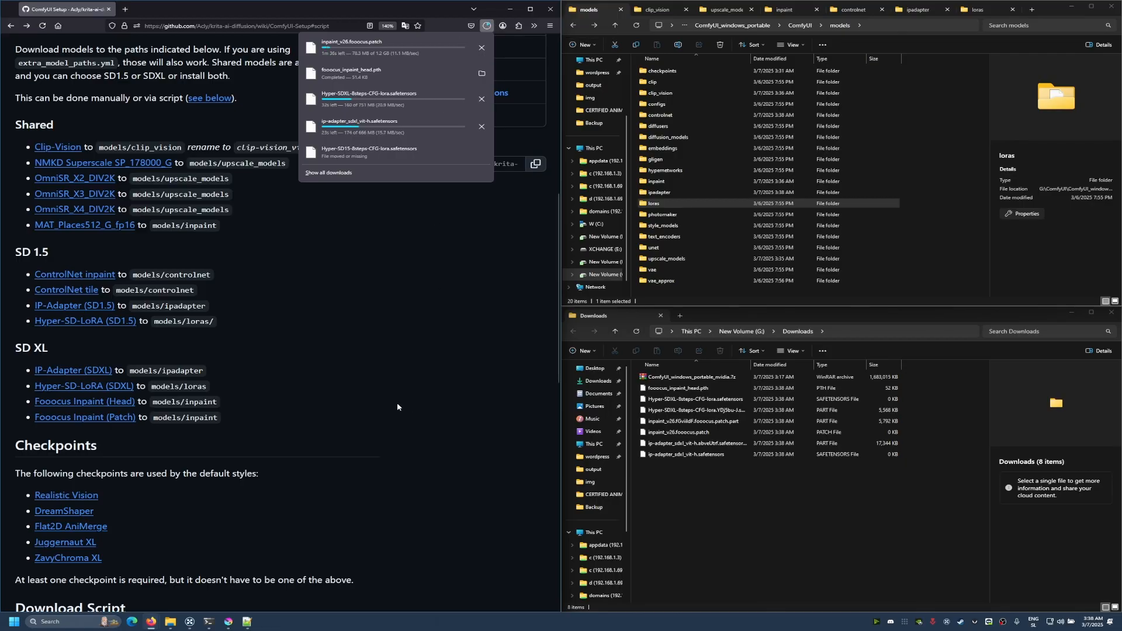
scroll(416, 404, "down", 2)
scroll(416, 404, "down", 4)
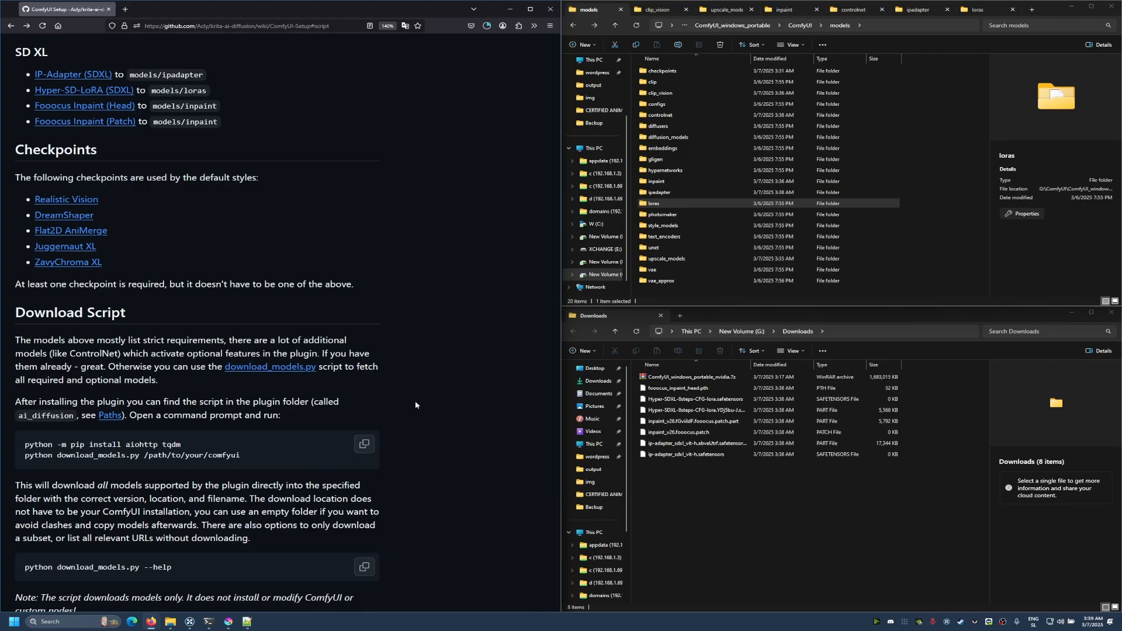
scroll(416, 404, "up", 6)
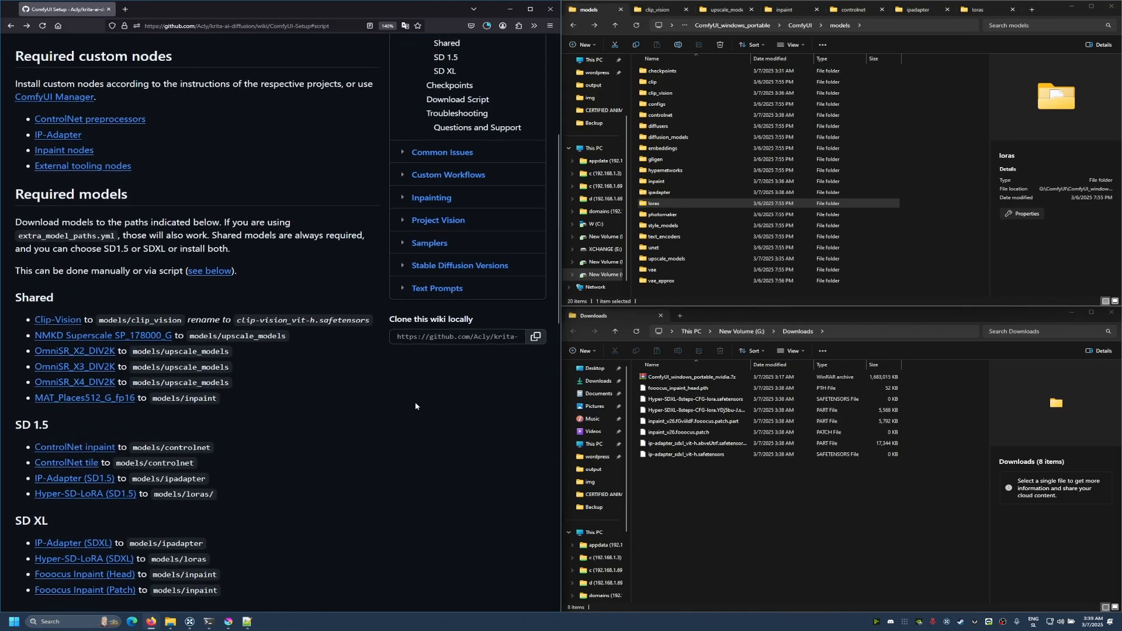
key("alt+Tab")
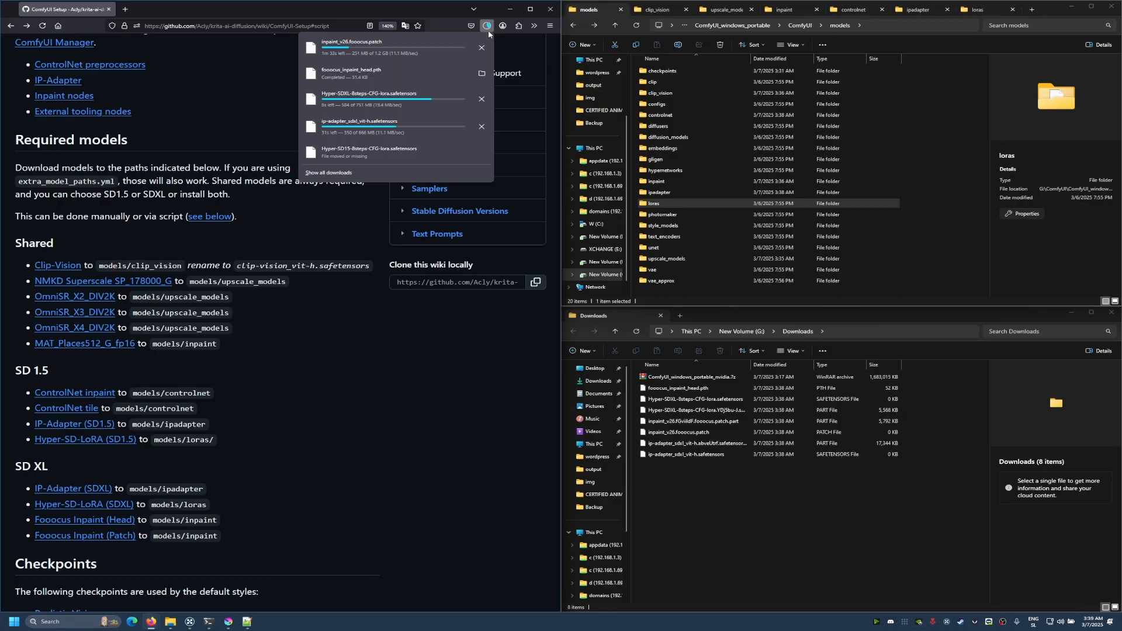
left_click(488, 29)
left_click(488, 29)
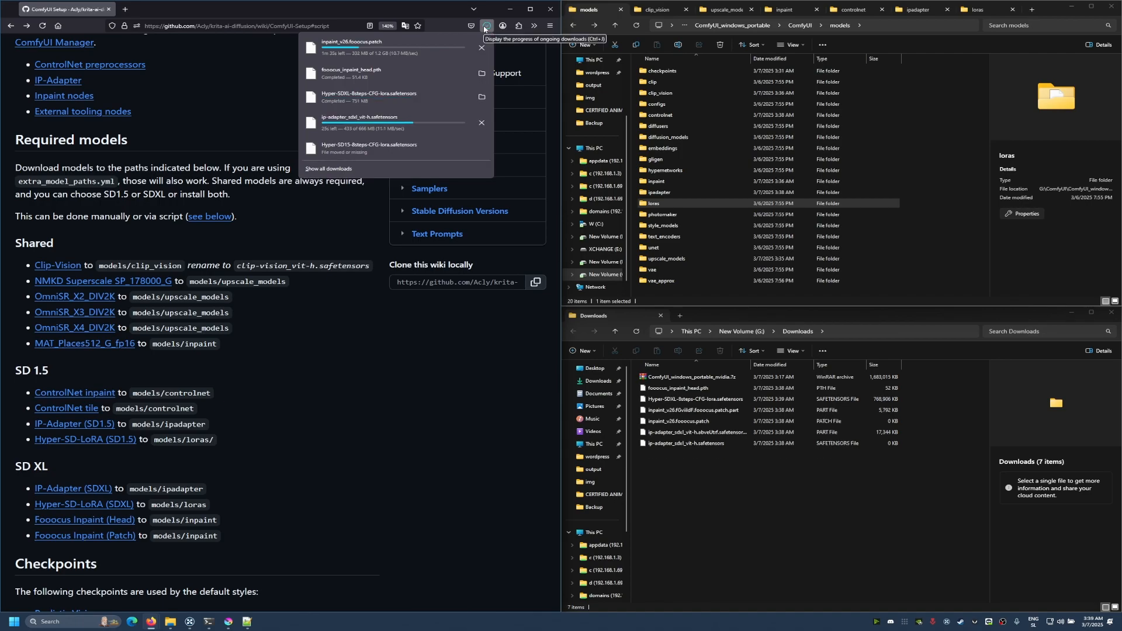
left_click(484, 28)
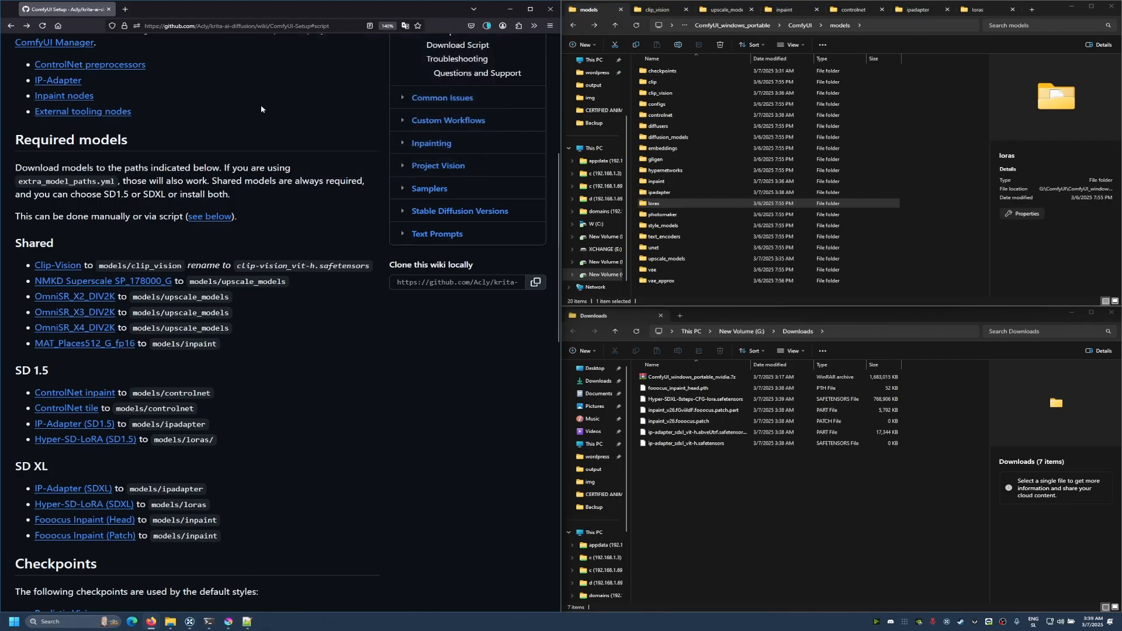
Switch to the browser window with the ComfyUI workflow, maximize it and close the ComfyUI Manager dialog
mouse_move(153, 623)
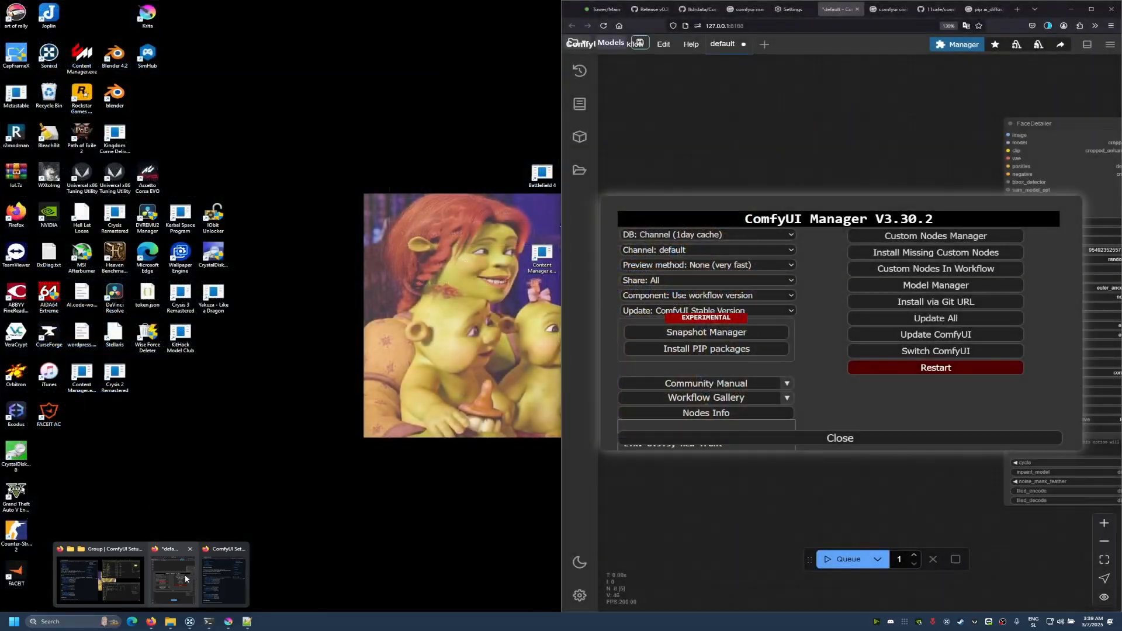
left_click(196, 575)
left_click(1090, 8)
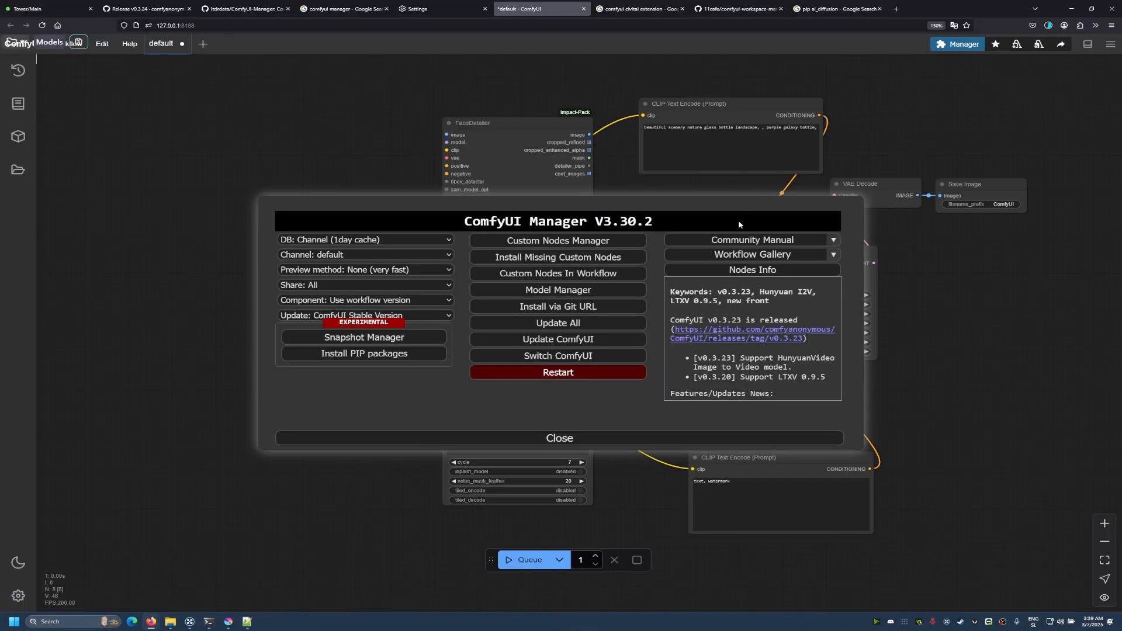
left_click(415, 437)
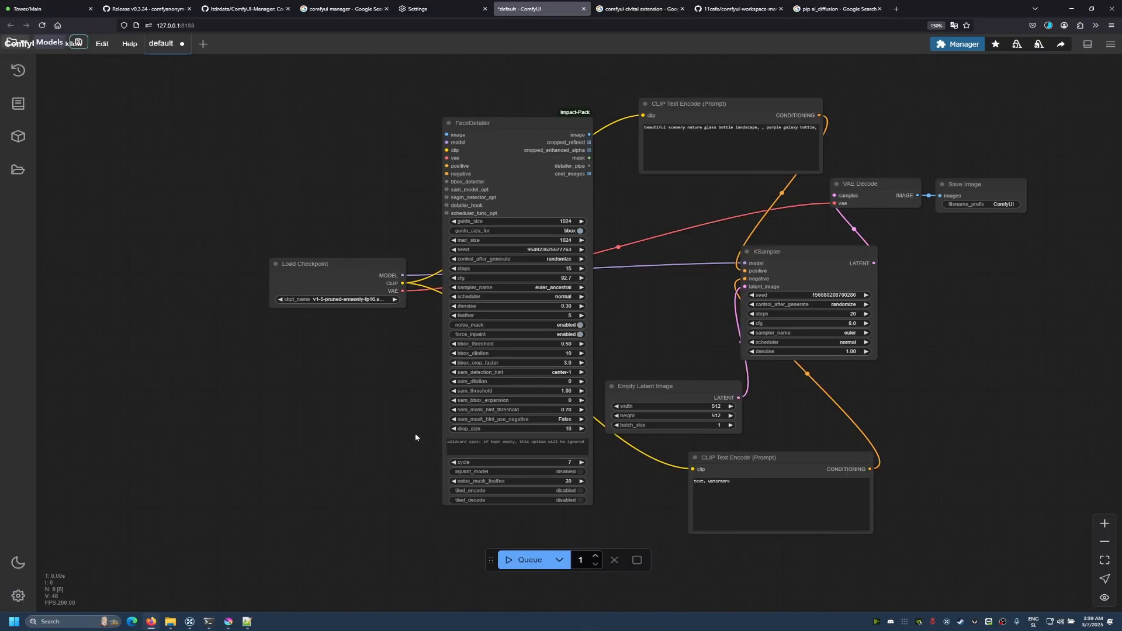
Try to switch the Load Checkpoint node to another checkpoint
scroll(378, 331, "up", 1)
right_click(339, 298)
left_click(307, 300)
left_click(397, 297)
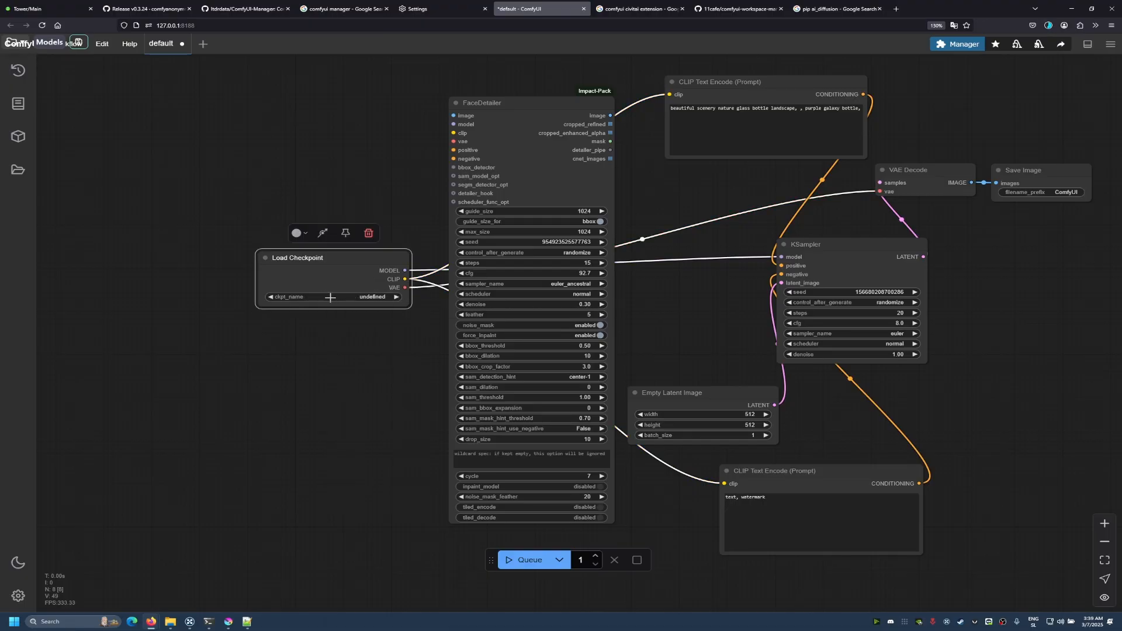
Add a Load Checkpoint node for obsessionIllustrious_vPredV11 from the model library's checkpoints folder, and close the library
left_click(19, 136)
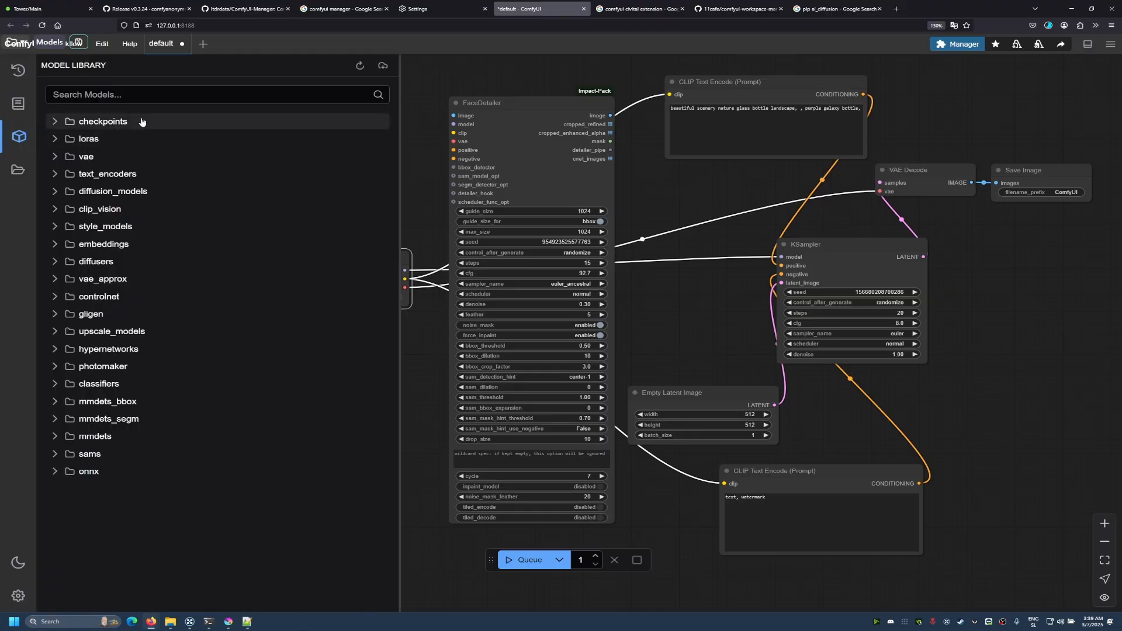
left_click(203, 126)
left_click_drag(149, 138, 440, 217)
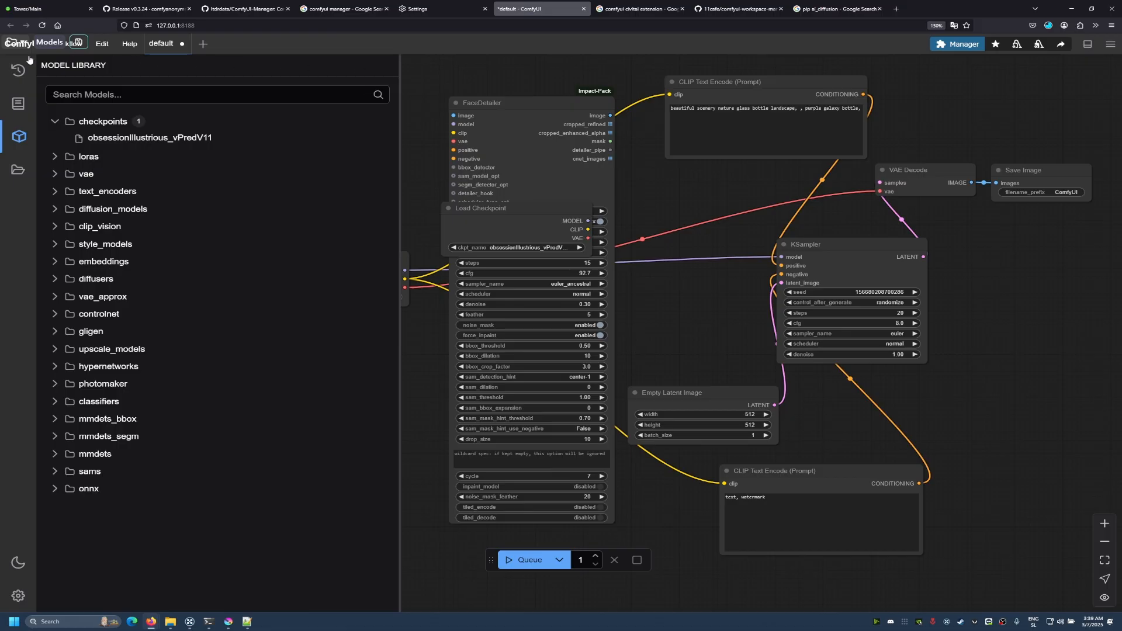
left_click(19, 136)
Arrange the two Load Checkpoint nodes beside the FaceDetailer node, with the connected one above the new one
left_click_drag(534, 242, 219, 228)
left_click_drag(349, 265, 202, 282)
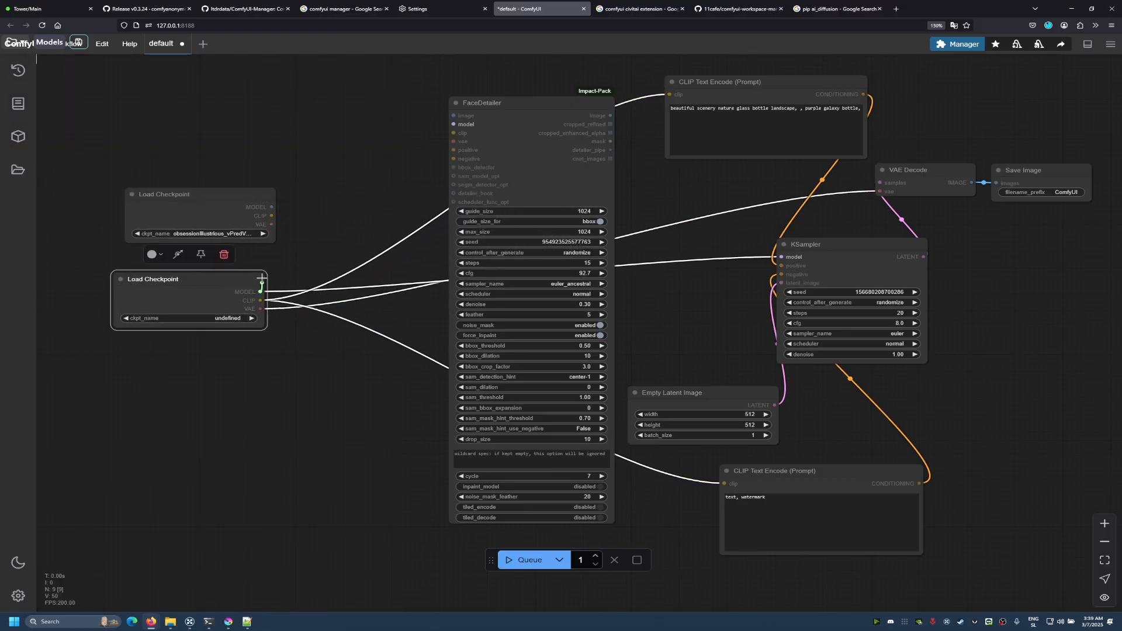
left_click_drag(234, 208, 246, 365)
left_click_drag(220, 299, 220, 235)
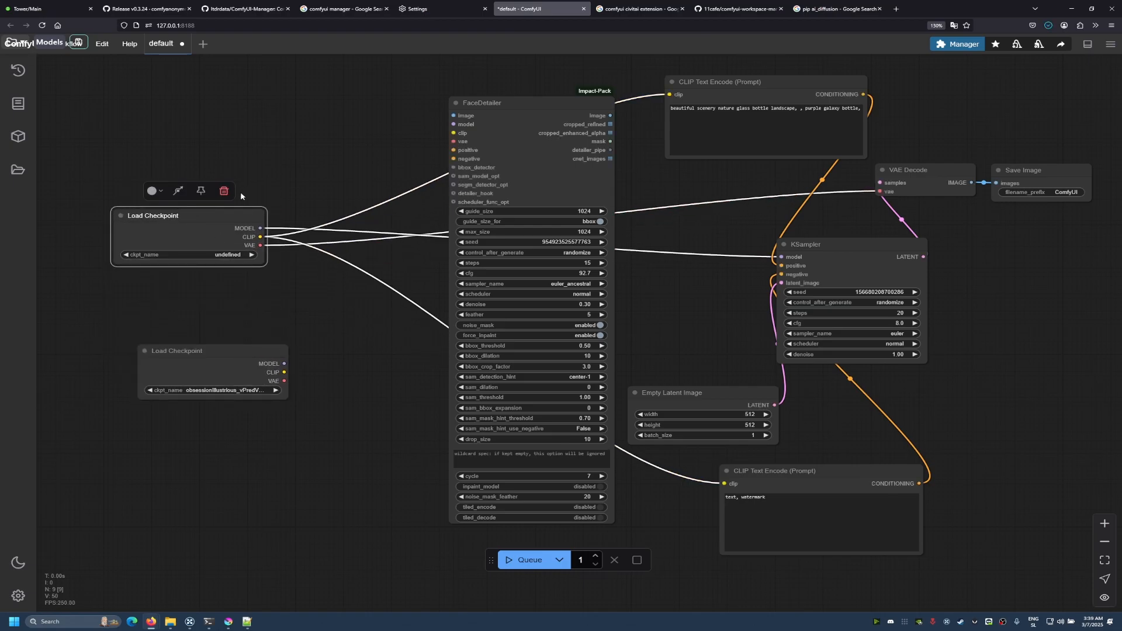
Try to change the checkpoint name in the new, unconnected Load Checkpoint node
right_click(225, 253)
right_click(253, 389)
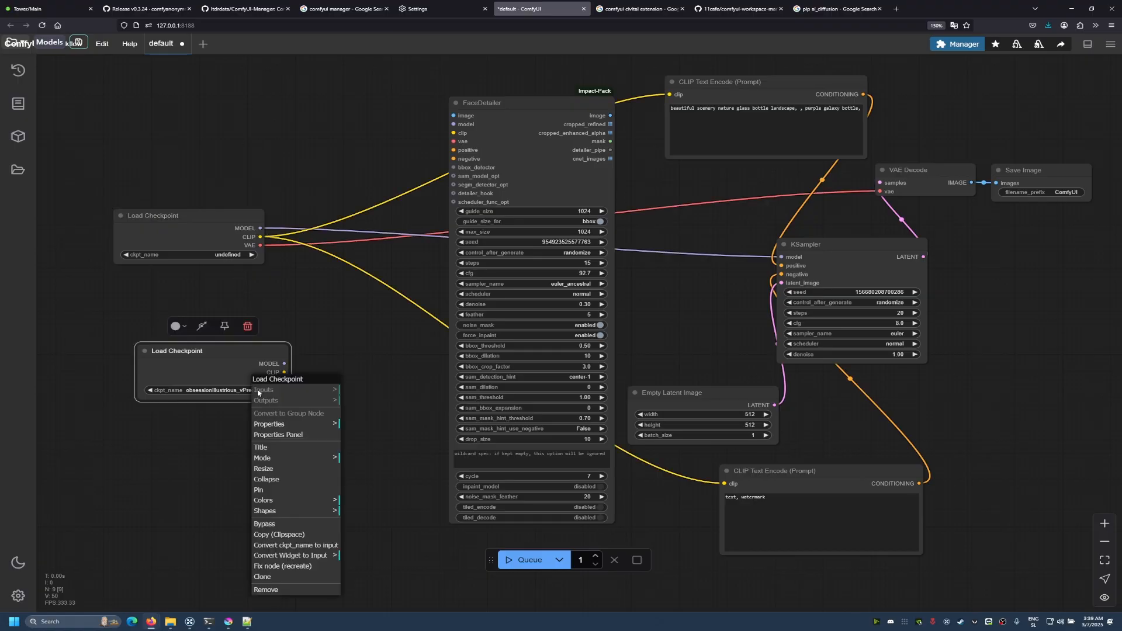
left_click(276, 390)
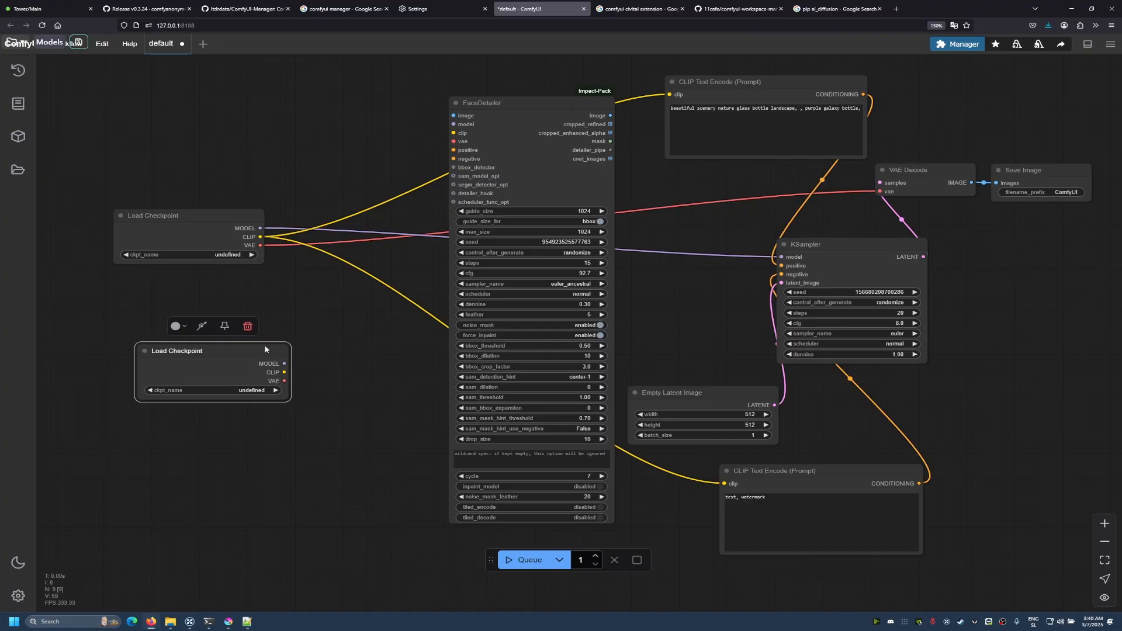
Switch back to the ComfyUI Setup wiki with the file explorer windows and check the browser's download list
left_click(836, 7)
left_click(745, 7)
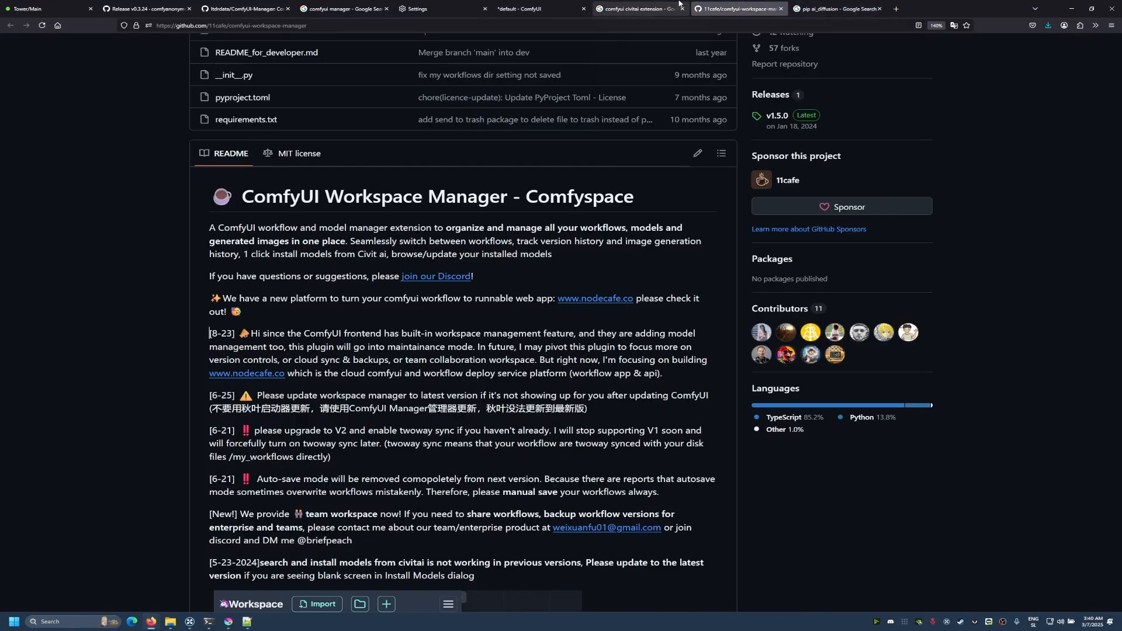
left_click(670, 5)
key("alt+Tab")
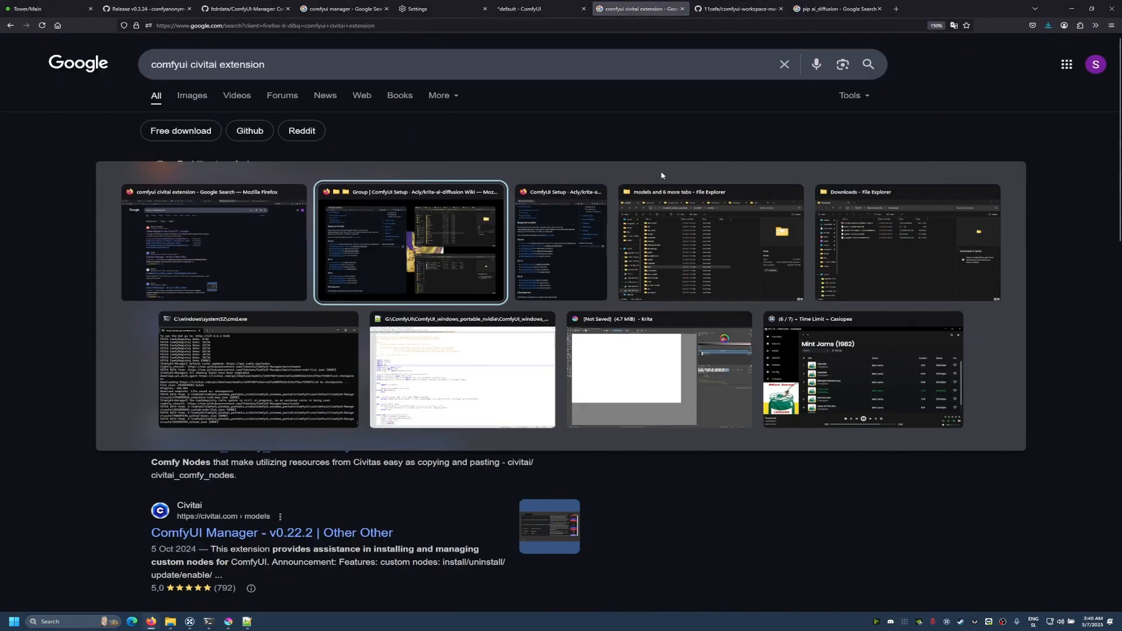
left_click(604, 232)
left_click(486, 26)
Move fooocus_inpaint_head.pth and inpaint_v26.fooocus.patch from Downloads into the inpaint folder
left_click(750, 475)
left_click(691, 391)
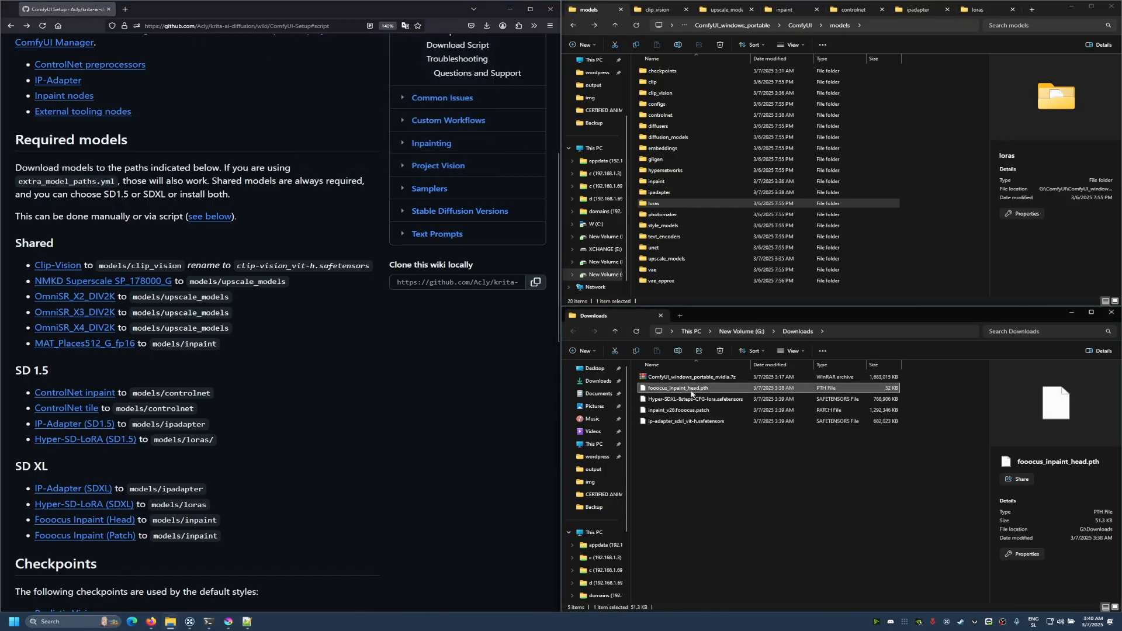
left_click(689, 411, "ctrl")
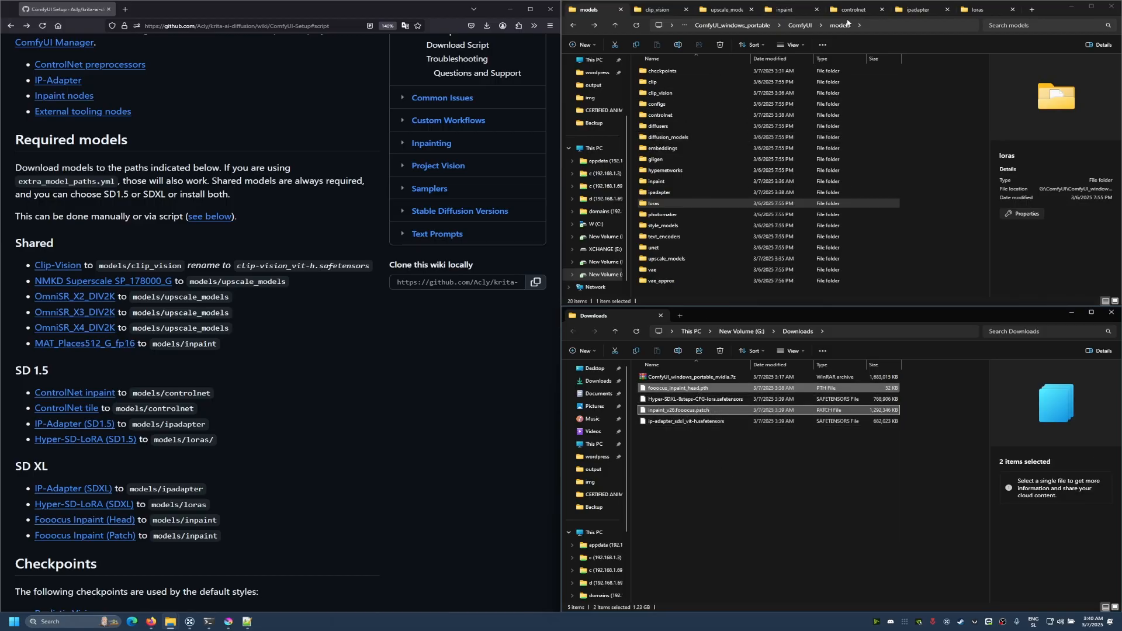
left_click_drag(700, 388, 760, 193)
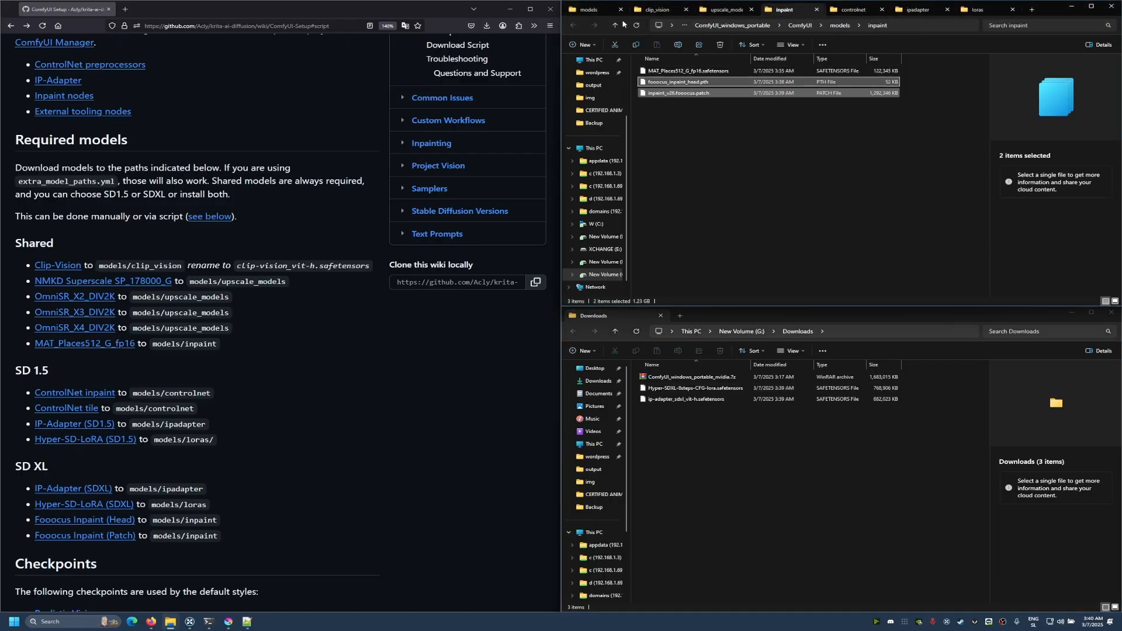
Move ip-adapter_sdxl_vit-h.safetensors from Downloads into the ipadapter folder and Hyper-SDXL-8steps-CFG-lora.safetensors into the loras folder
left_click(587, 10)
left_click_drag(686, 399, 789, 201)
left_click(696, 389)
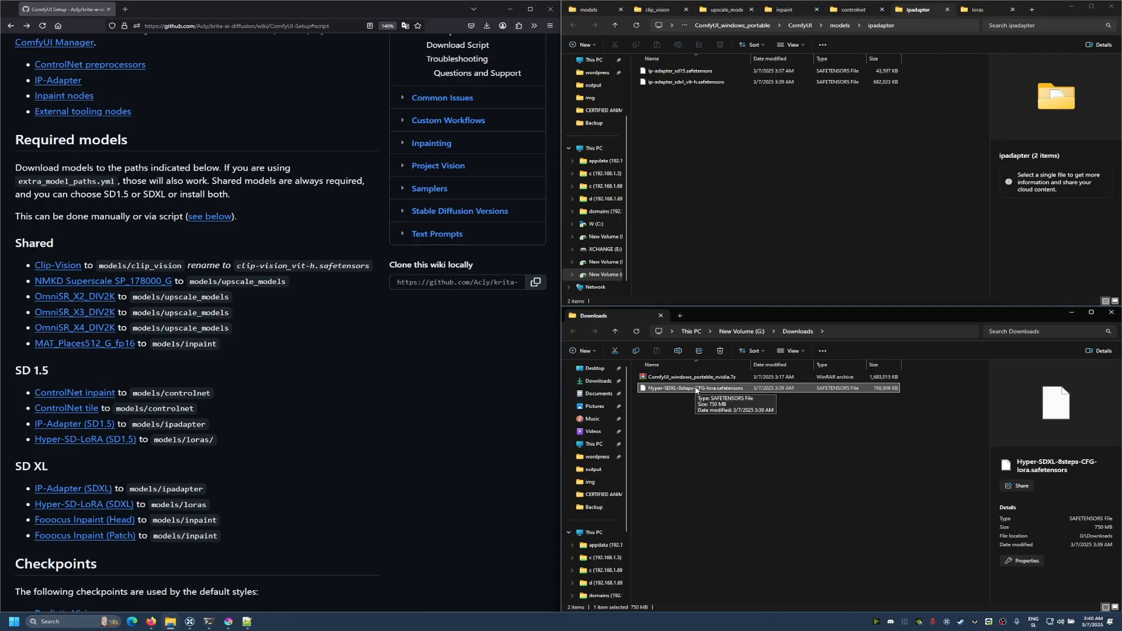
left_click_drag(689, 392, 754, 236)
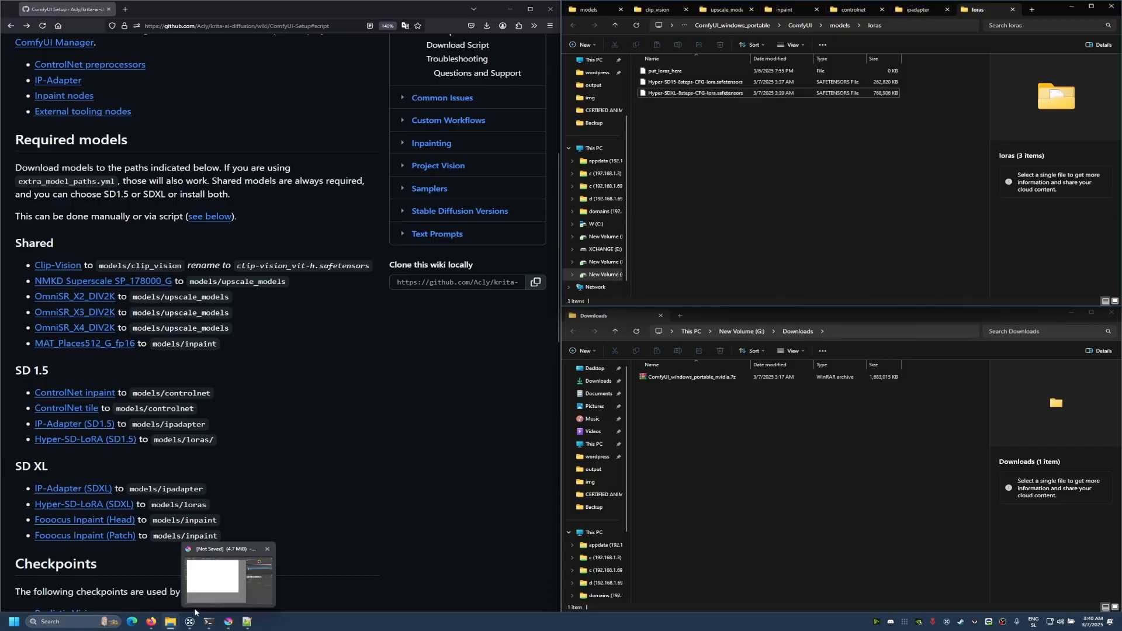
Check the ComfyUI console output and switch to the browser tab with the default ComfyUI workflow
mouse_move(150, 621)
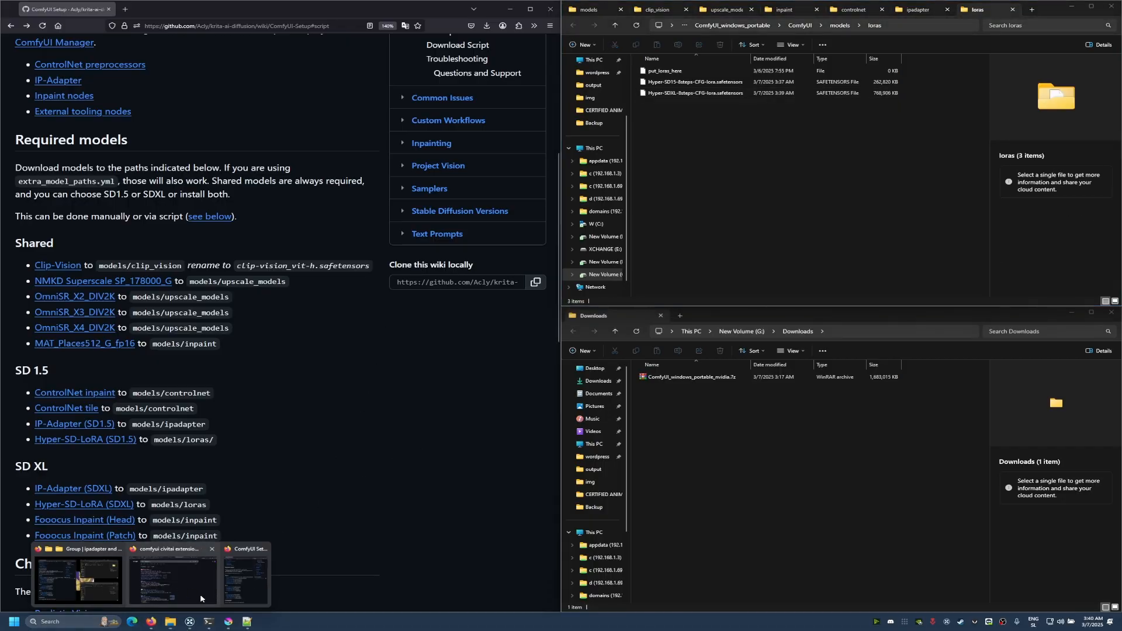
left_click(206, 622)
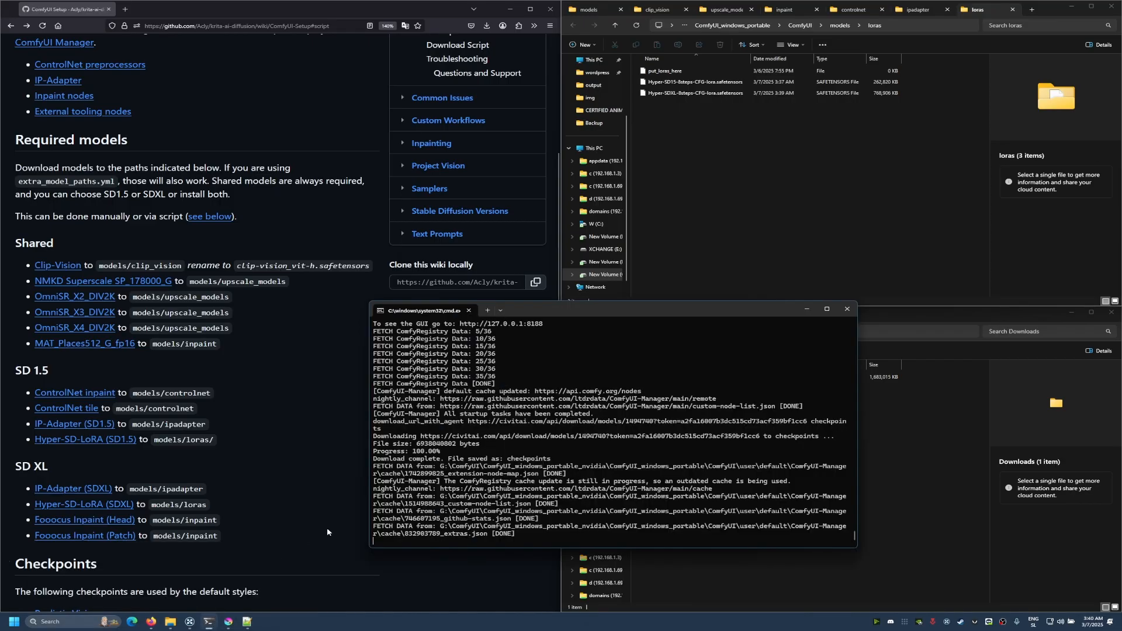
mouse_move(150, 621)
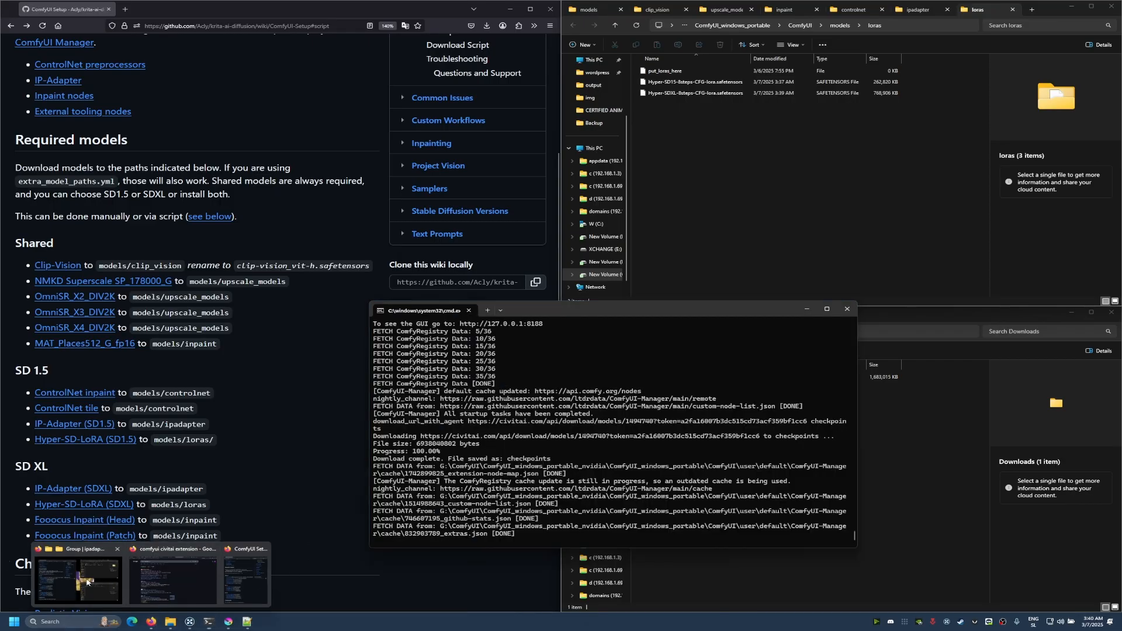
left_click(184, 579)
left_click(538, 9)
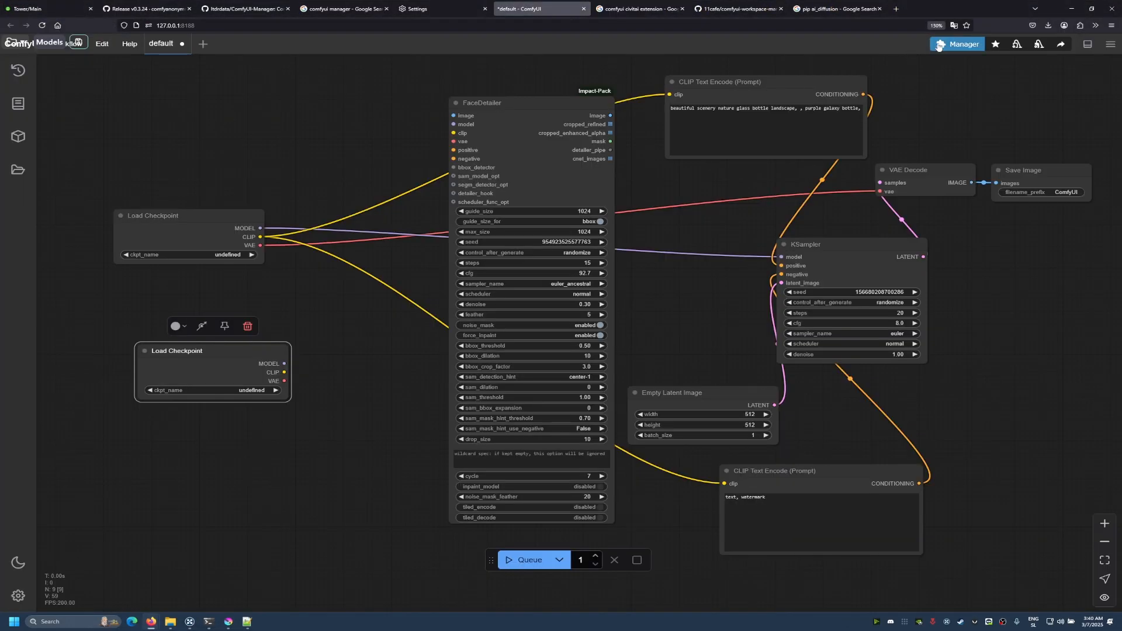
Open the ComfyUI Manager and stop the running ComfyUI server from its console window
left_click(957, 44)
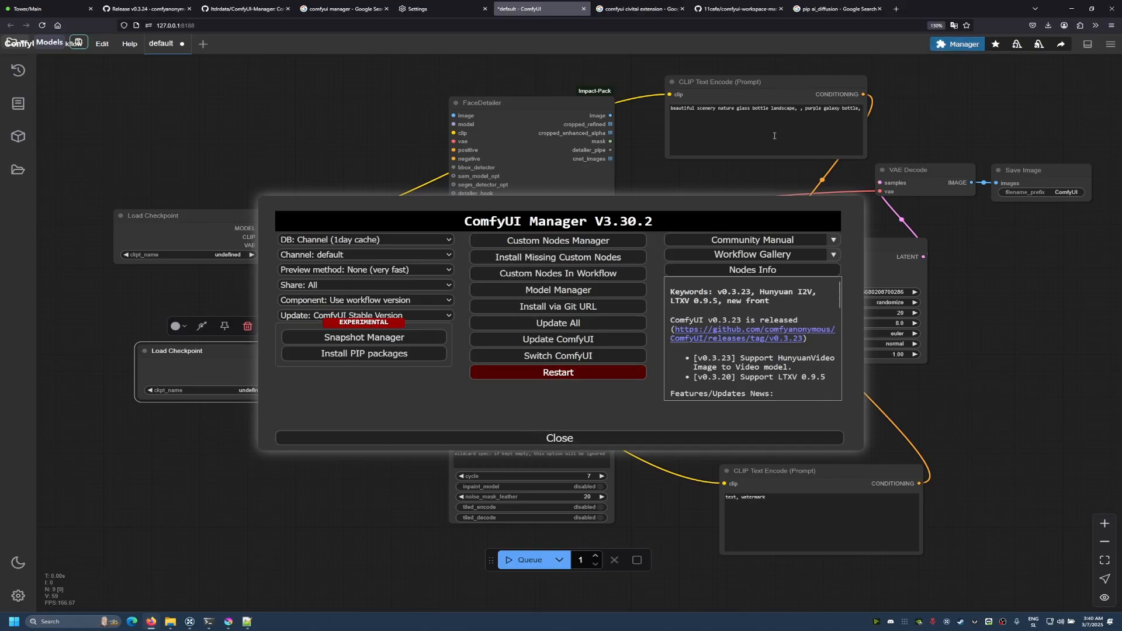
left_click(207, 622)
key("ctrl+c")
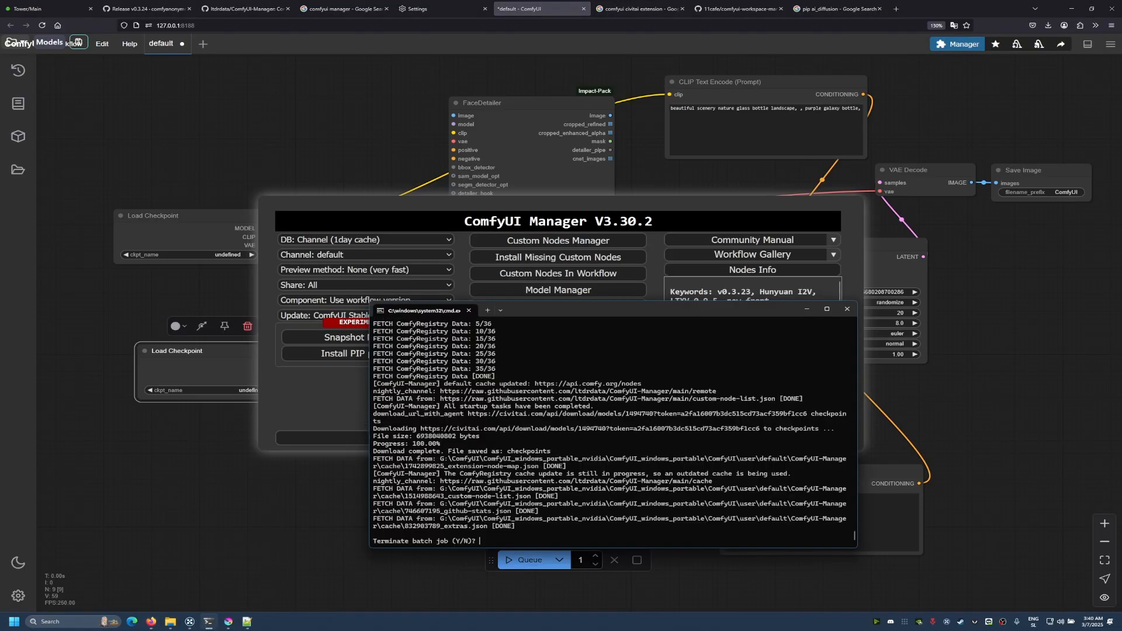
key("ctrl+c")
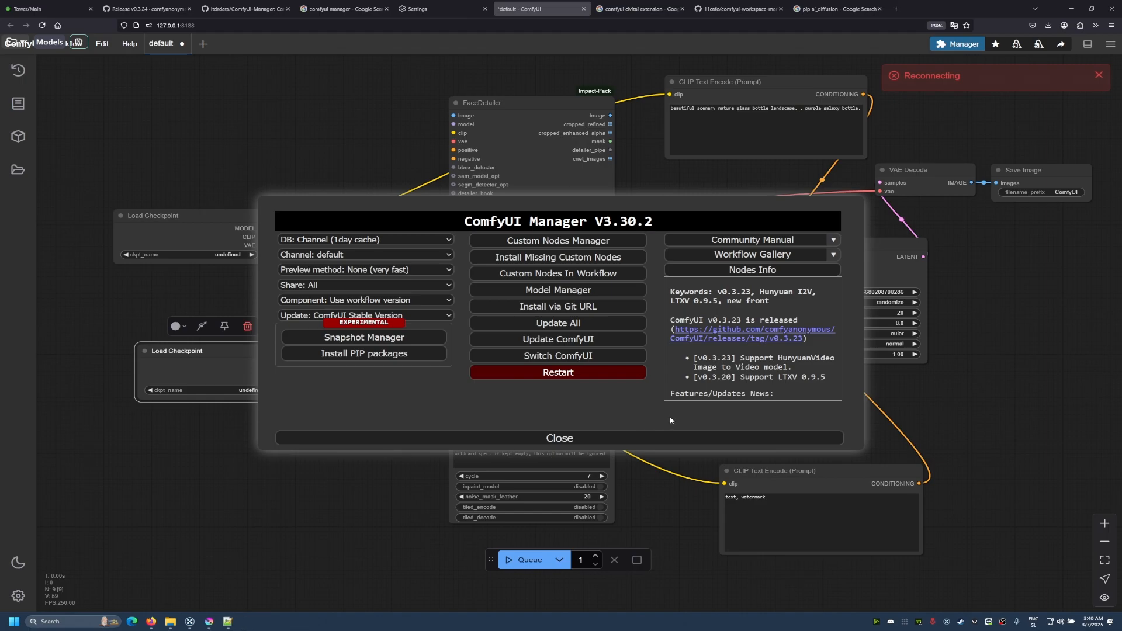
Bring up the Downloads file explorer window and browse to the ComfyUI folder on New Volume (G:)
mouse_move(170, 621)
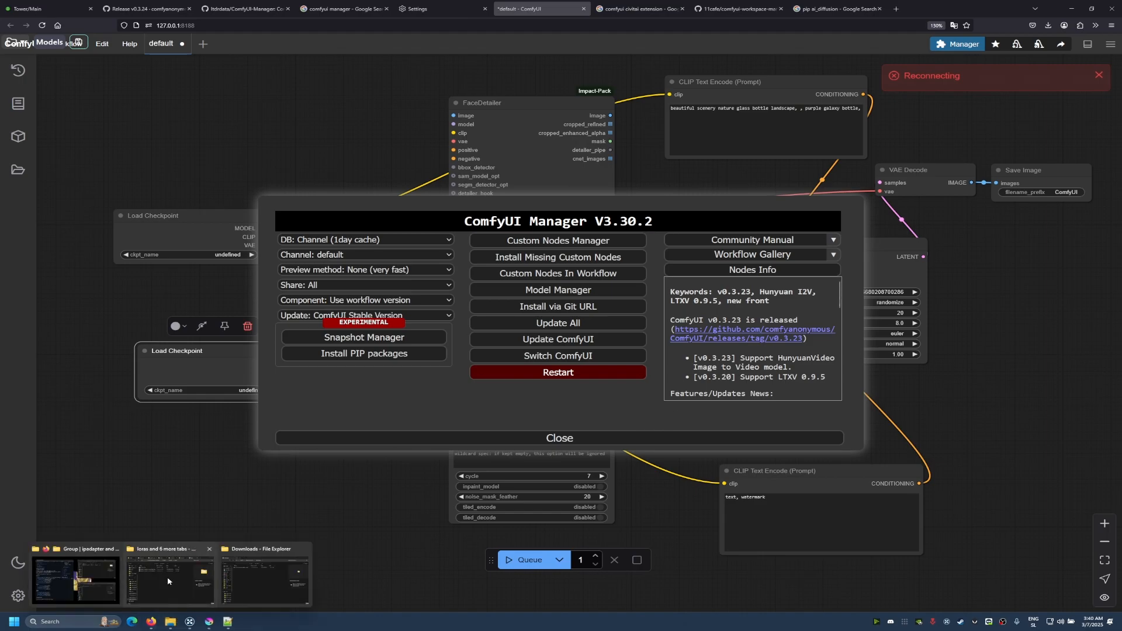
left_click(246, 575)
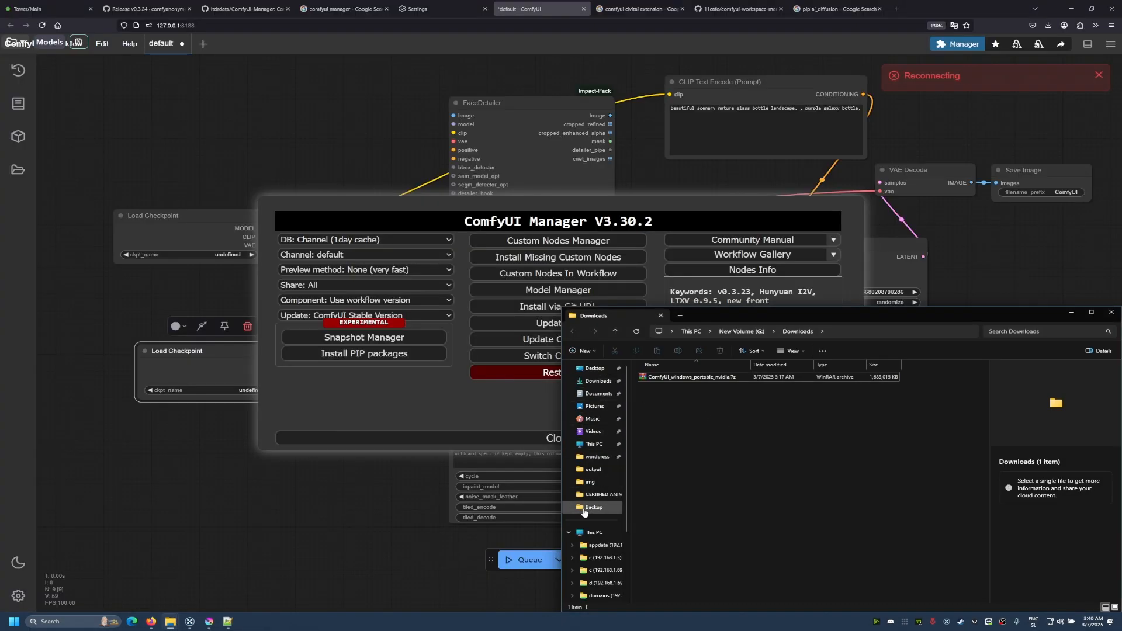
left_click(589, 532)
double_click(692, 379)
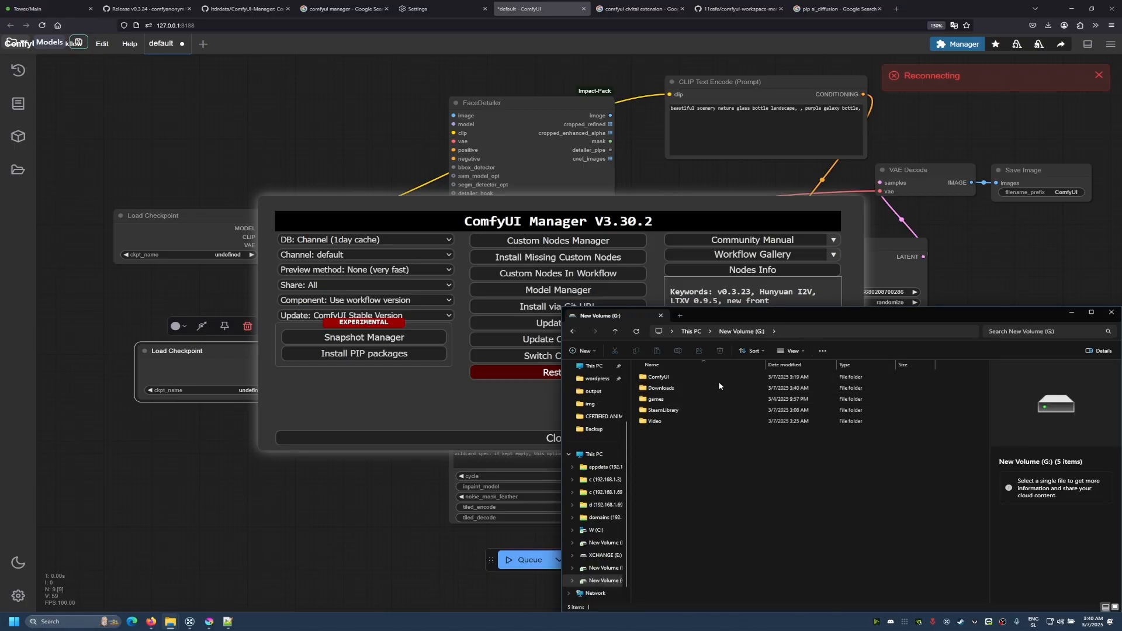
Start the ComfyUI portable server with run_nvidia_gpu.bat and accept the prompt enabling two-way workflow sync
double_click(692, 377)
double_click(692, 377)
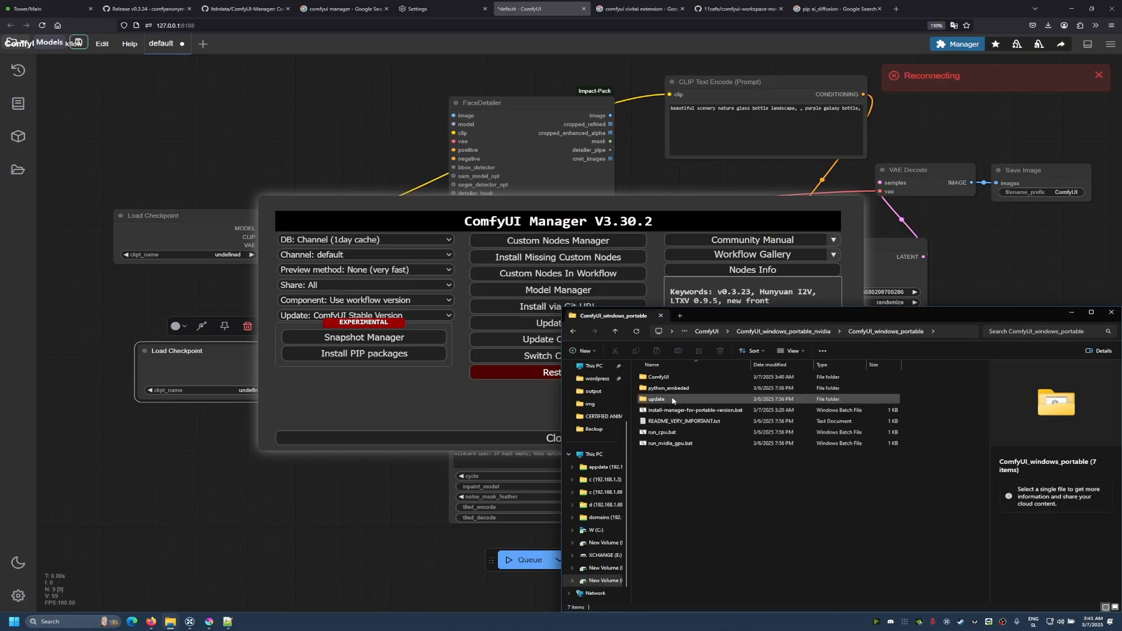
double_click(682, 444)
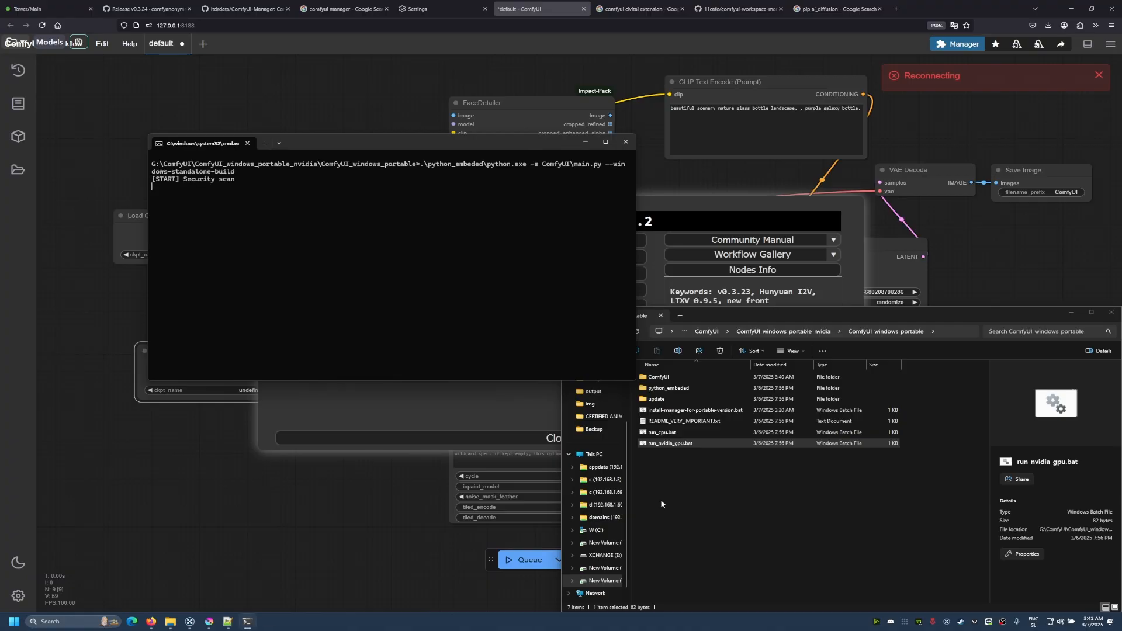
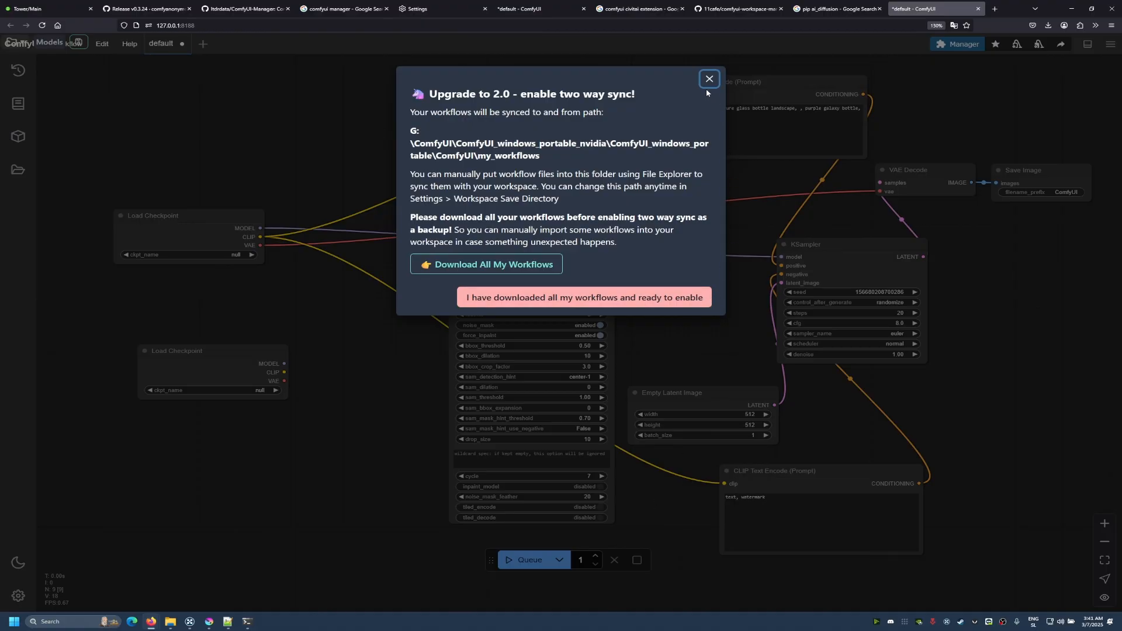
left_click(576, 299)
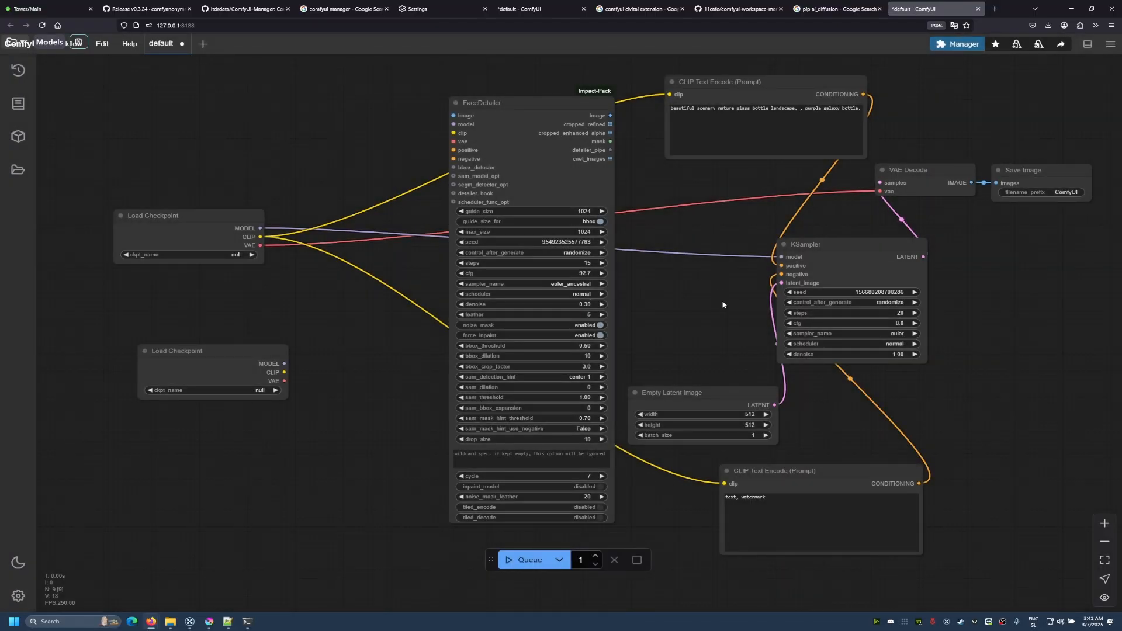
Examine the model library's folders, including checkpoints, loras, diffusion_models, clip_vision and style_models, and close the library
left_click_drag(723, 305, 687, 318)
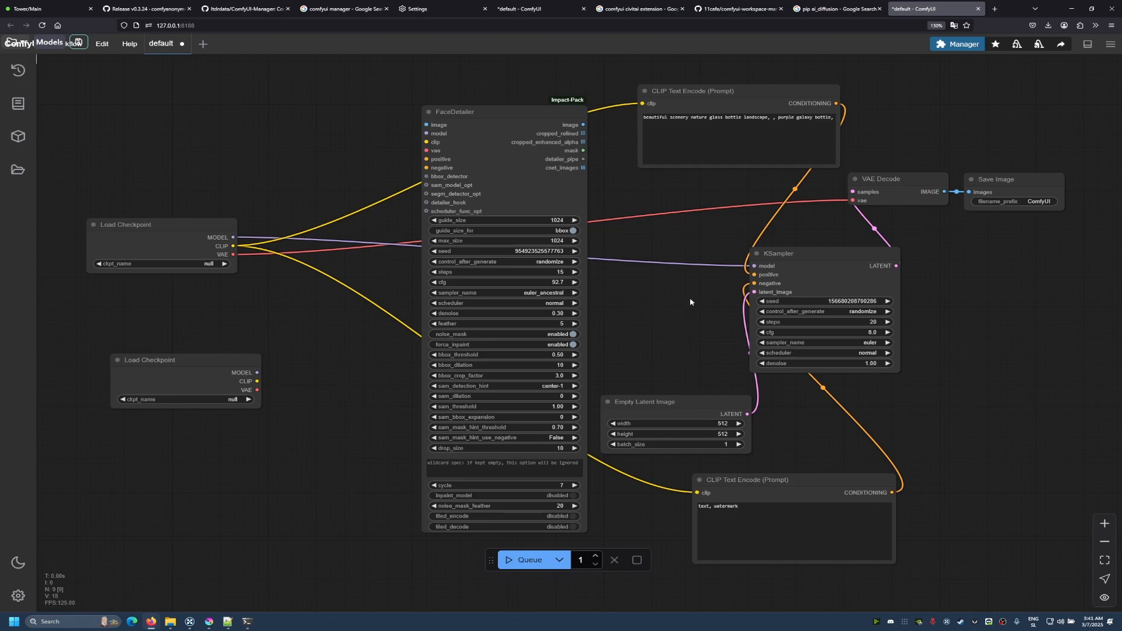
scroll(622, 301, "down", 1)
left_click_drag(623, 305, 673, 340)
left_click_drag(377, 379, 350, 358)
left_click(18, 136)
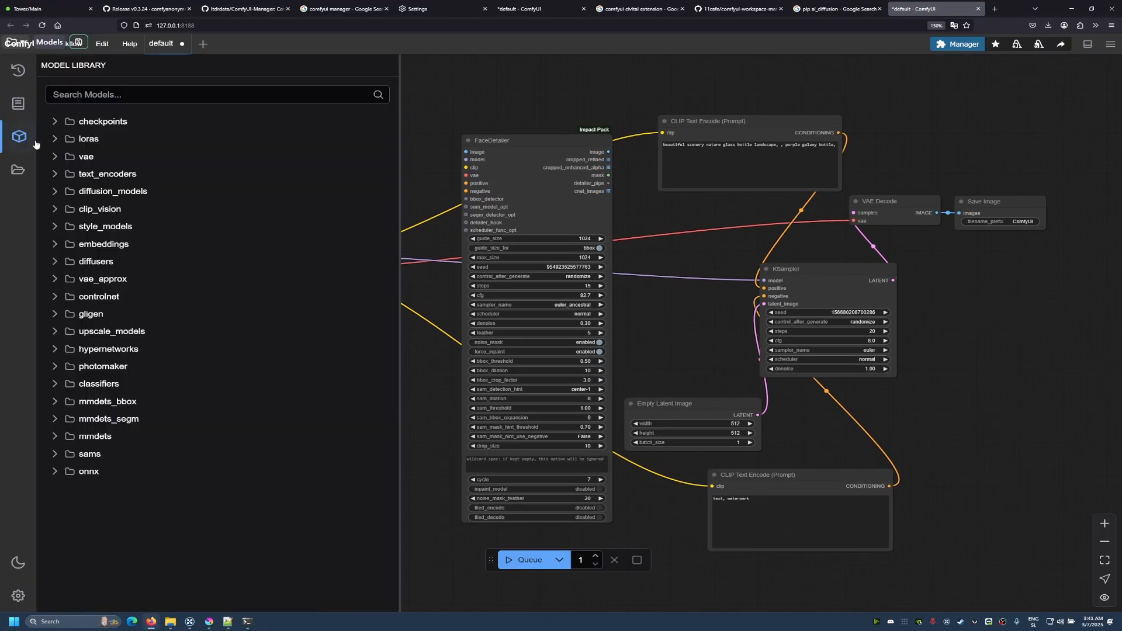
left_click(142, 122)
left_click(143, 124)
left_click(126, 141)
left_click(105, 191)
left_click(108, 208)
left_click(105, 244)
left_click(105, 279)
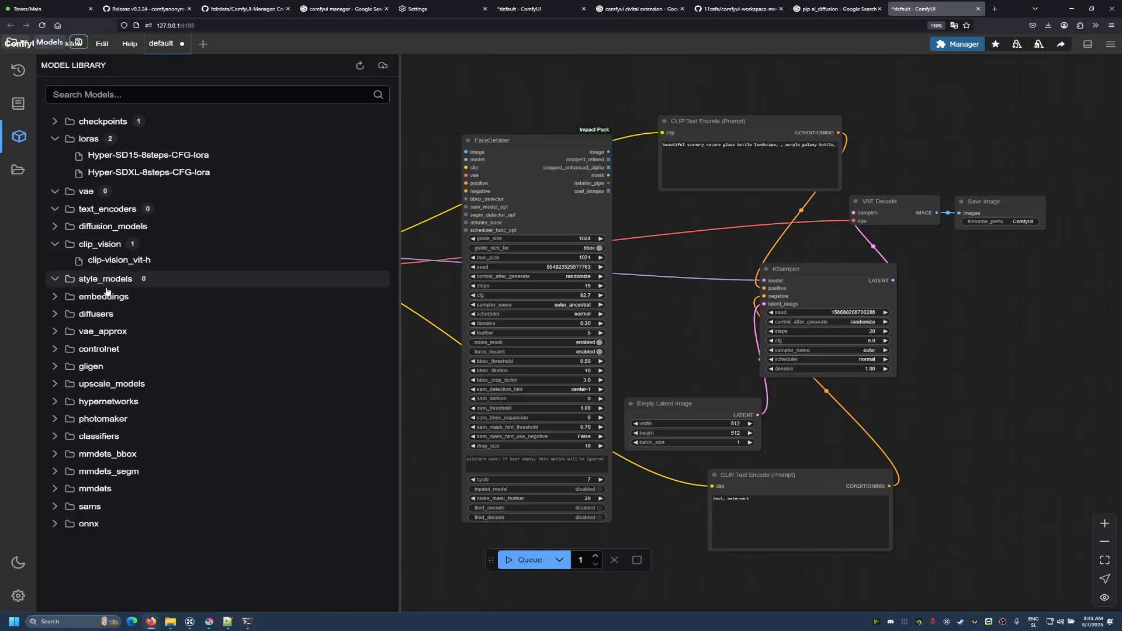
left_click(125, 332)
left_click(125, 337)
left_click(108, 349)
left_click(108, 349)
left_click(9, 139)
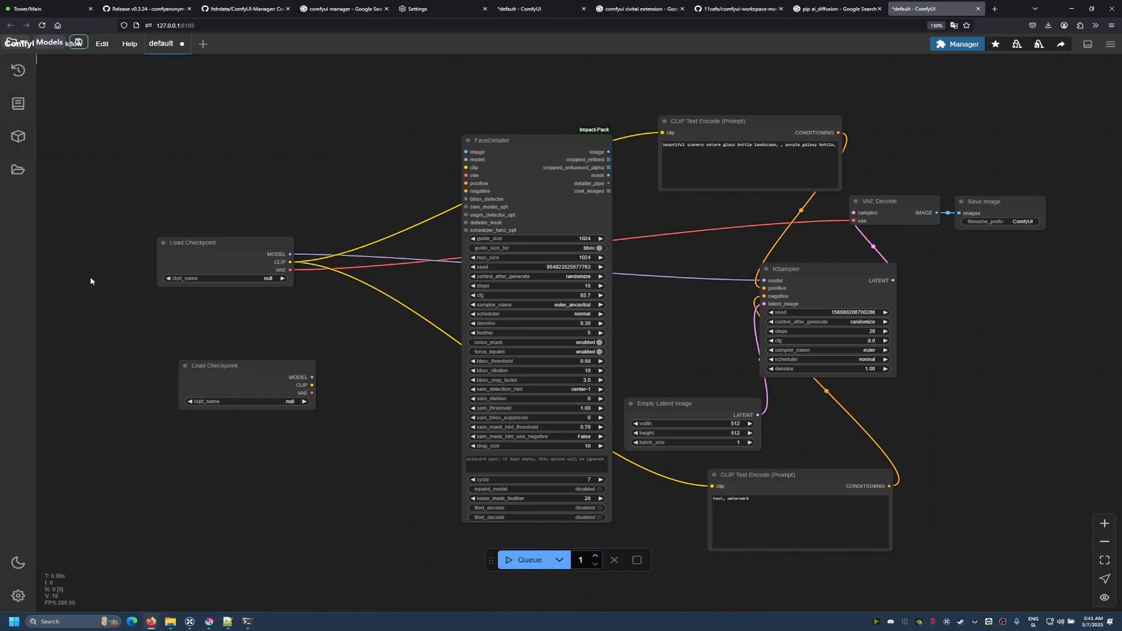
Switch to Krita and paint the letters KRIT in grey on Paint Layer 1 with the 40 px brush
left_click(208, 621)
scroll(176, 149, "up", 2)
scroll(270, 216, "down", 4)
mouse_move(243, 186)
left_mouse_down()
mouse_move(233, 253)
mouse_move(264, 206)
mouse_move(270, 252)
left_mouse_up()
mouse_move(271, 242)
left_mouse_down()
mouse_move(323, 214)
mouse_move(336, 252)
left_mouse_up()
left_click_drag(345, 190, 365, 241)
mouse_move(380, 191)
left_mouse_down()
mouse_move(434, 196)
mouse_move(406, 228)
left_mouse_up()
left_click_drag(465, 190, 436, 245)
mouse_move(451, 201)
left_mouse_down()
mouse_move(506, 259)
mouse_move(513, 241)
left_mouse_up()
scroll(240, 117, "up", 3)
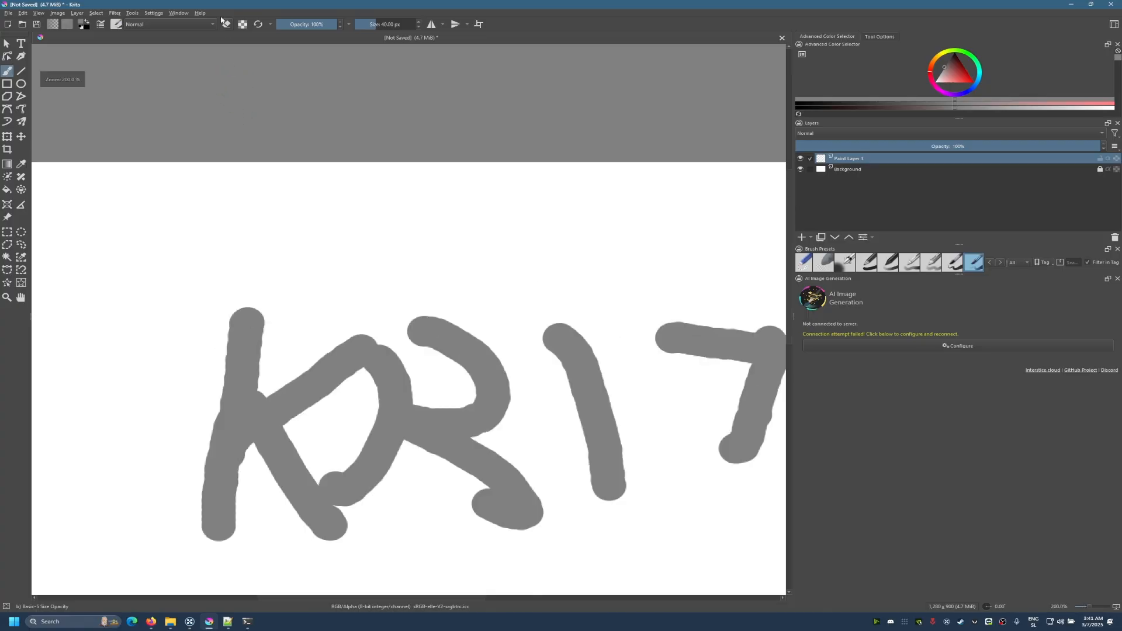
Look through the categories of the Configure Krita dialog and close it without changes
left_click(154, 13)
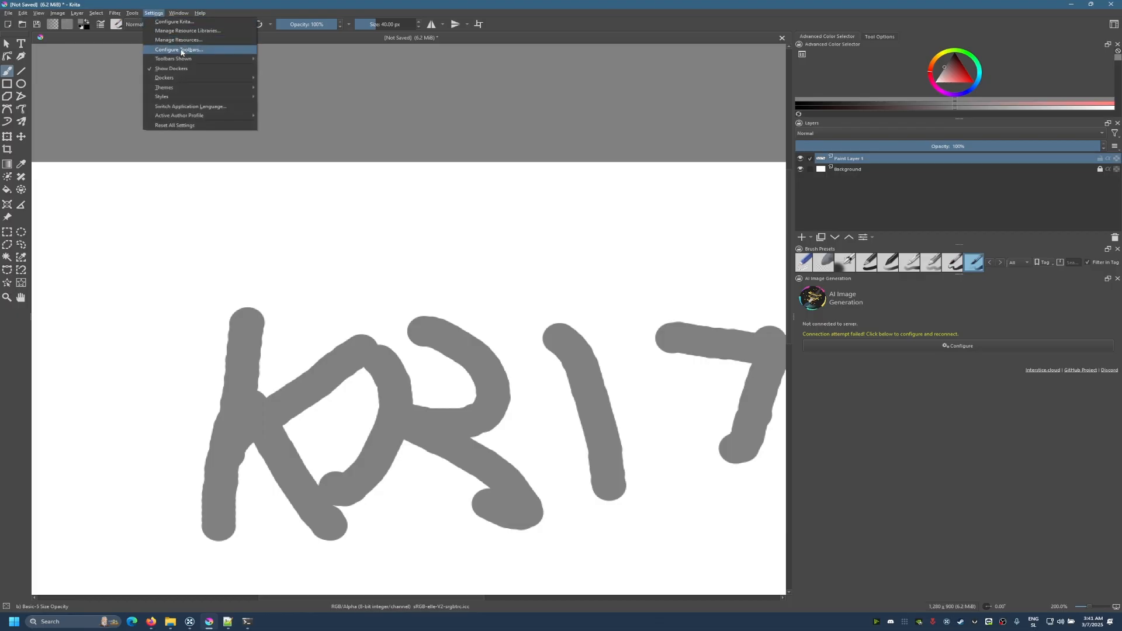
left_click(174, 22)
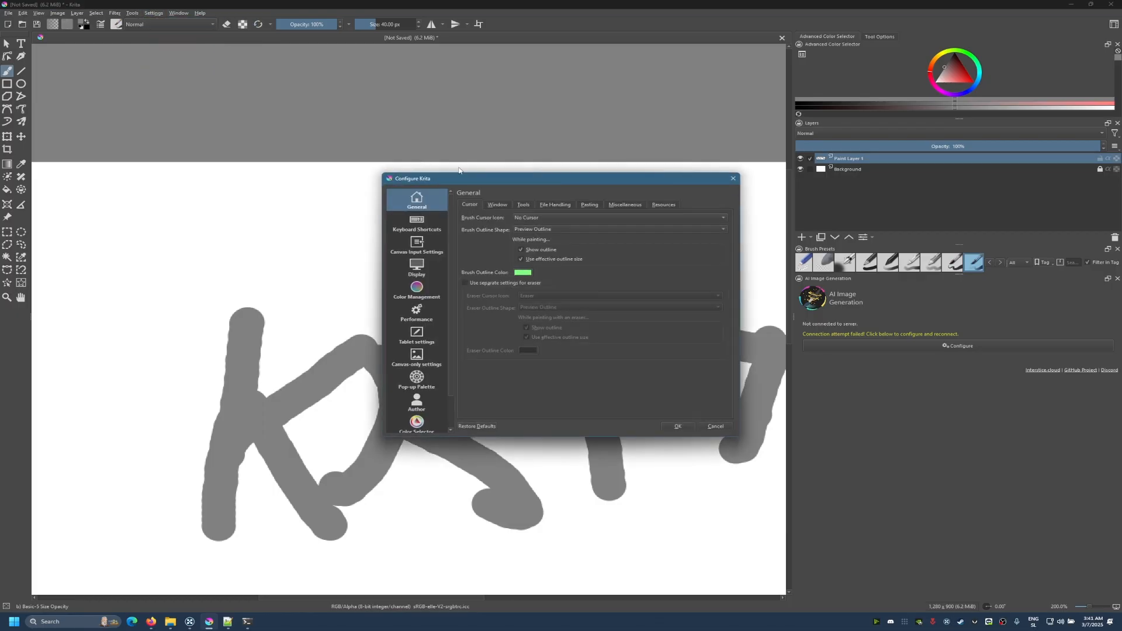
scroll(439, 222, "down", 2)
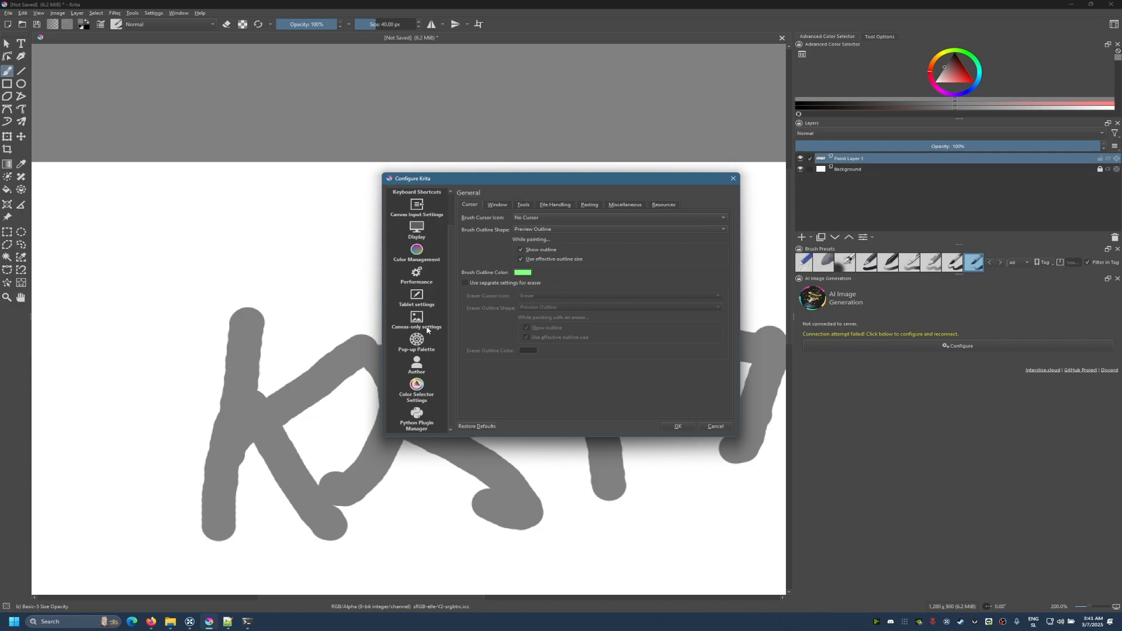
scroll(427, 331, "up", 2)
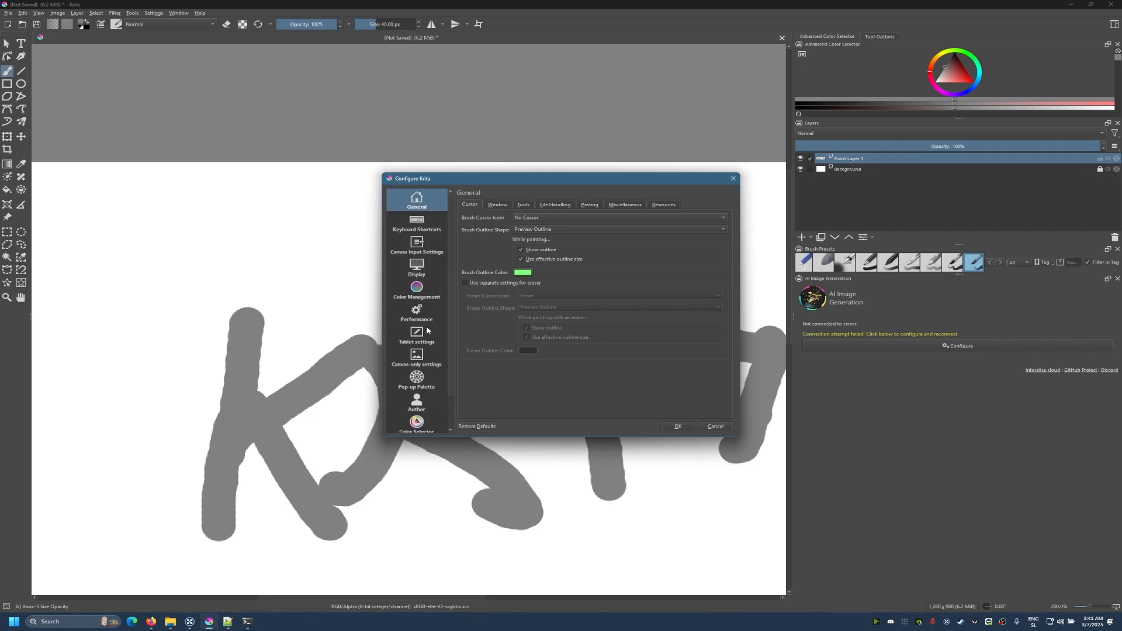
key("Escape")
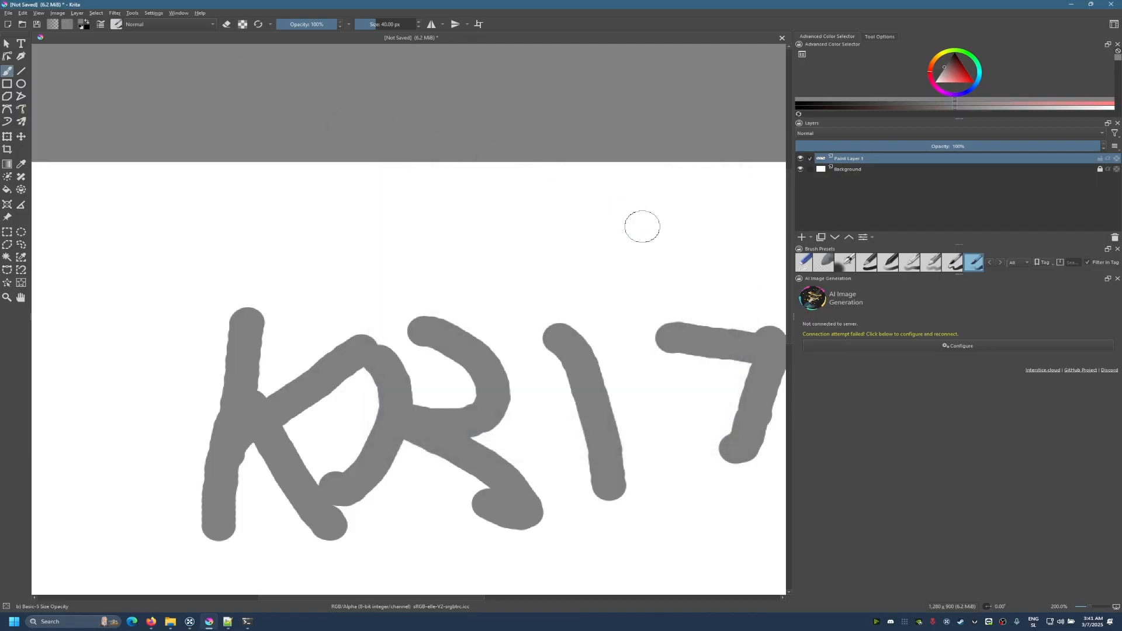
Switch to Firefox and search the web for "comfyui krita" in a new tab
key("alt+Tab")
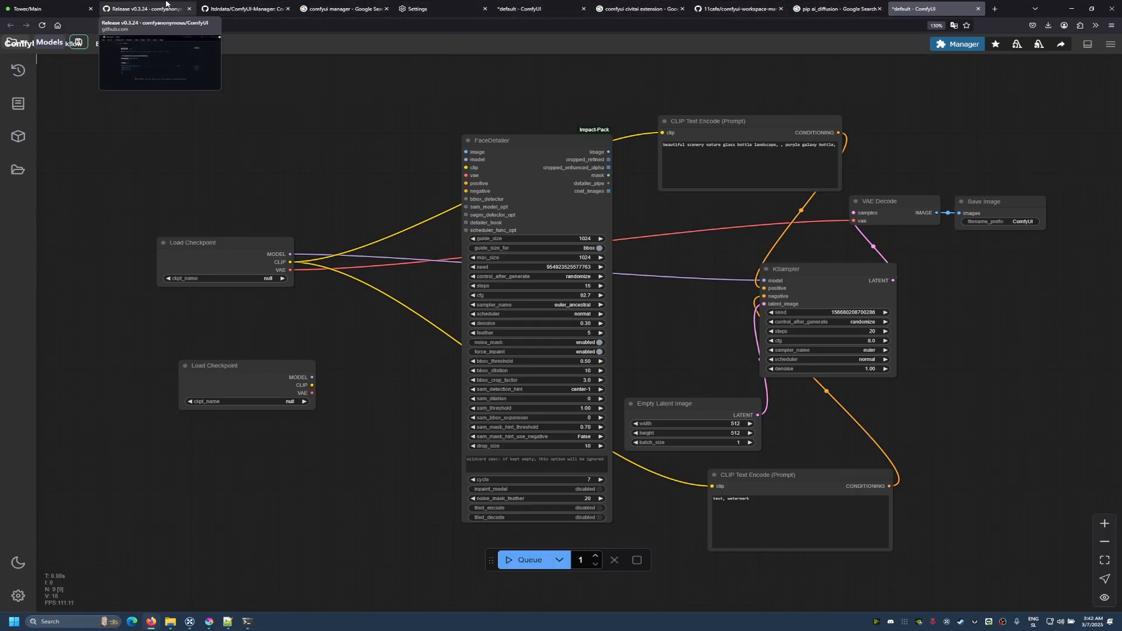
left_click(146, 9)
left_click(243, 9)
left_click(994, 8)
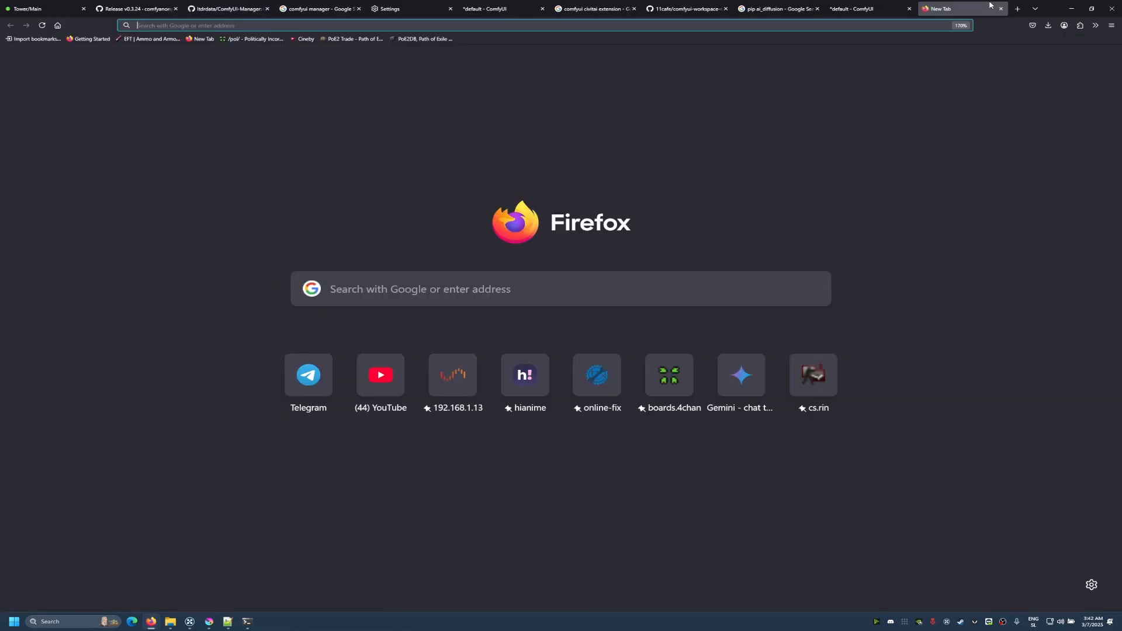
type("comfy")
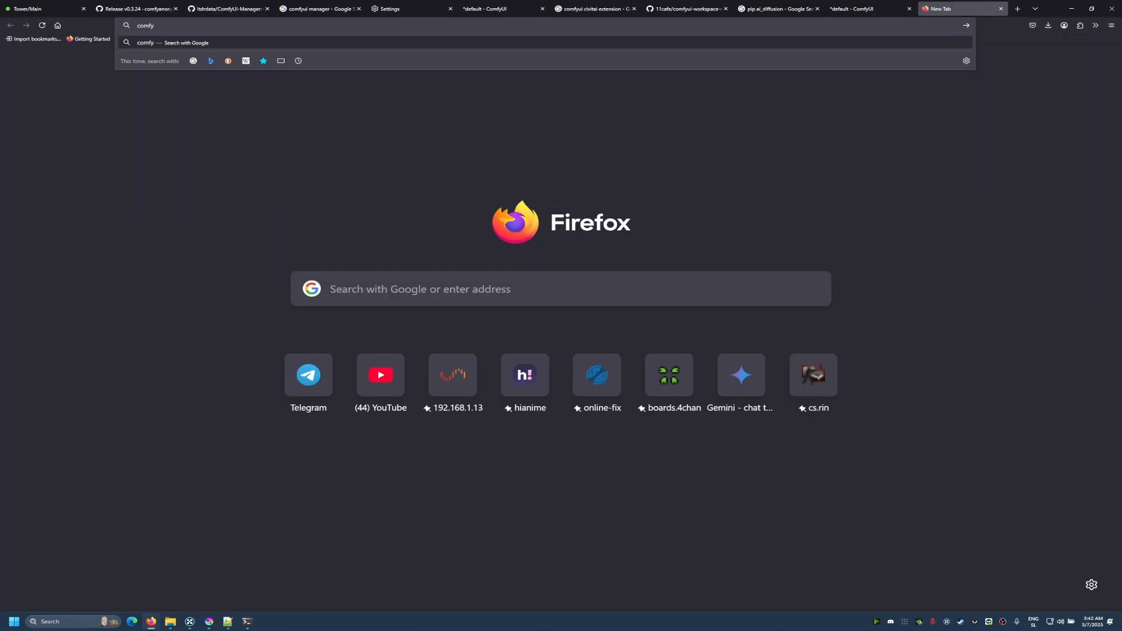
type("ui krita")
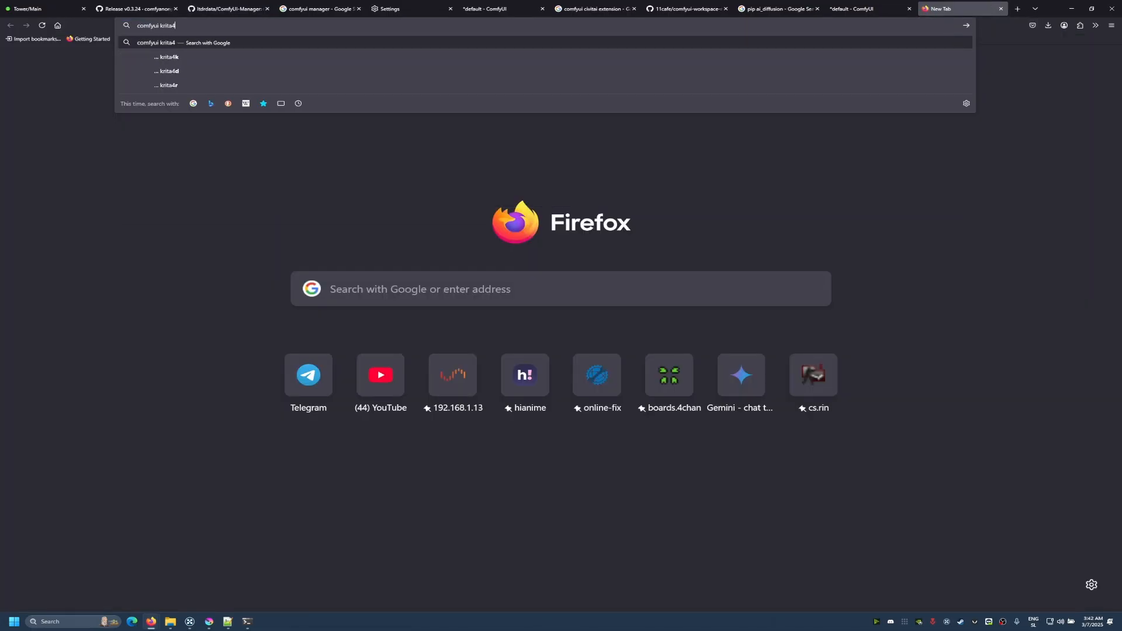
key("Return")
scroll(636, 268, "down", 3)
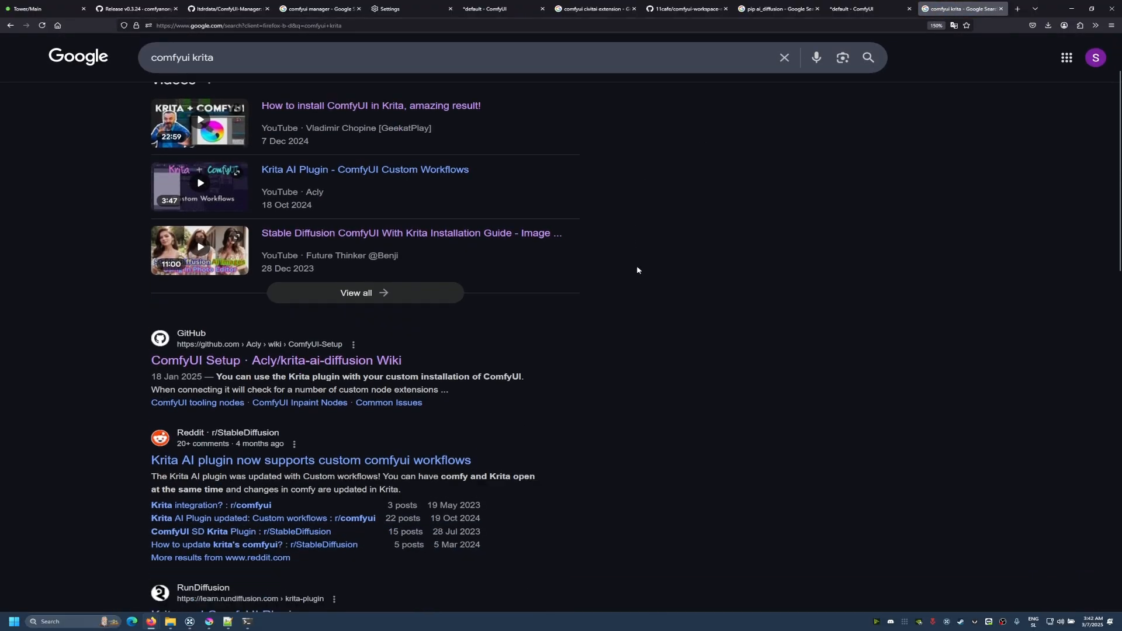
Open the krita-ai-diffusion ComfyUI Setup wiki page and read through its requirements and troubleshooting sections
left_click(261, 261)
scroll(734, 340, "down", 15)
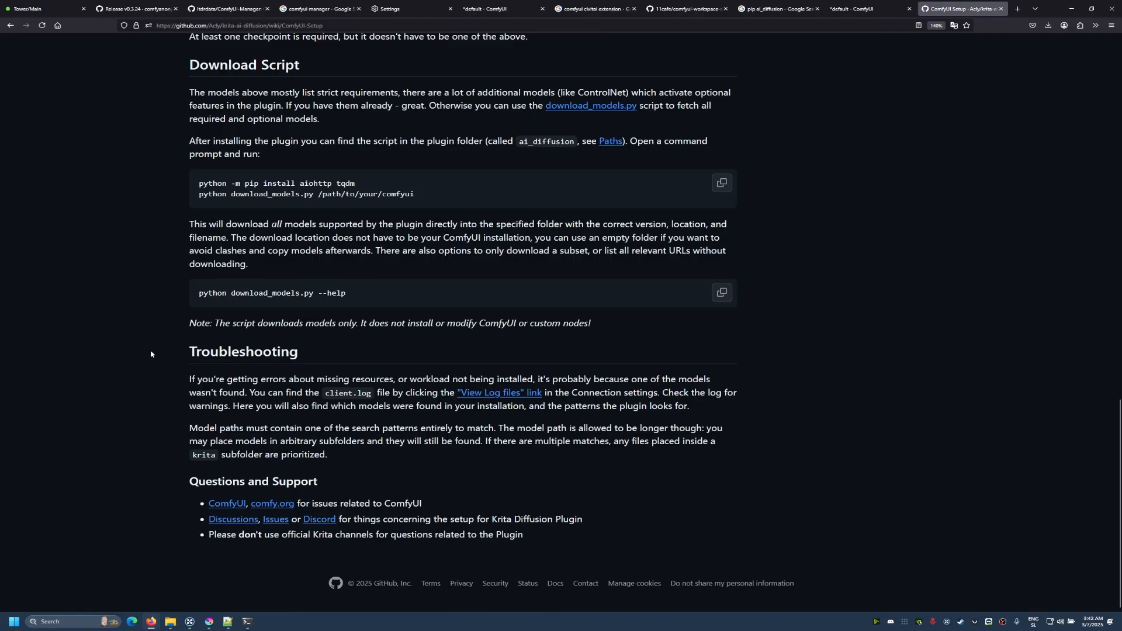
scroll(150, 354, "up", 20)
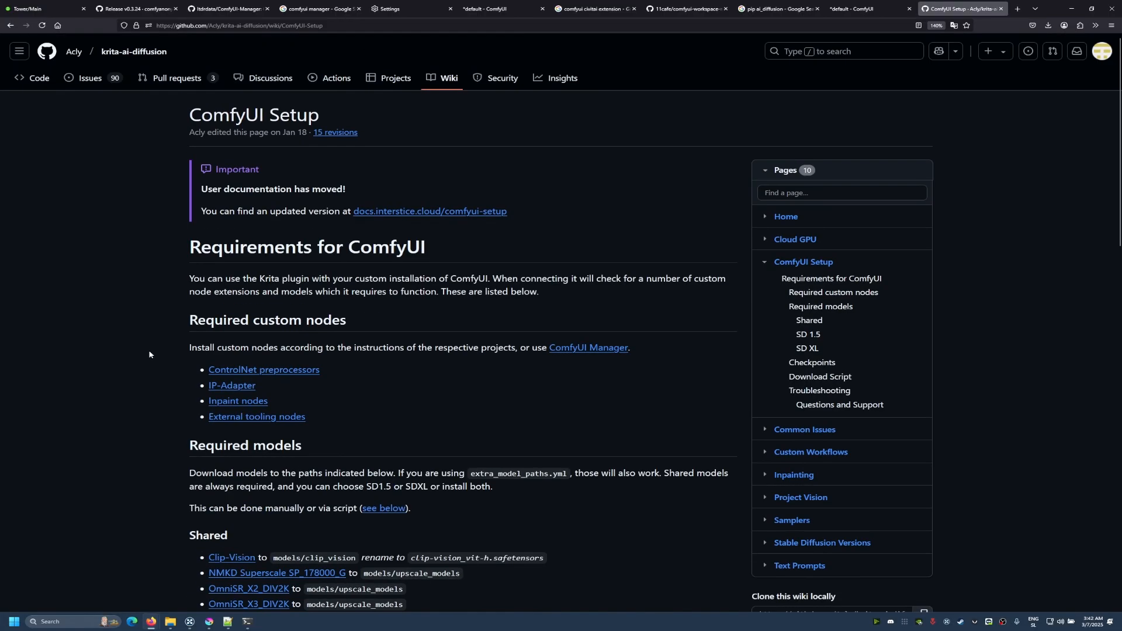
Switch to Krita and hide the AI Image Generation docker
key("alt+Tab")
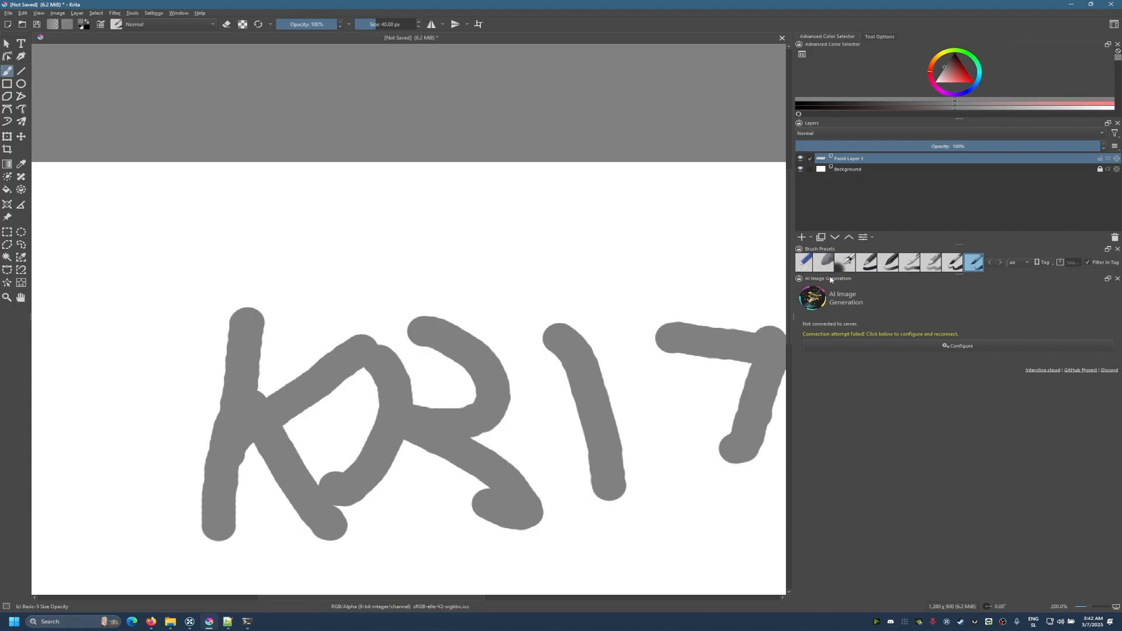
left_click(133, 14)
mouse_move(147, 23)
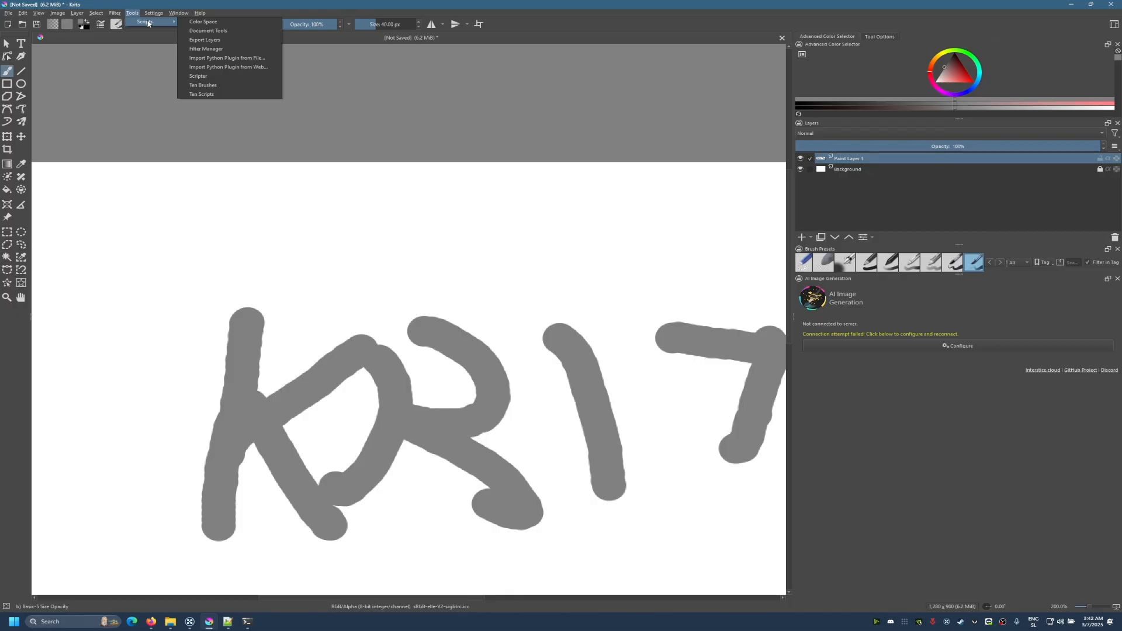
mouse_move(153, 13)
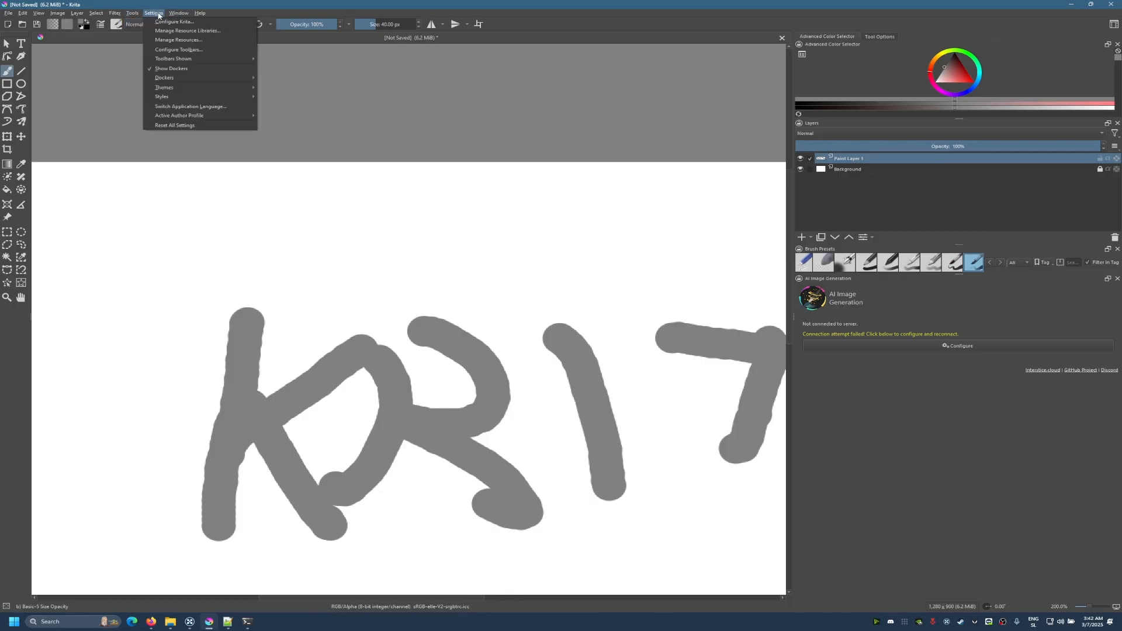
mouse_move(191, 80)
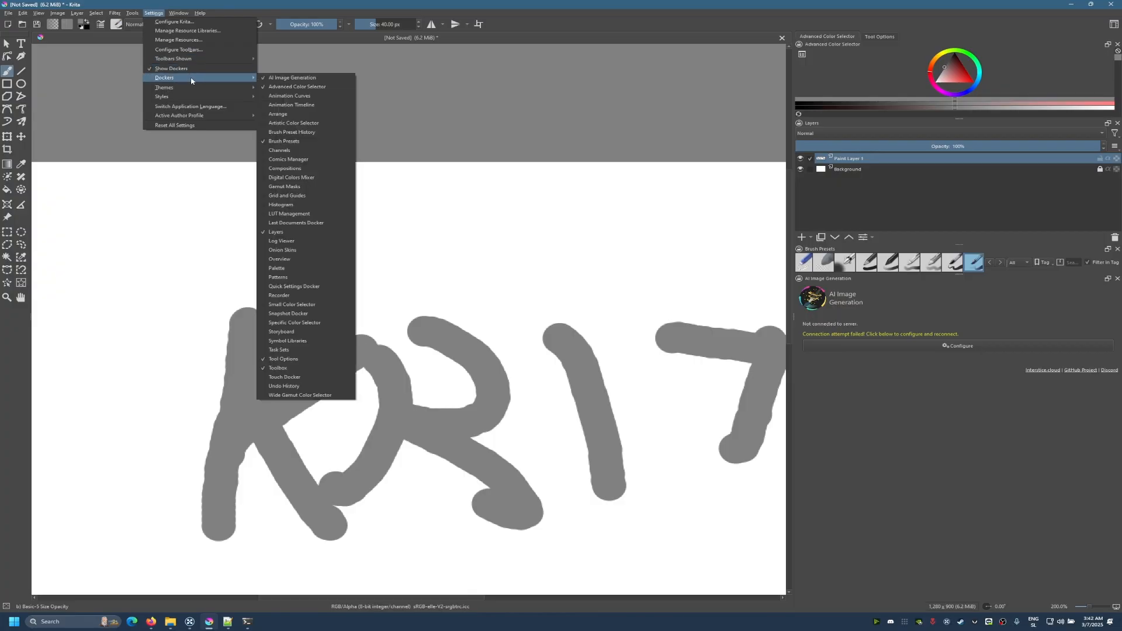
left_click(291, 78)
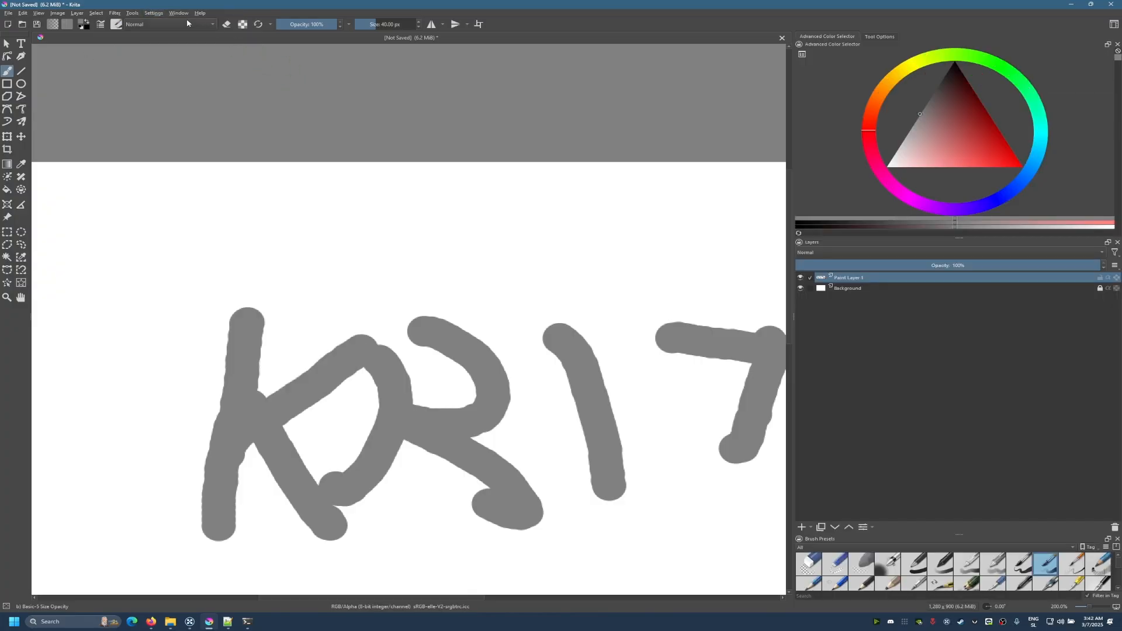
Show the AI Image Generation docker again
left_click(133, 13)
left_click(133, 13)
left_click(154, 13)
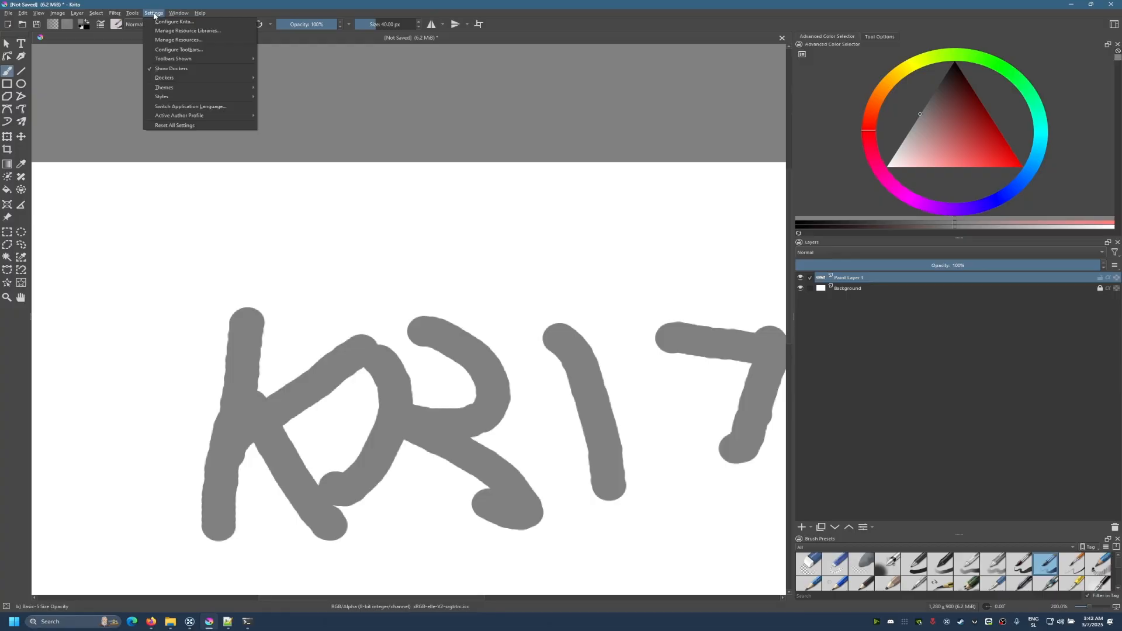
mouse_move(175, 77)
left_click(298, 78)
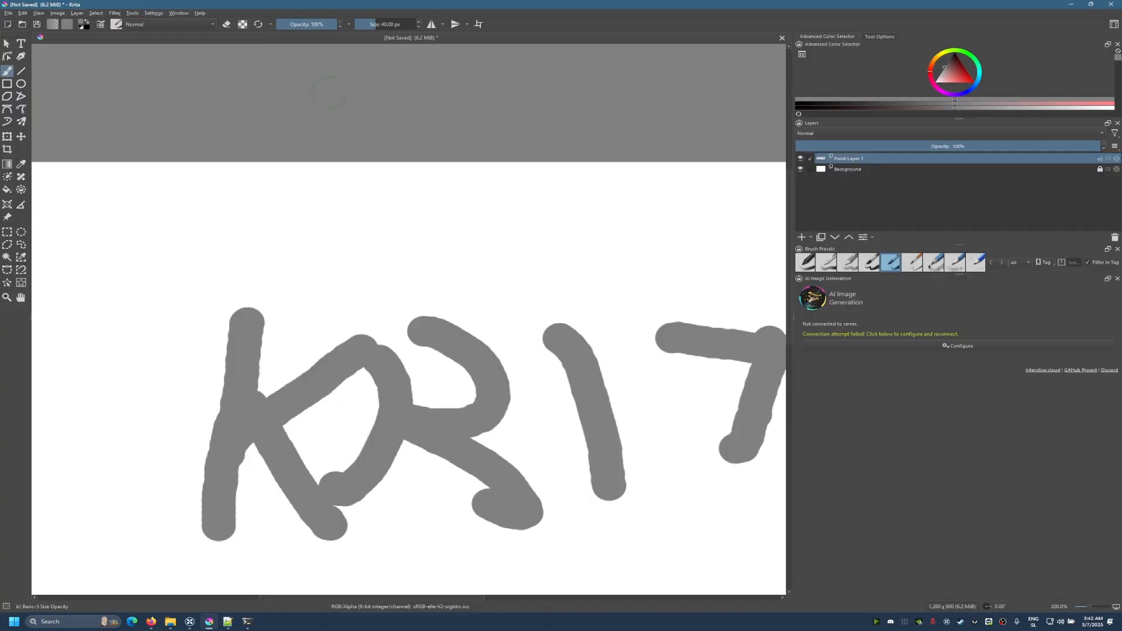
Open the AI Image Generation plugin's server configuration and highlight the Server URL 127.0.0.1:8188
left_click(916, 346)
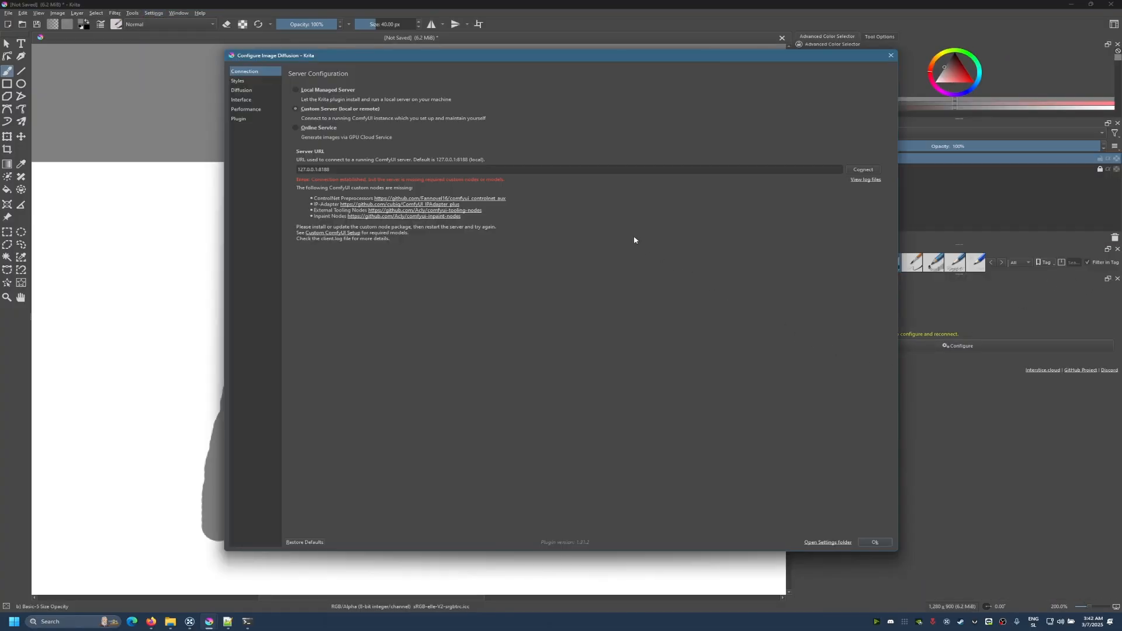
triple_click(332, 170)
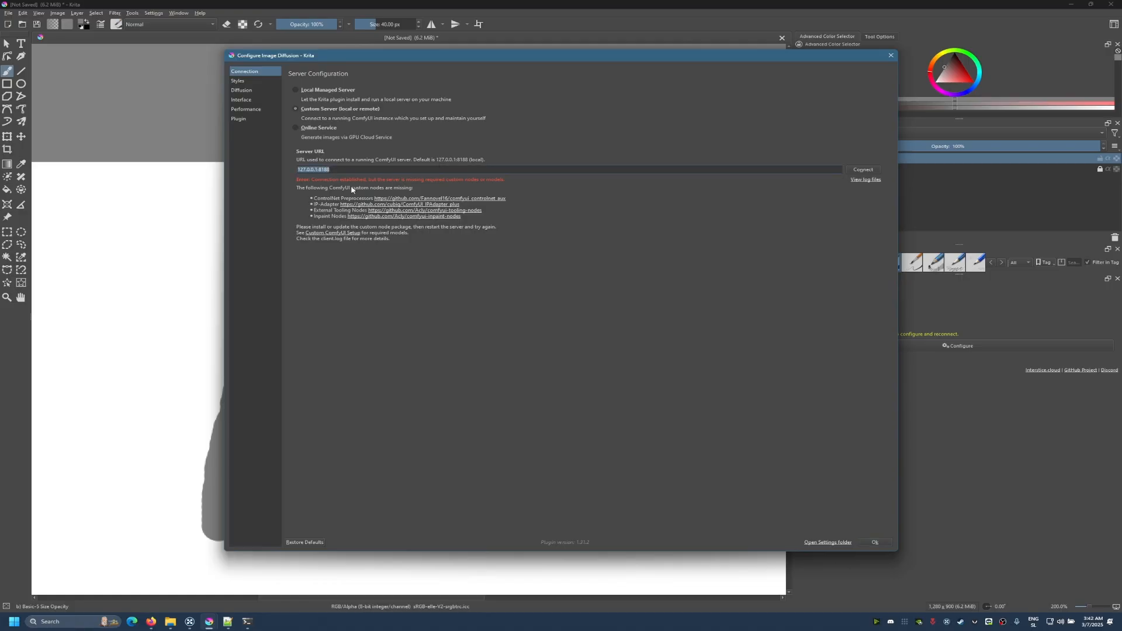
key("alt+Tab")
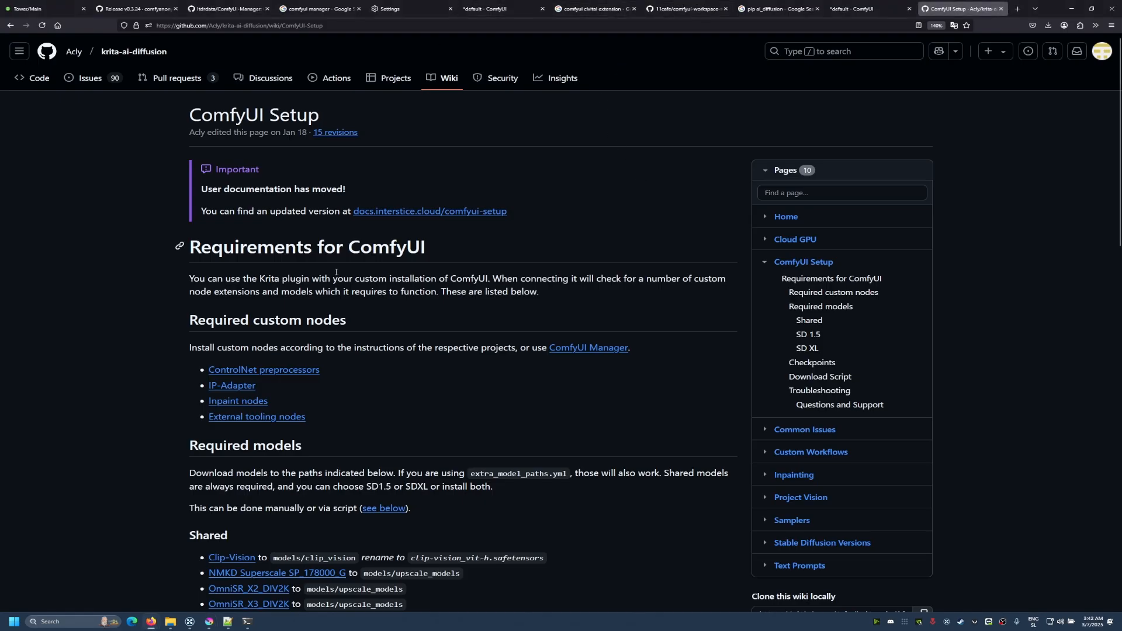
left_click(244, 622)
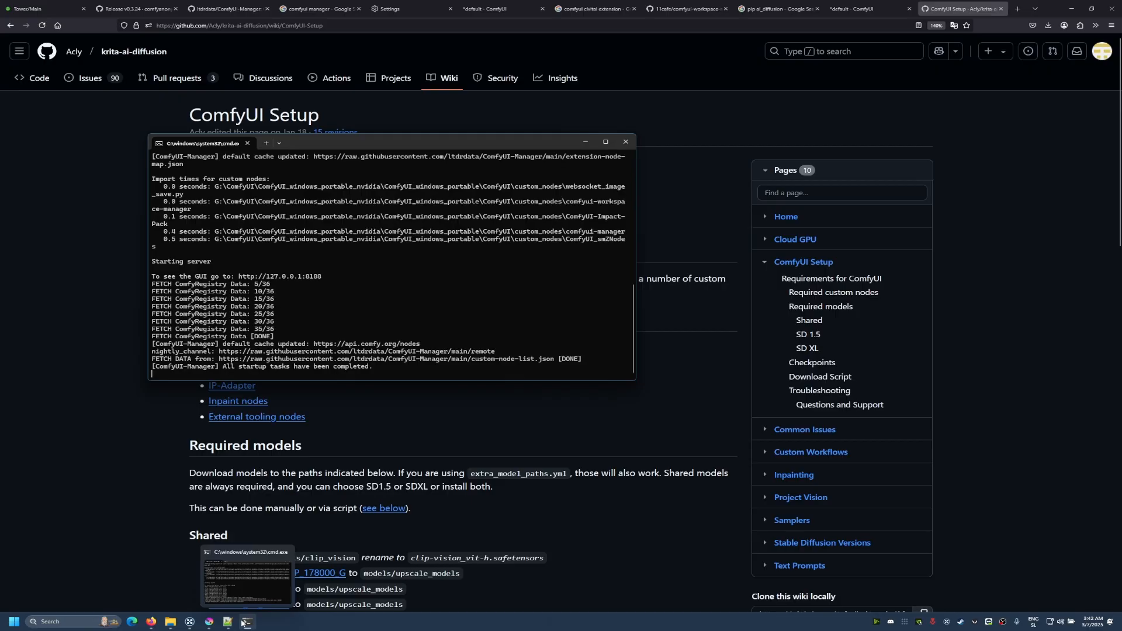
left_click(286, 277, "ctrl")
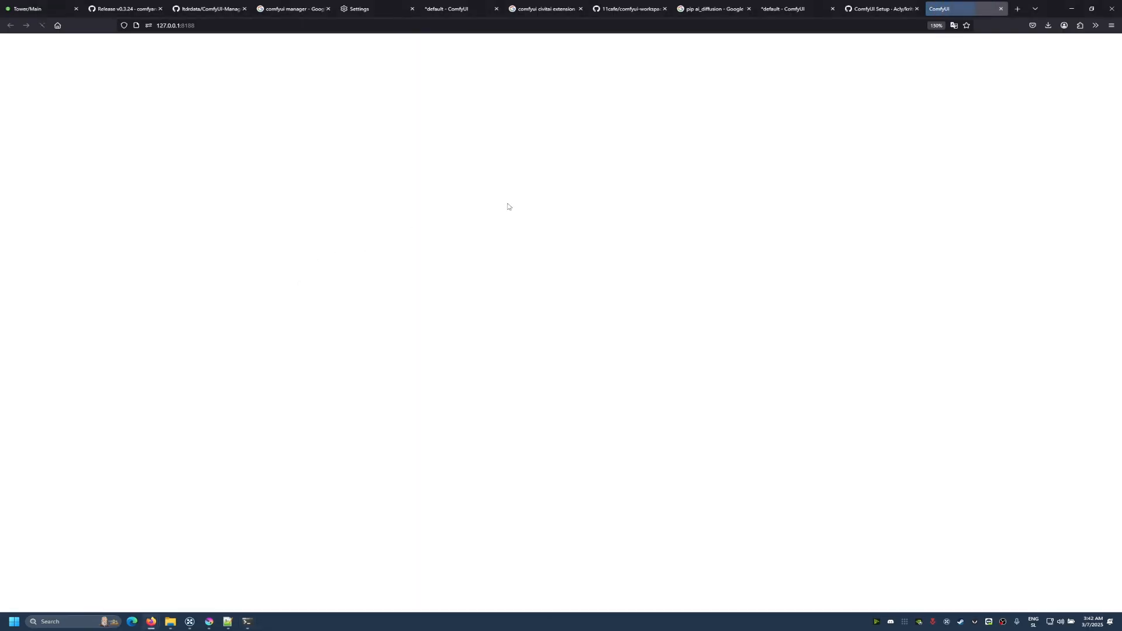
key("ctrl+l")
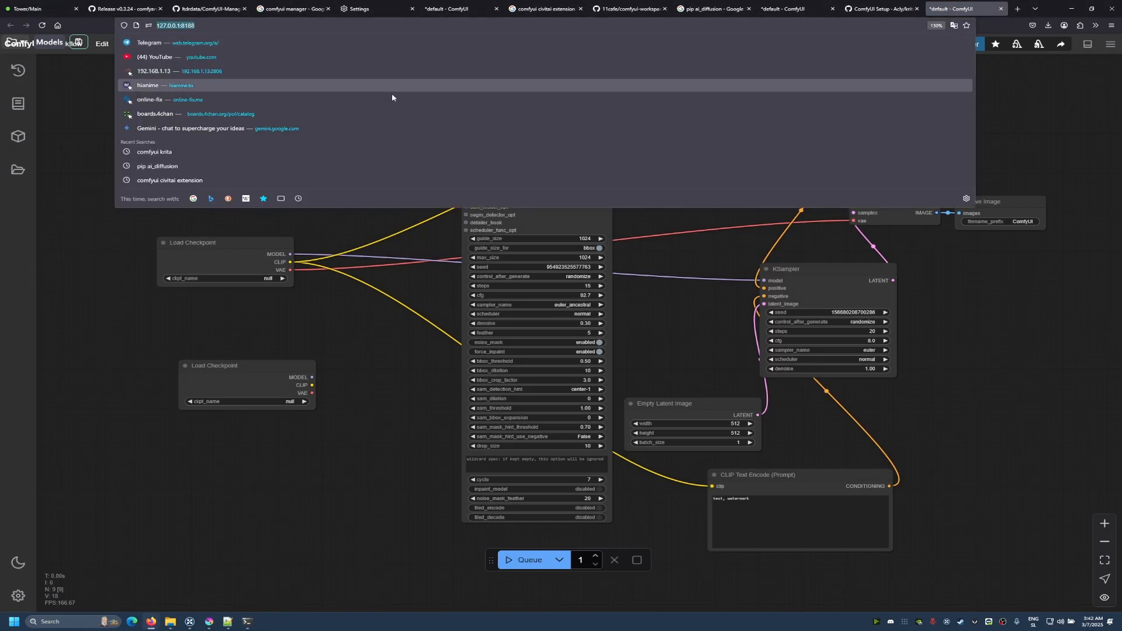
left_click(246, 624)
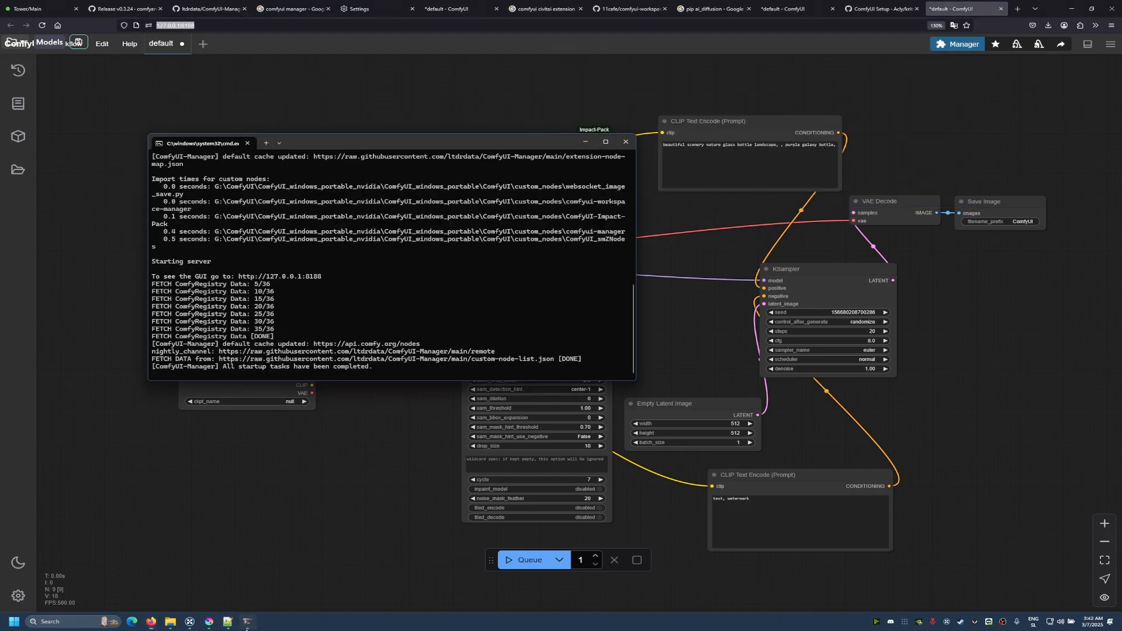
mouse_move(208, 622)
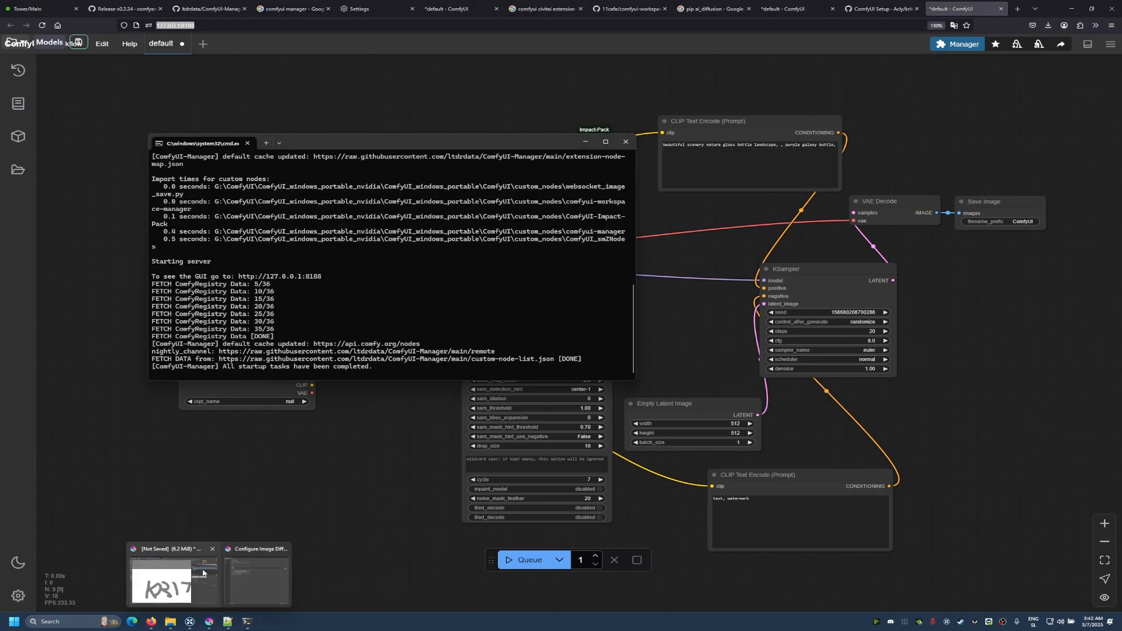
left_click(257, 578)
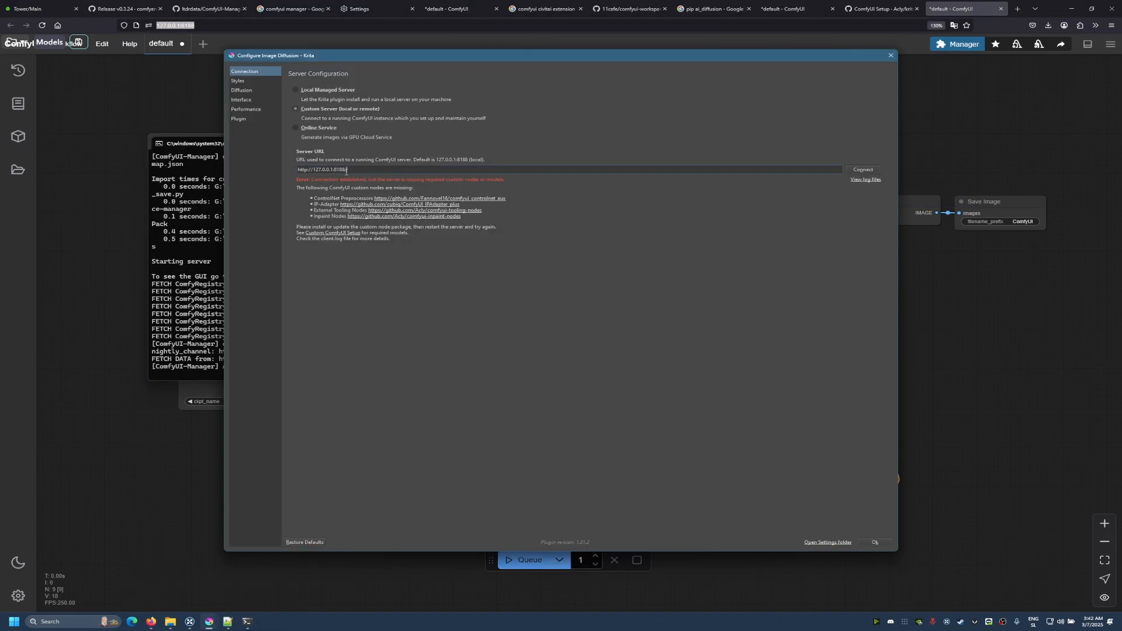
mouse_move(314, 169)
left_mouse_down()
mouse_move(349, 169)
mouse_move(295, 169)
left_mouse_up()
key("BackSpace")
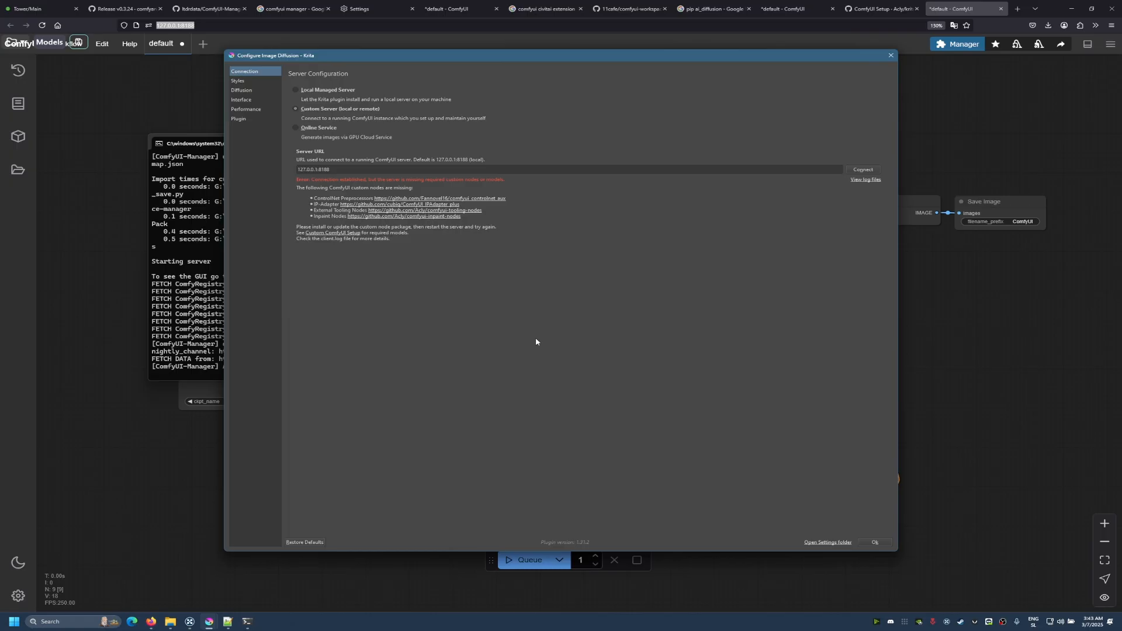
left_click(863, 172)
Open ComfyUI's Custom Nodes Manager and move Krita's configuration window aside so the custom nodes list is readable behind it
left_click(997, 138)
left_click(957, 44)
left_click(577, 244)
left_click(301, 117)
key("alt+Tab")
left_click_drag(524, 57, 874, 161)
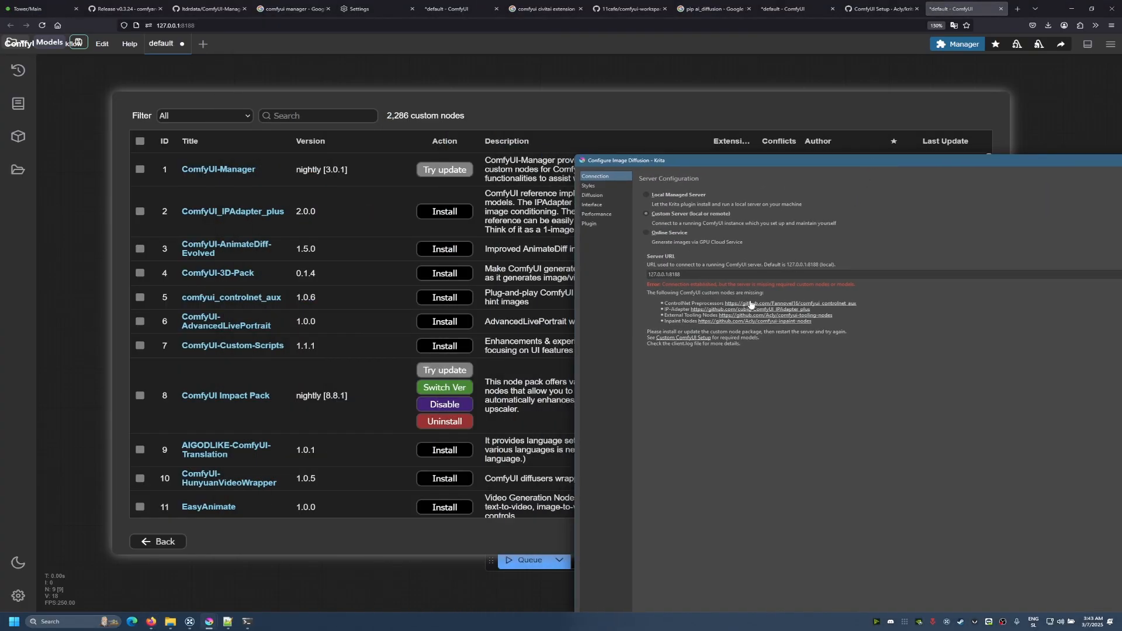
Search the custom nodes for "controlnet" and install the nightly version of comfyui_controlnet_aux
left_click(349, 117)
type("con")
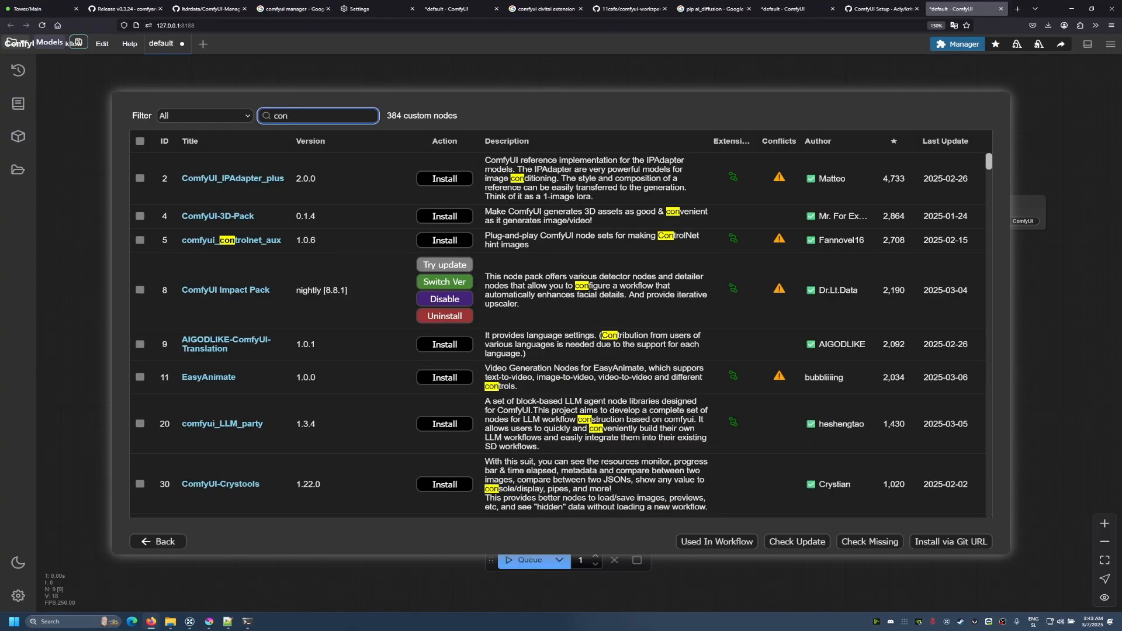
type("trolnet")
key("alt+Tab")
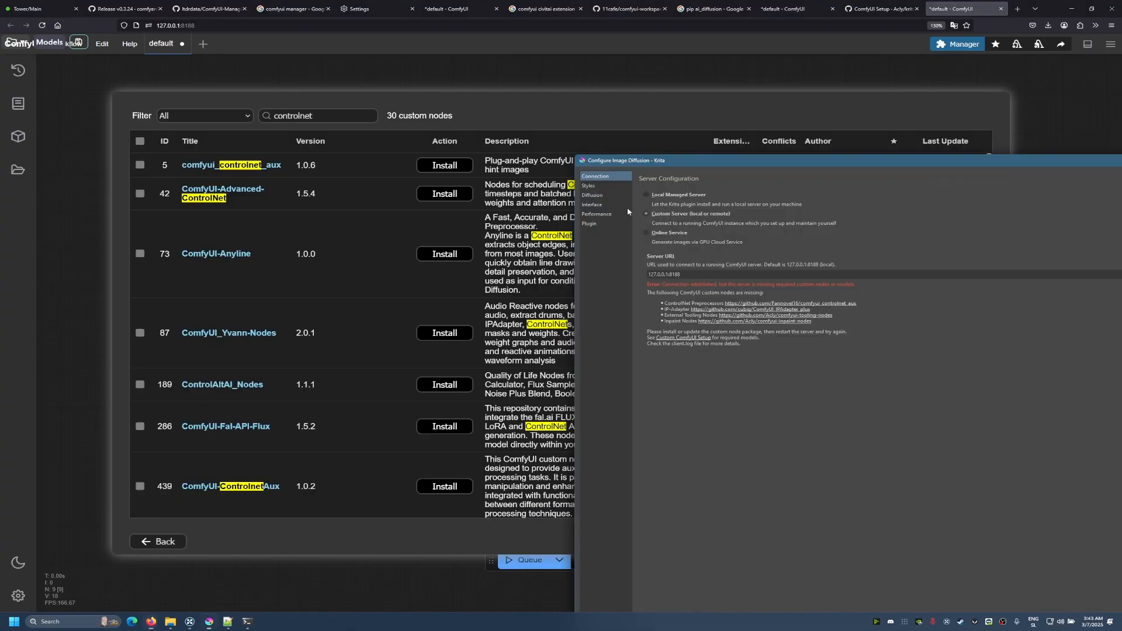
key("alt+Tab")
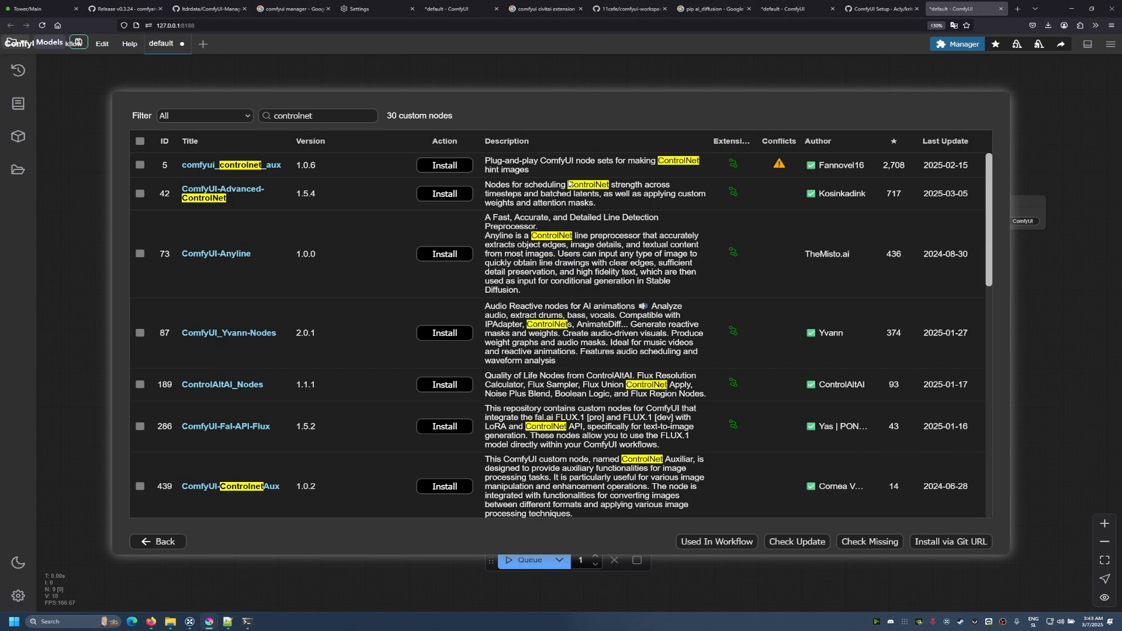
key("alt+Tab")
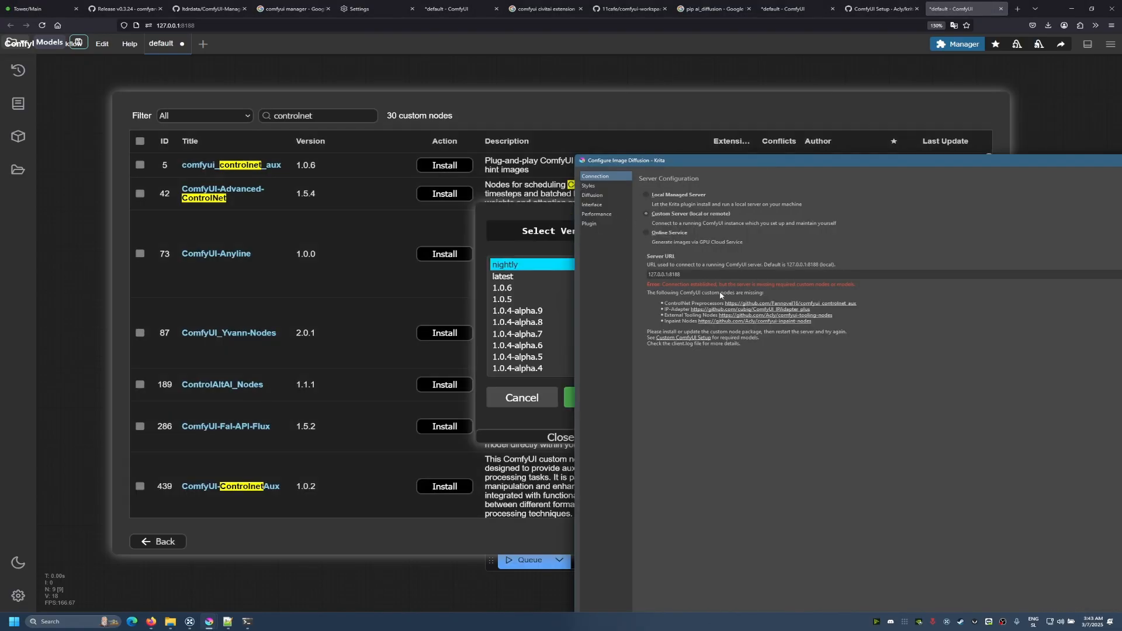
key("alt+Tab")
key("Return")
key("alt+Tab")
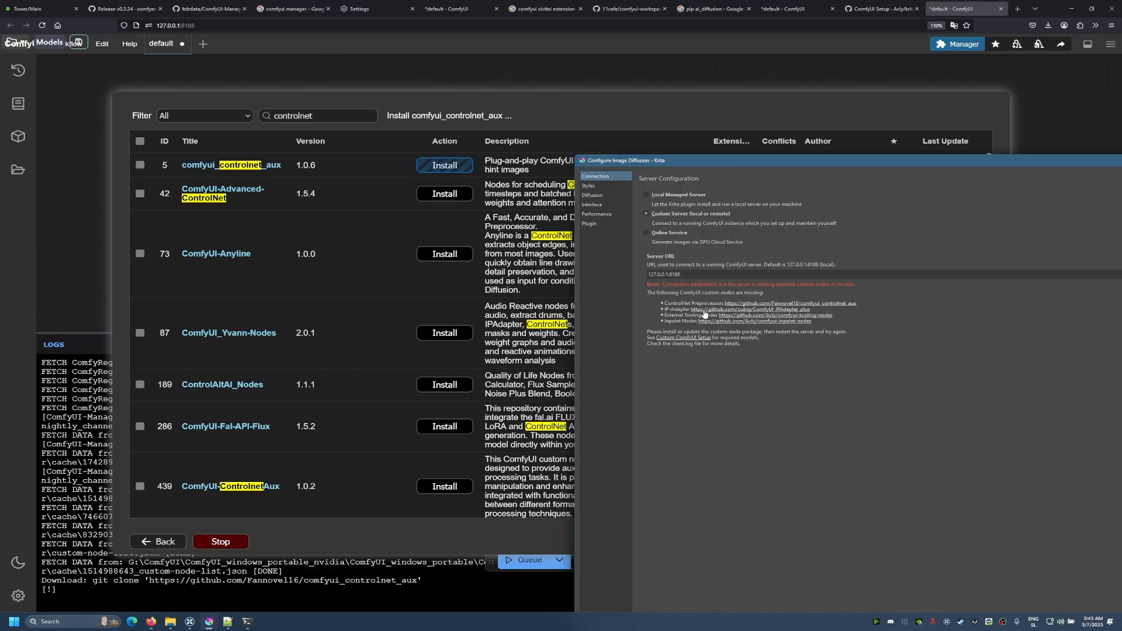
Examine the krita-ai-diffusion ComfyUI Setup wiki page for required custom nodes and models, and compare it with the plugin's missing nodes
left_click(628, 8)
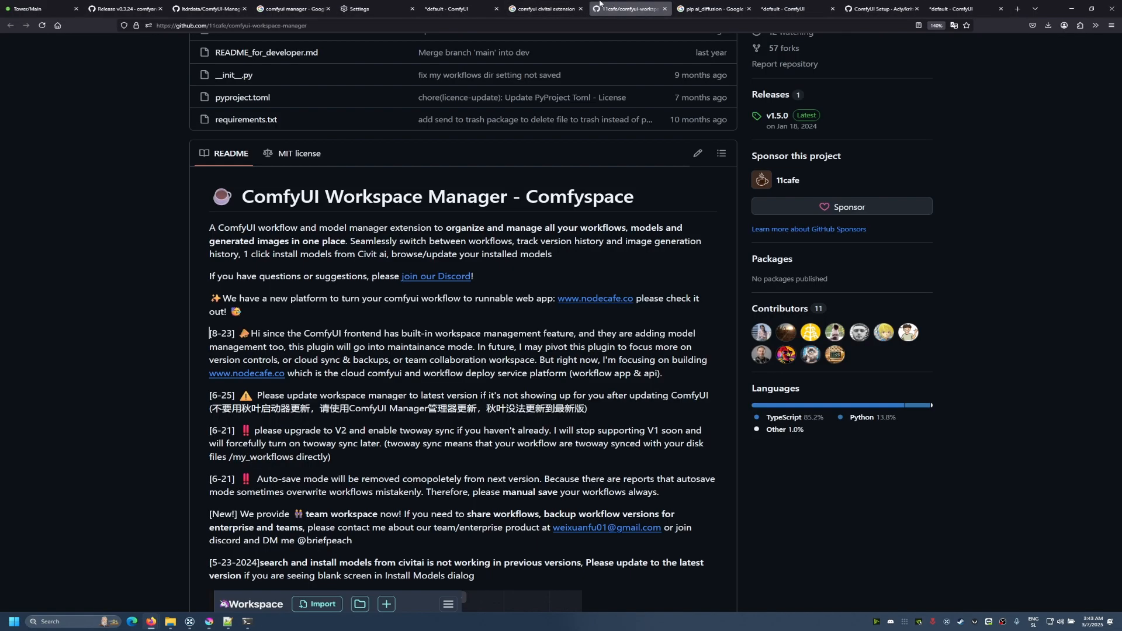
left_click(559, 6)
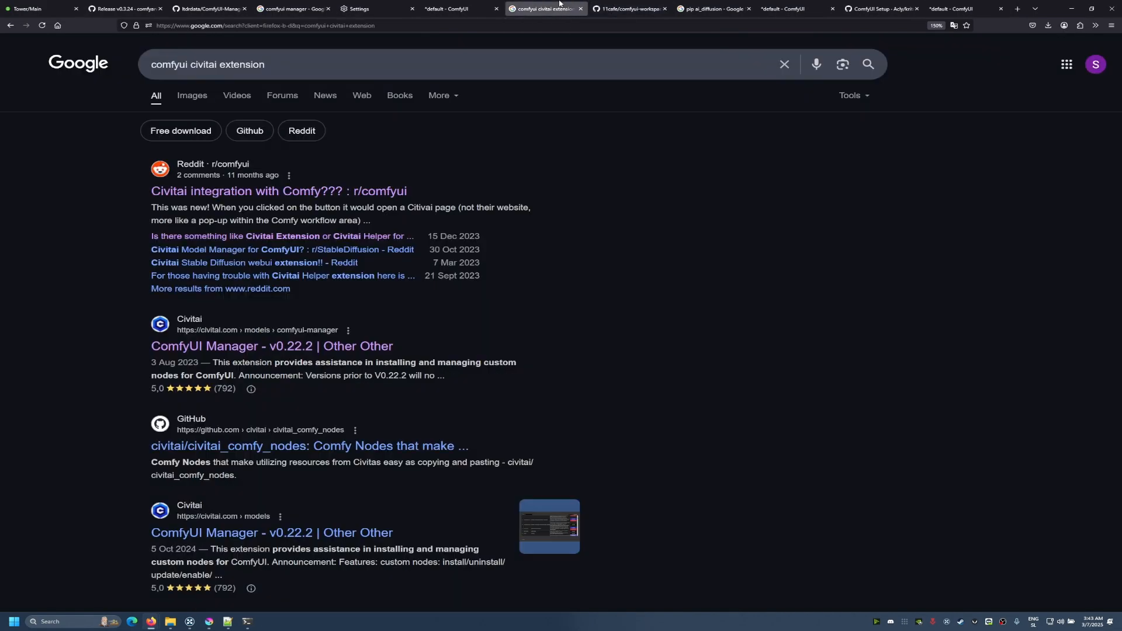
left_click(868, 5)
scroll(63, 244, "down", 6)
scroll(63, 245, "up", 3)
scroll(64, 244, "down", 10)
scroll(63, 245, "down", 1)
middle_click(100, 404)
left_click(246, 371)
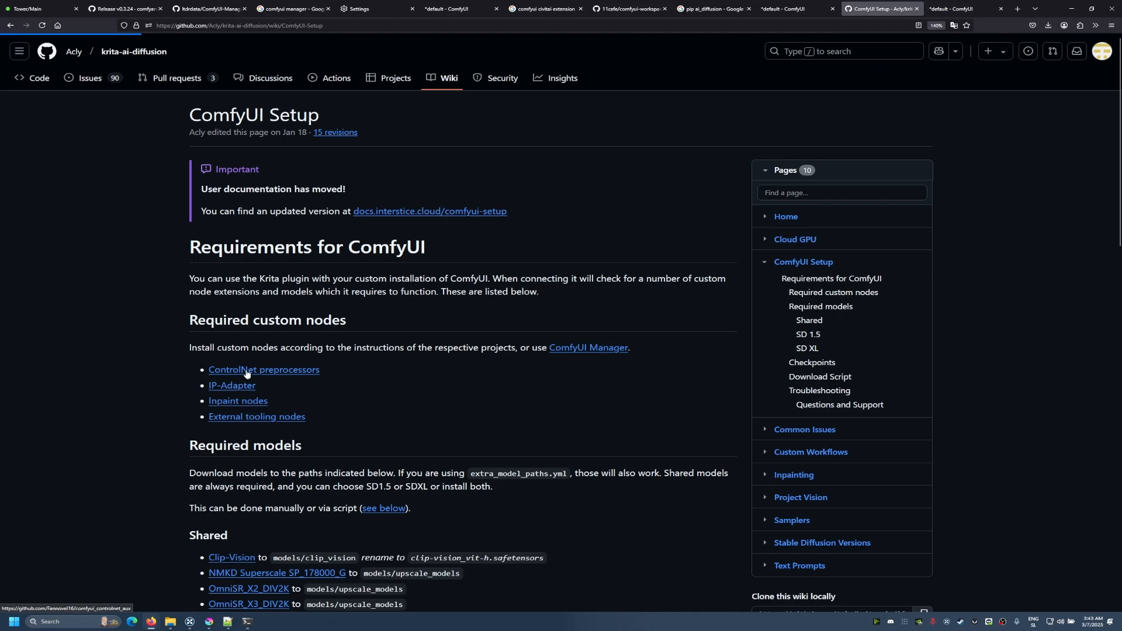
key("alt+Left")
key("alt+Tab")
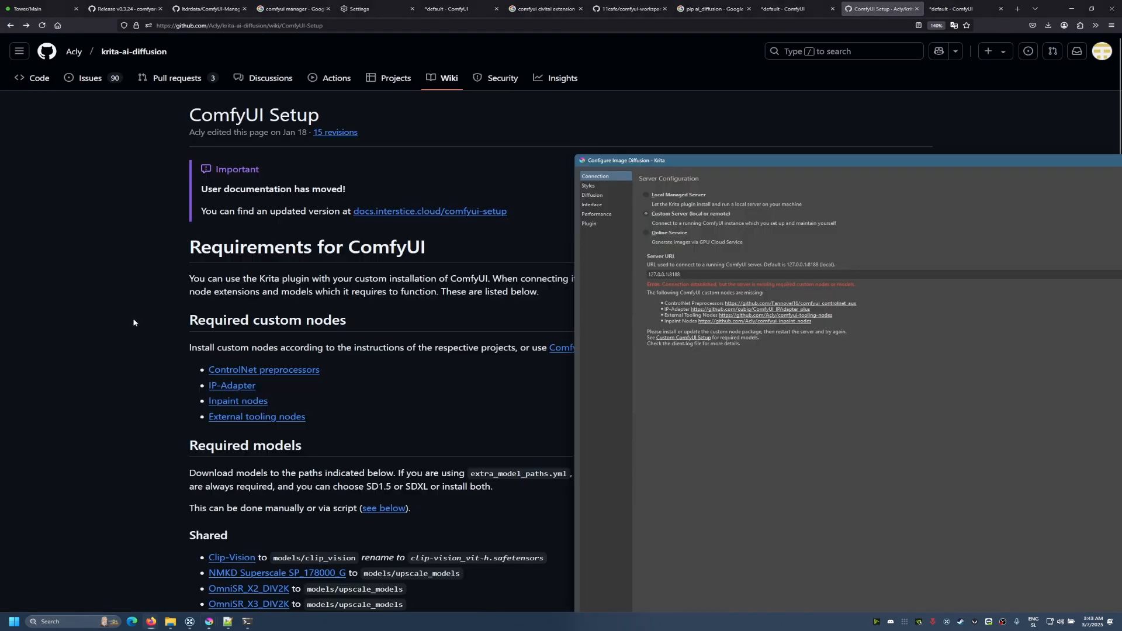
Open the Custom Nodes Manager in the other ComfyUI browser tab
left_click(786, 8)
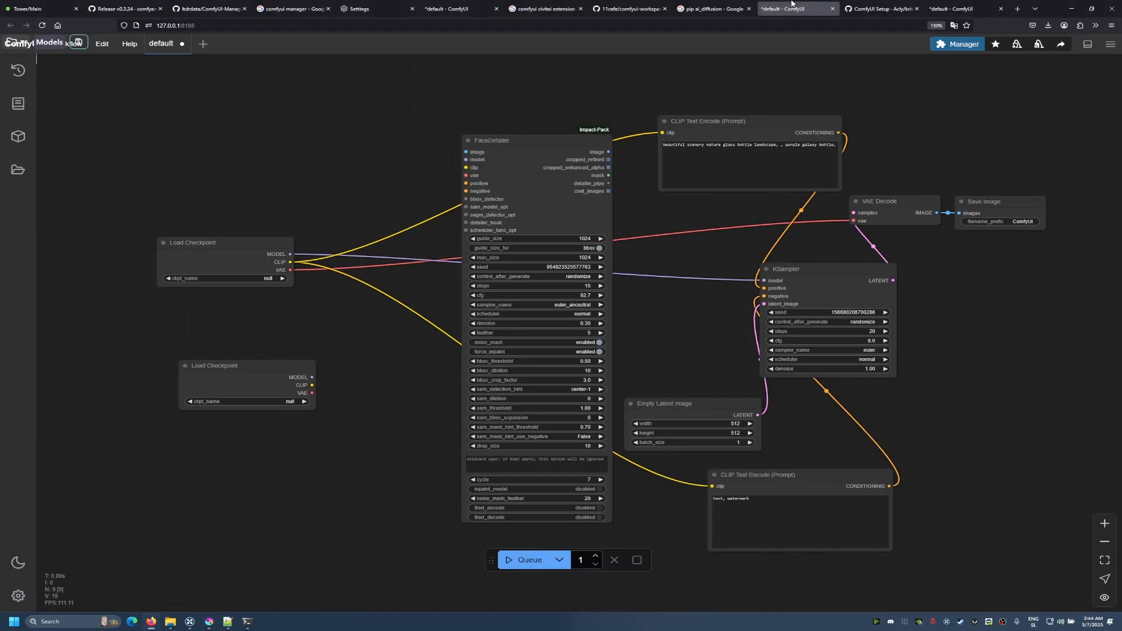
key("alt+Tab")
key("alt+Tab")
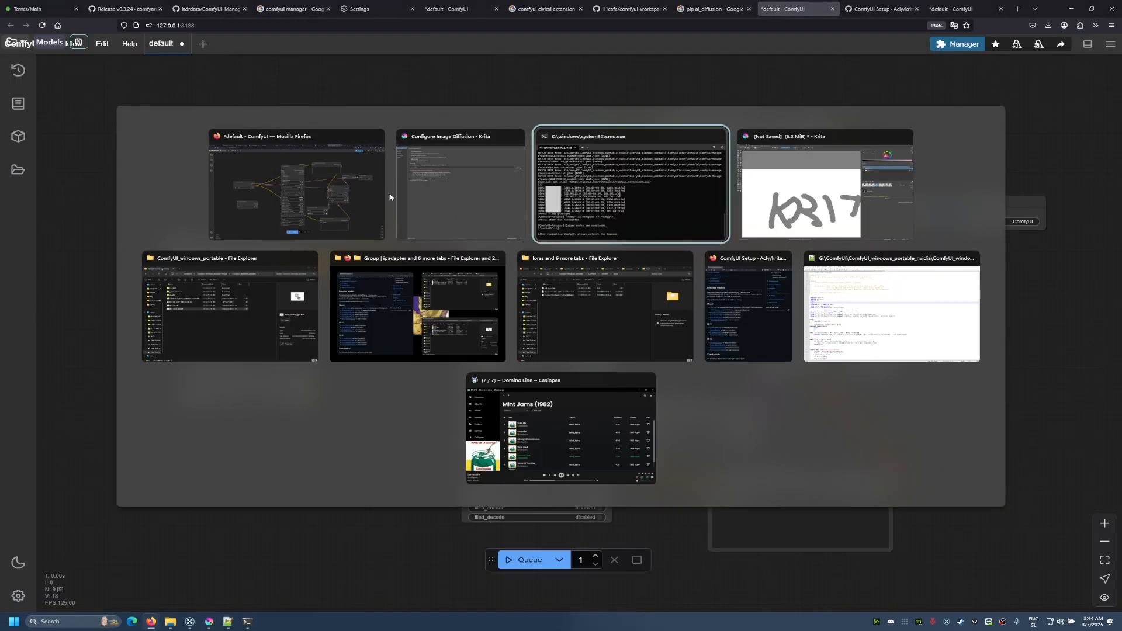
left_click(296, 193)
left_click(967, 45)
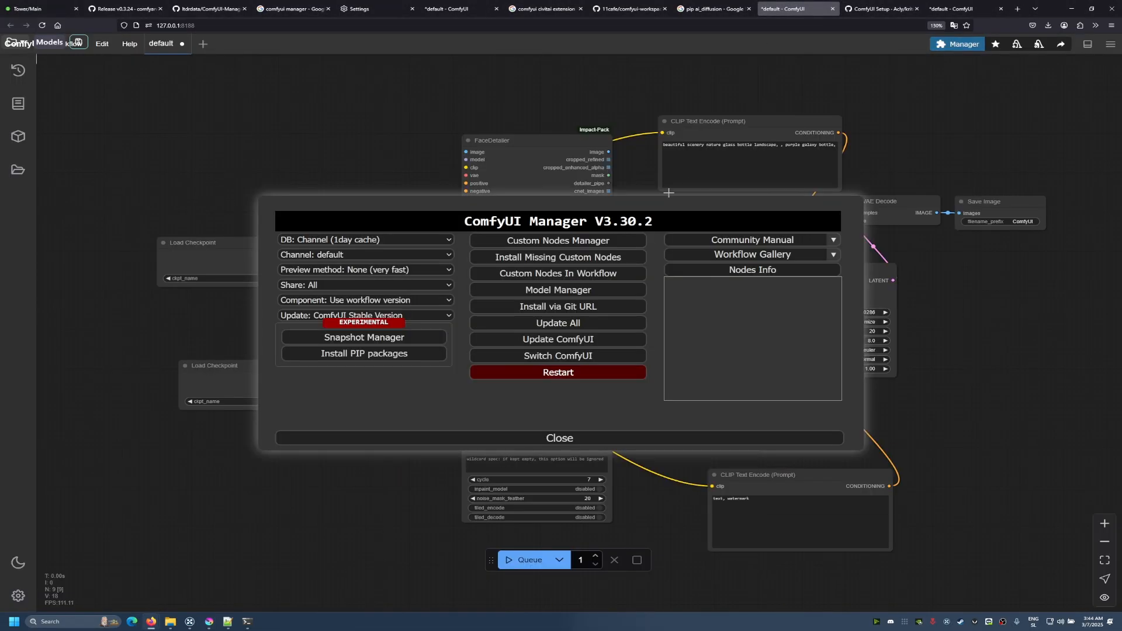
left_click(558, 240)
Search the custom nodes for "ipada", compare the results with the plugin's missing nodes, and check ComfyUI_IPAdapter_plus for conflicts
key("alt+Tab")
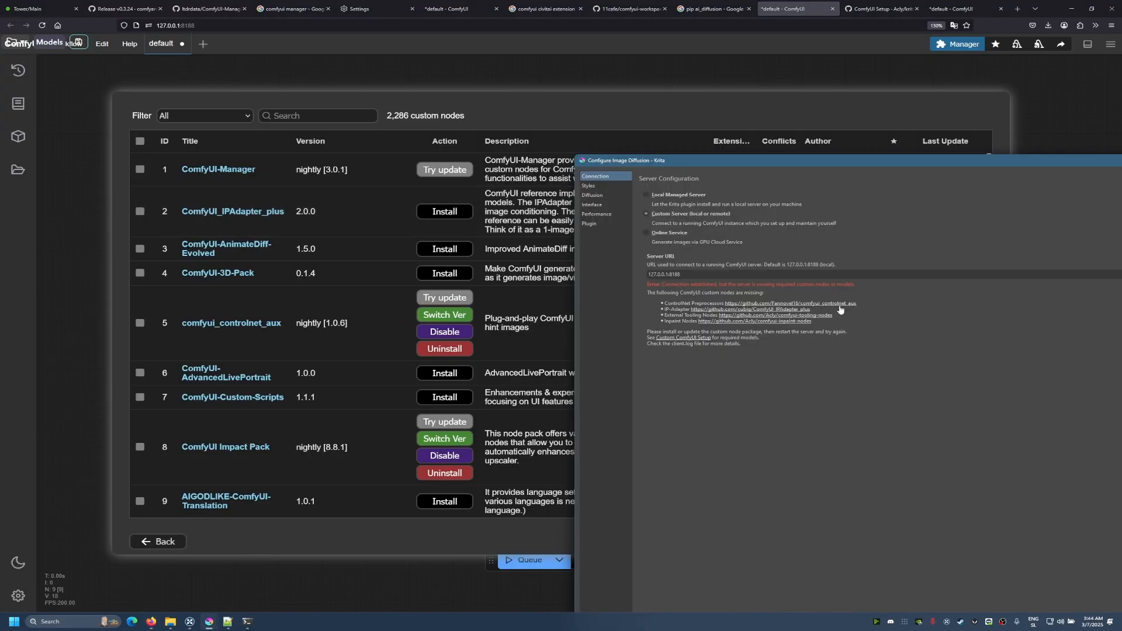
key("alt+Tab")
left_click(295, 115)
type("ipada")
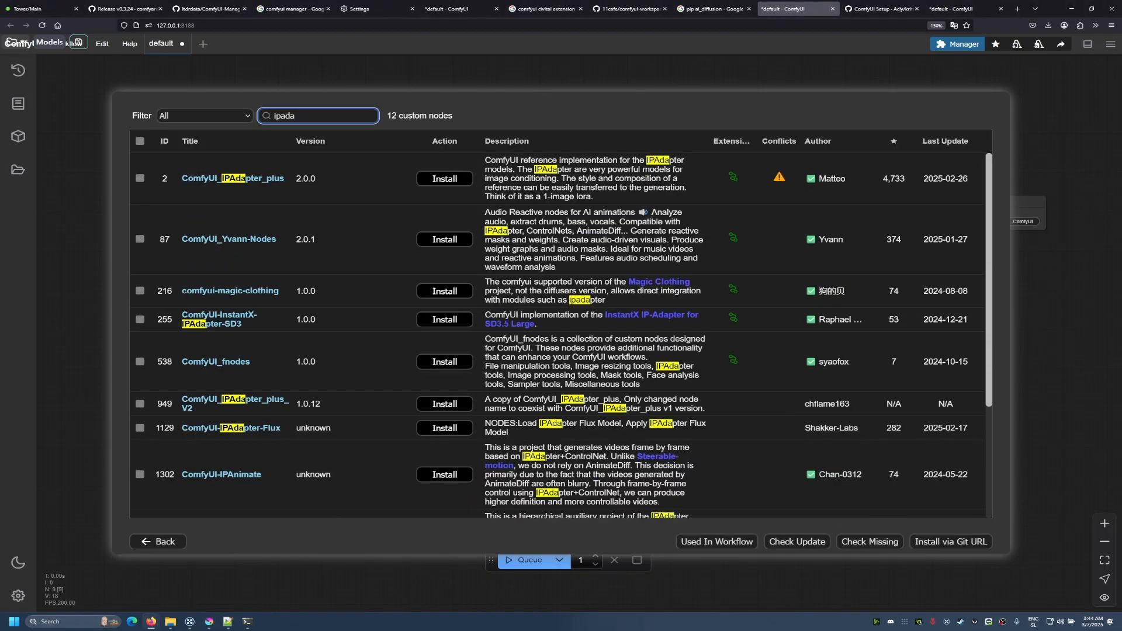
key("alt+Tab")
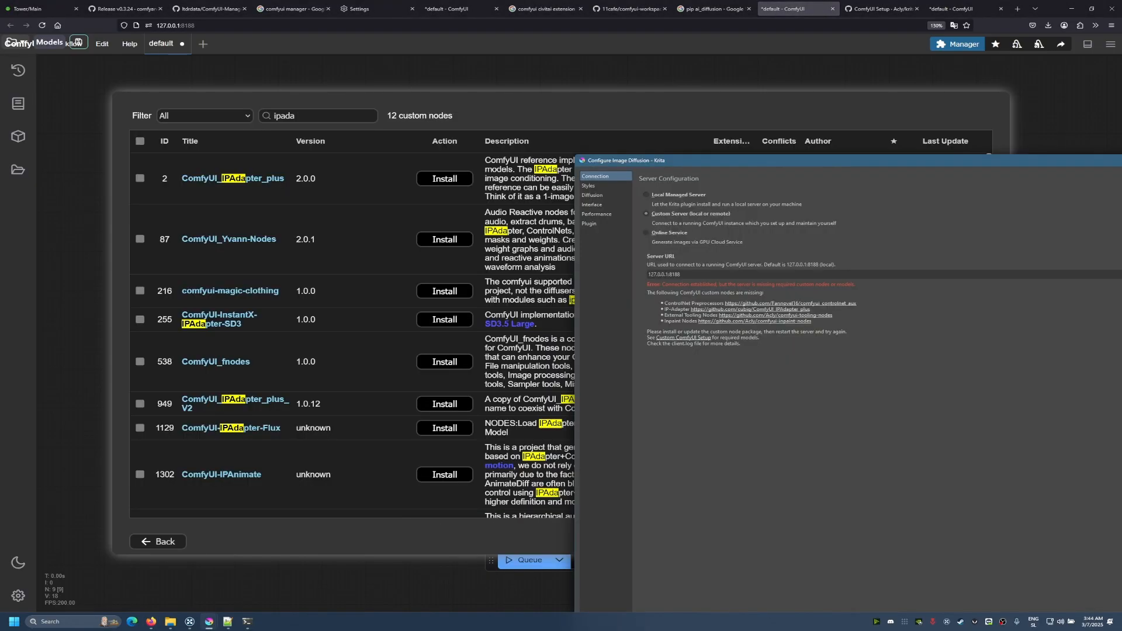
key("alt+Tab")
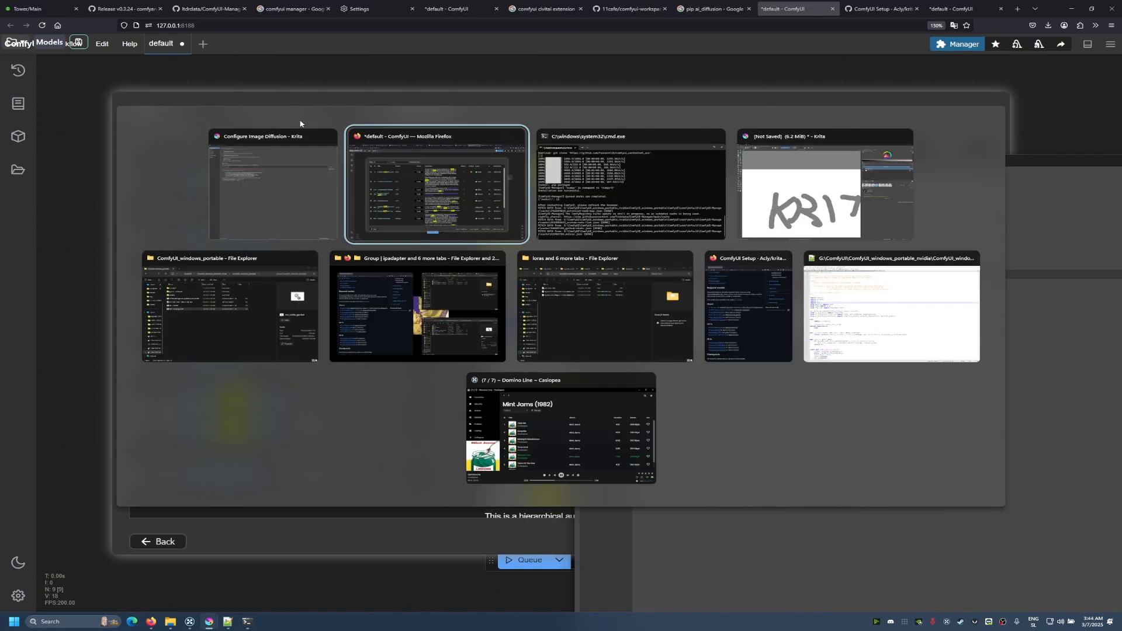
scroll(718, 318, "down", 3)
scroll(718, 318, "up", 3)
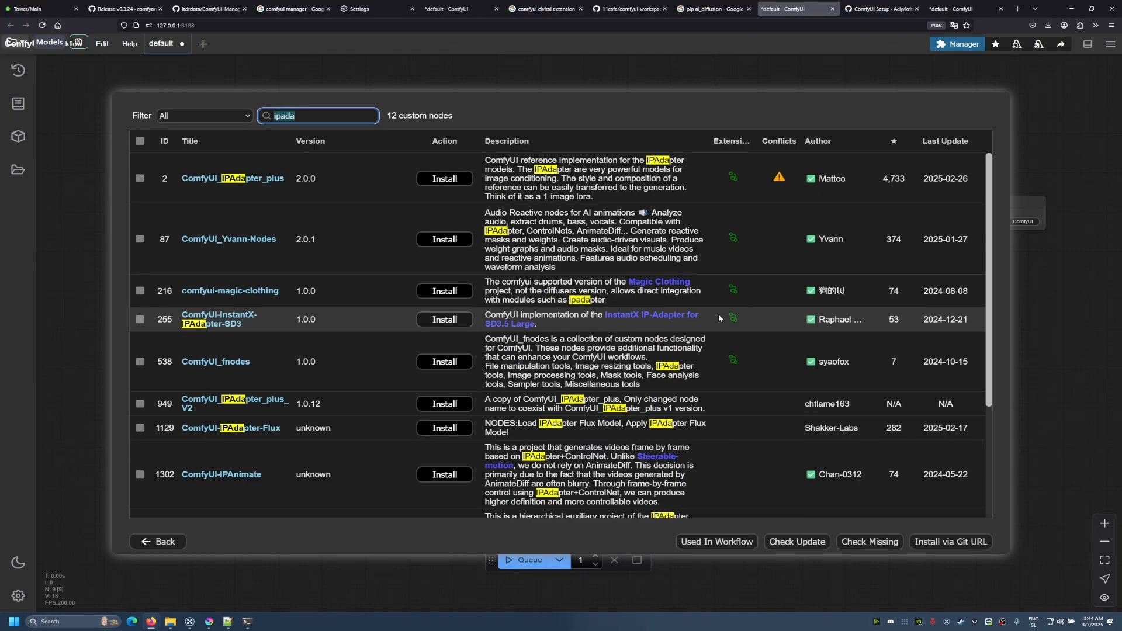
mouse_move(775, 178)
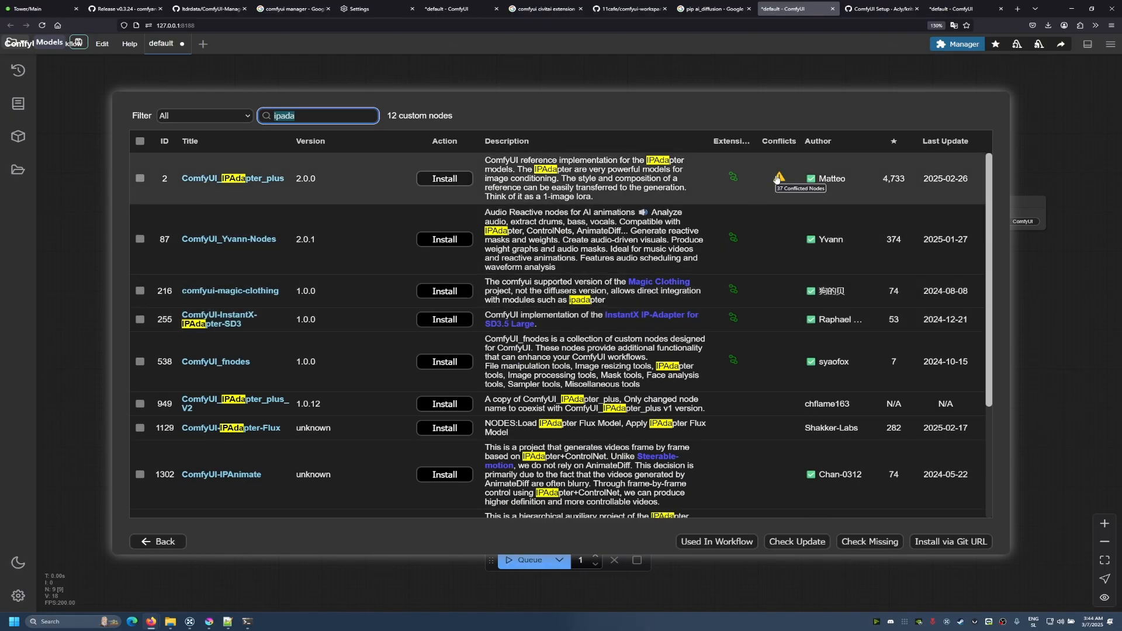
left_click(776, 179)
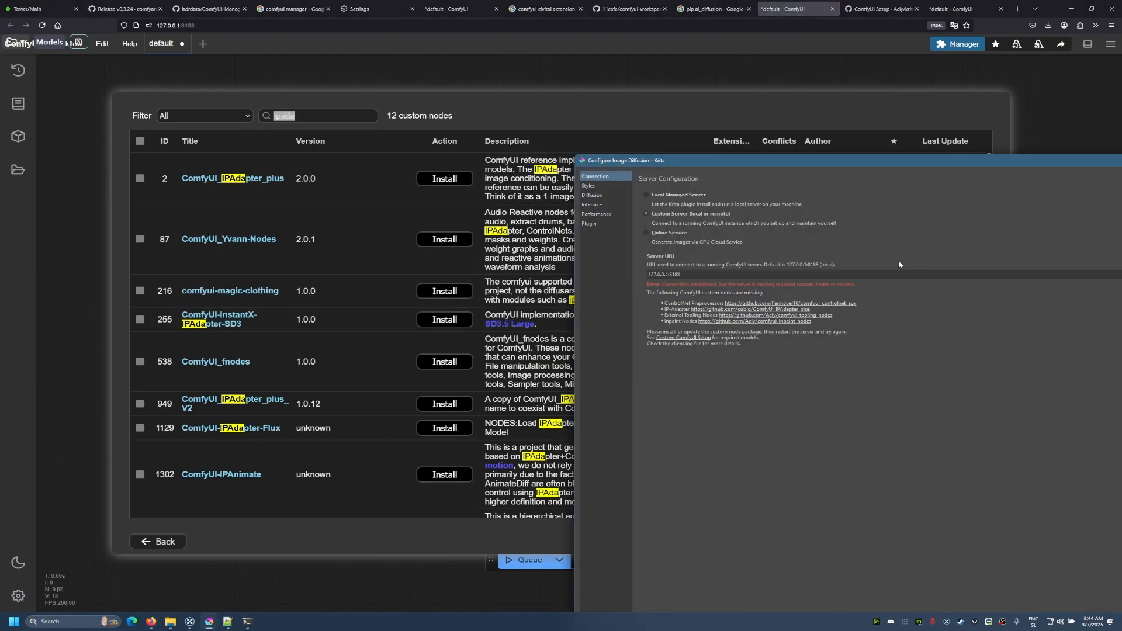
Open the ComfyUI_IPAdapter_plus GitHub repository from the plugin's missing nodes list and look through its README
left_click(787, 312)
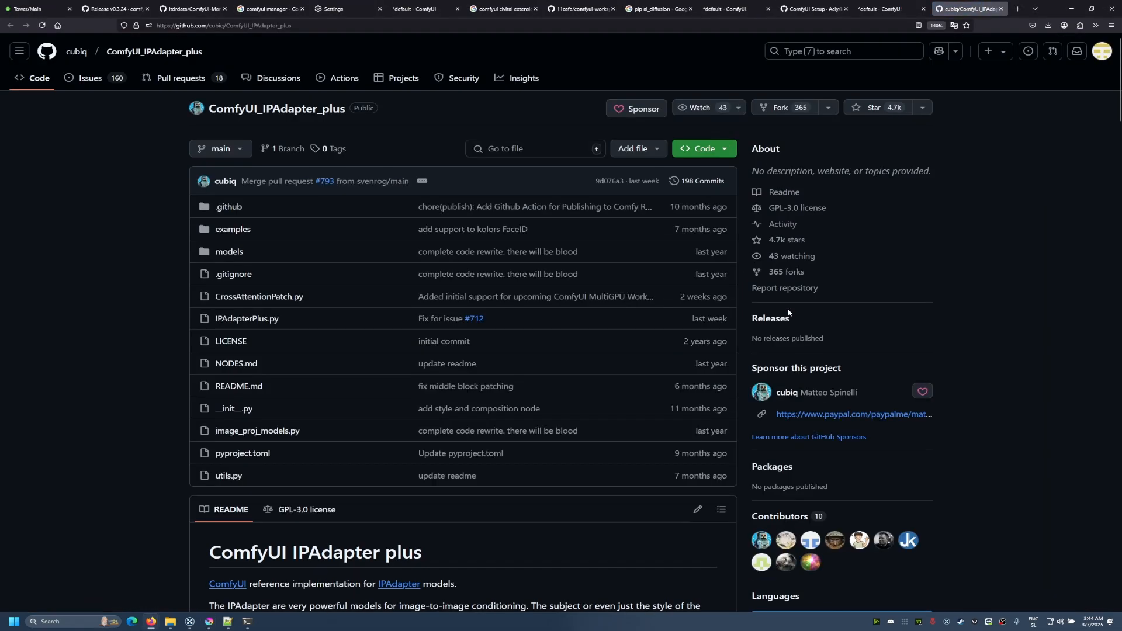
scroll(650, 285, "down", 5)
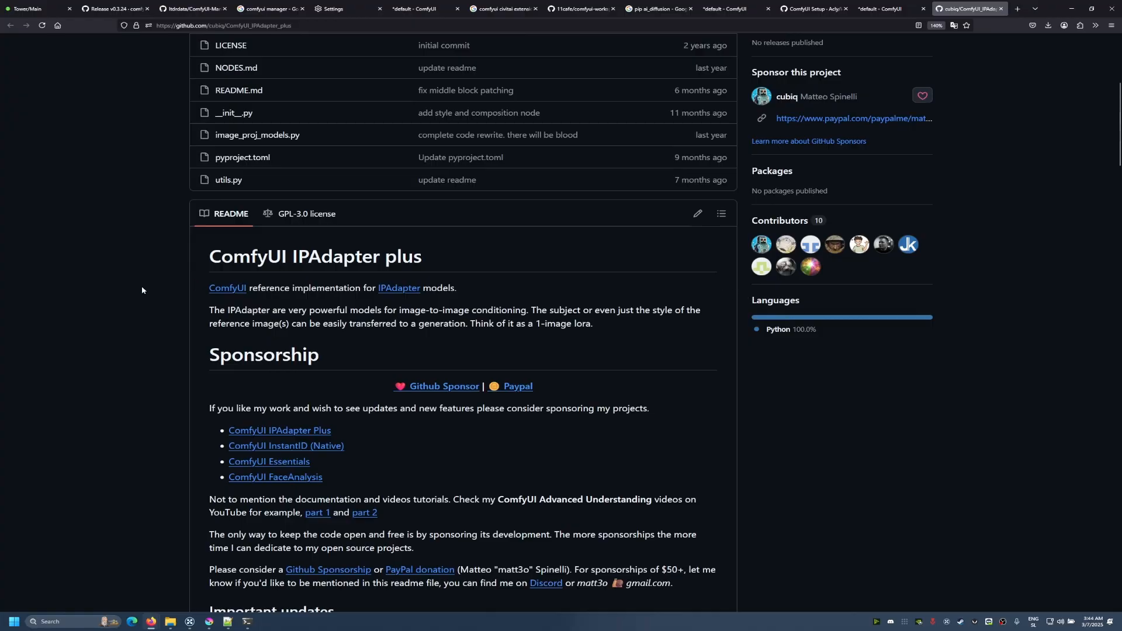
scroll(141, 290, "down", 5)
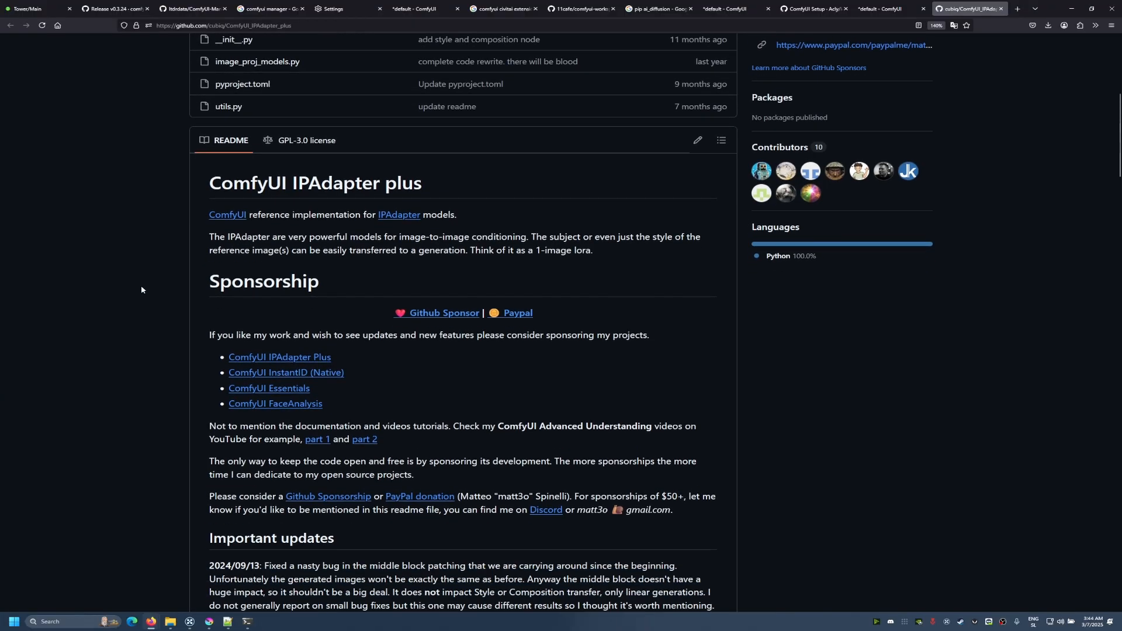
scroll(120, 400, "up", 10)
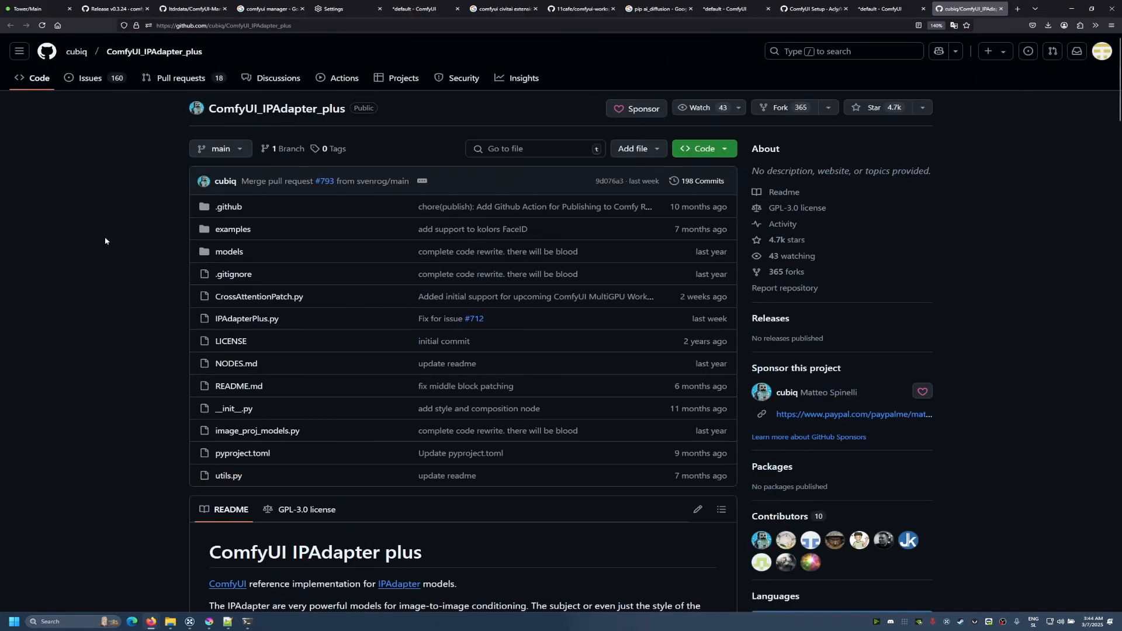
key("alt+Tab")
key("alt+Tab")
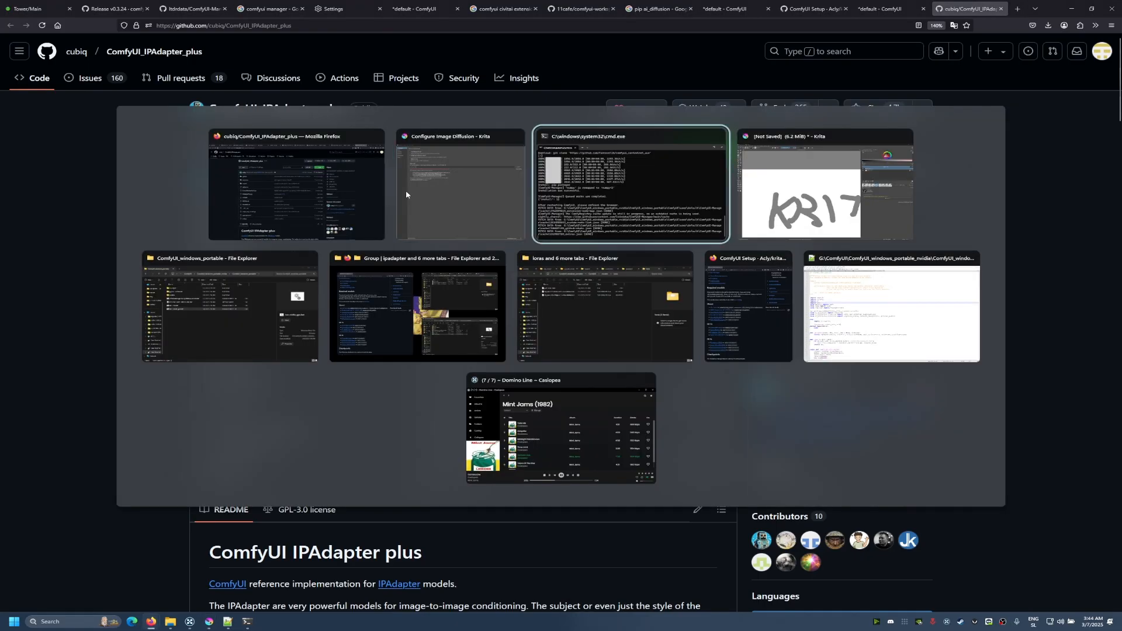
key("alt+Tab")
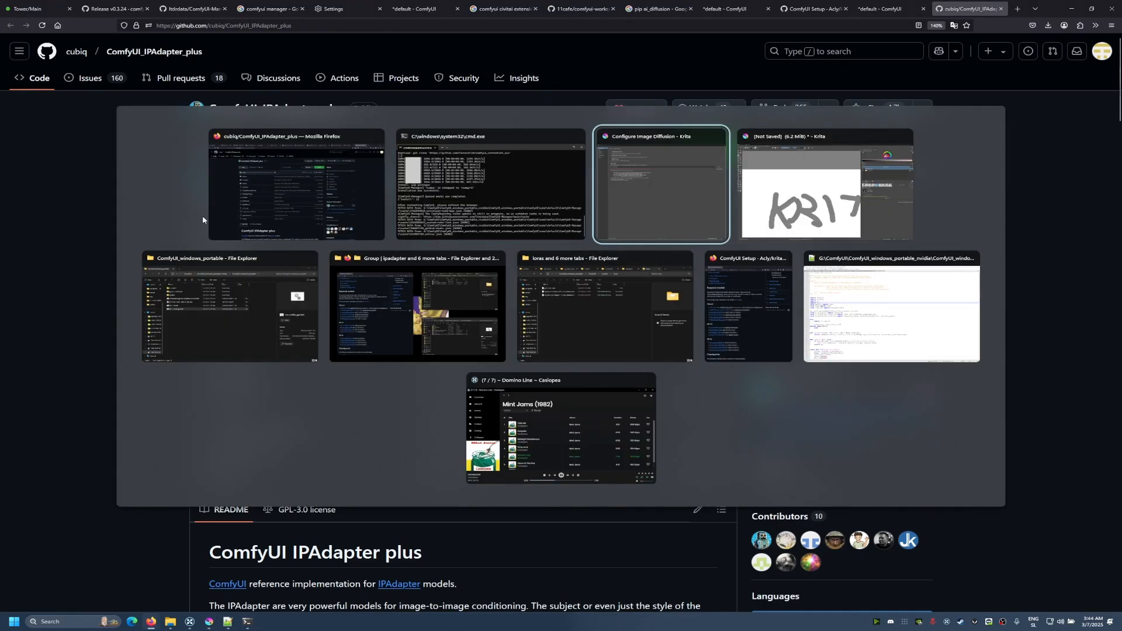
left_click(684, 202)
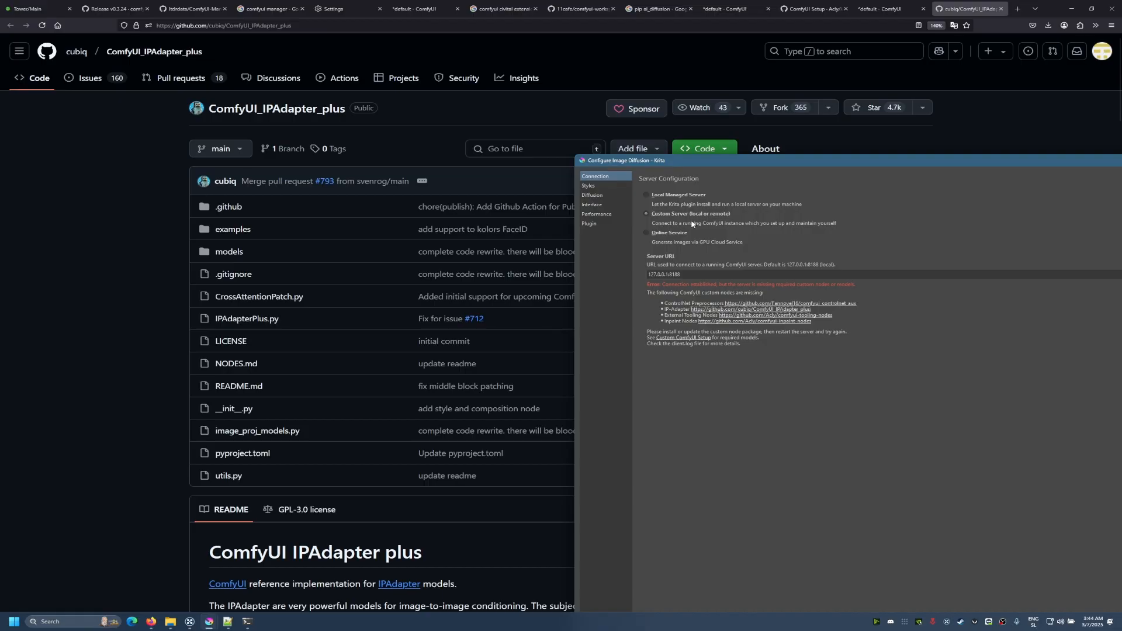
key("alt+Tab")
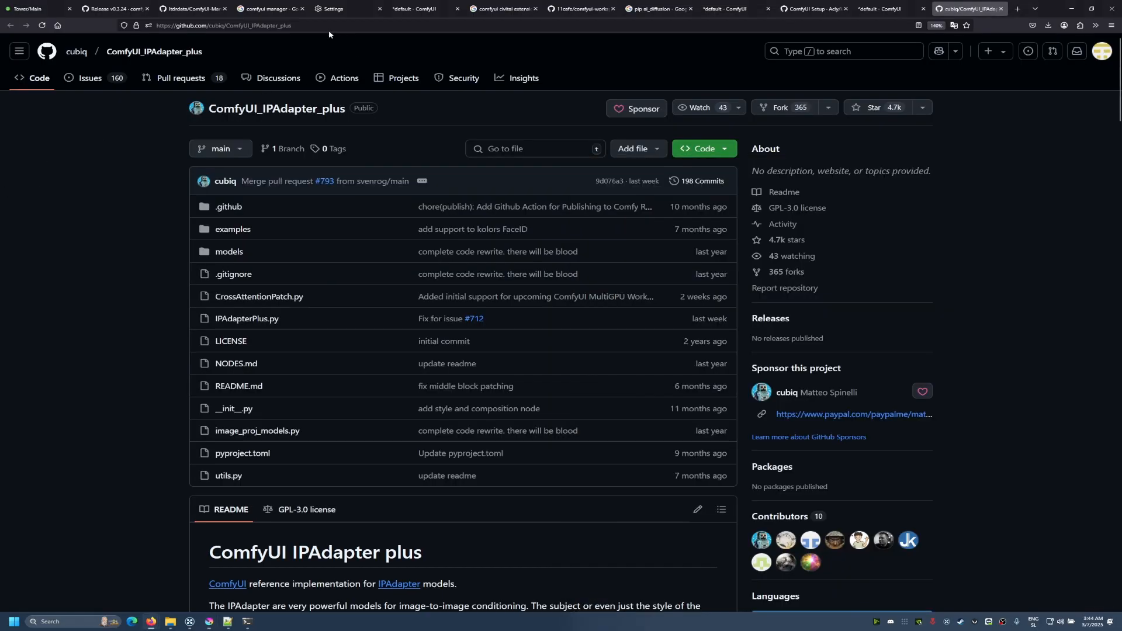
Copy the ComfyUI_IPAdapter_plus repository address and try to install it via Git URL in the Custom Nodes Manager
left_click(486, 25)
key("ctrl+c")
left_click(885, 9)
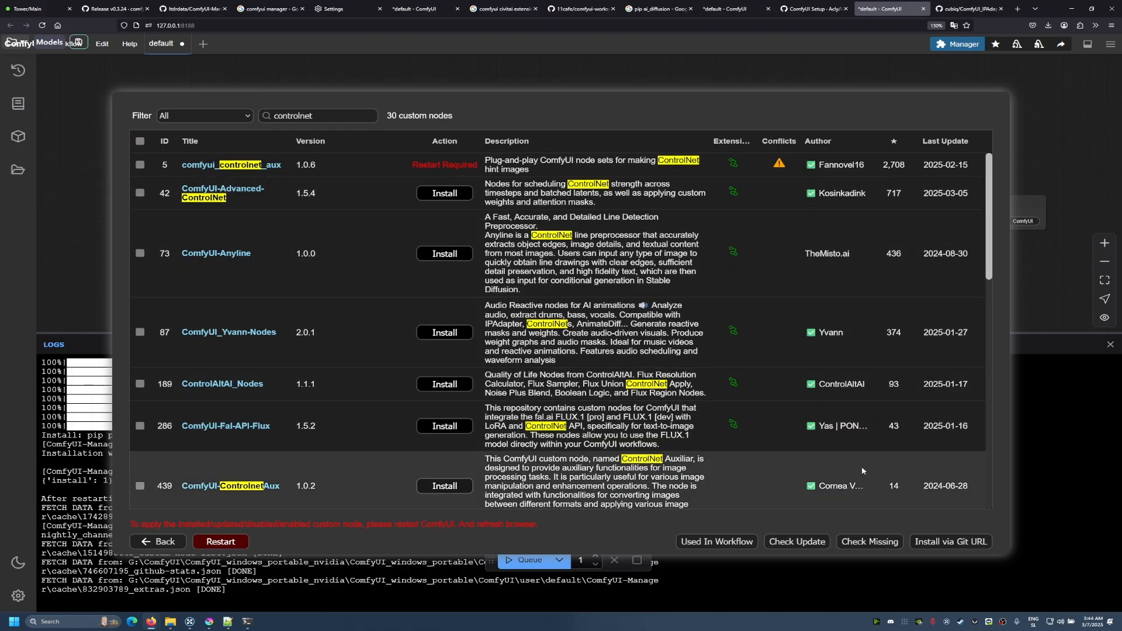
left_click(951, 542)
key("ctrl+v")
left_click(530, 358)
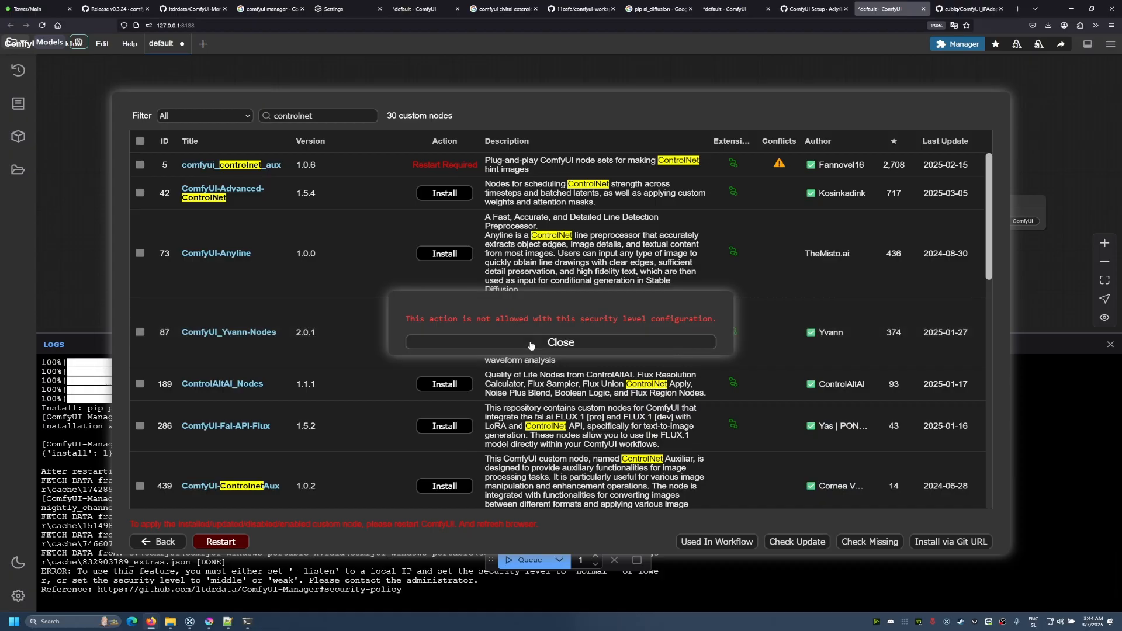
left_click(530, 343)
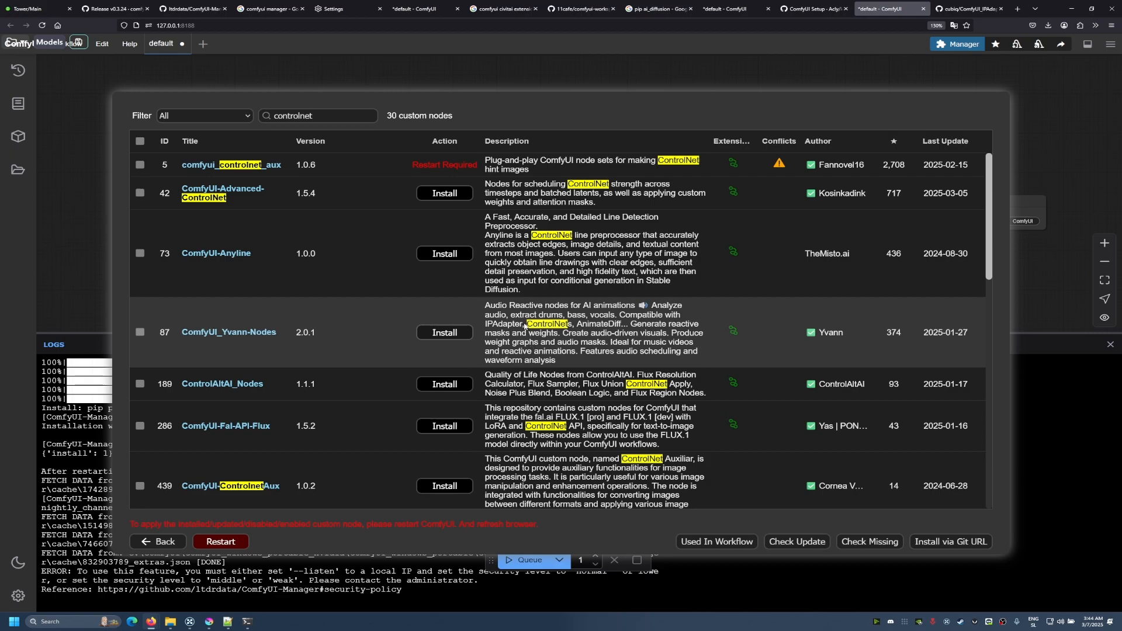
Search the custom nodes for "ipada" and install the nightly version of ComfyUI_IPAdapter_plus, checking against the Krita plugin's missing nodes list
double_click(292, 116)
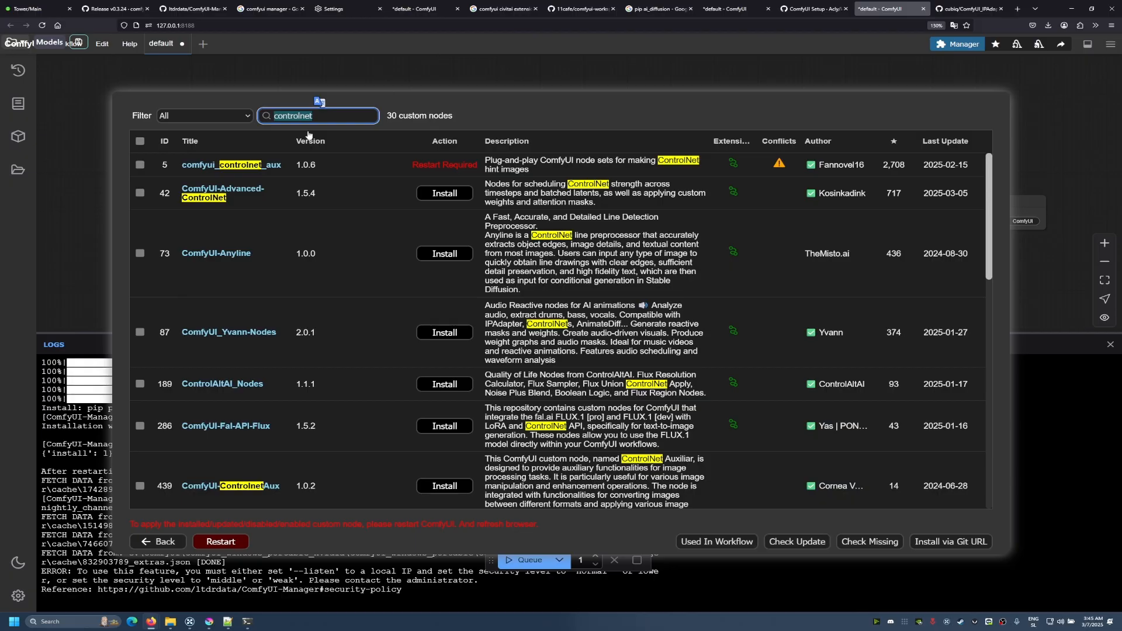
key("BackSpace")
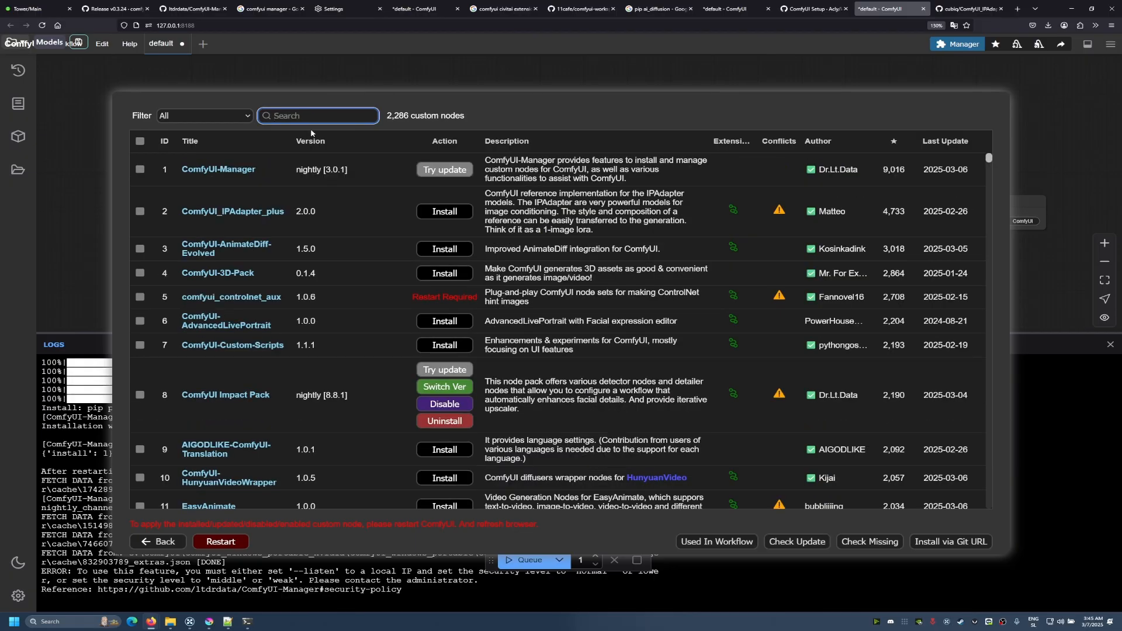
key("alt+Tab")
key("alt+Tab")
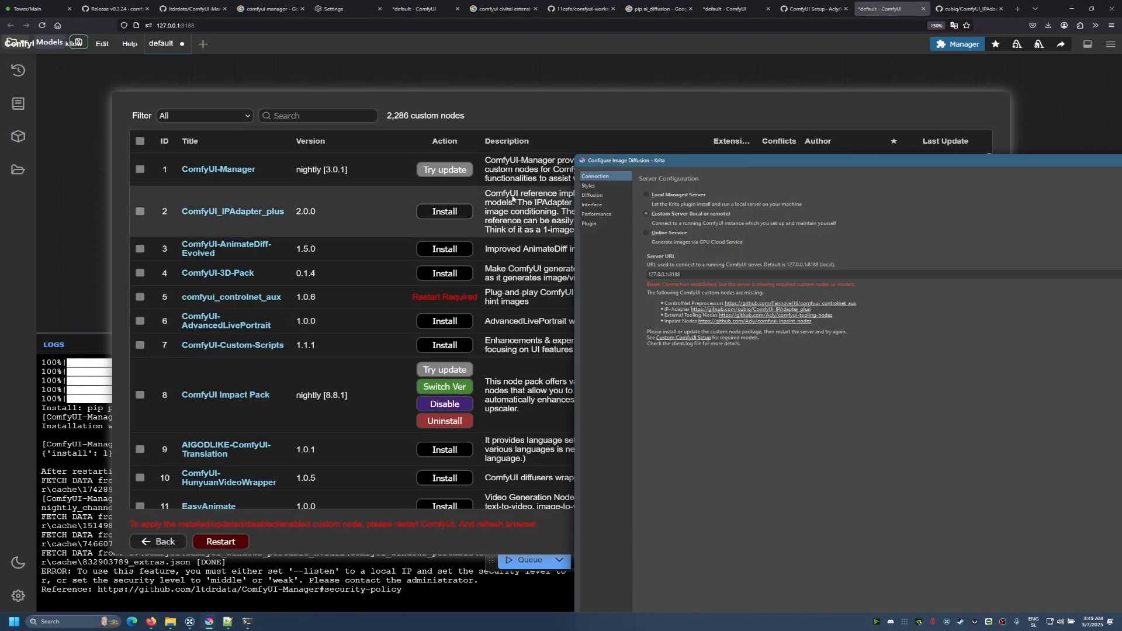
left_click(333, 117)
type("ipada")
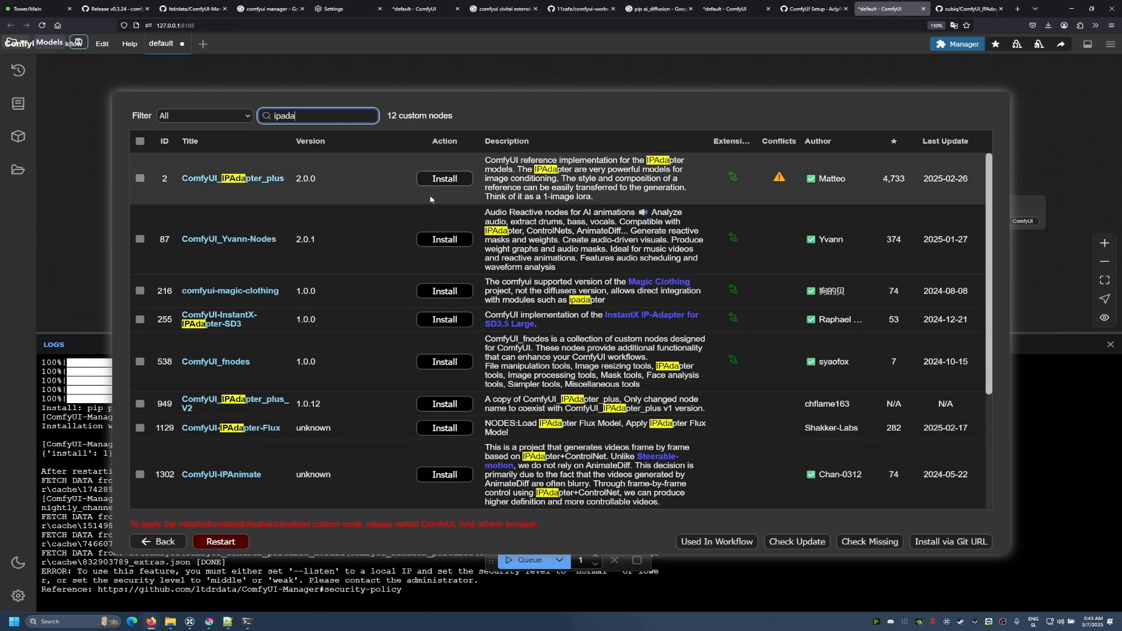
left_click(438, 179)
key("alt+Tab")
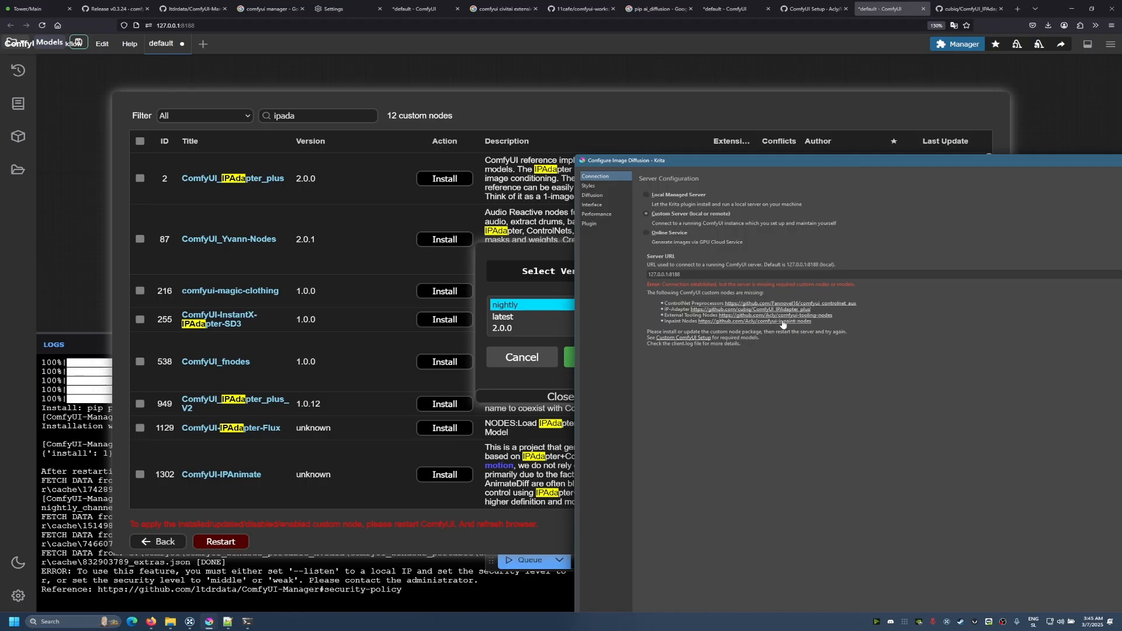
key("alt+Tab")
left_click(607, 357)
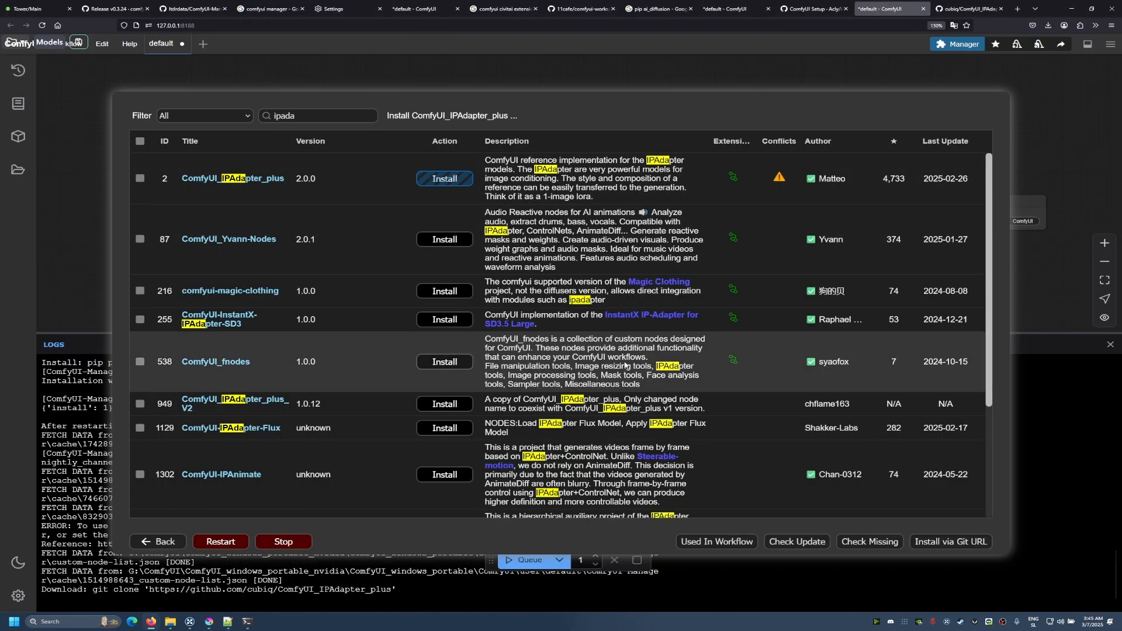
Search the custom nodes for "comfyui tooling" and install the nightly version of comfyui-tooling-nodes, checking the name against Krita's missing nodes list
double_click(285, 115)
type("com")
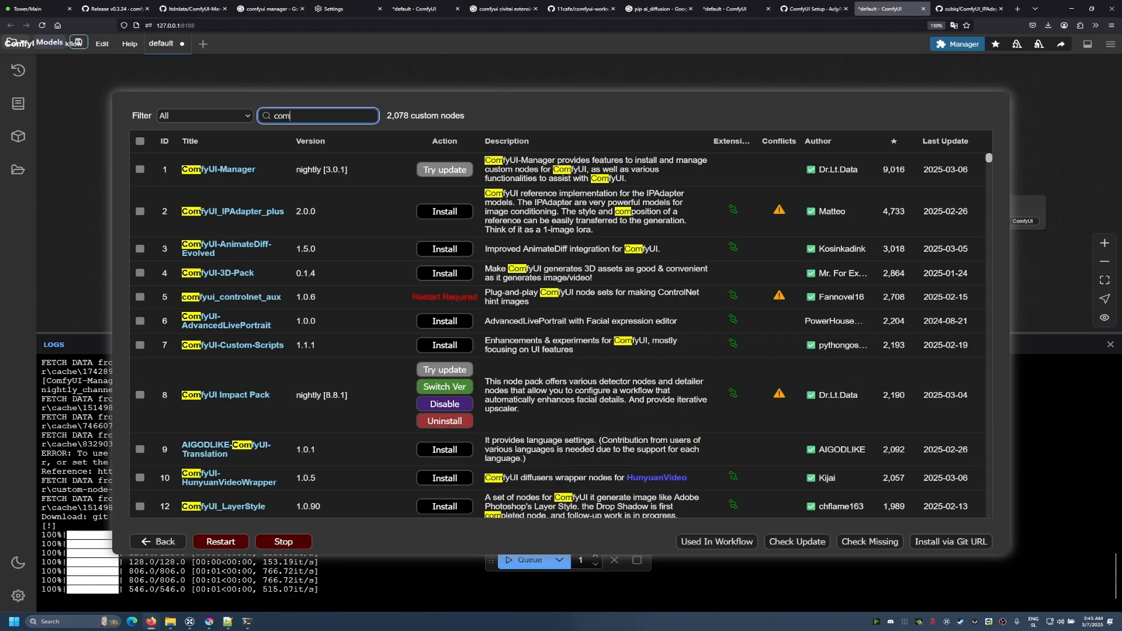
type("fyui_too")
key("BackSpace")
key("BackSpace")
key("BackSpace")
key("BackSpace")
type("tooling")
key("alt+Tab")
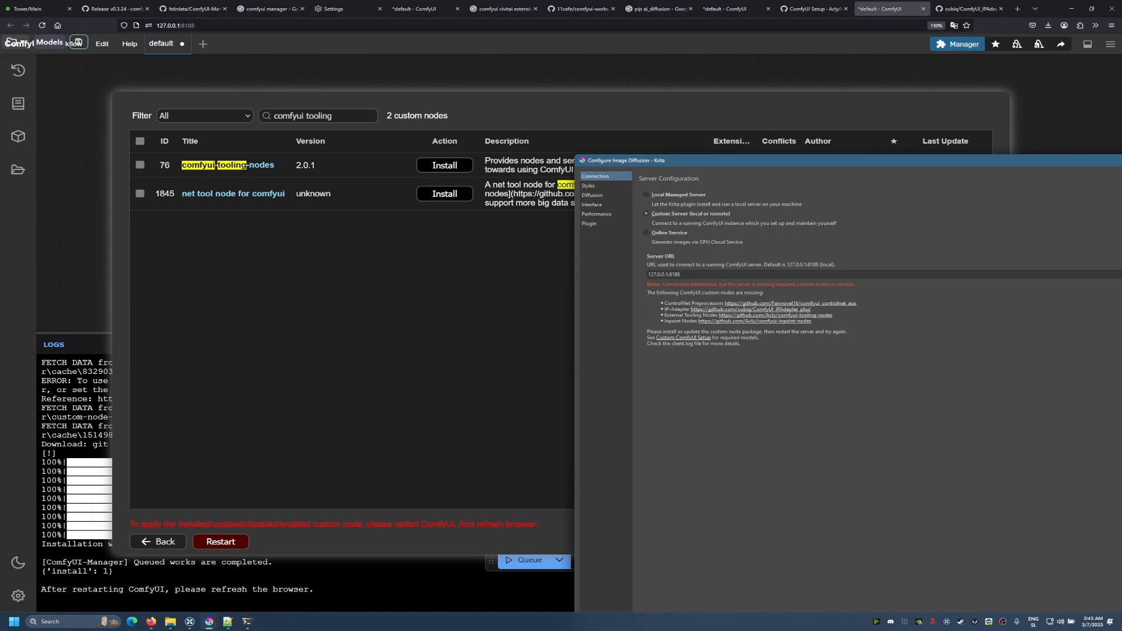
left_click(339, 119)
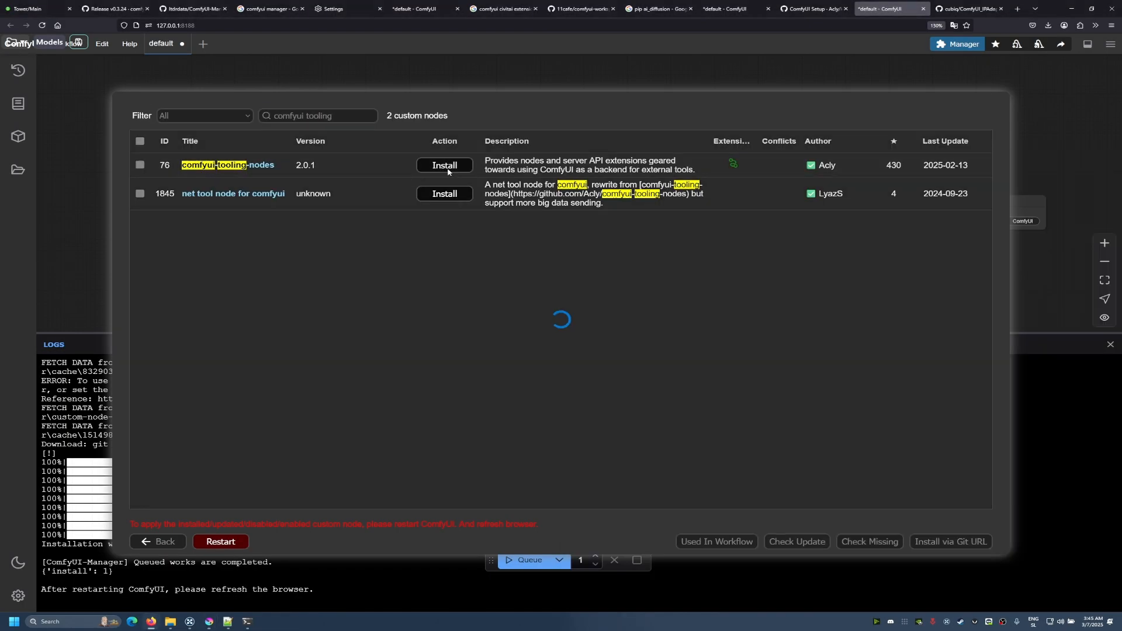
key("alt+Tab")
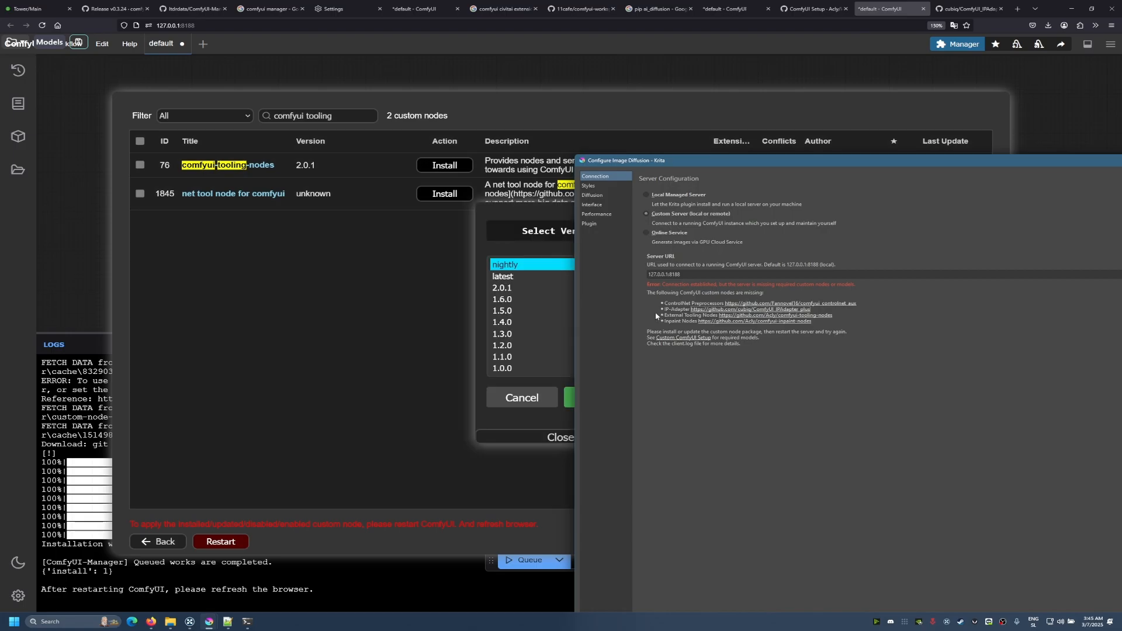
key("alt+Tab")
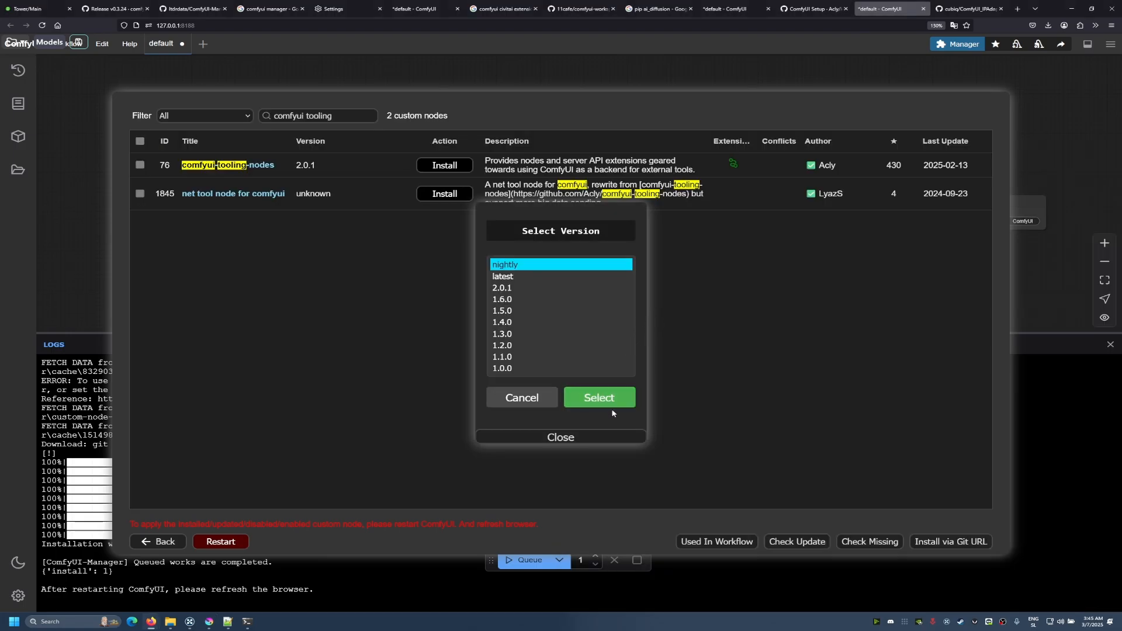
left_click(608, 402)
Search the custom nodes for "inpaint" and install the nightly version of comfyui-inpaint-nodes
triple_click(270, 116)
type("in")
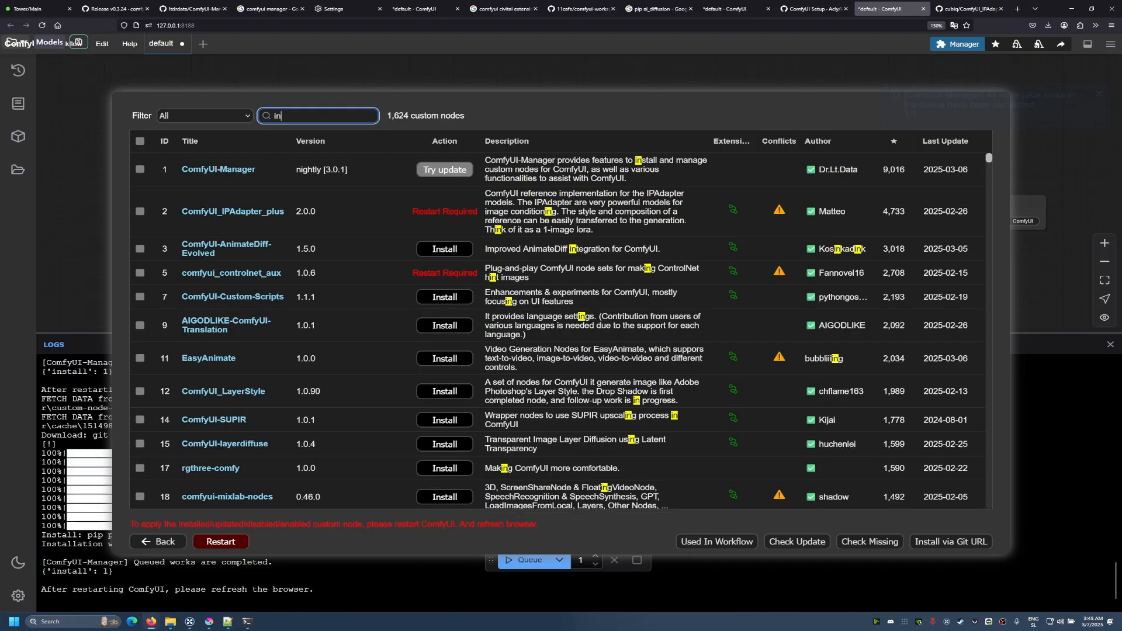
type("paint")
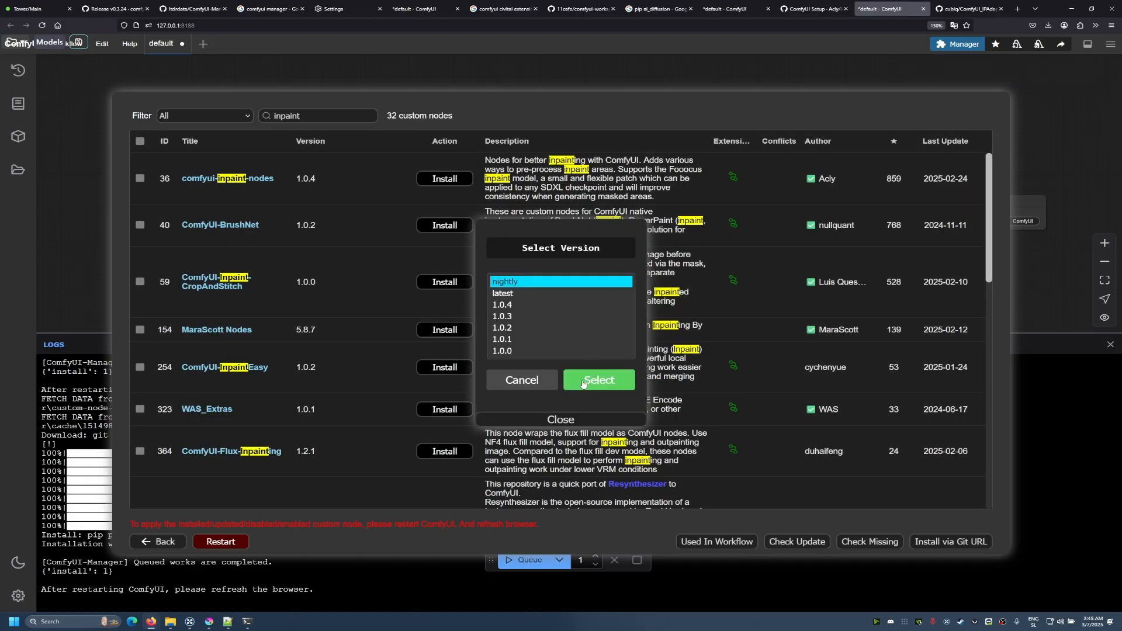
left_click(600, 377)
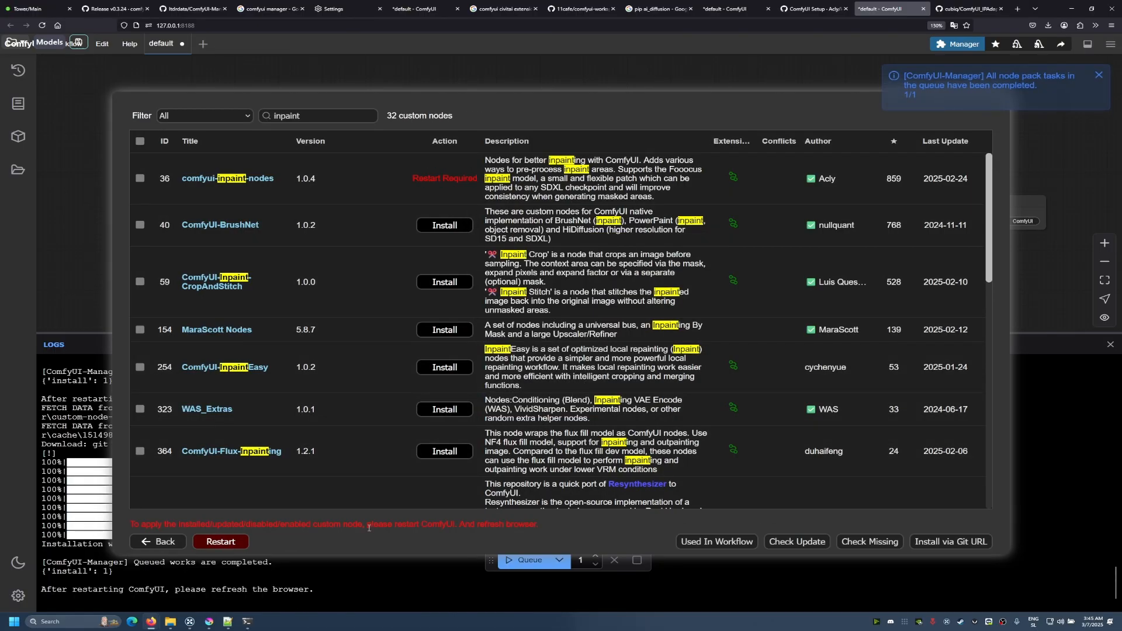
Restart the ComfyUI server to apply the installed nodes and close the logs display
left_click(229, 542)
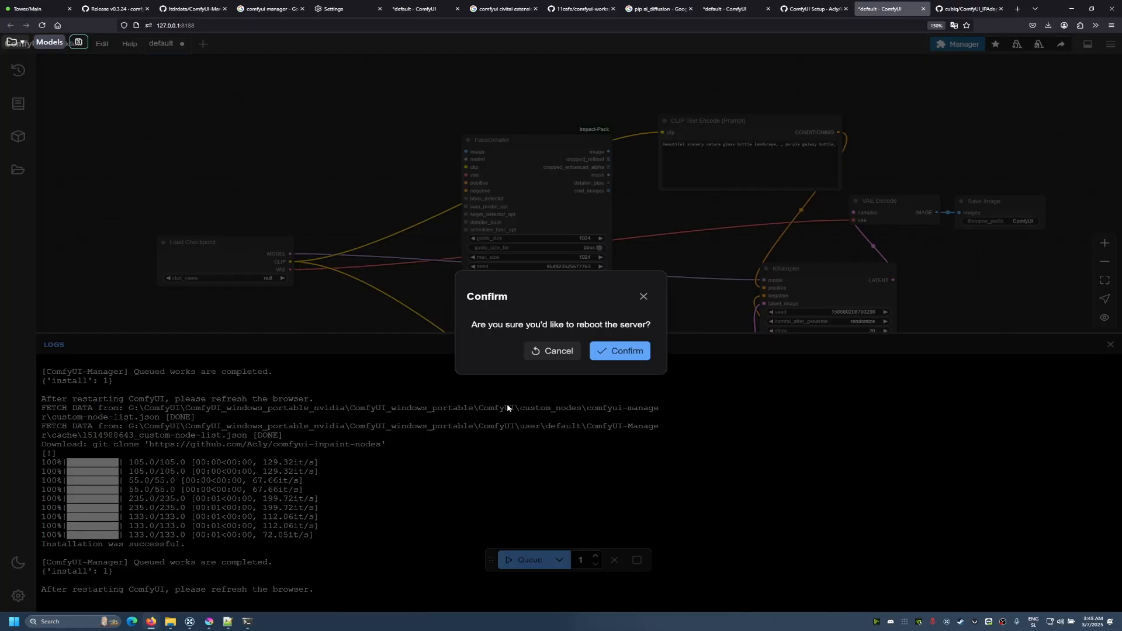
left_click(620, 351)
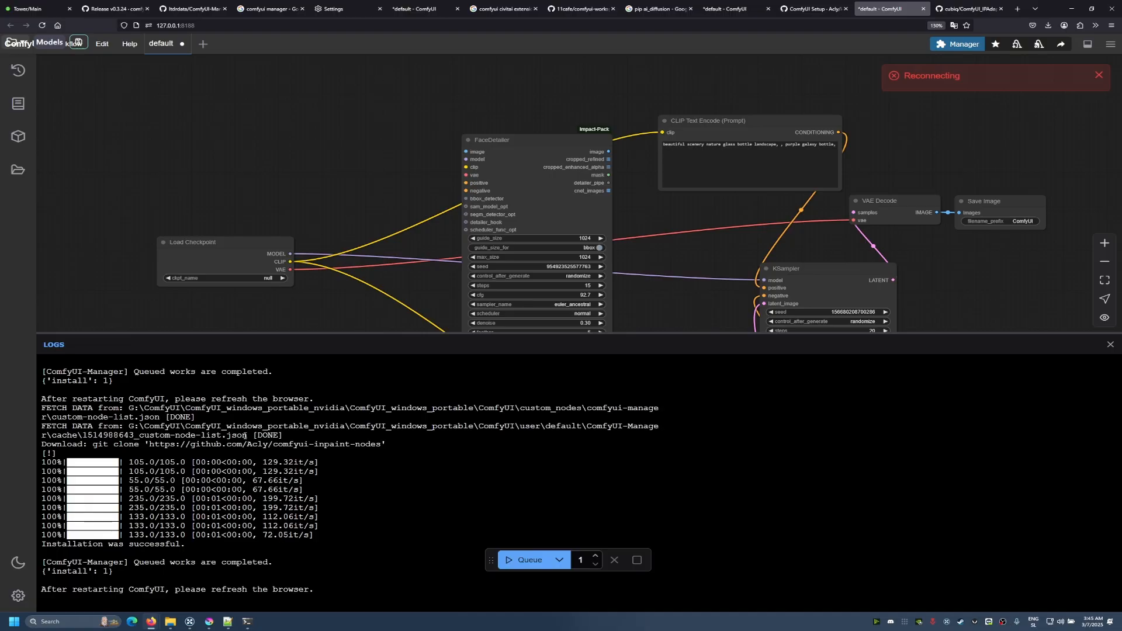
left_click_drag(235, 334, 260, 445)
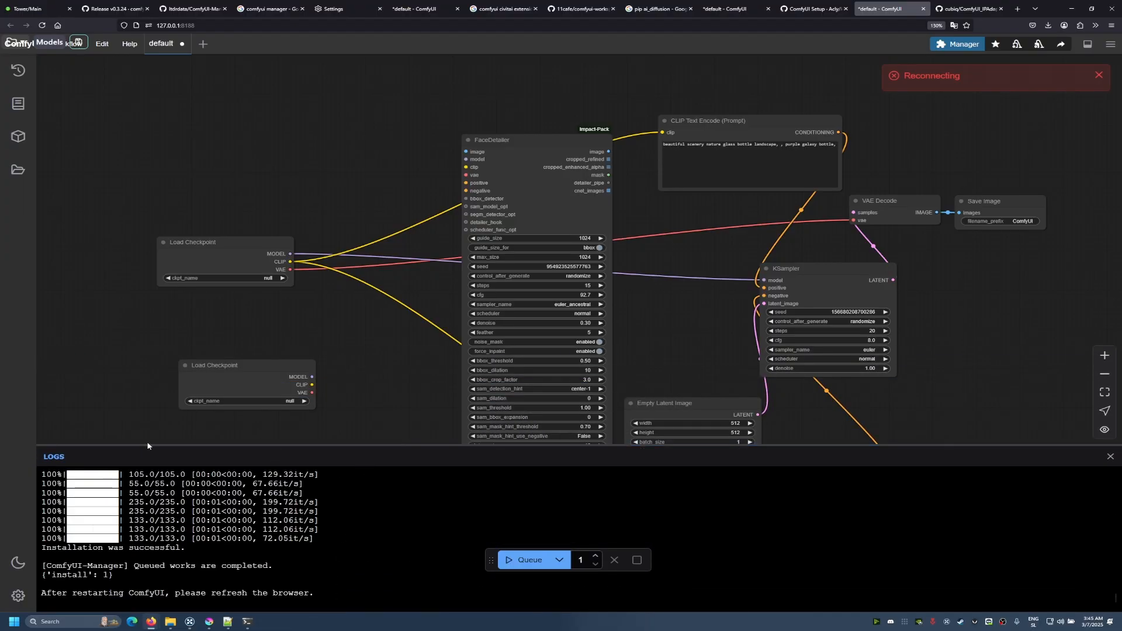
left_click(1109, 457)
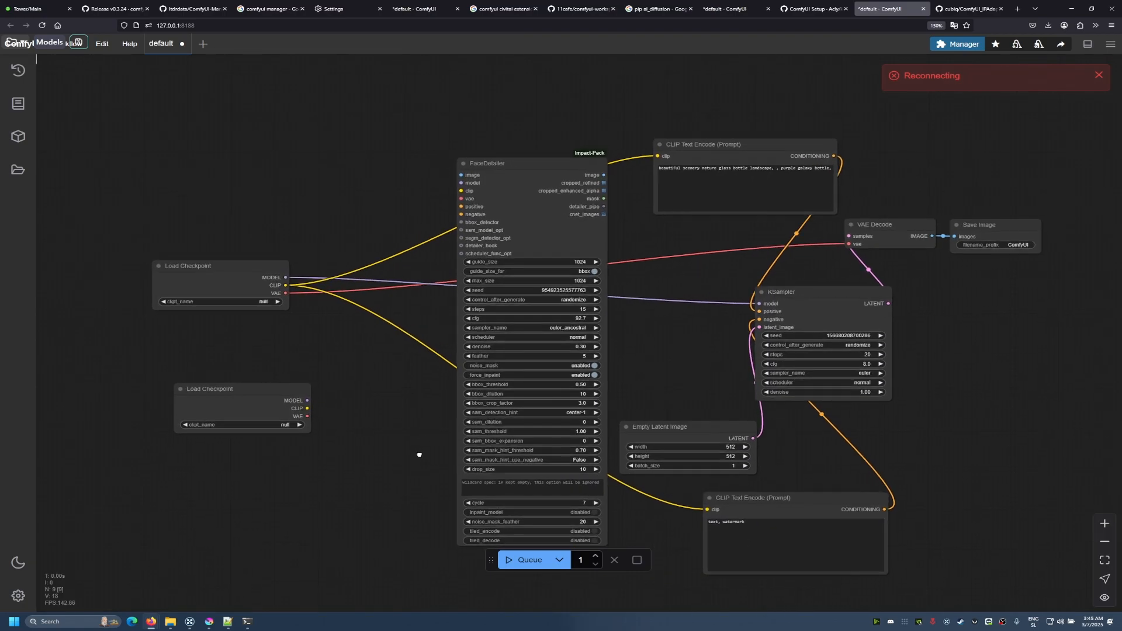
Check the server's console output and the AI Image Generation connection status in Krita, and return to the ComfyUI browser window
left_click(247, 621)
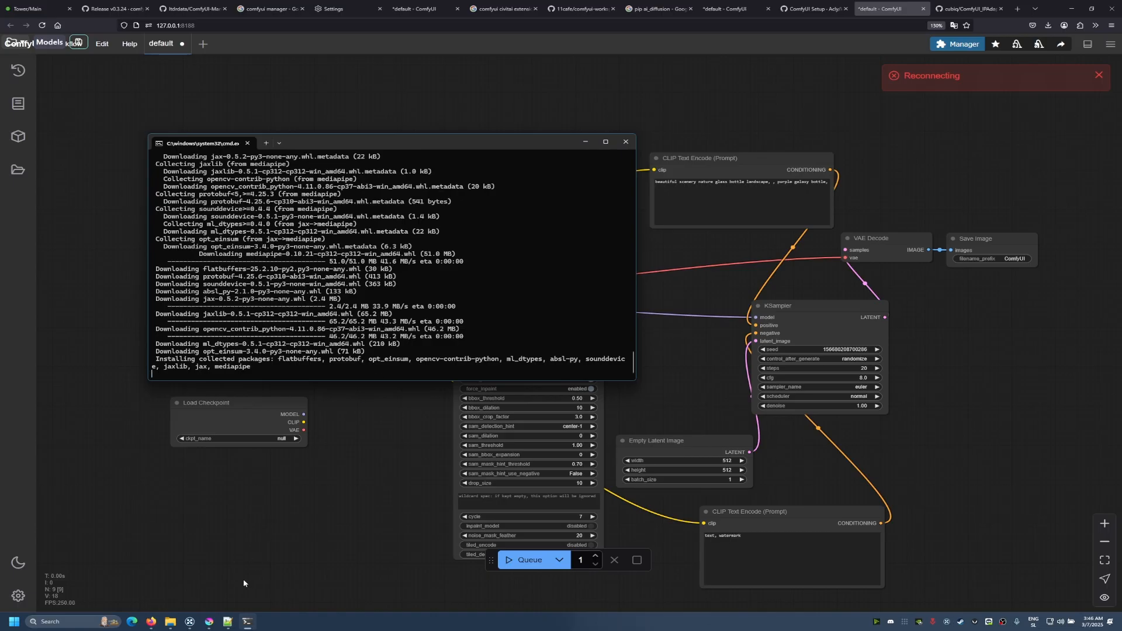
left_click(208, 622)
left_click(193, 576)
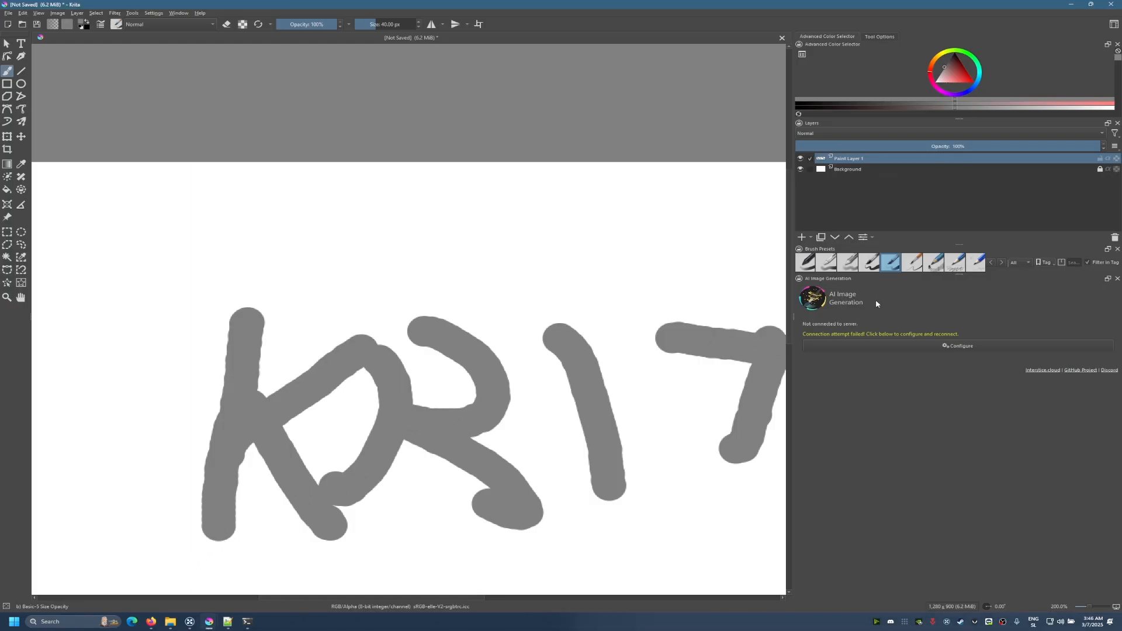
left_click(247, 622)
left_click(247, 622)
left_click(247, 621)
mouse_move(150, 621)
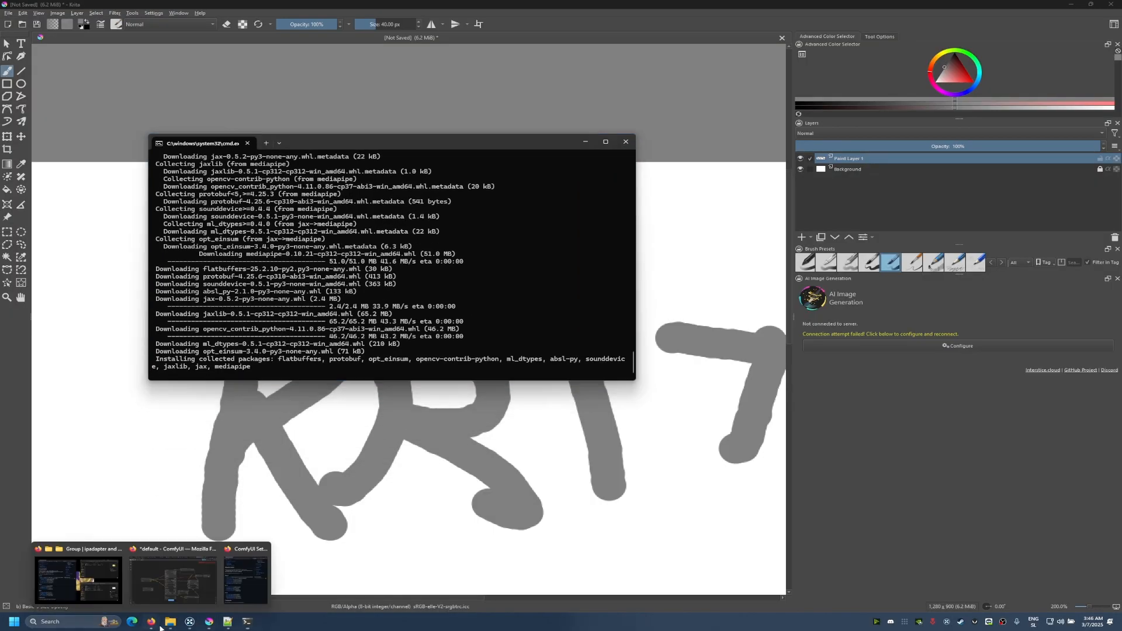
left_click(193, 576)
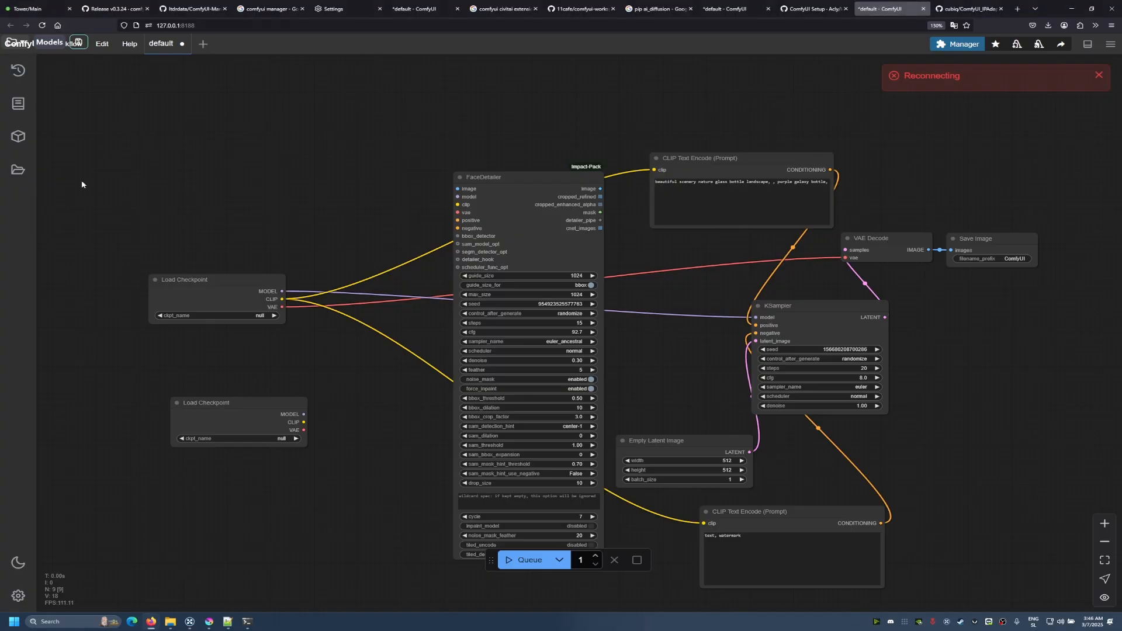
Look through the LORA models offered for installation from CivitAI and close the model browser
left_click(49, 42)
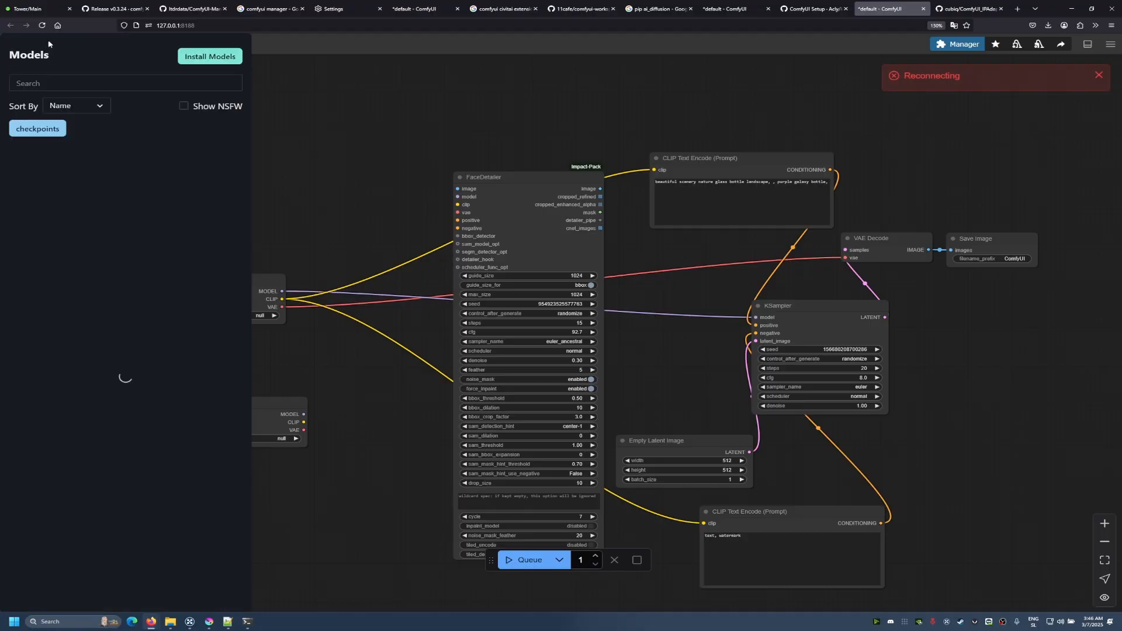
left_click(226, 57)
left_click(315, 110)
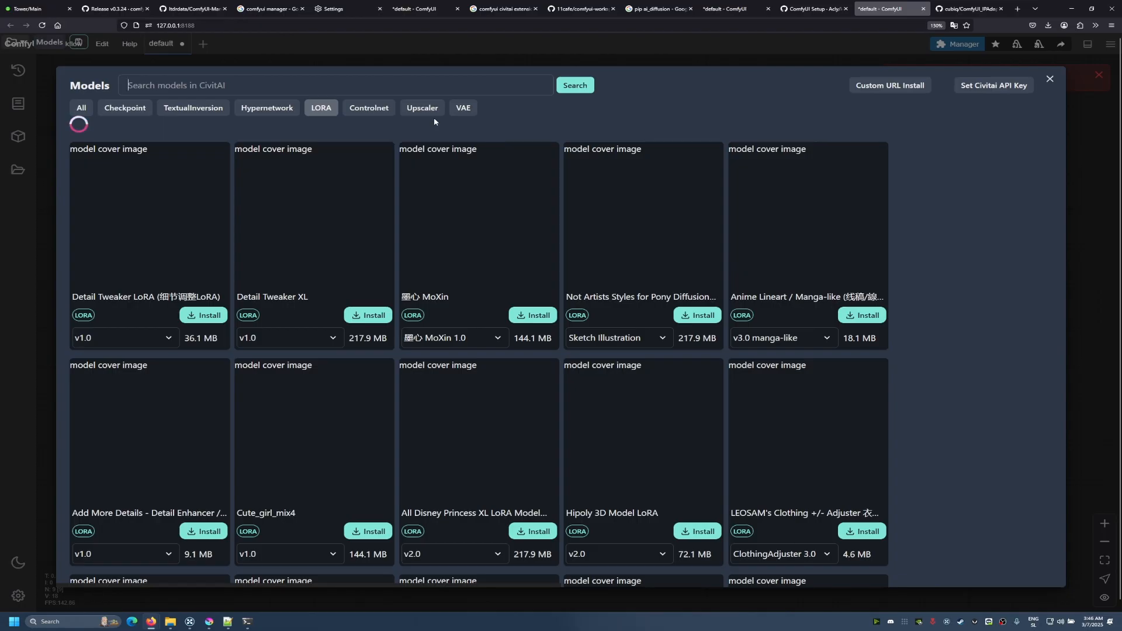
left_click(1066, 117)
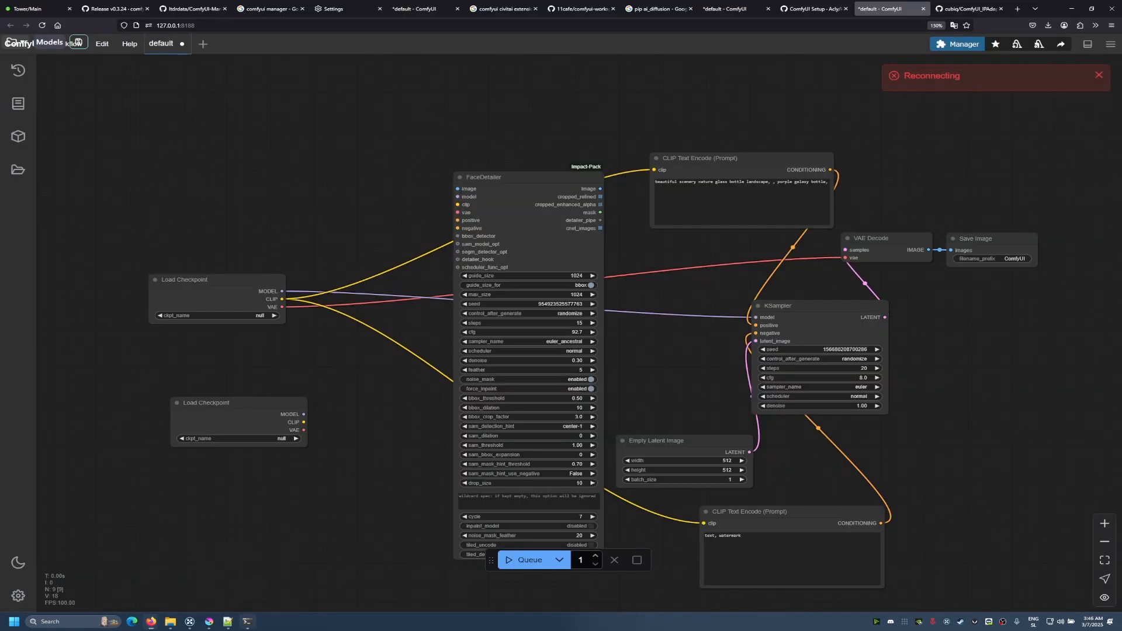
Follow the server console output until ComfyUI is running again and confirm the page refresh
left_click(248, 621)
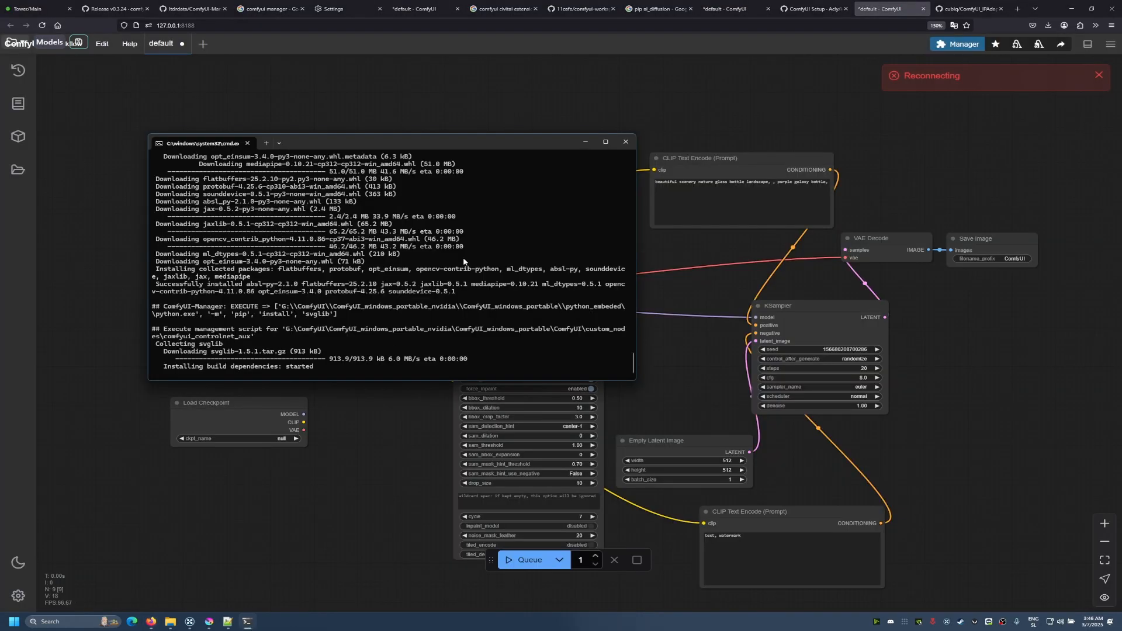
left_click_drag(343, 144, 448, 219)
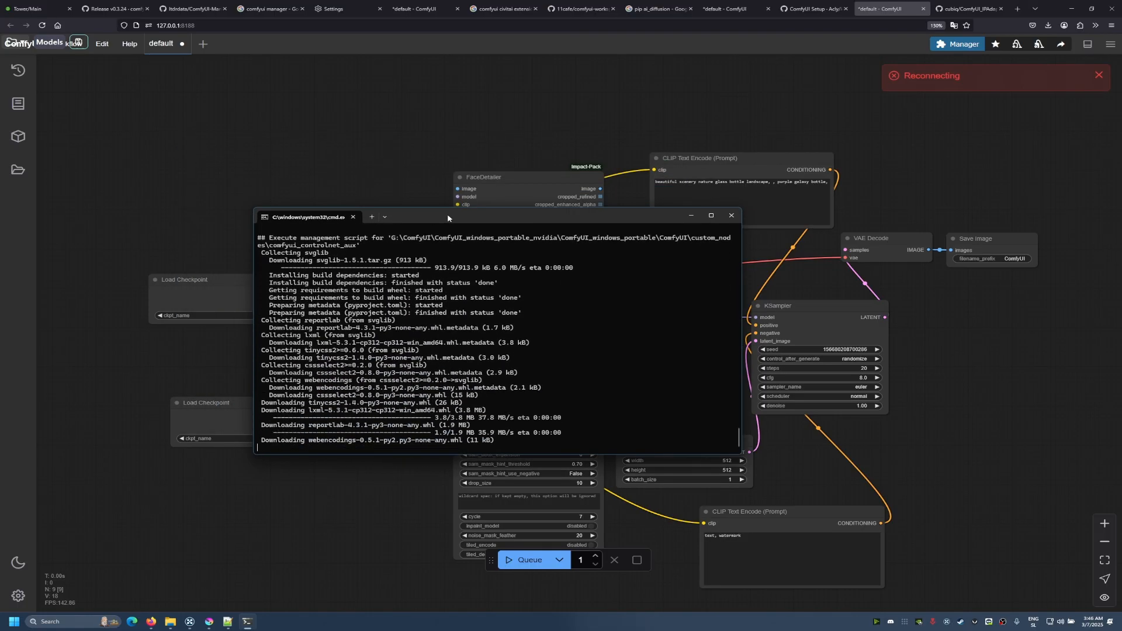
left_click_drag(282, 261, 531, 444)
left_click_drag(333, 253, 606, 450)
left_click(454, 385)
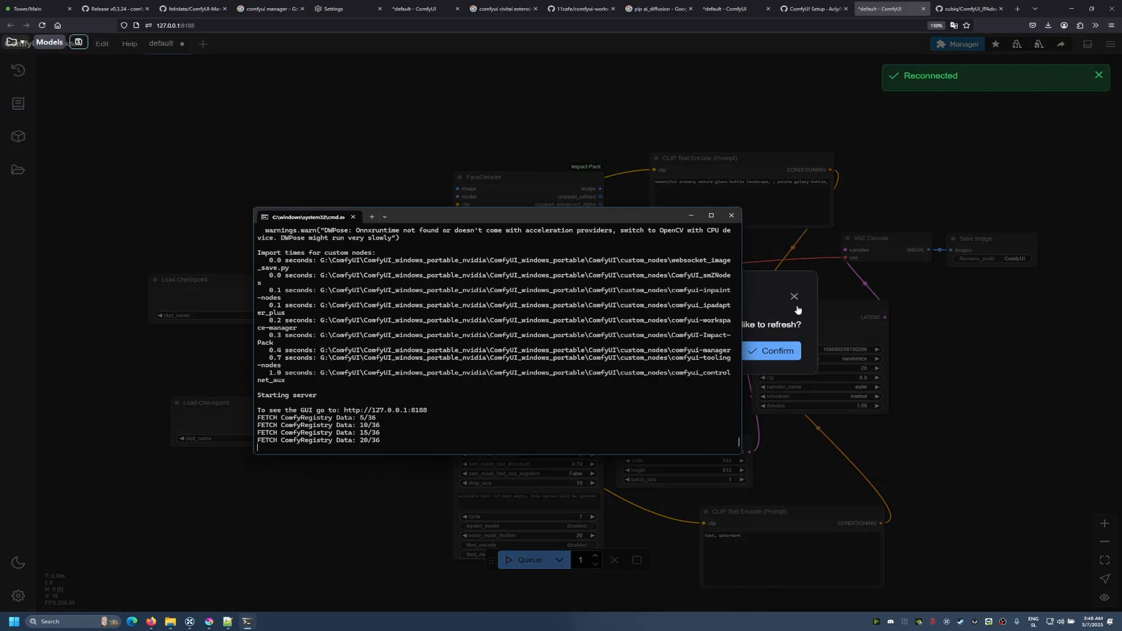
left_click_drag(385, 449, 248, 407)
left_click(464, 426)
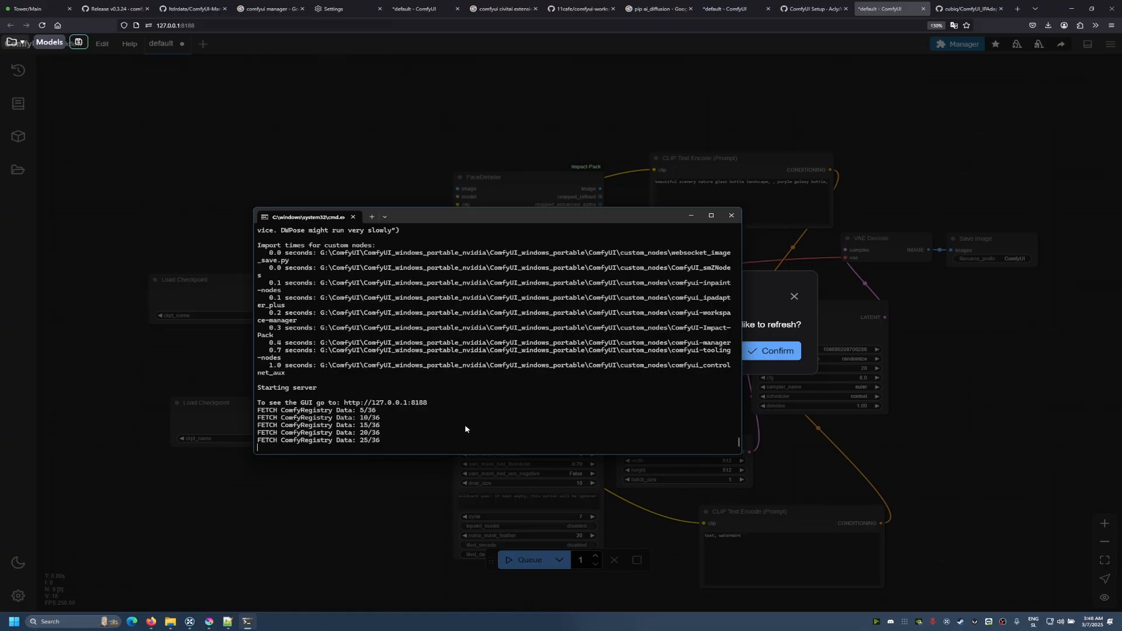
left_click_drag(390, 440, 302, 418)
left_click(482, 416)
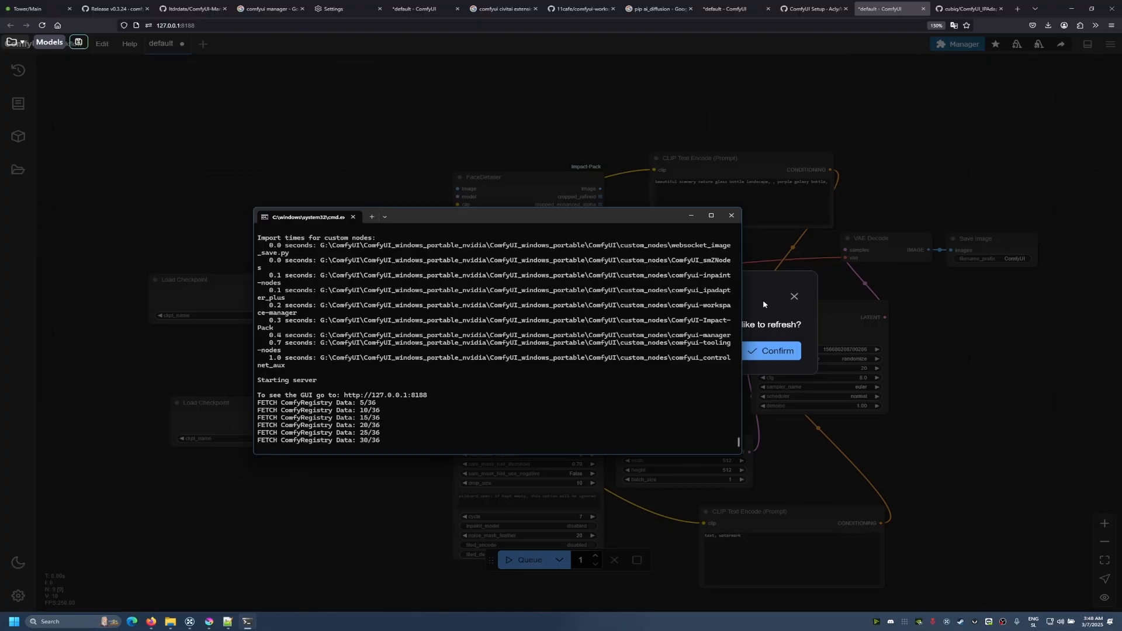
left_click(770, 349)
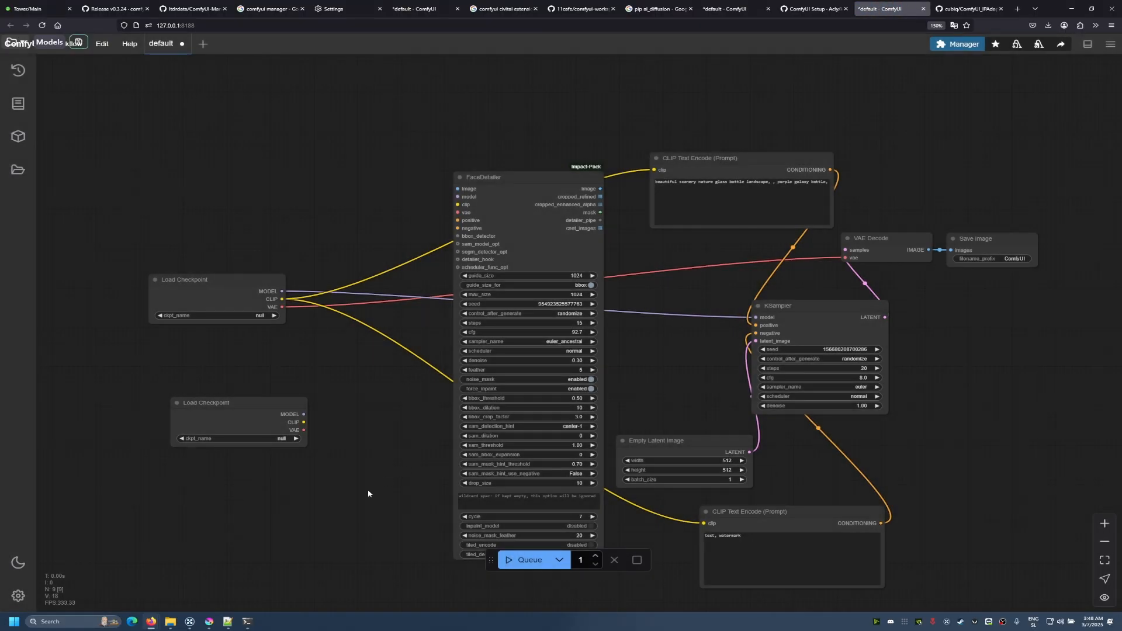
Connect Krita's image diffusion plugin to the custom server at 127.0.0.1:8188, accept the configuration, and return to the Krita canvas
mouse_move(208, 621)
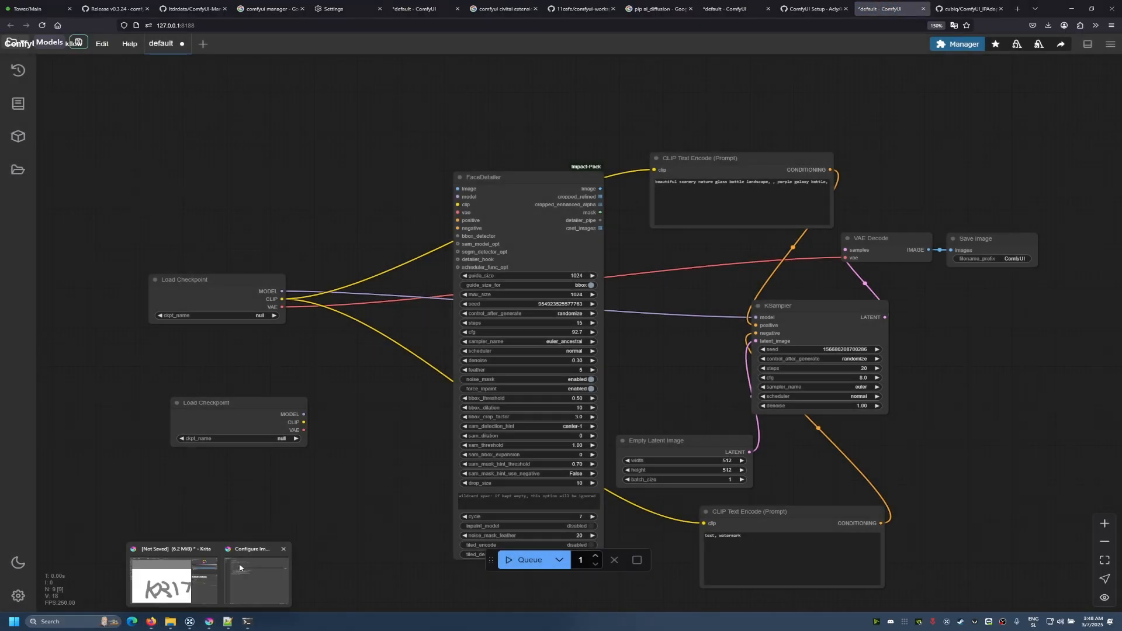
left_click(257, 576)
left_click_drag(802, 169, 350, 35)
left_click(796, 210)
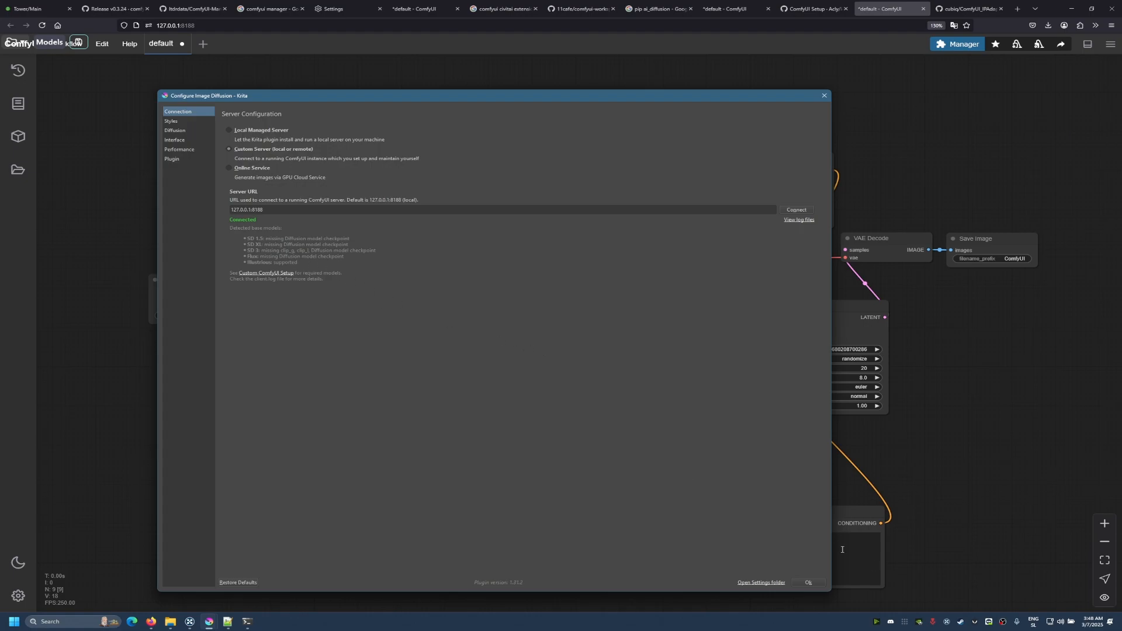
left_click(809, 582)
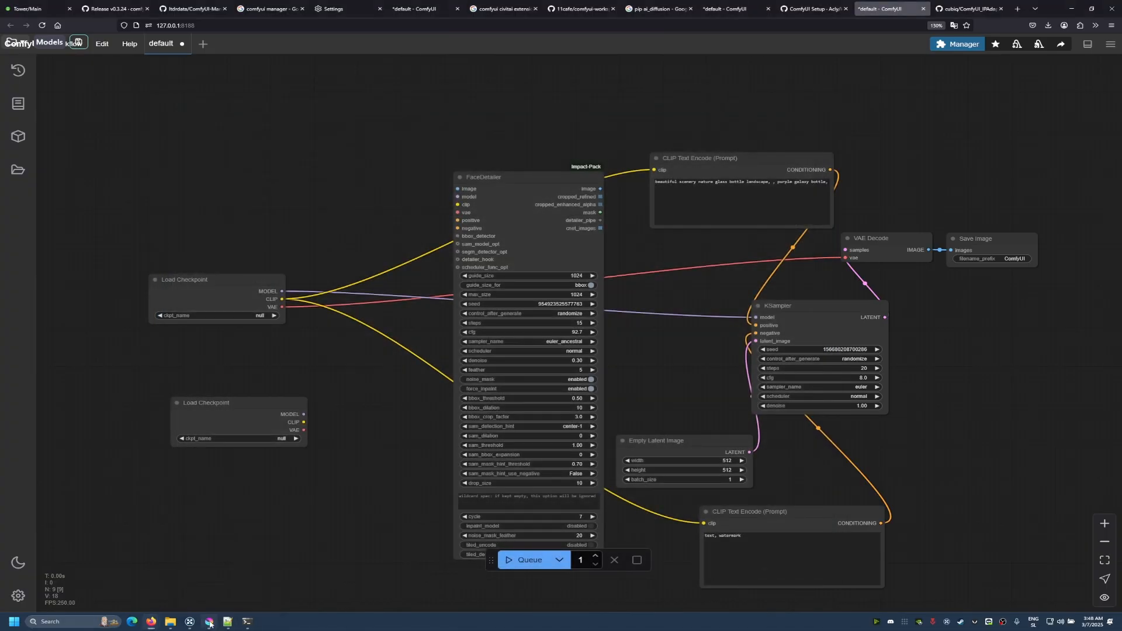
left_click(208, 621)
scroll(429, 336, "down", 2)
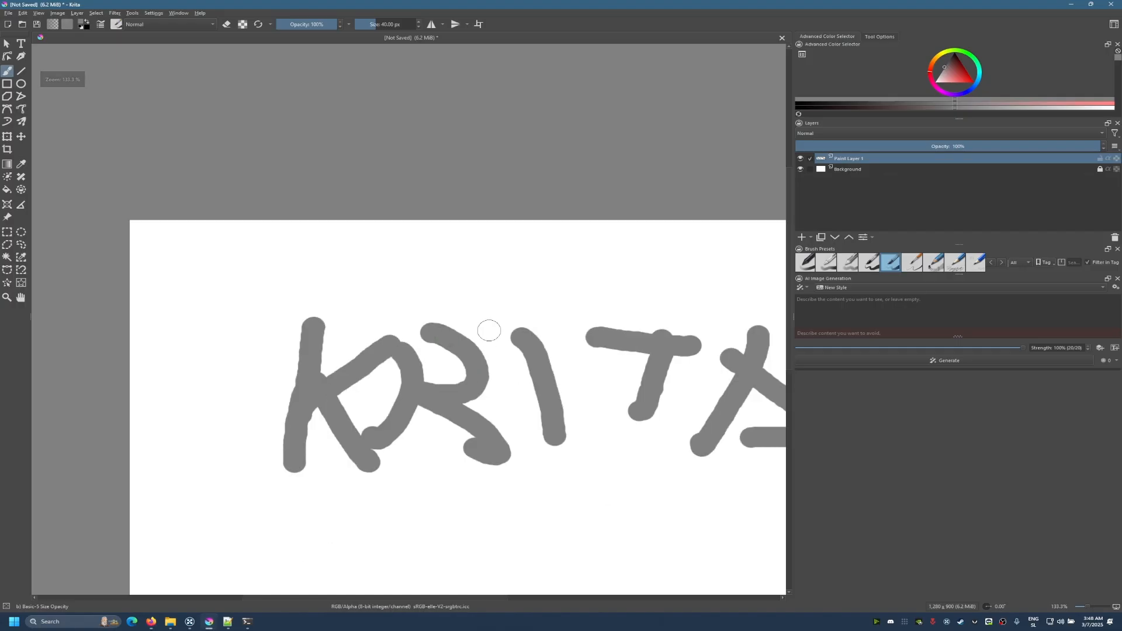
Undo all the brush strokes of the KRITA lettering on Paint Layer 1, leaving a blank canvas
scroll(488, 326, "down", 6)
key("ctrl+z")
key("ctrl+z")
key("ctrl+z")
key("ctrl+z")
key("ctrl+z")
key("ctrl+z")
key("ctrl+z")
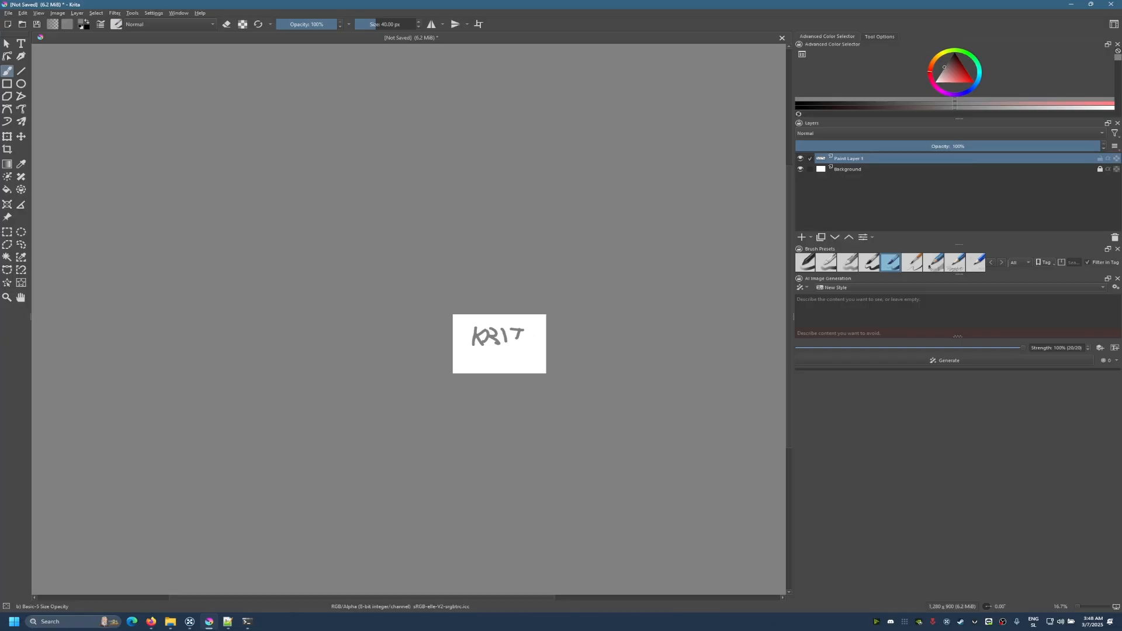
scroll(593, 367, "up", 4)
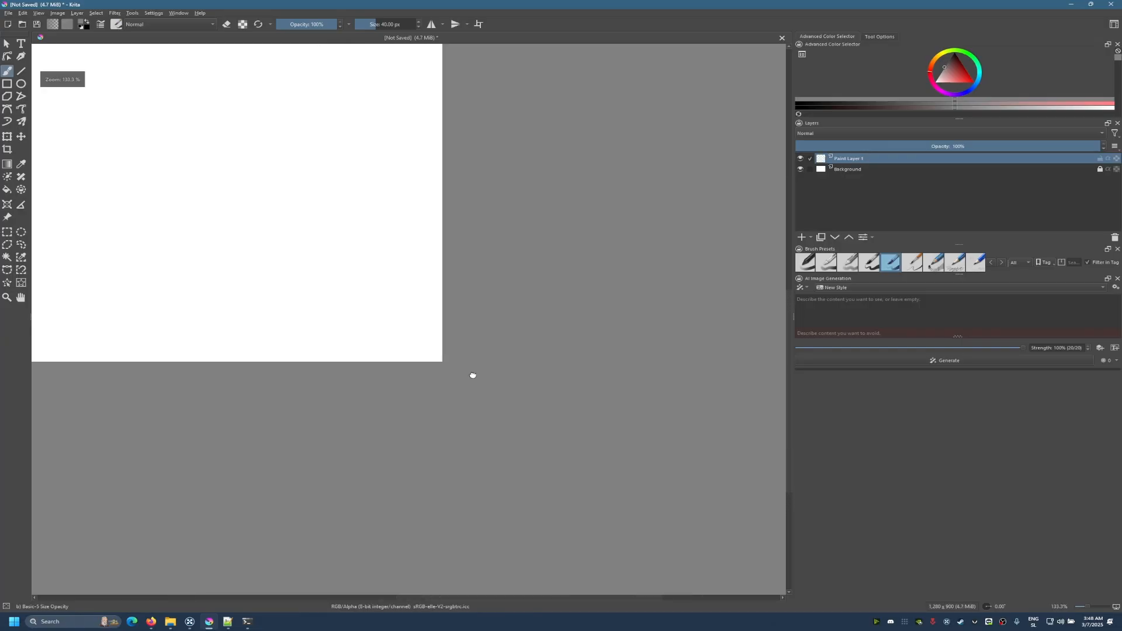
left_click_drag(381, 353, 330, 294)
scroll(393, 335, "up", 1)
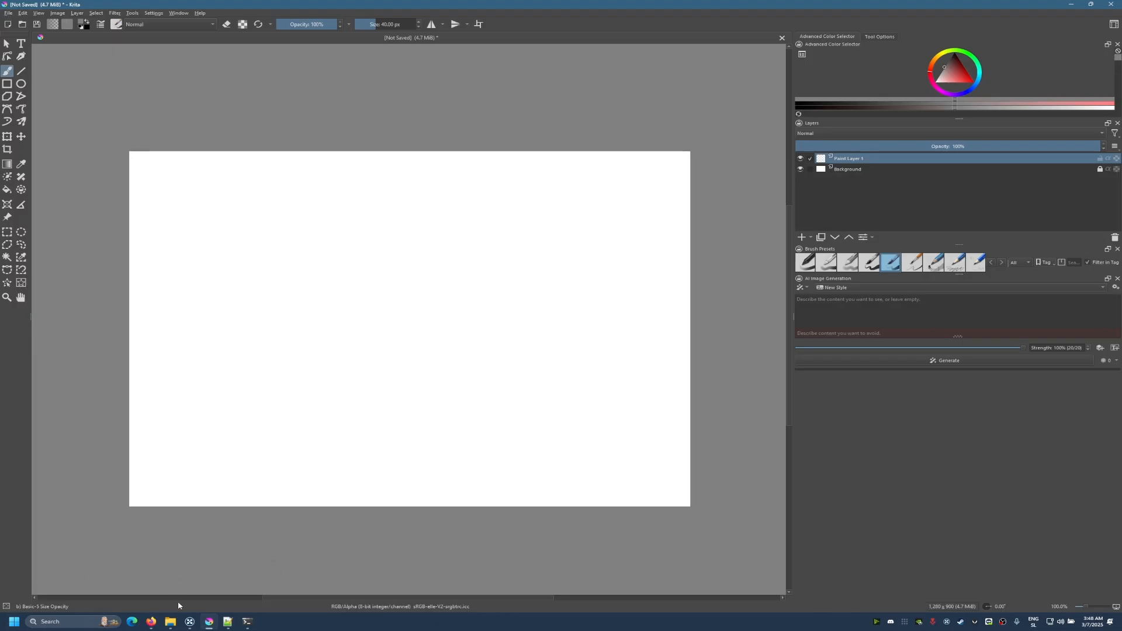
Switch to ComfyUI in the browser and install the Detail Tweaker LoRA v1.0 from the CivitAI model browser
mouse_move(151, 621)
left_click(79, 570)
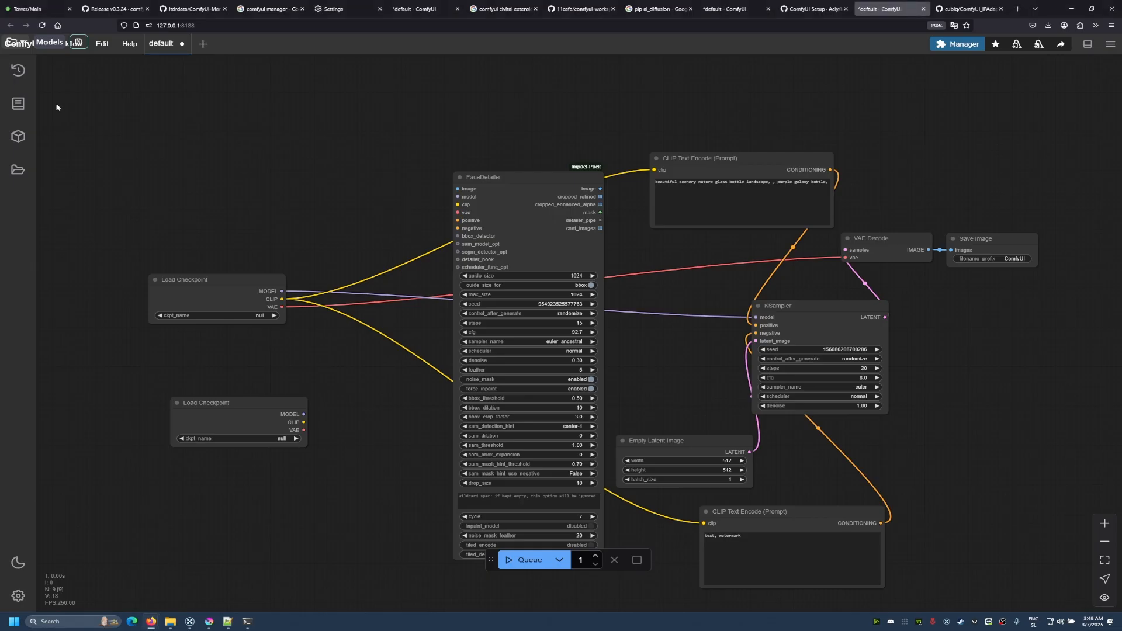
left_click(18, 136)
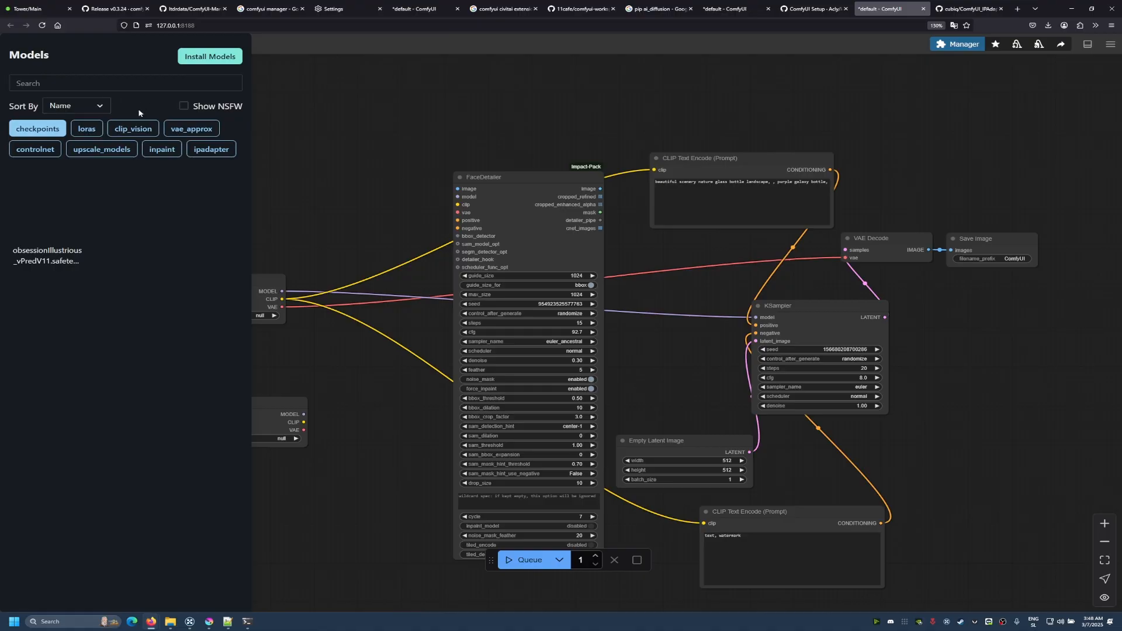
left_click(209, 57)
left_click(993, 85)
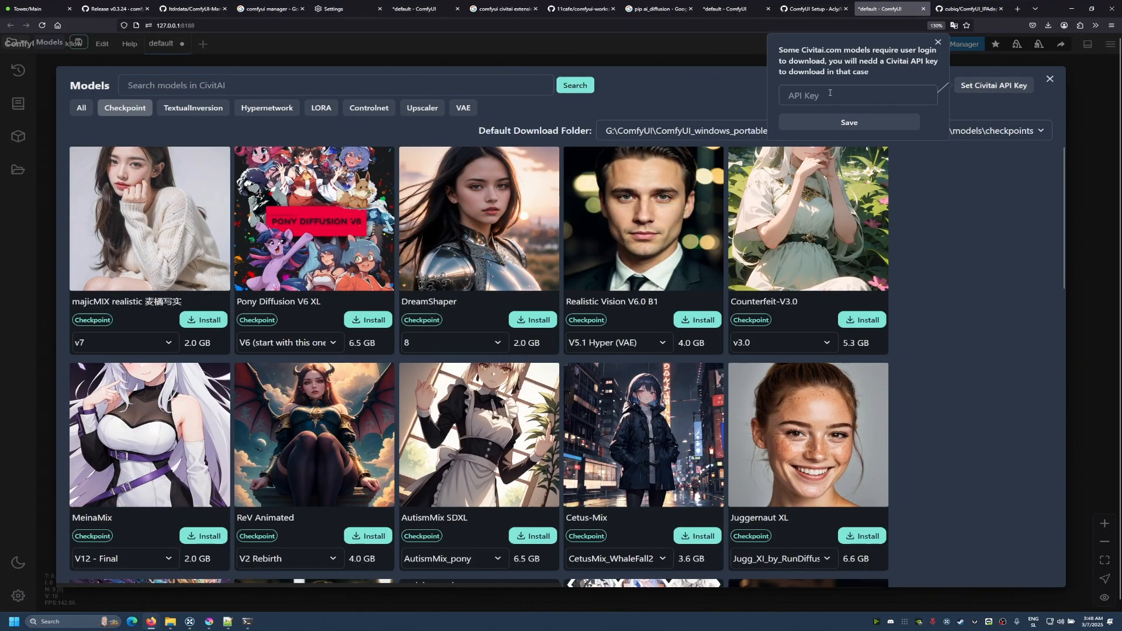
left_click(759, 80)
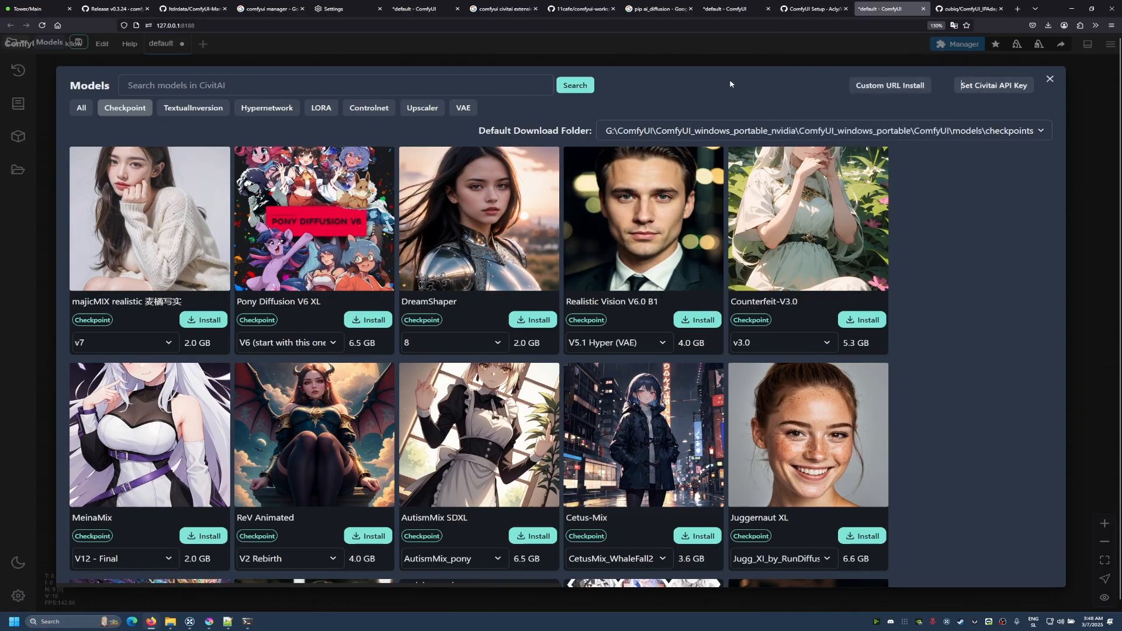
left_click(323, 107)
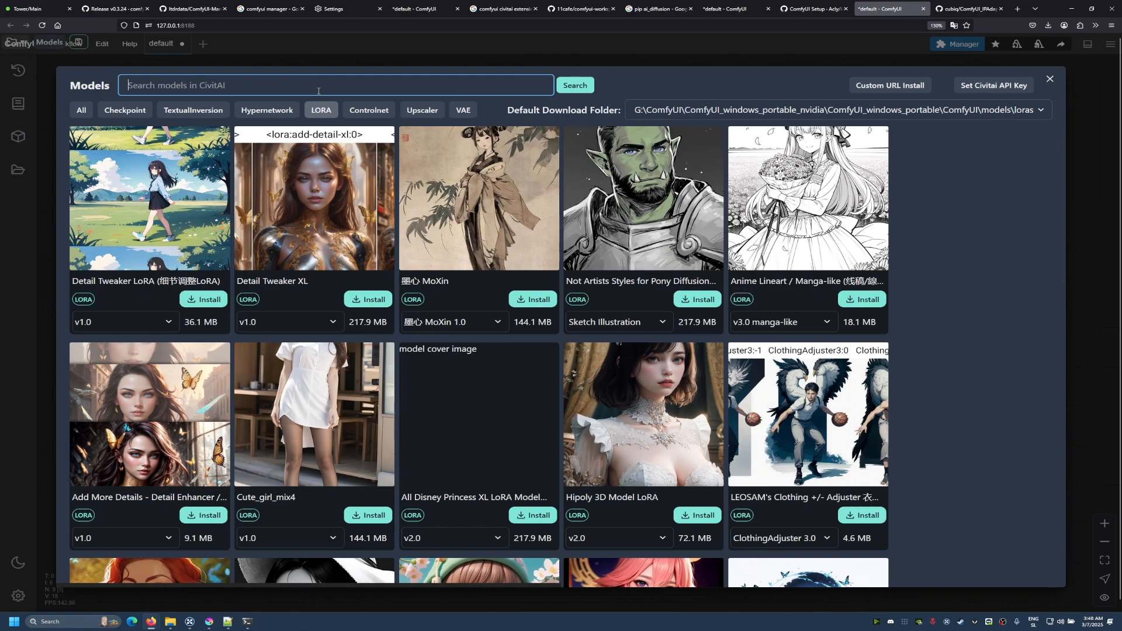
left_click(203, 299)
Browse the offered LORA models, search for "kenva", and install the Kenva il LoRA v1.0
scroll(945, 297, "down", 8)
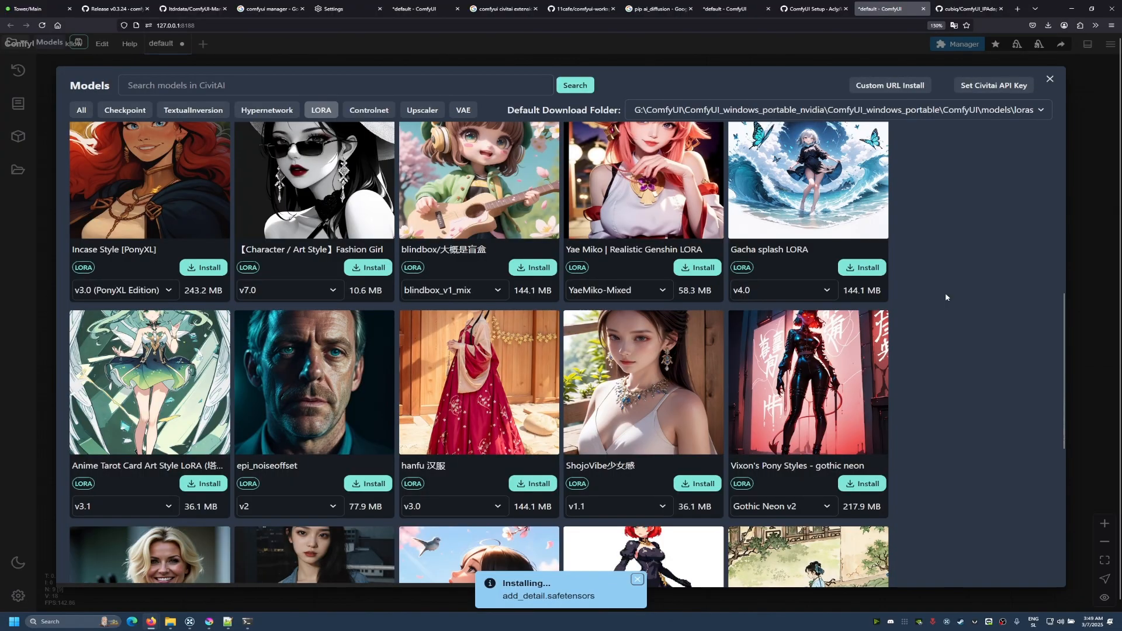
scroll(945, 297, "down", 6)
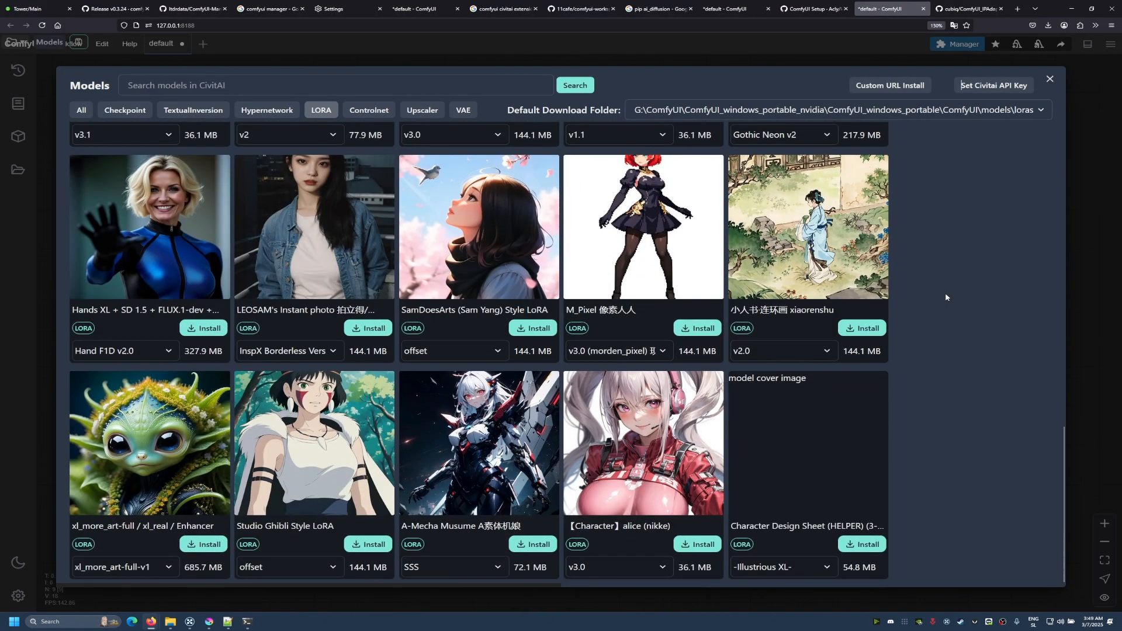
scroll(945, 297, "up", 15)
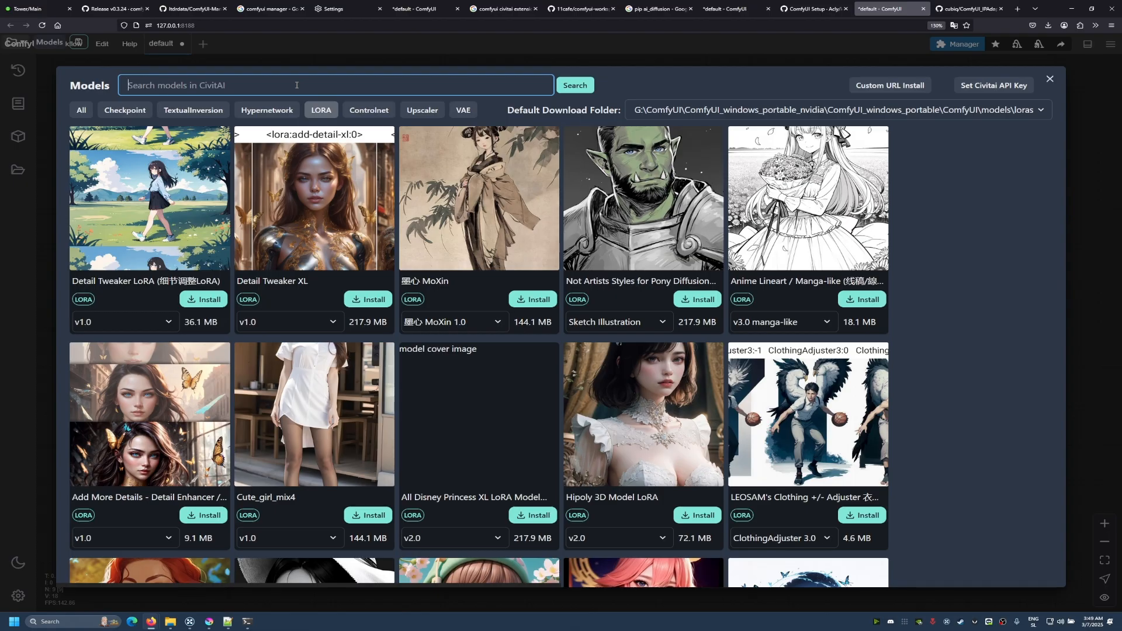
type("kenva")
key("Return")
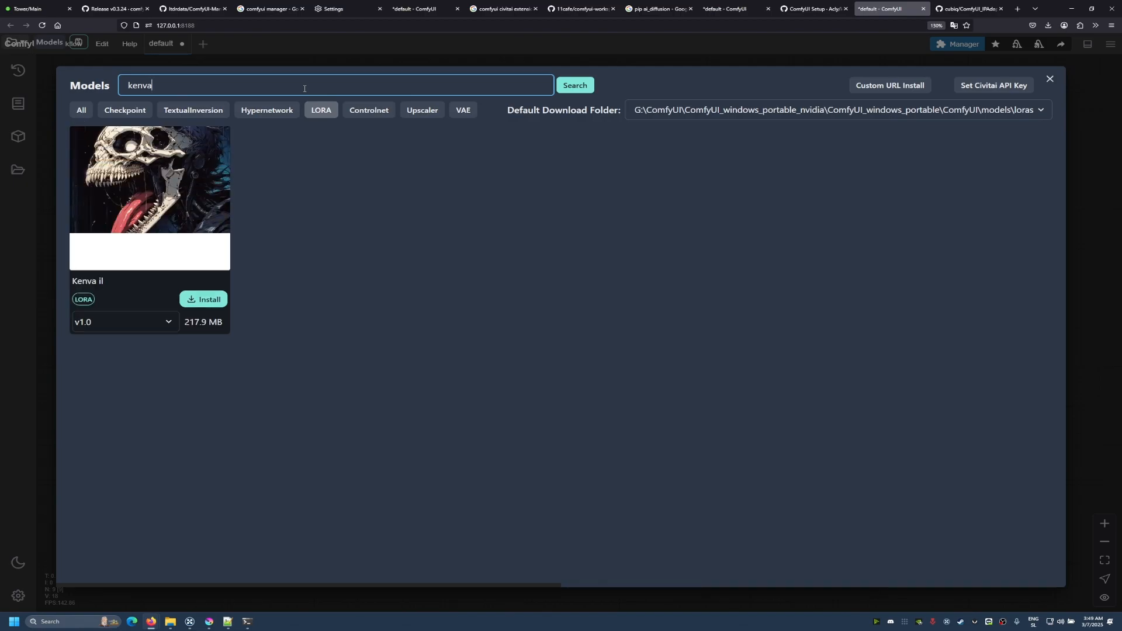
left_click(204, 299)
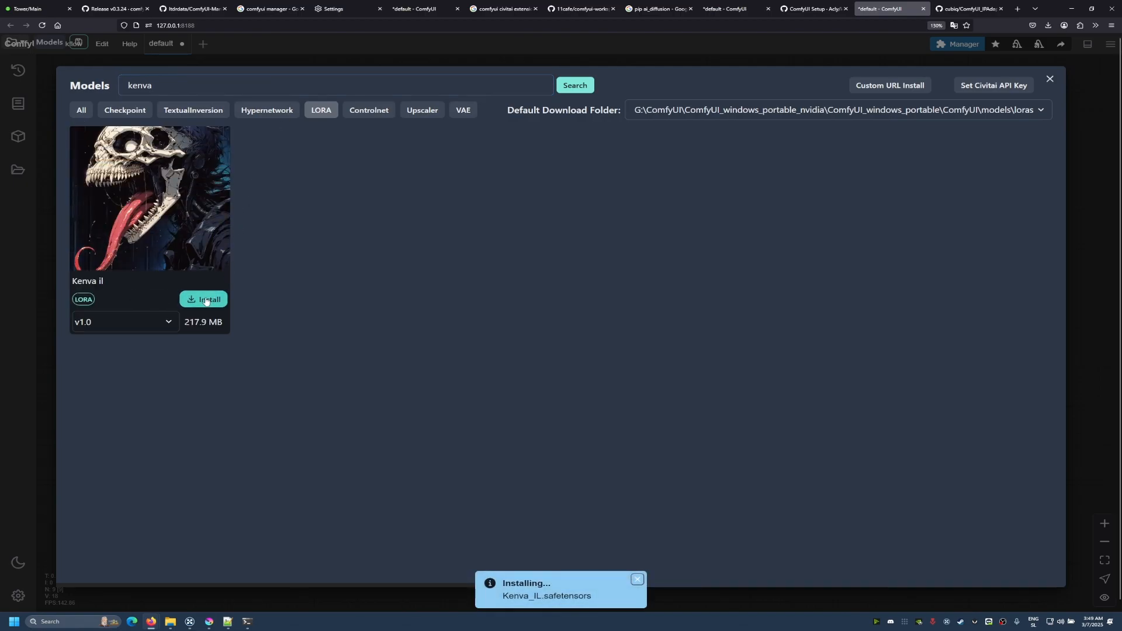
Search the LORA models for "2b", install the 2B (NieR:Automata) LoRA version v2b, and close the model browser
double_click(223, 88)
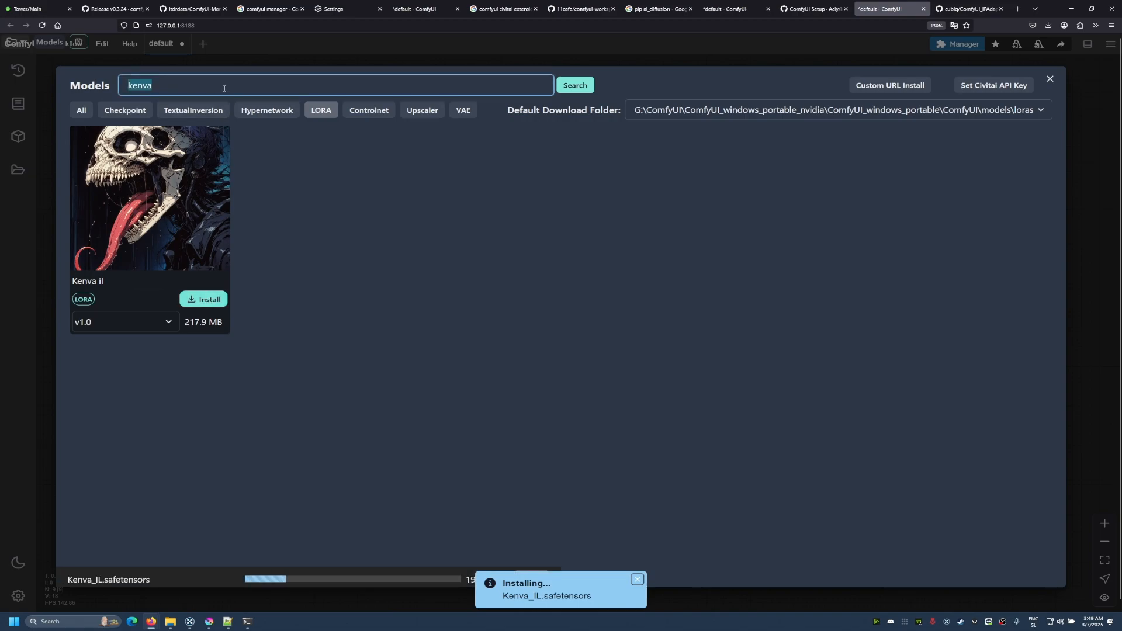
type("2b")
left_click(573, 86)
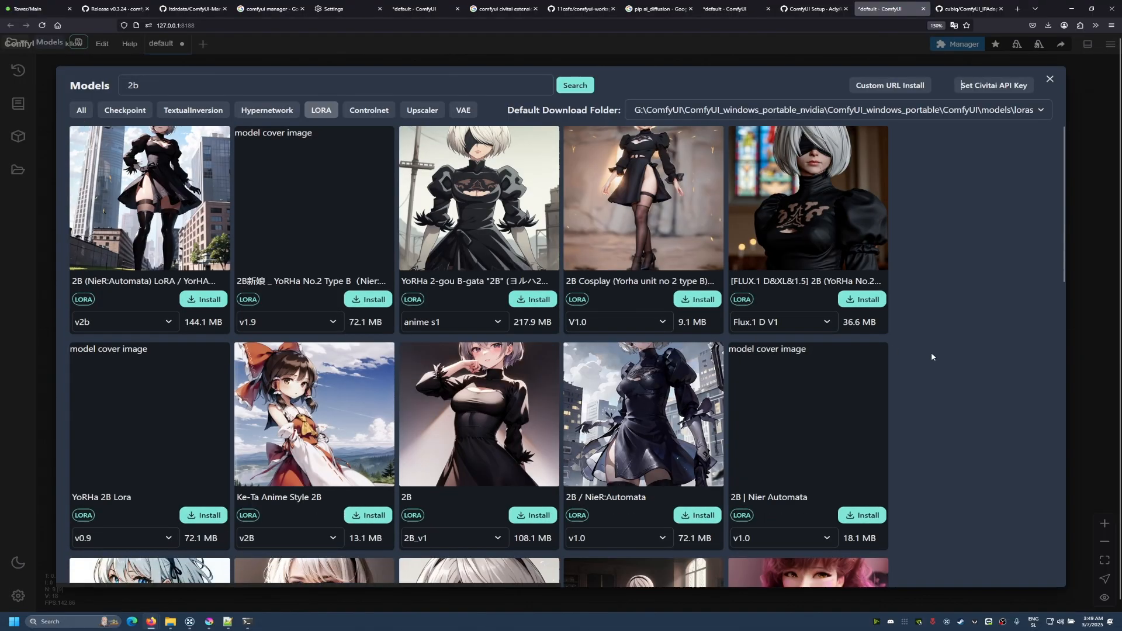
scroll(931, 357, "down", 5)
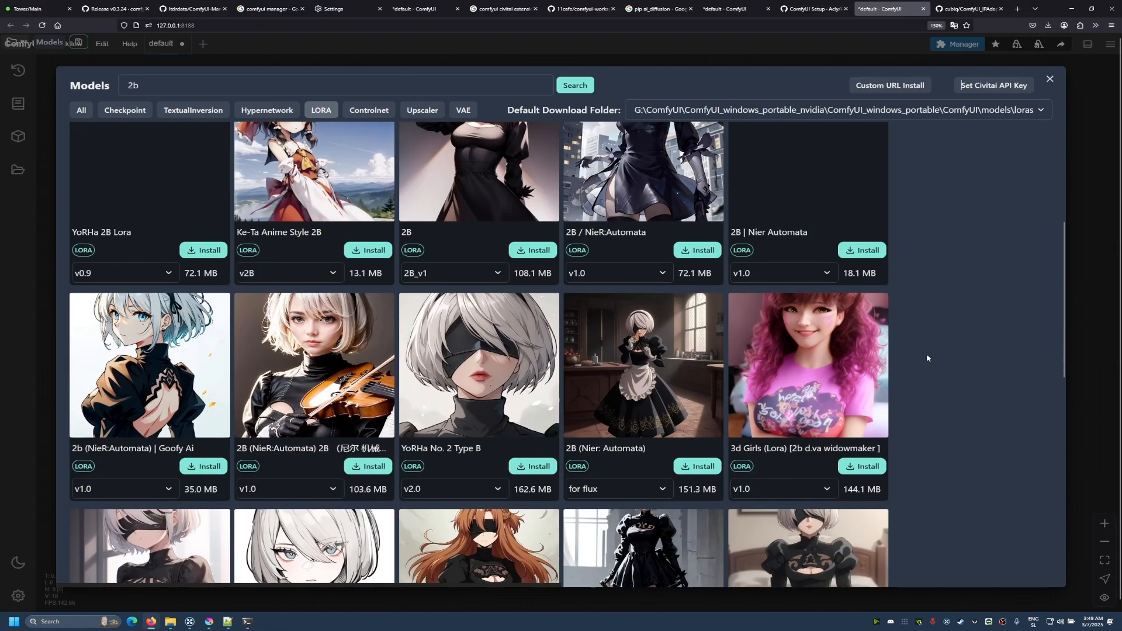
scroll(920, 357, "up", 5)
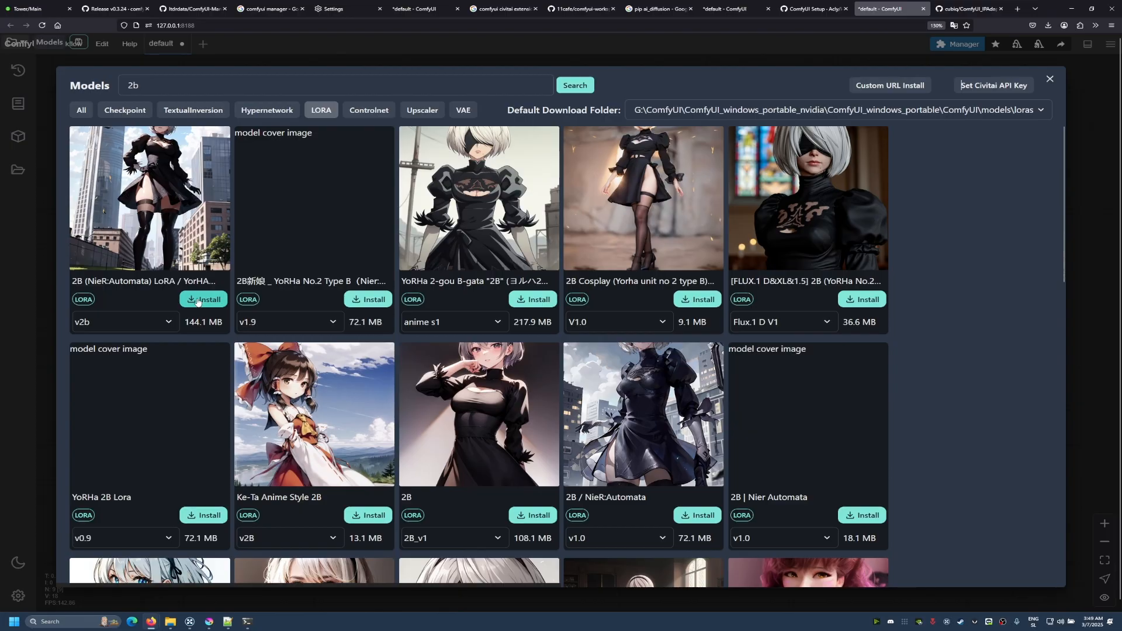
left_click(197, 299)
key("Escape")
Check the LoRA downloads in the server console and in ComfyUI's list of installed loras
left_click_drag(309, 528, 310, 481)
left_click(247, 621)
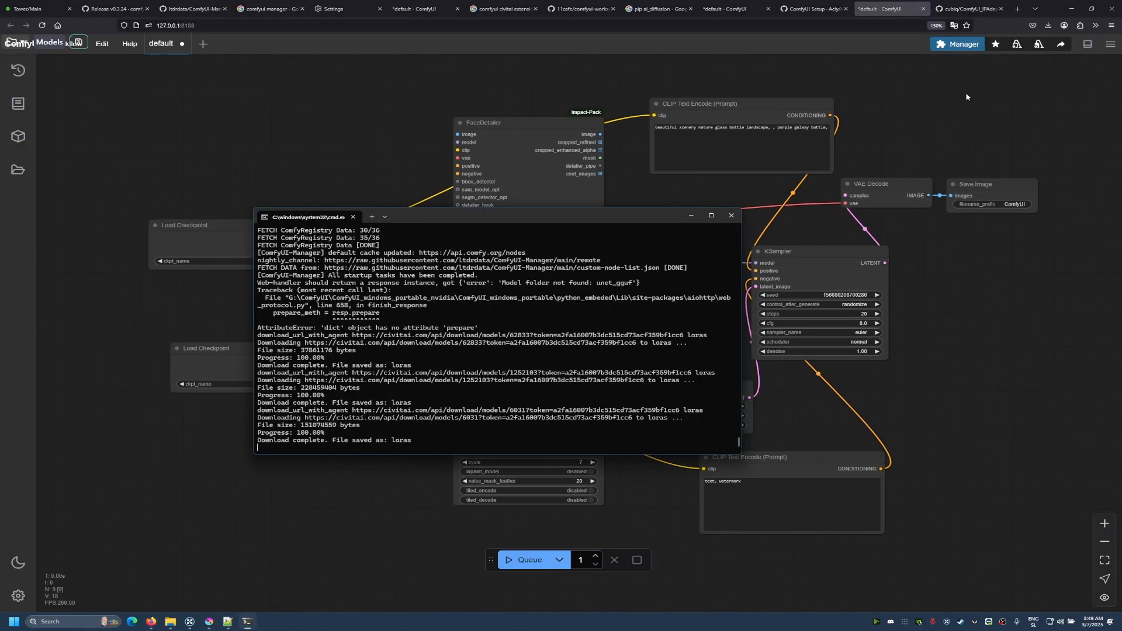
left_click(46, 46)
left_click(87, 129)
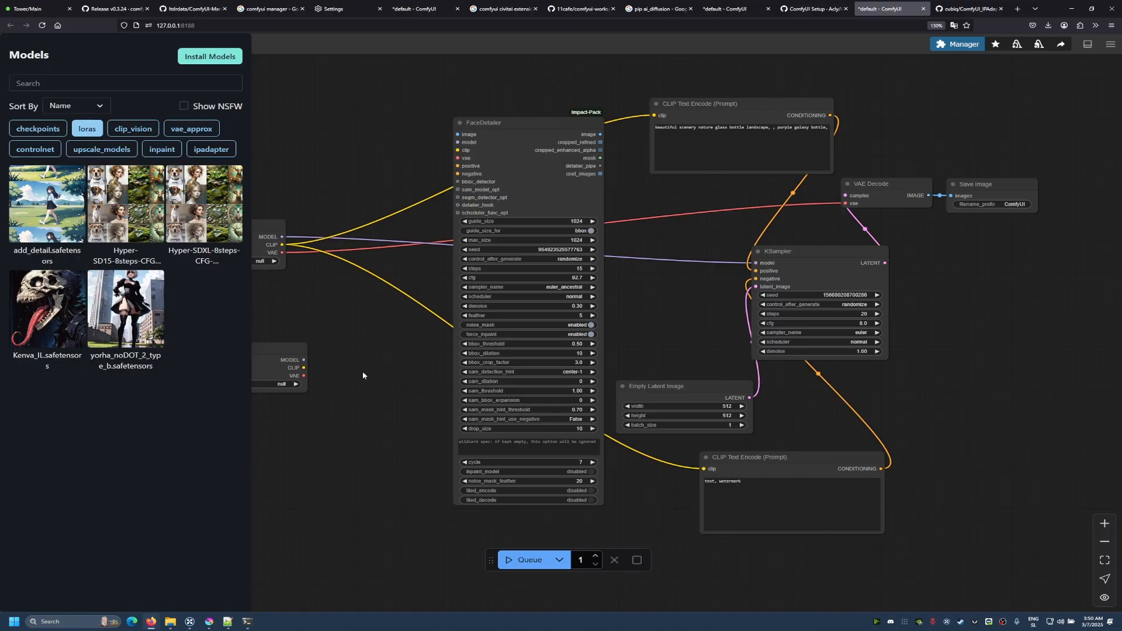
left_click(367, 351)
left_click(247, 621)
Switch to Krita, try adding a LoRA to the New Style preset, look through the available ones, and remove the entry
left_click(209, 621)
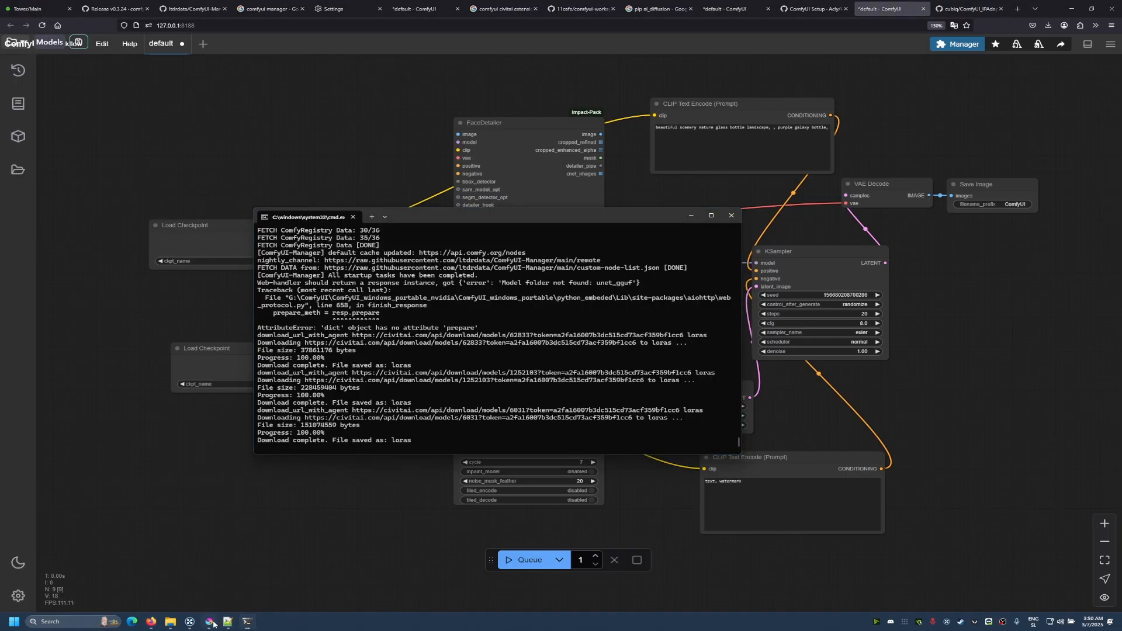
left_click(1114, 286)
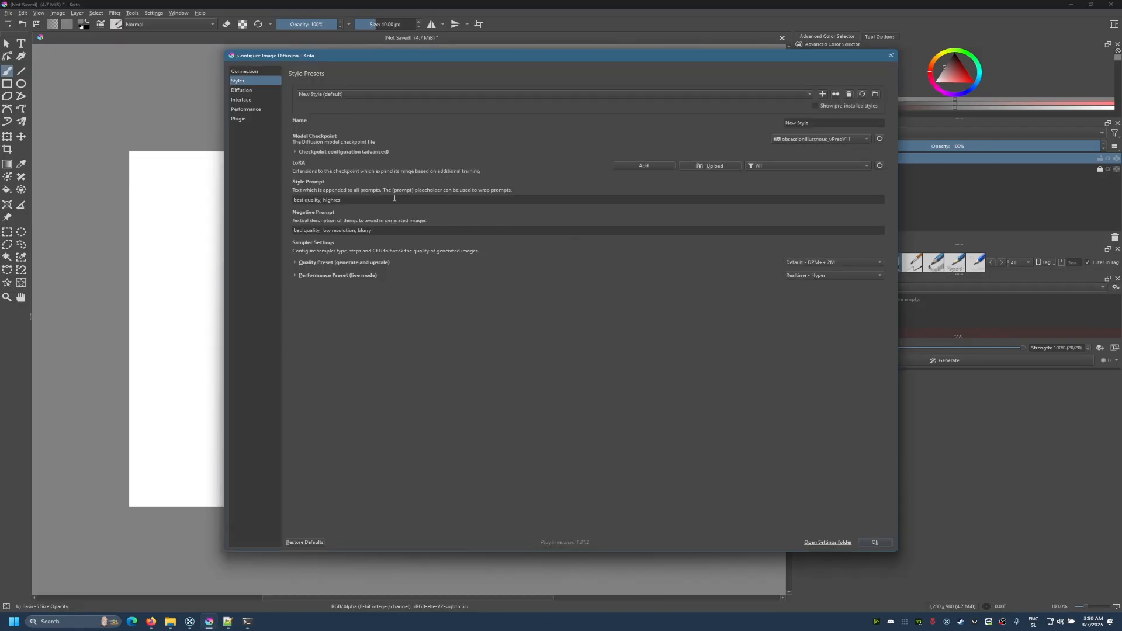
left_click(634, 166)
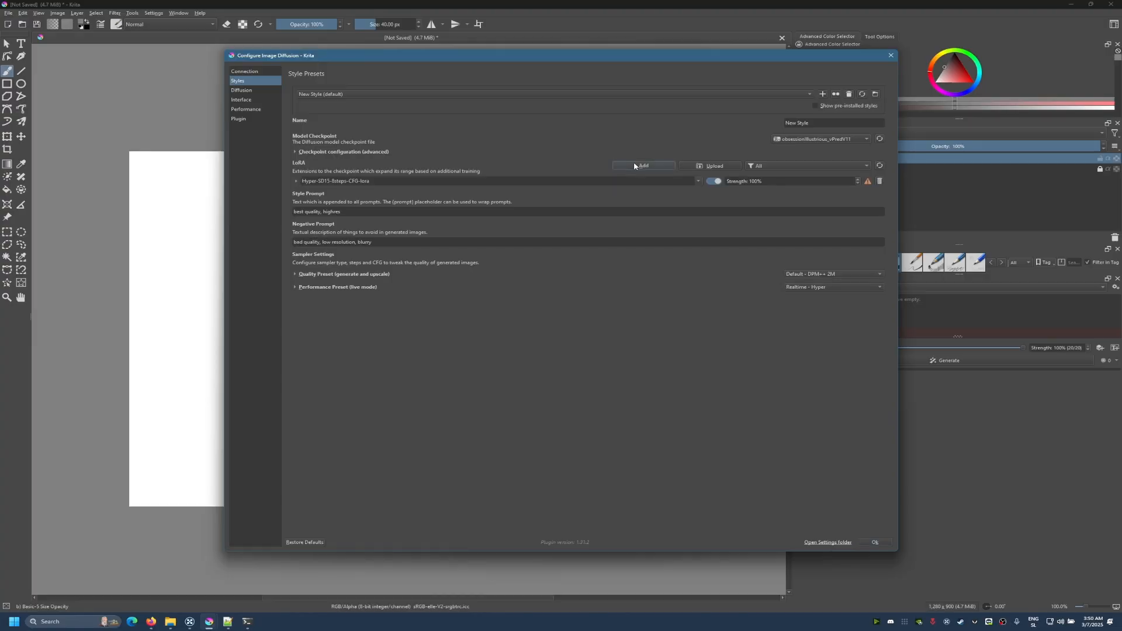
left_click(697, 182)
left_click(697, 182)
left_click(697, 182)
left_click(696, 182)
left_click(879, 181)
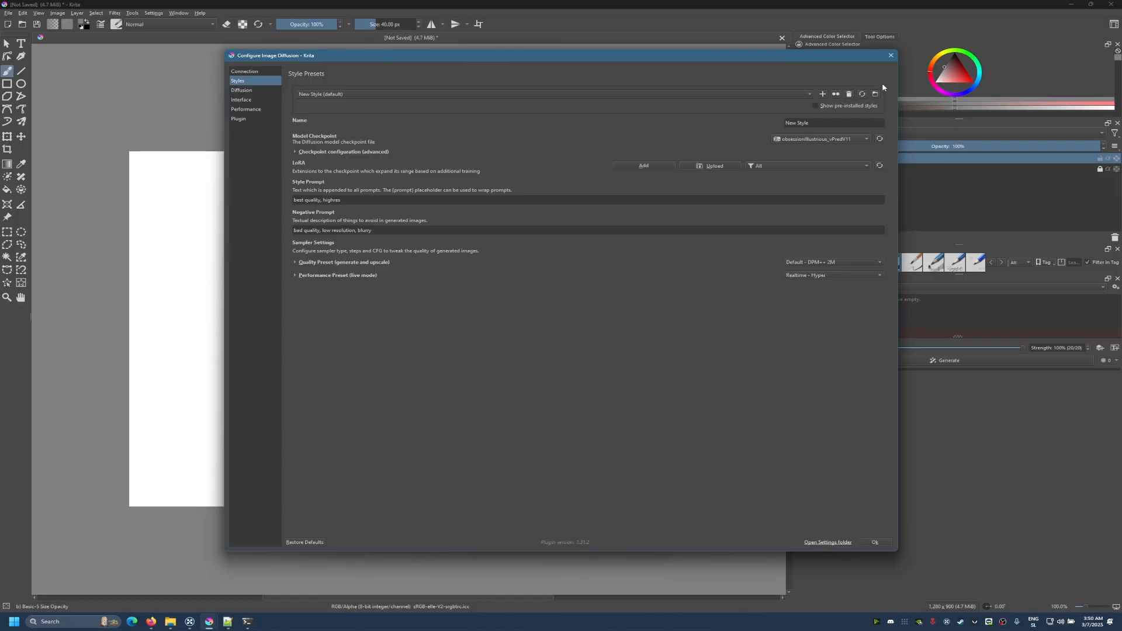
left_click(890, 55)
Return to the server console, stop the running ComfyUI server, and answer y to terminate the batch job
key("alt+Tab")
key("alt+Tab")
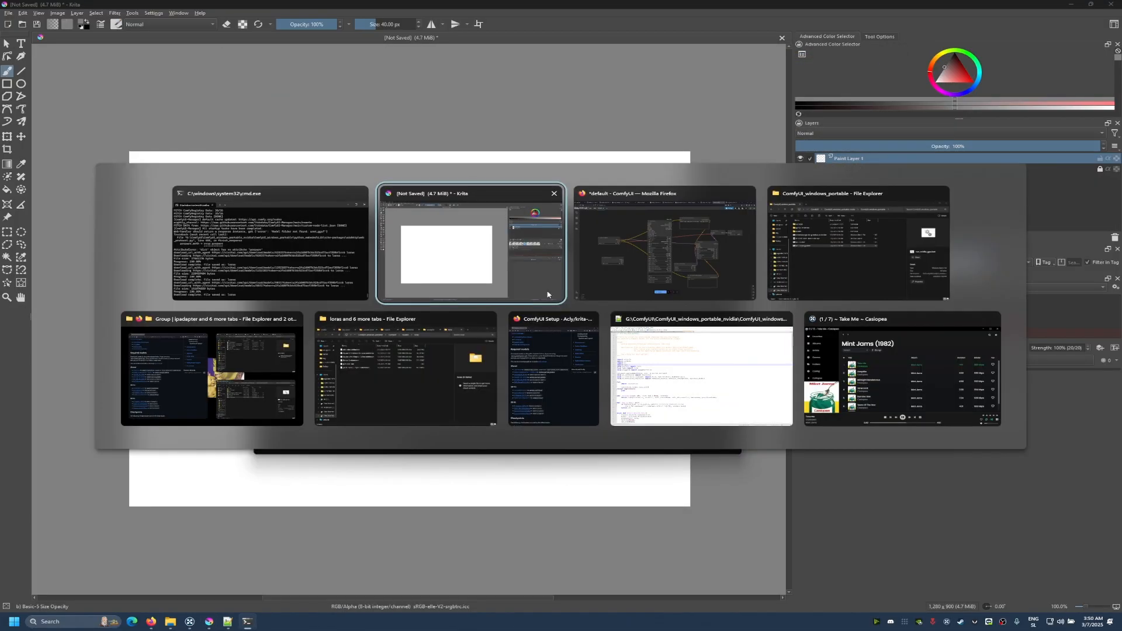
key("ctrl+c")
type("y")
key("Return")
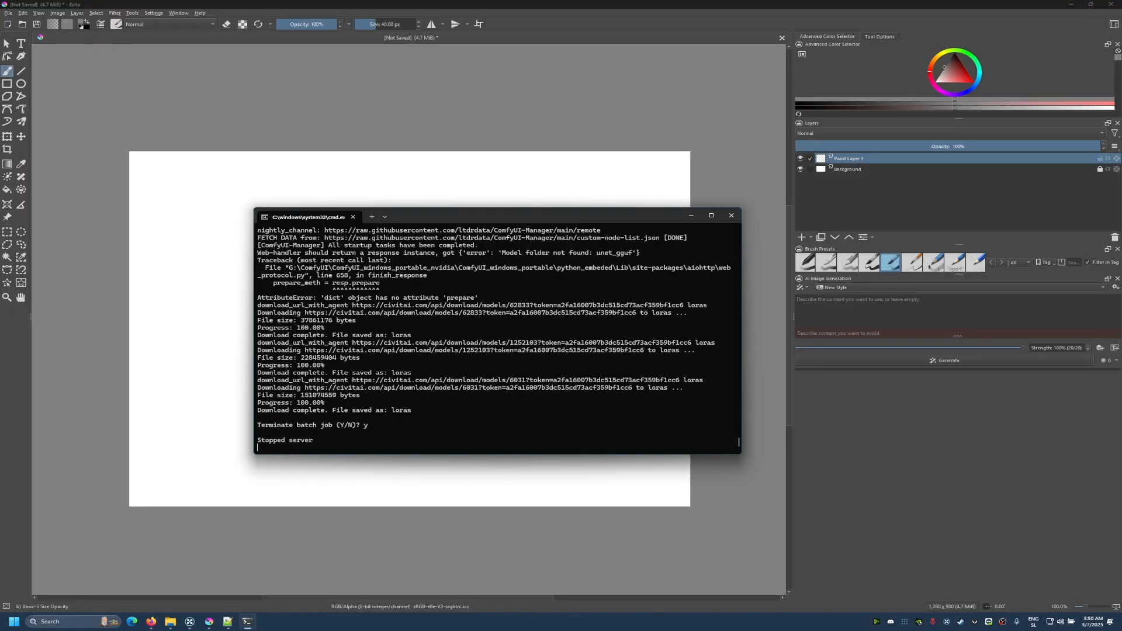
Restart ComfyUI with run_nvidia_gpu.bat from the ComfyUI_windows_portable folder, check its console output for the running server, and return to Krita
key("alt+Tab")
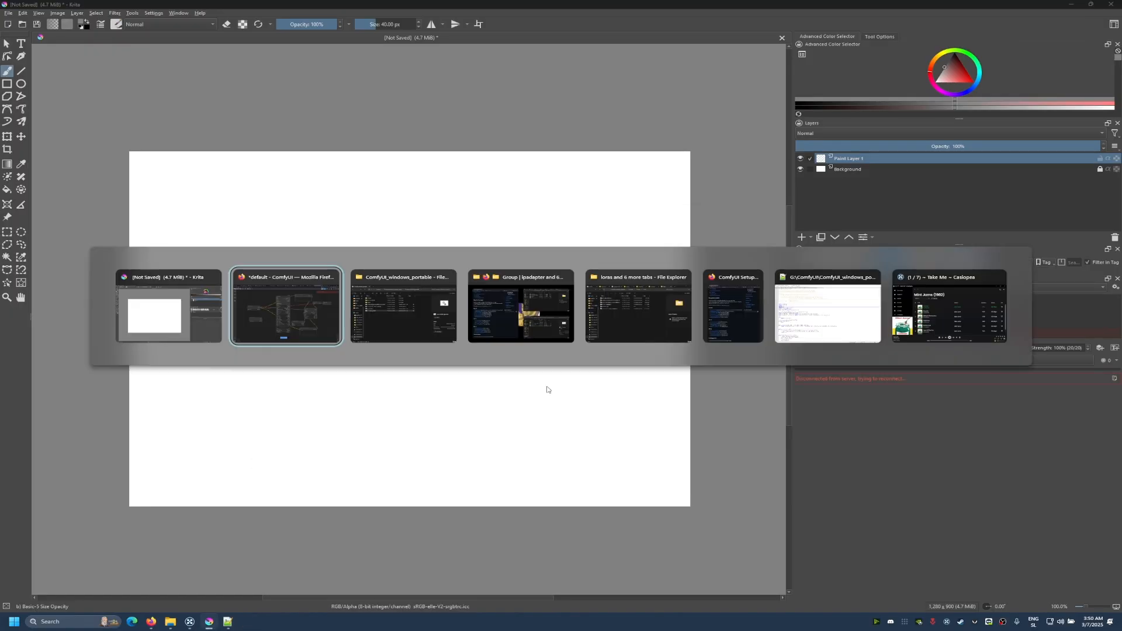
left_click(396, 314)
double_click(696, 444)
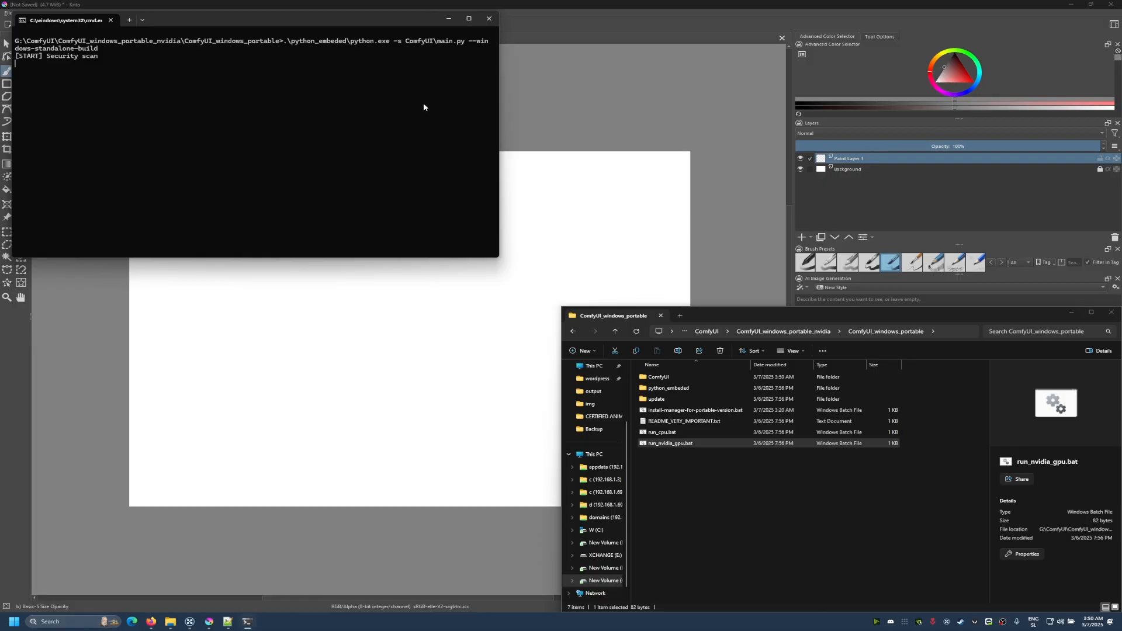
left_click(448, 19)
left_click_drag(762, 318, 629, 264)
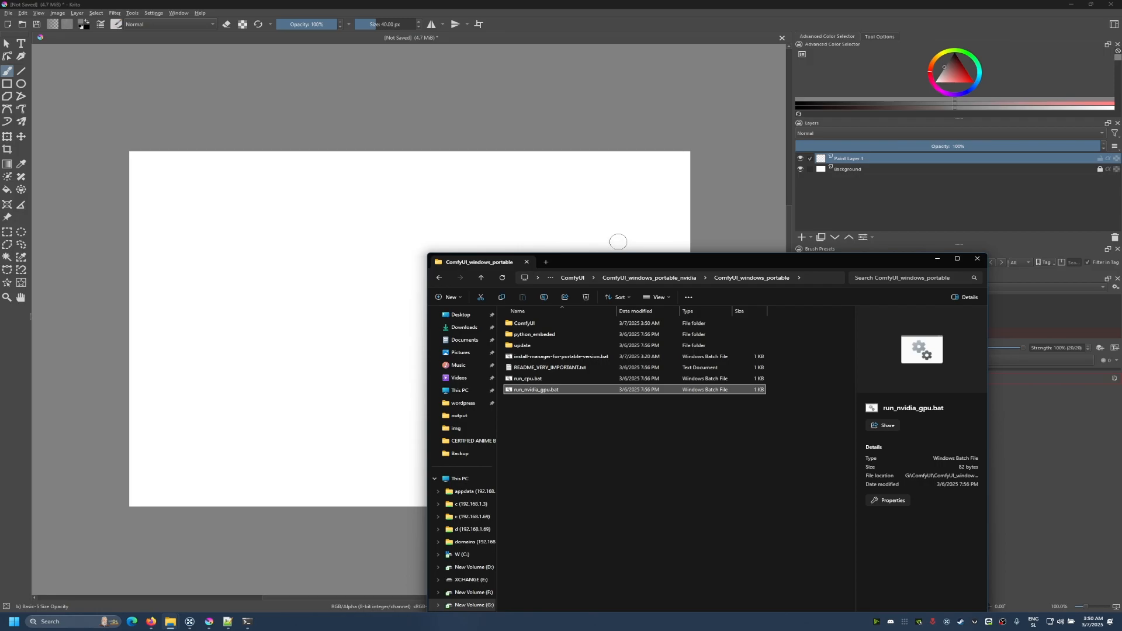
left_click(936, 259)
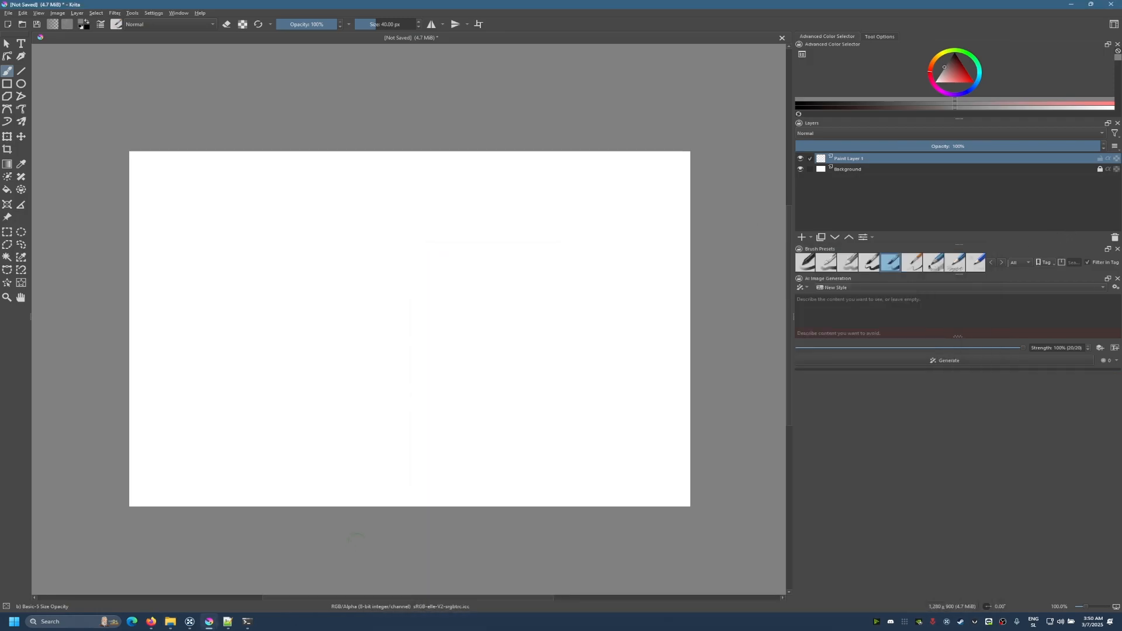
left_click(247, 621)
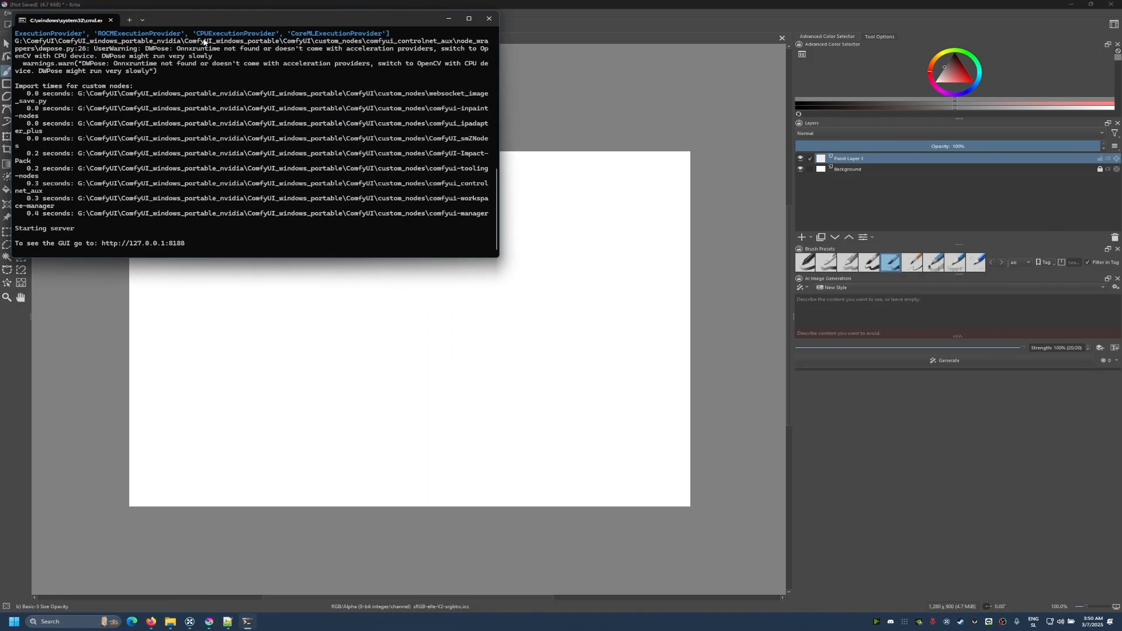
left_click_drag(269, 21, 386, 124)
left_click(998, 356)
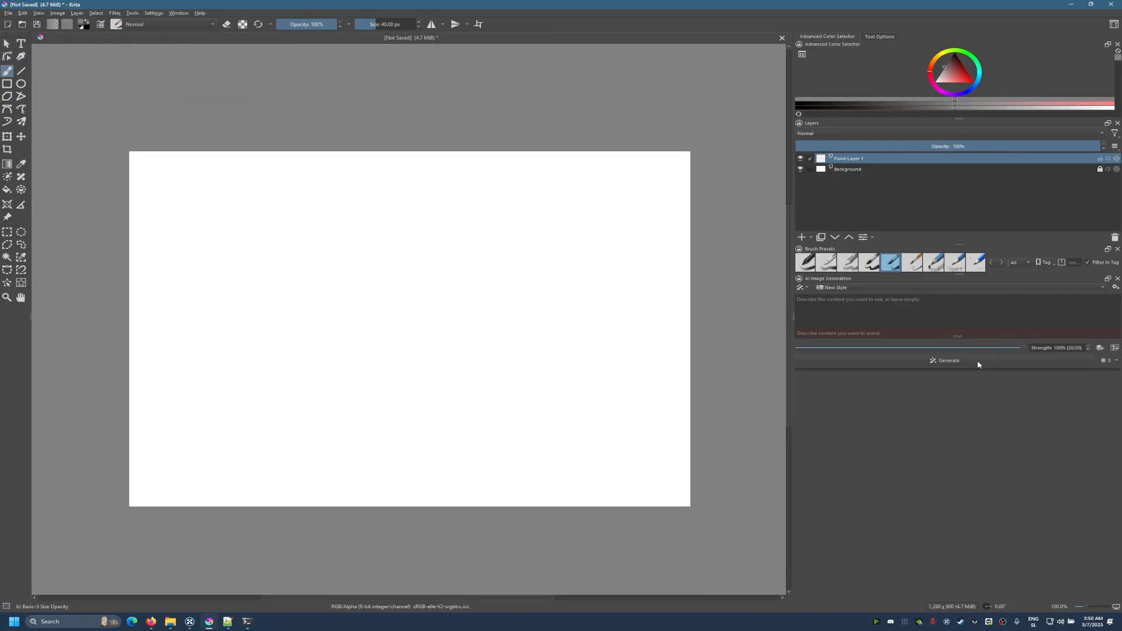
Add the Hyper-SD15-8steps-CFG-lora entry to the New Style preset and look through the LoRAs on offer
left_click(1115, 287)
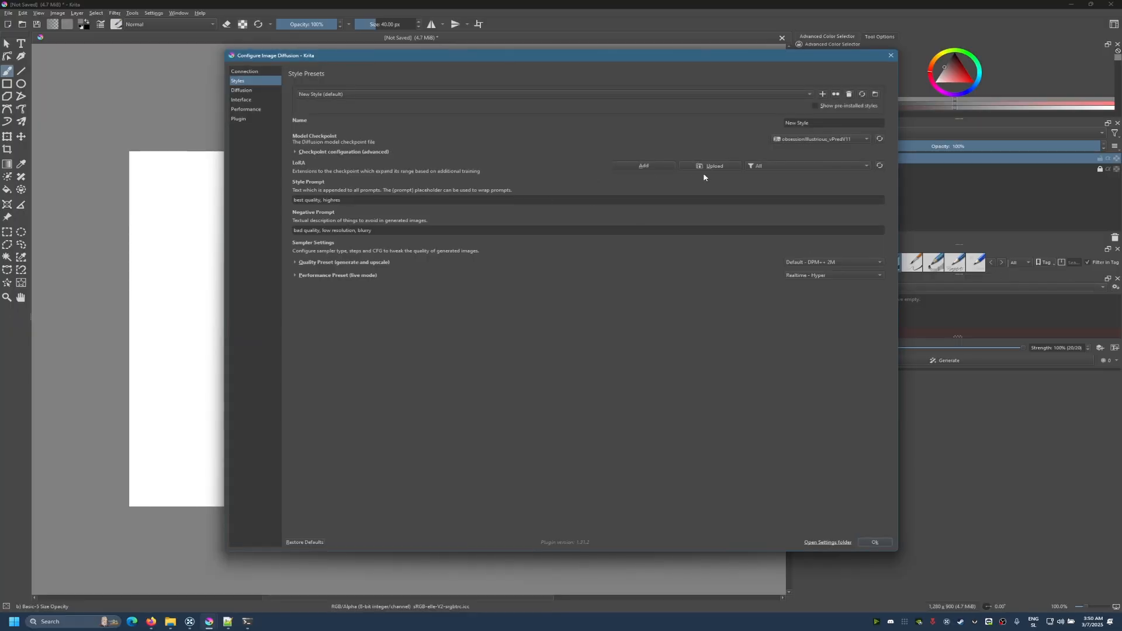
left_click(643, 166)
left_click(699, 181)
left_click(700, 183)
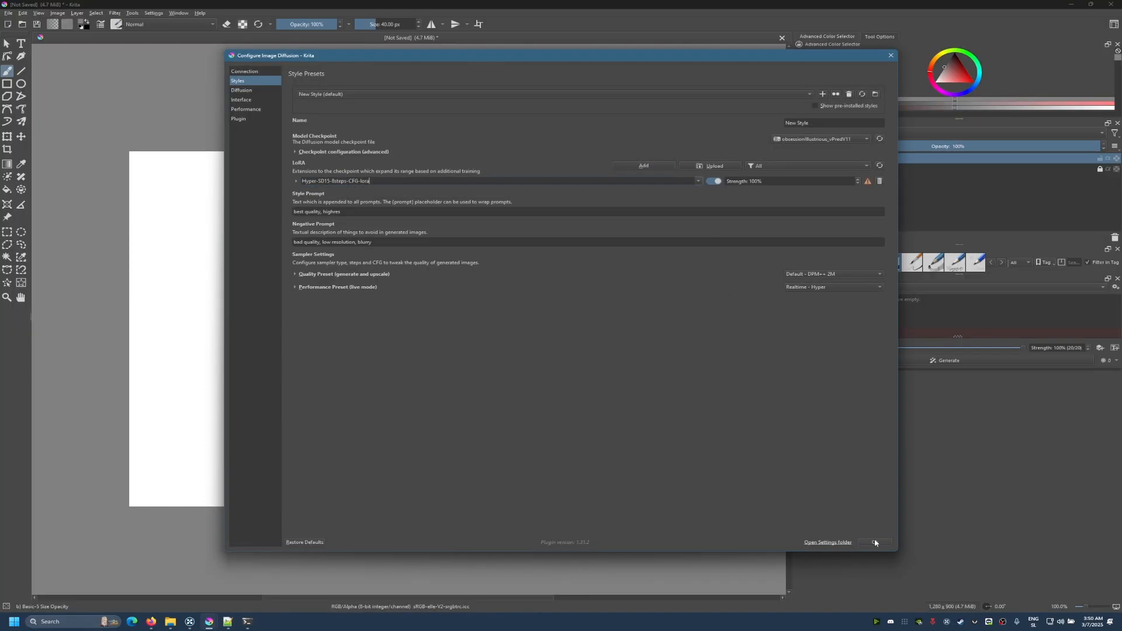
Reconnect the image diffusion plugin to the custom server at 127.0.0.1:8188 and accept the configuration
left_click(262, 73)
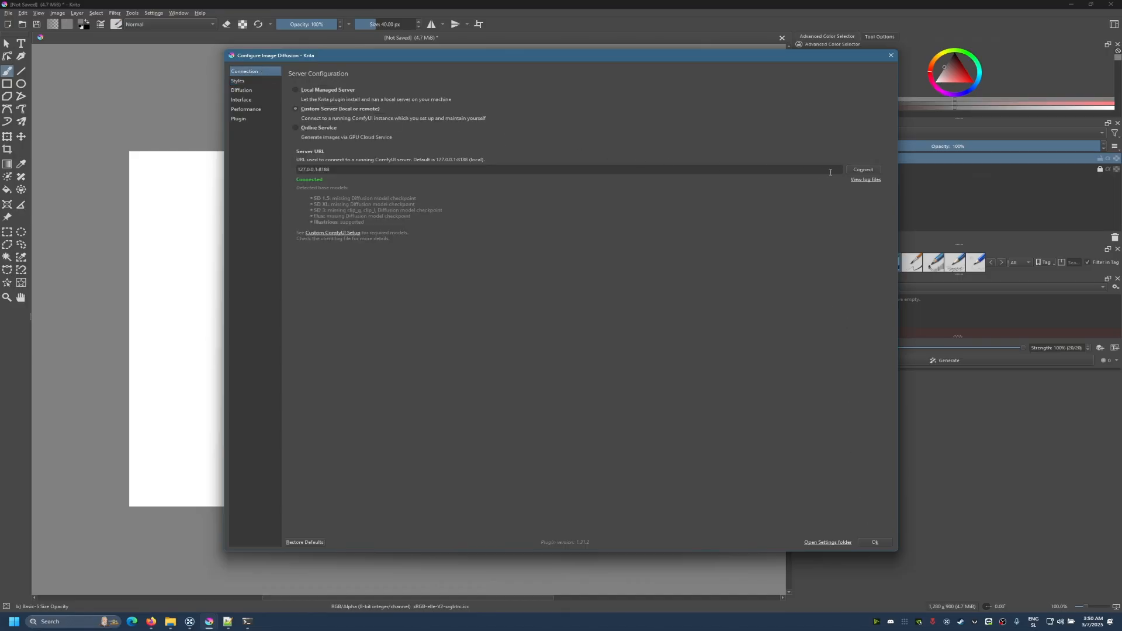
left_click(863, 170)
left_click(867, 544)
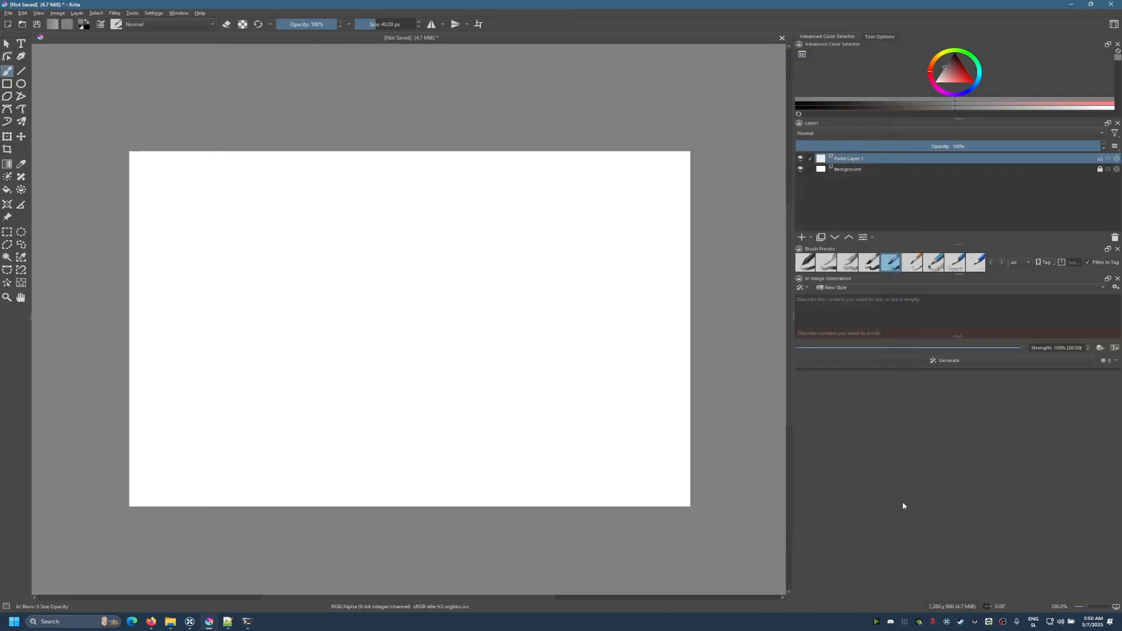
Replace the existing LoRA entry in the New Style preset with yorha_noDOT_2_type_b
left_click(1114, 288)
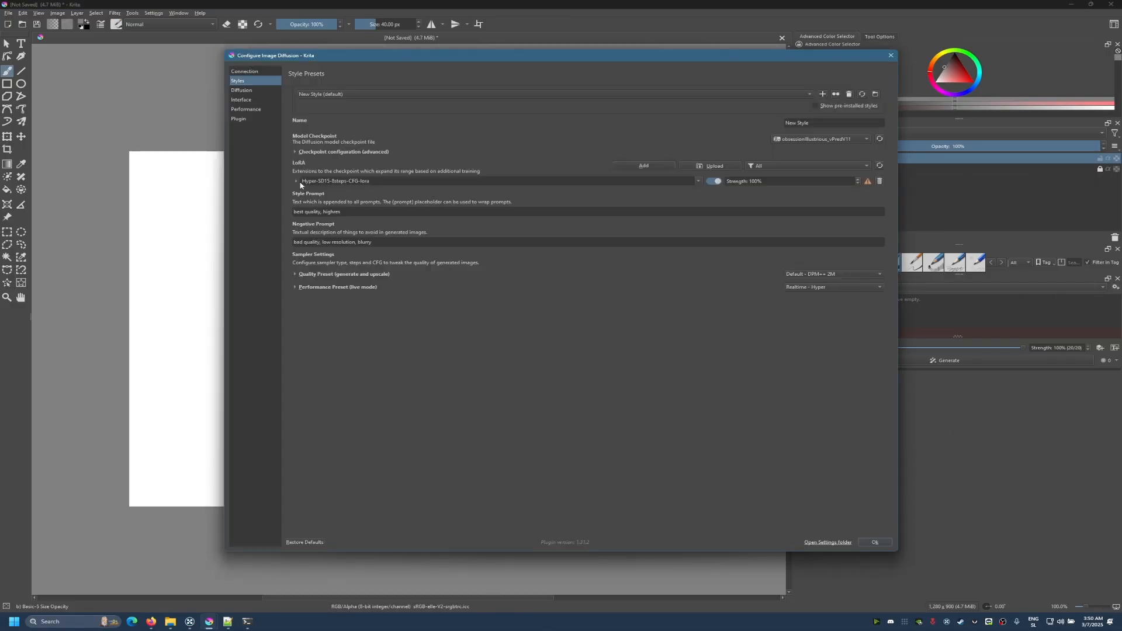
left_click(698, 182)
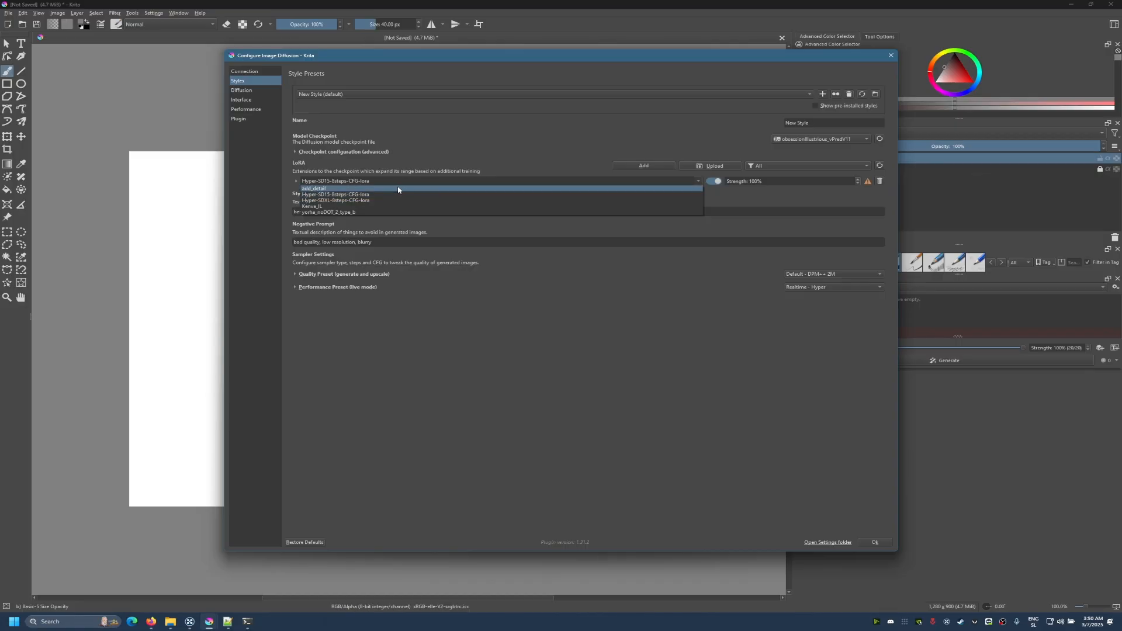
left_click(403, 205)
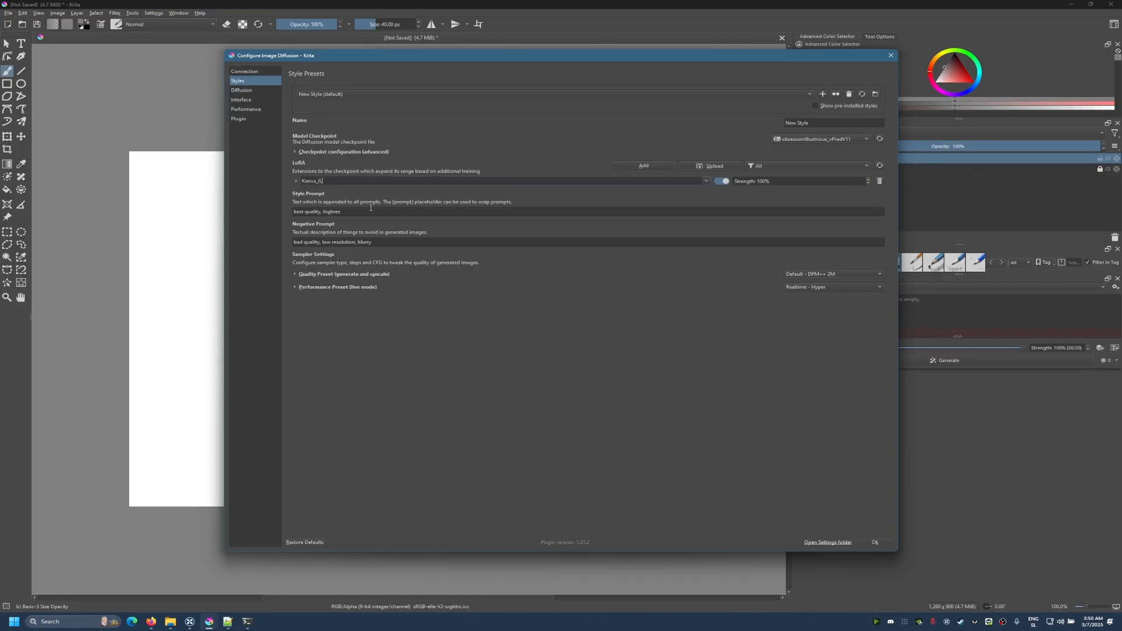
left_click(706, 182)
left_click(513, 208)
Add two more LoRAs, Kenva_IL and add_detail, to the New Style preset
left_click(644, 167)
left_click(483, 193)
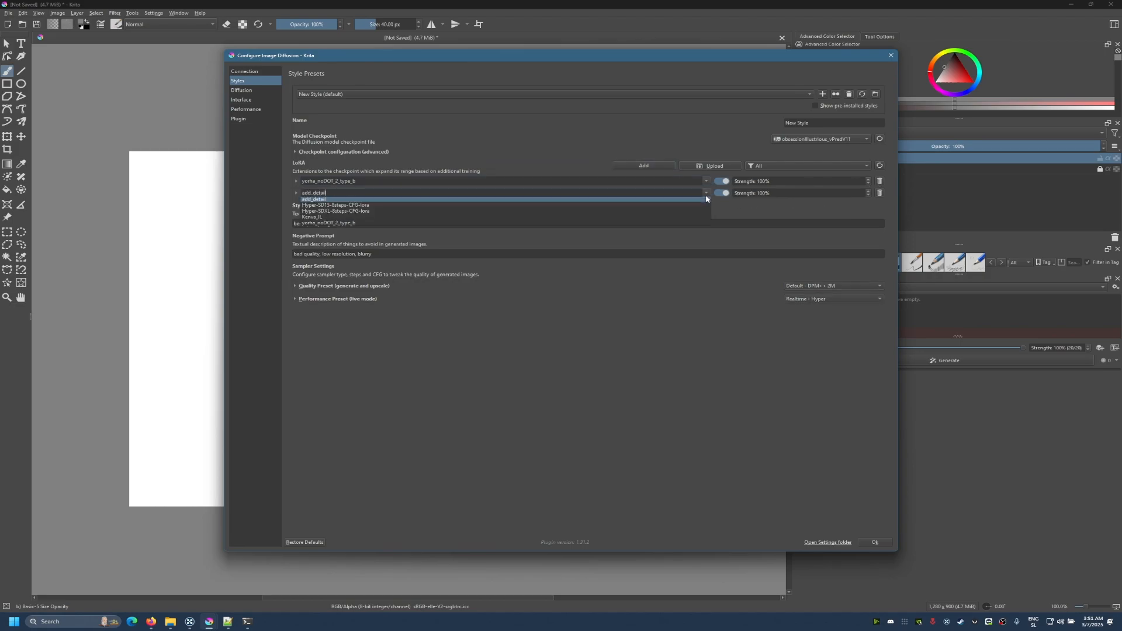
left_click(428, 219)
left_click(643, 166)
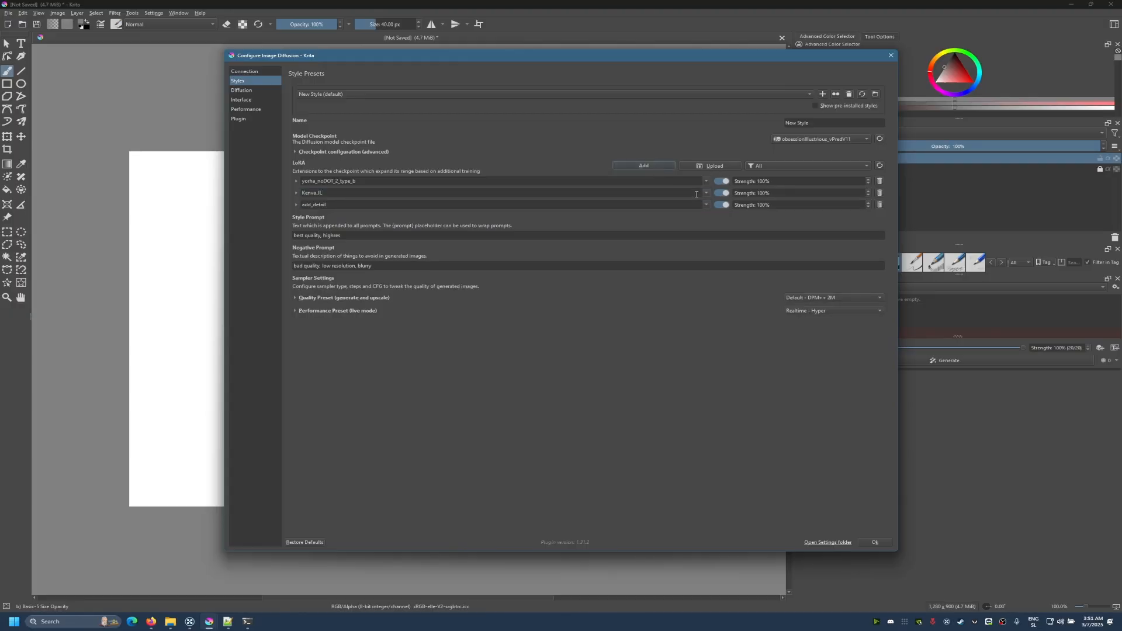
left_click(704, 205)
left_click(596, 212)
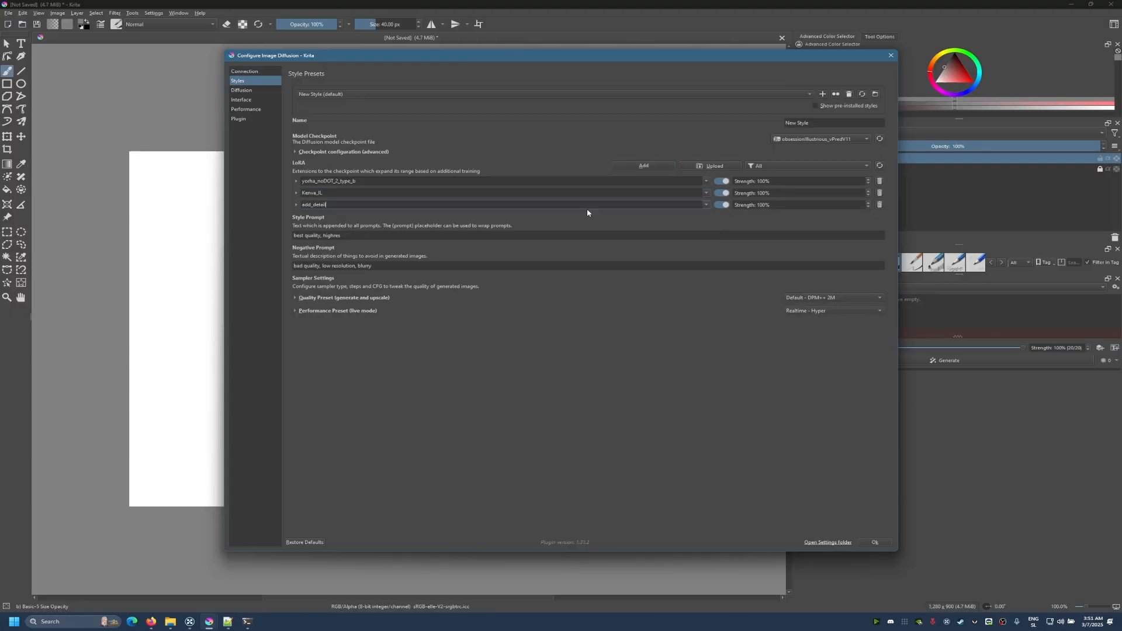
Lower the strength of the yorha_noDOT_2_type_b LoRA to 80% and of the add_detail LoRA to 70%
left_click(820, 181)
scroll(819, 181, "down", 10)
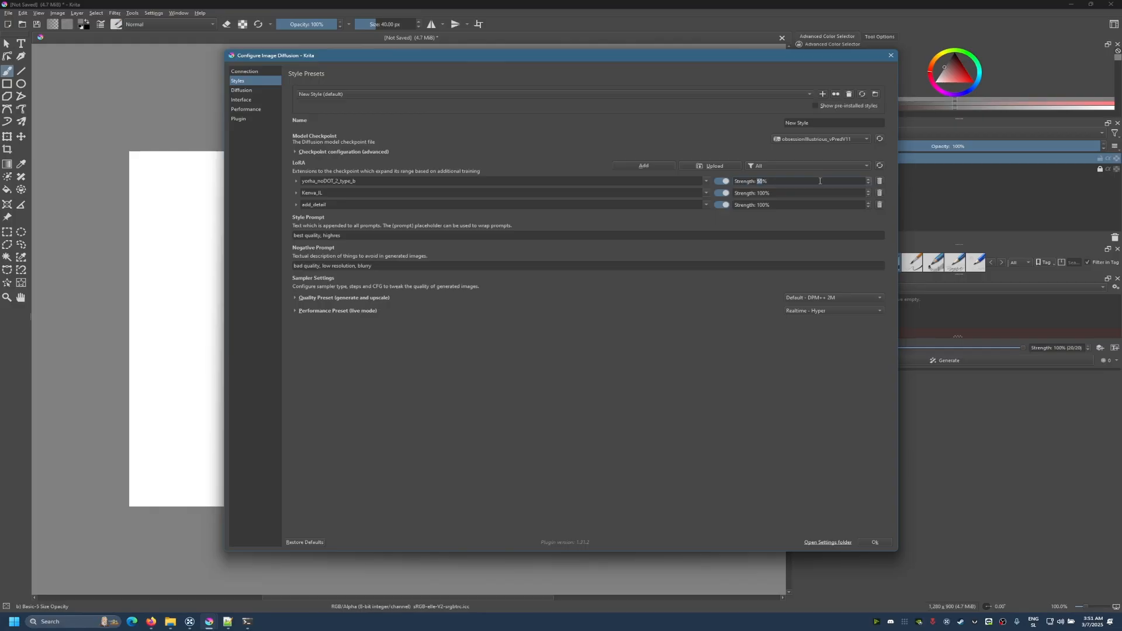
scroll(820, 181, "up", 1)
left_click(800, 193)
left_click(796, 205)
scroll(796, 206, "down", 3)
scroll(796, 206, "down", 2)
Rename the style preset as ObsessionILL and accept the image diffusion configuration
left_click(820, 122)
key("BackSpace")
key("BackSpace")
key("BackSpace")
key("BackSpace")
key("BackSpace")
key("BackSpace")
key("BackSpace")
key("BackSpace")
key("BackSpace")
type("ObsessionILL")
left_click(874, 542)
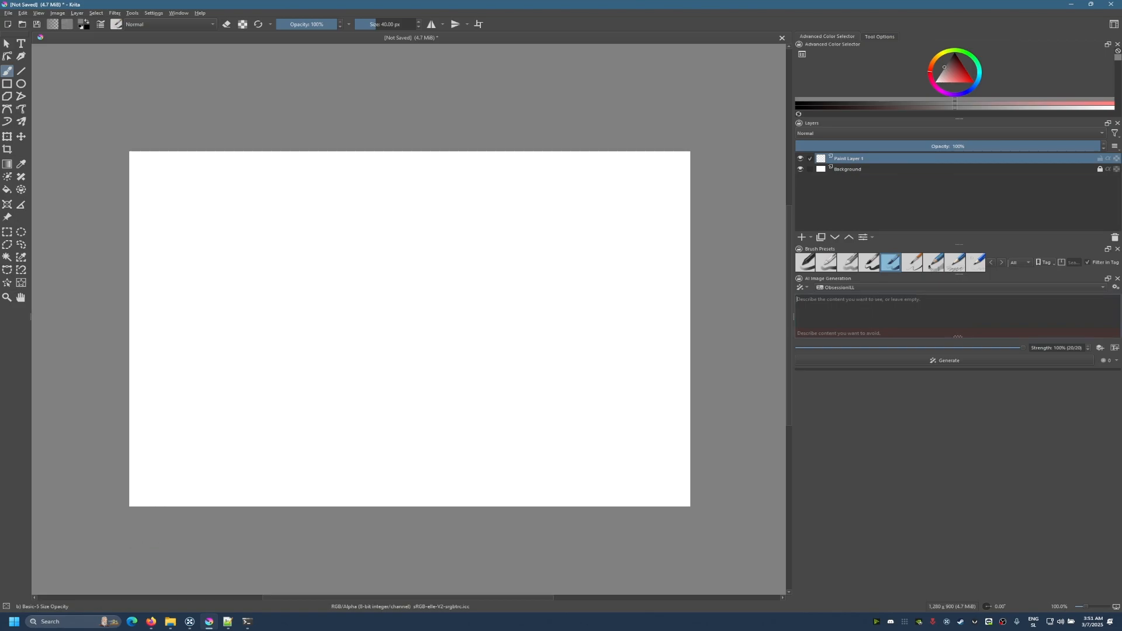
Open the yorha_noDOT_2_type_b LoRA's CivitAI page from ComfyUI's model browser, copy its trigger words, and read the recommended weight
left_click(150, 621)
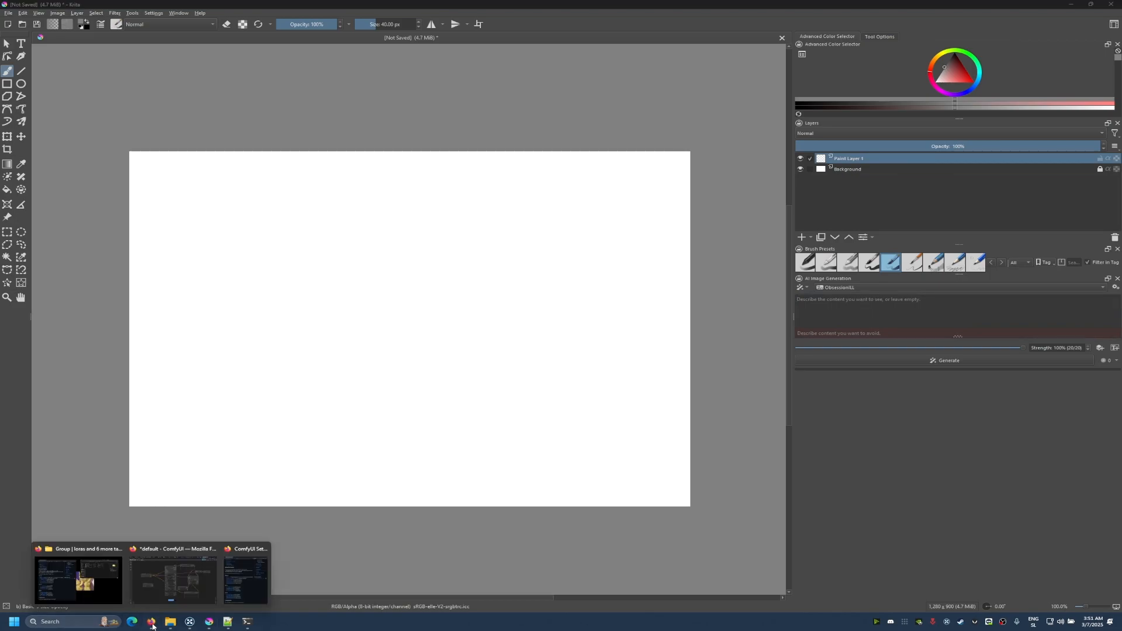
left_click(173, 577)
left_click(44, 46)
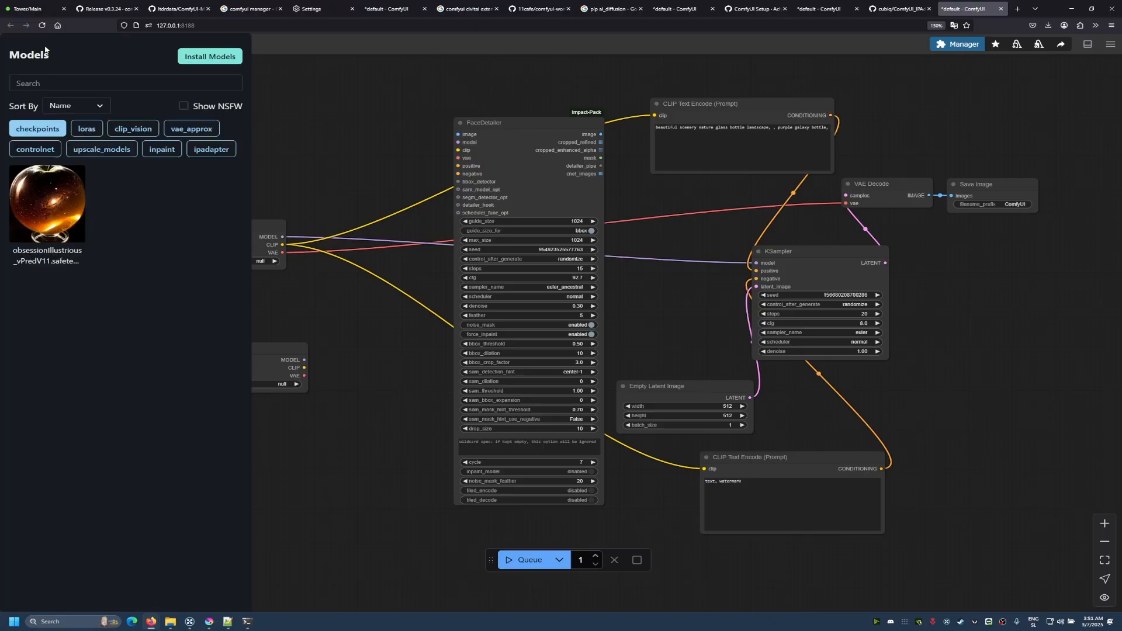
left_click(87, 129)
left_click(129, 302)
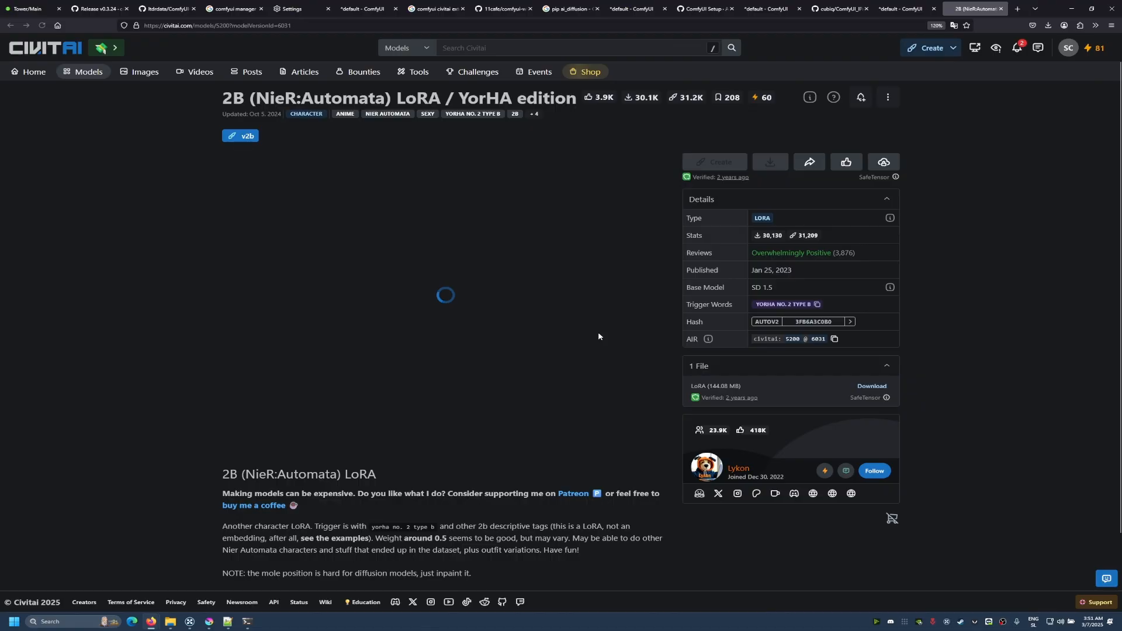
left_click(818, 304)
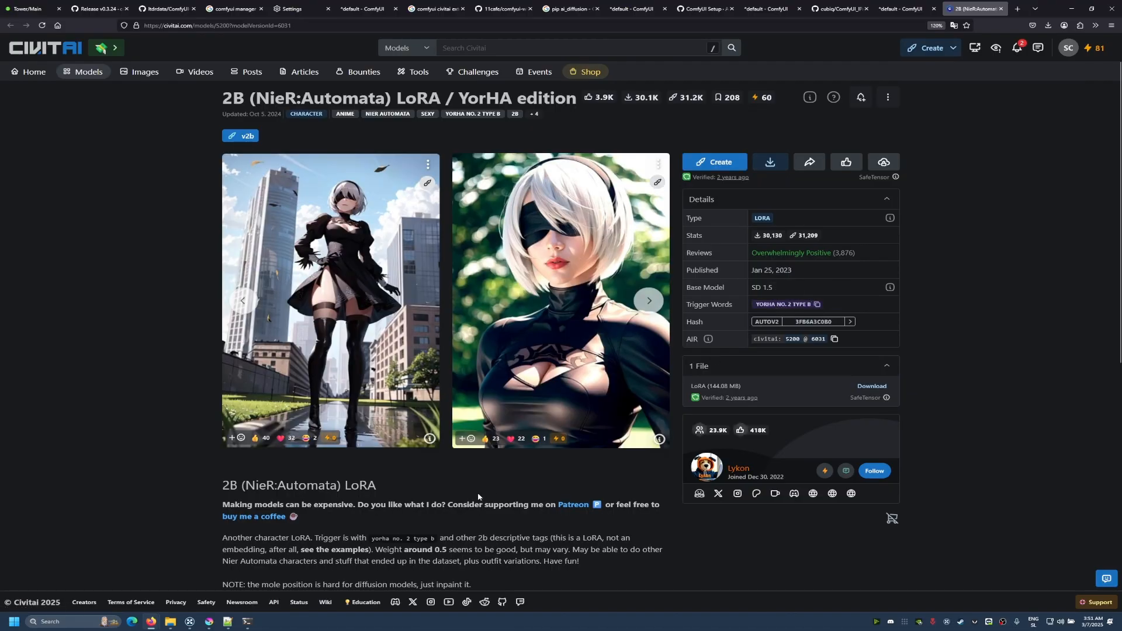
scroll(482, 496, "down", 3)
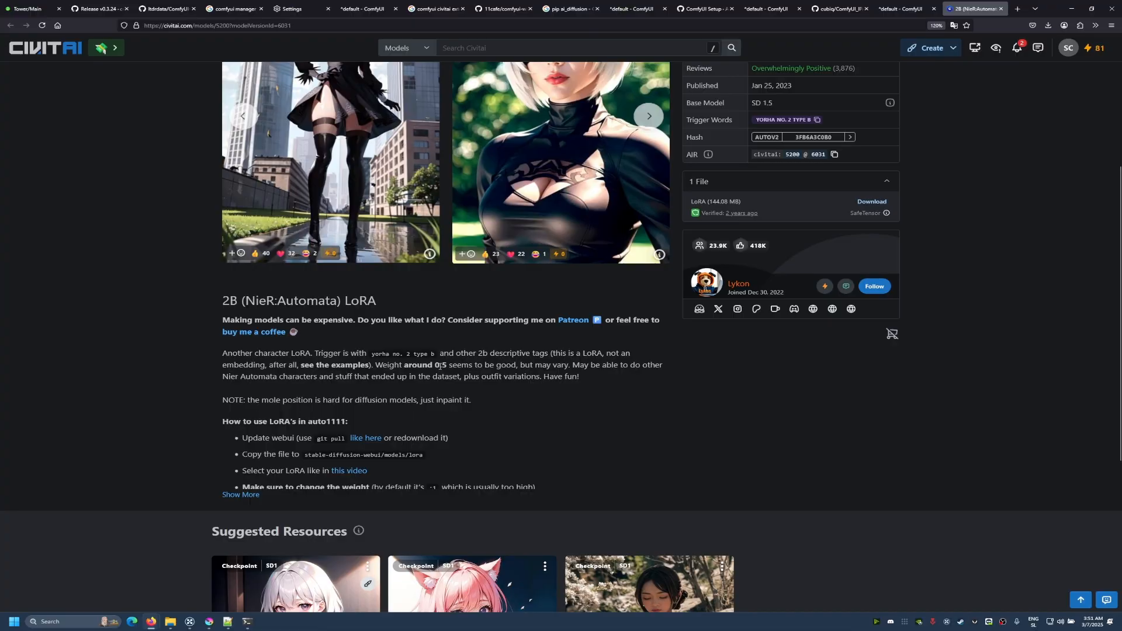
Return to Krita, set the yorha_noDOT_2_type_b LoRA's strength to 50%, and enter the prompt "yorha no. 2 type b"
left_click(209, 621)
left_click(1115, 287)
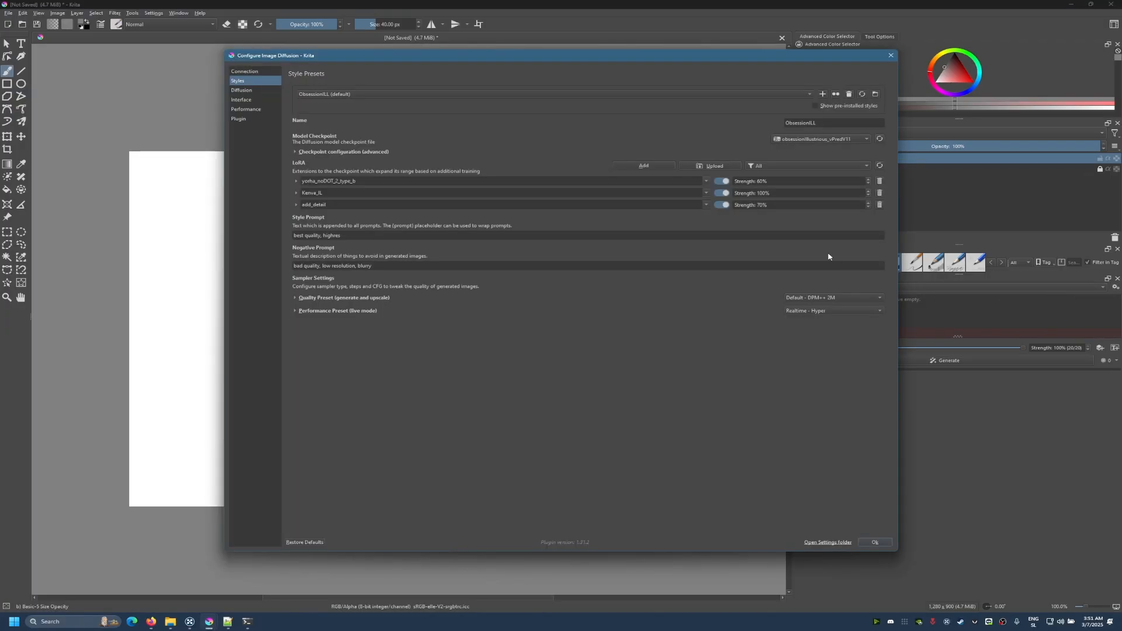
left_click(777, 182)
left_click(874, 542)
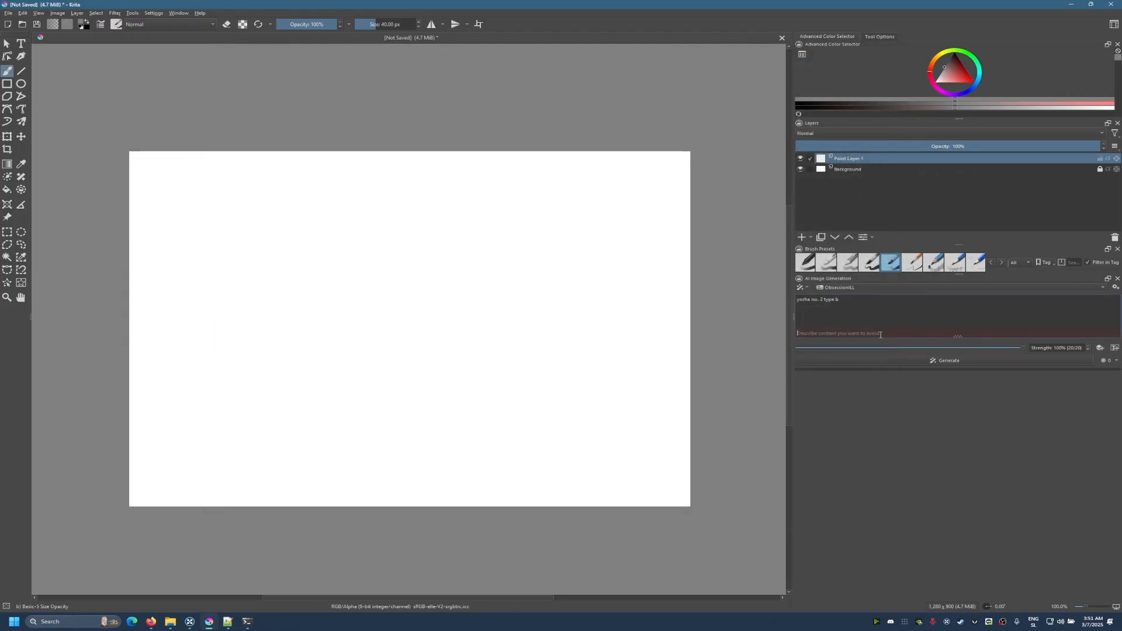
Try the negative prompt "text, distorted, bad quality," and review the Negative Prompt option in the plugin's interface settings
type("text, distorted, bad quality,")
left_click(1115, 287)
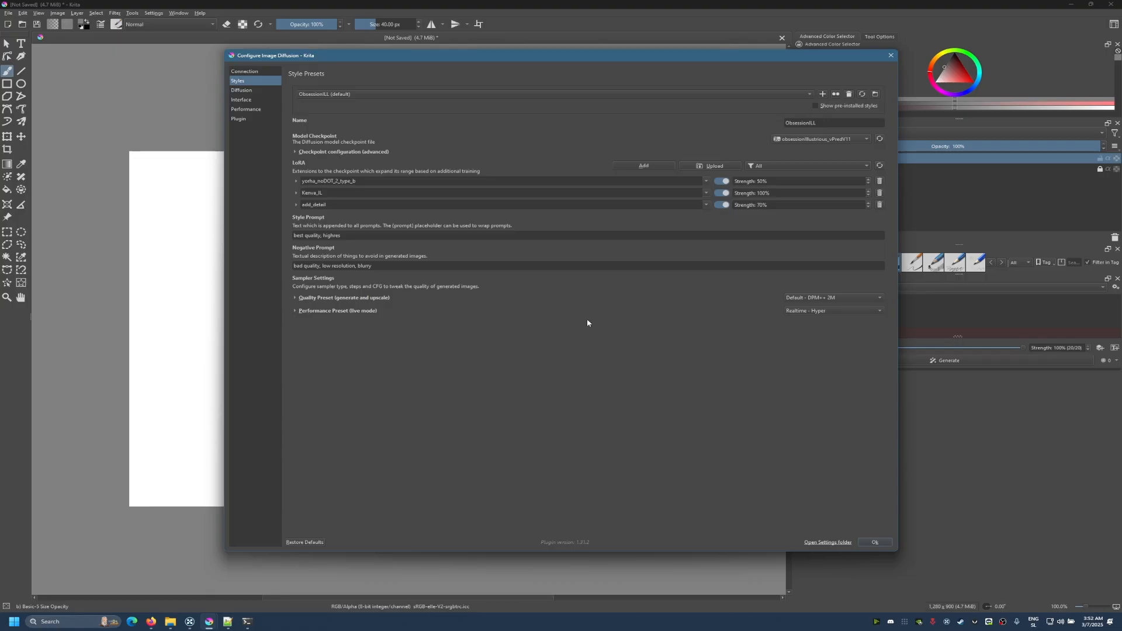
left_click(244, 103)
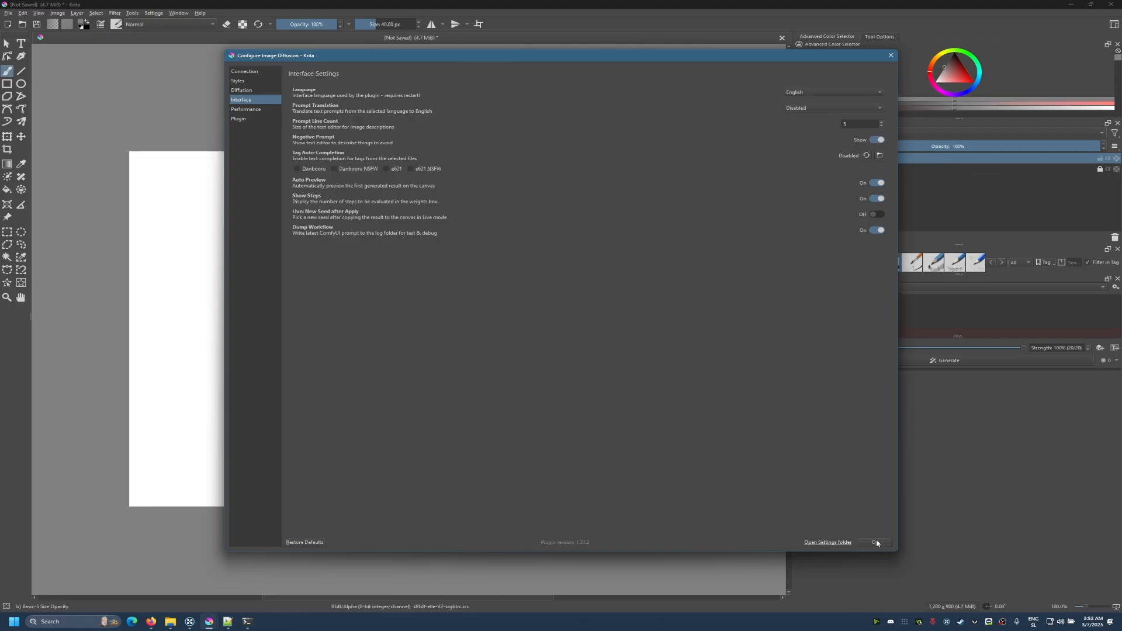
left_click(881, 142)
left_click(884, 544)
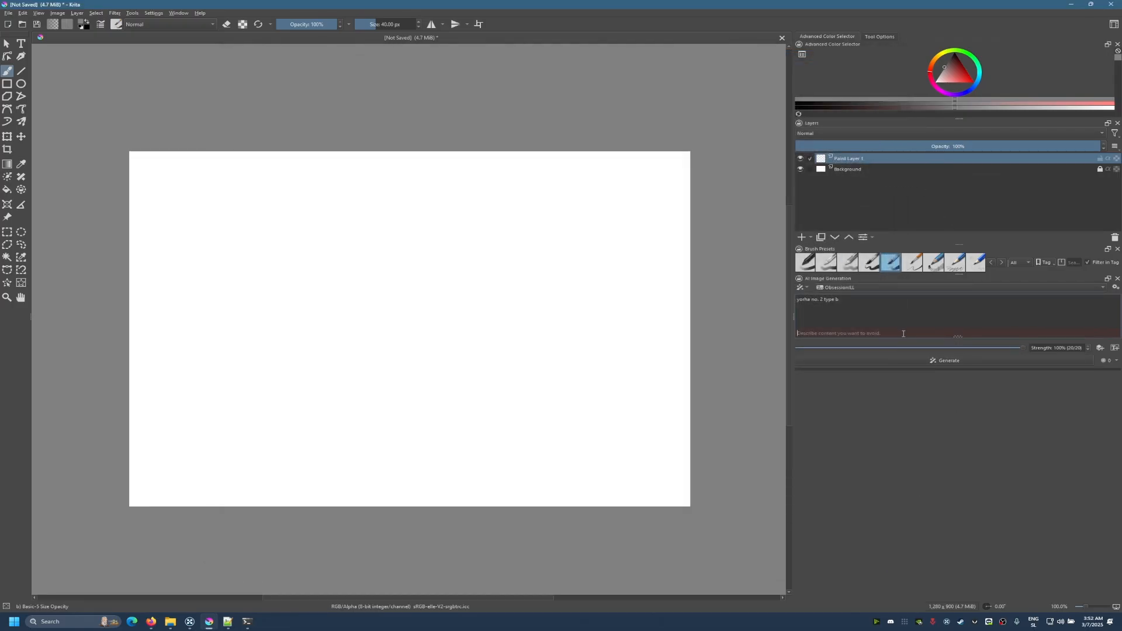
Enter "text, watermark, best quality," as the negative prompt
left_click(902, 334)
type("text, waterma")
key("BackSpace")
key("BackSpace")
key("BackSpace")
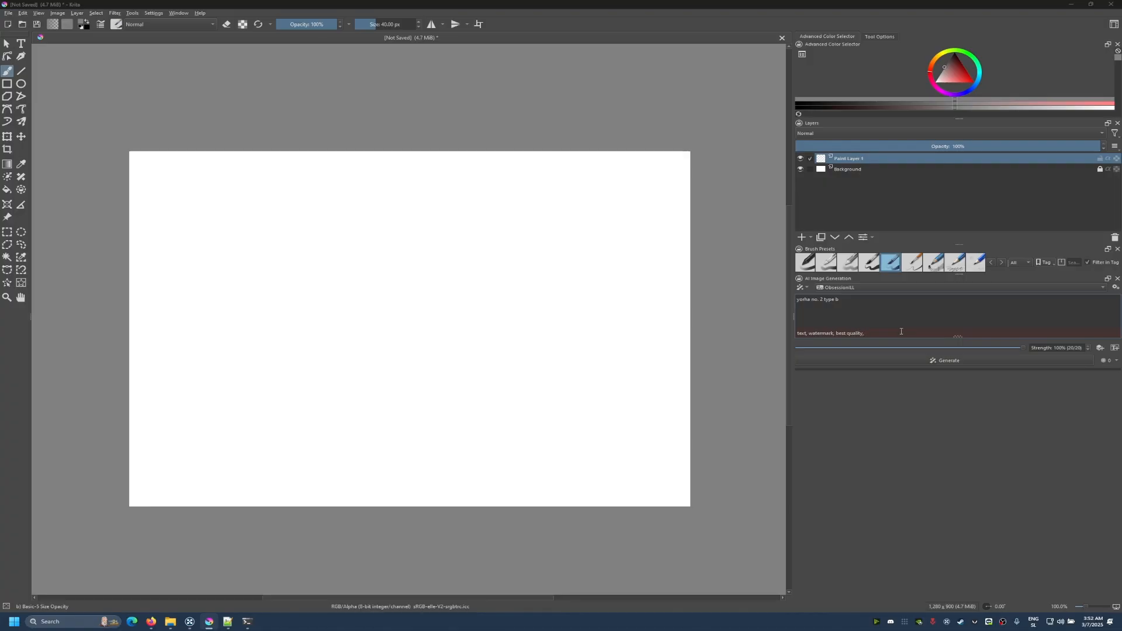
Open the Kenva_IL LoRA's CivitAI page from ComfyUI's model browser and copy its trigger word
left_click(150, 621)
key("alt+Tab")
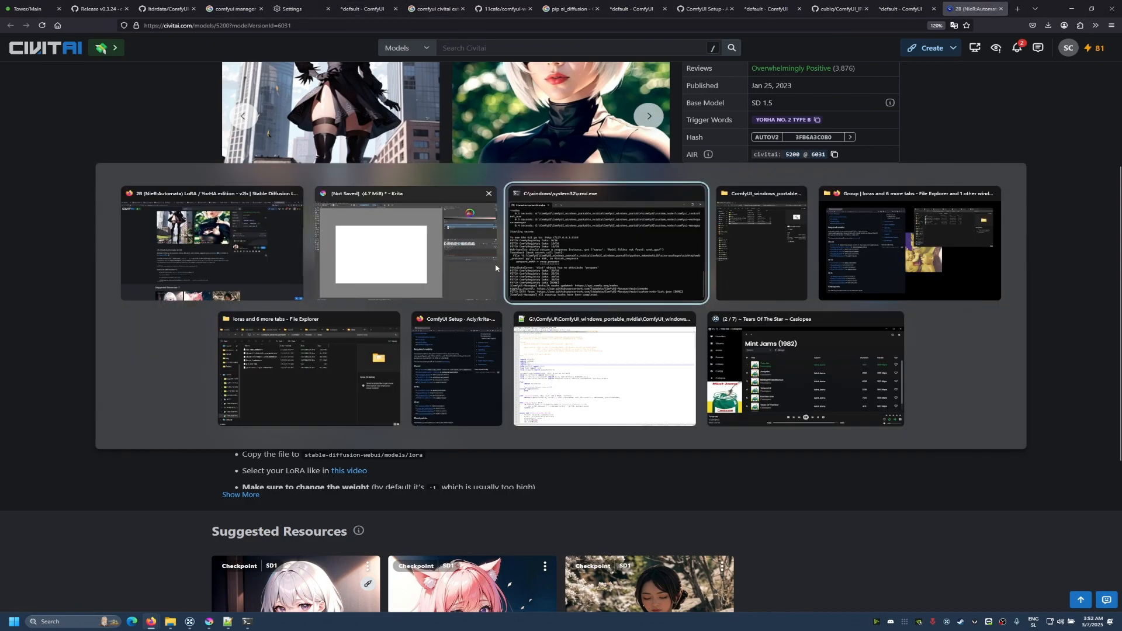
key("alt+Tab")
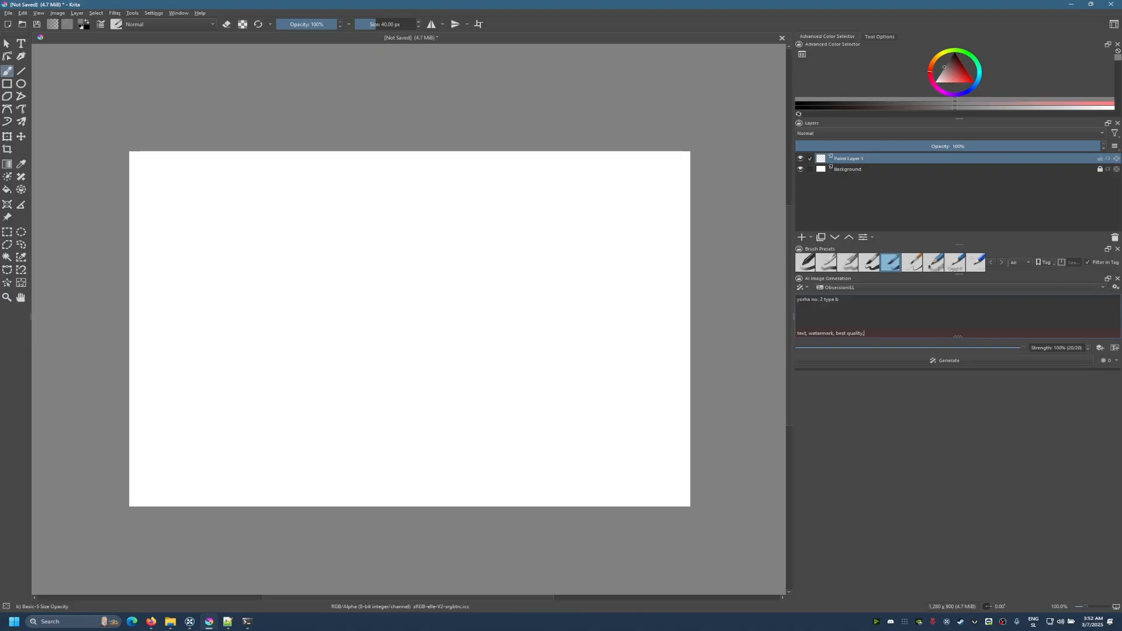
left_click(151, 621)
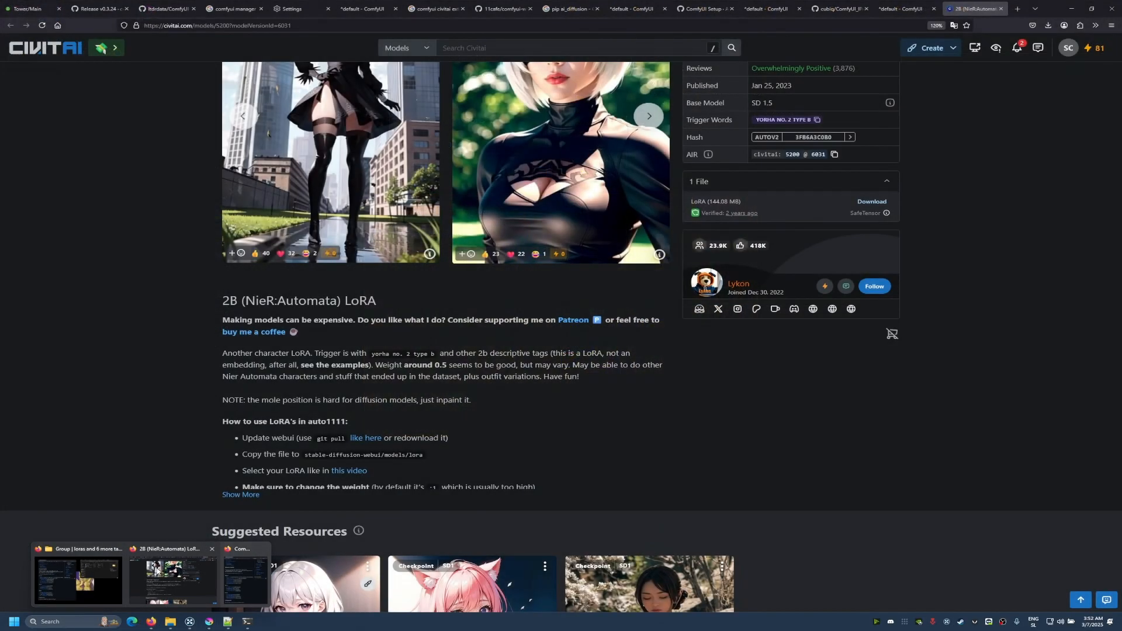
left_click(163, 569)
left_click(774, 8)
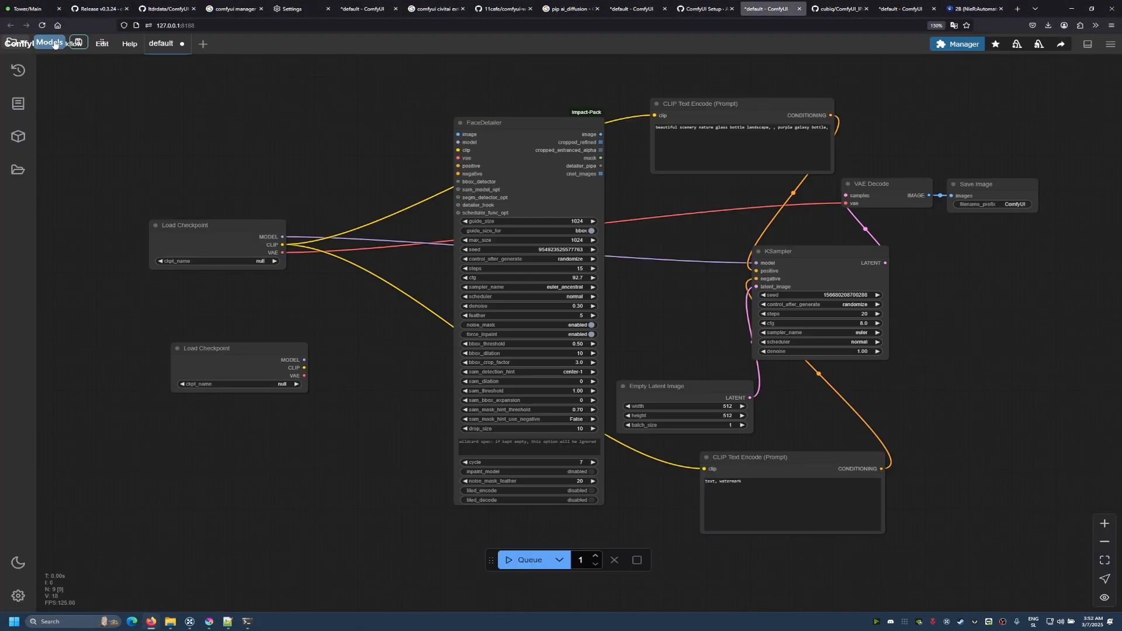
left_click(18, 136)
left_click(88, 128)
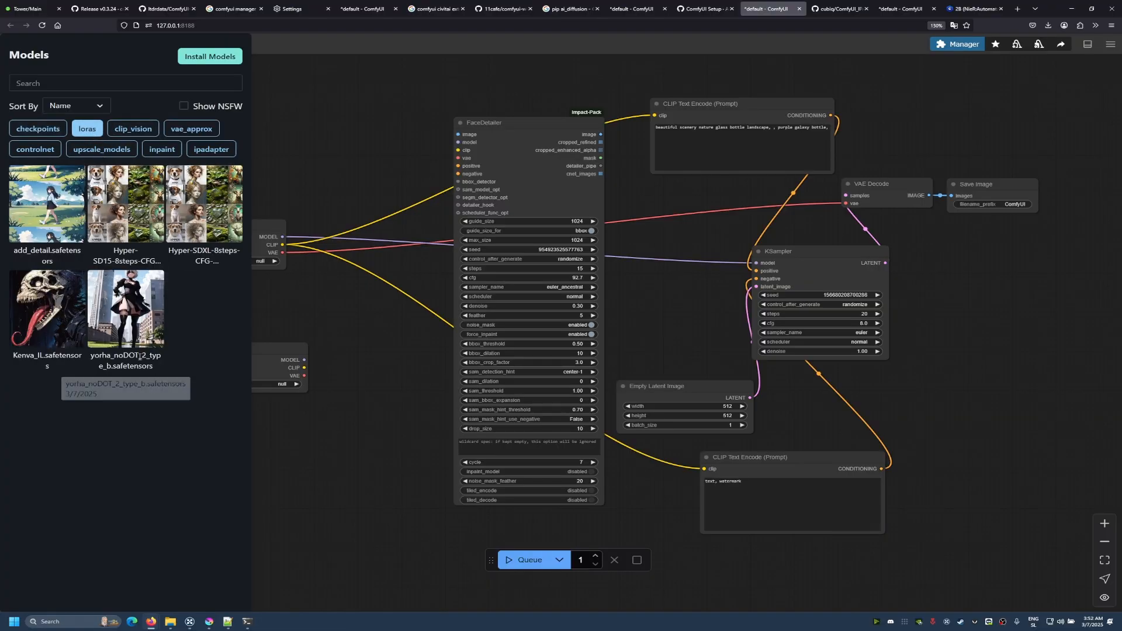
left_click(29, 316)
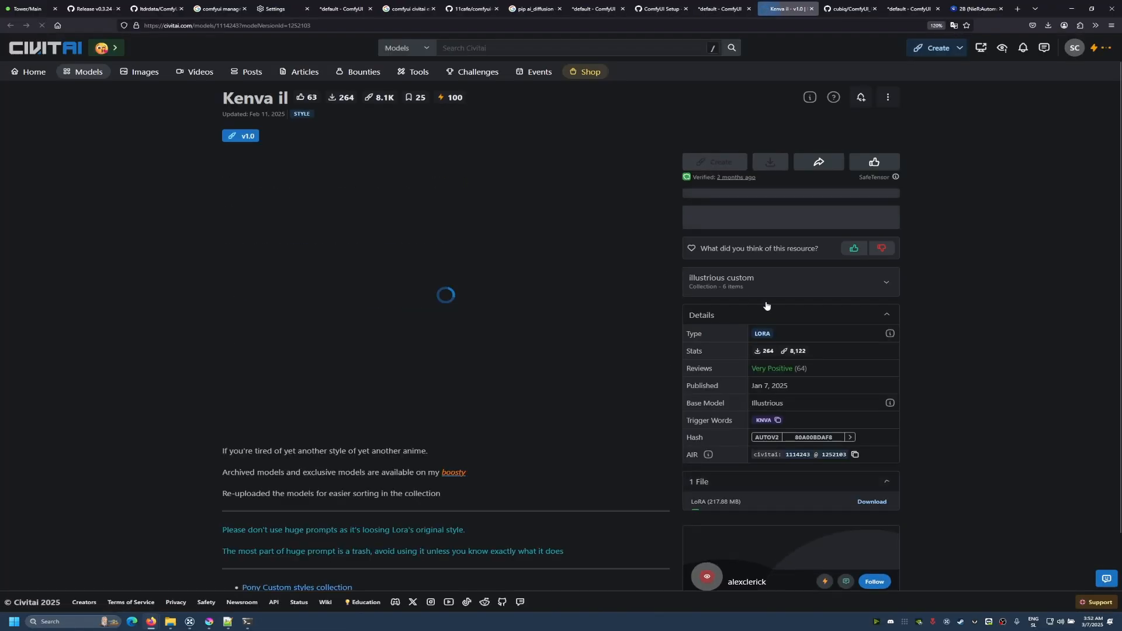
left_click(769, 374)
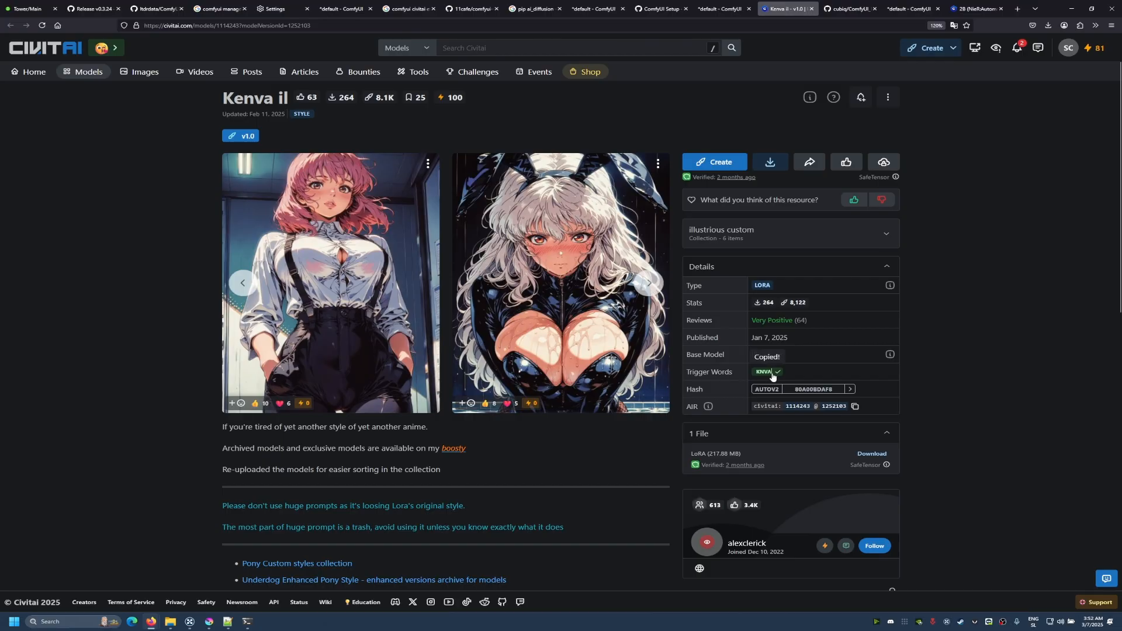
Return to Krita and extend the positive prompt with ", knva, full body shot,"
key("alt+Tab")
left_click(867, 306)
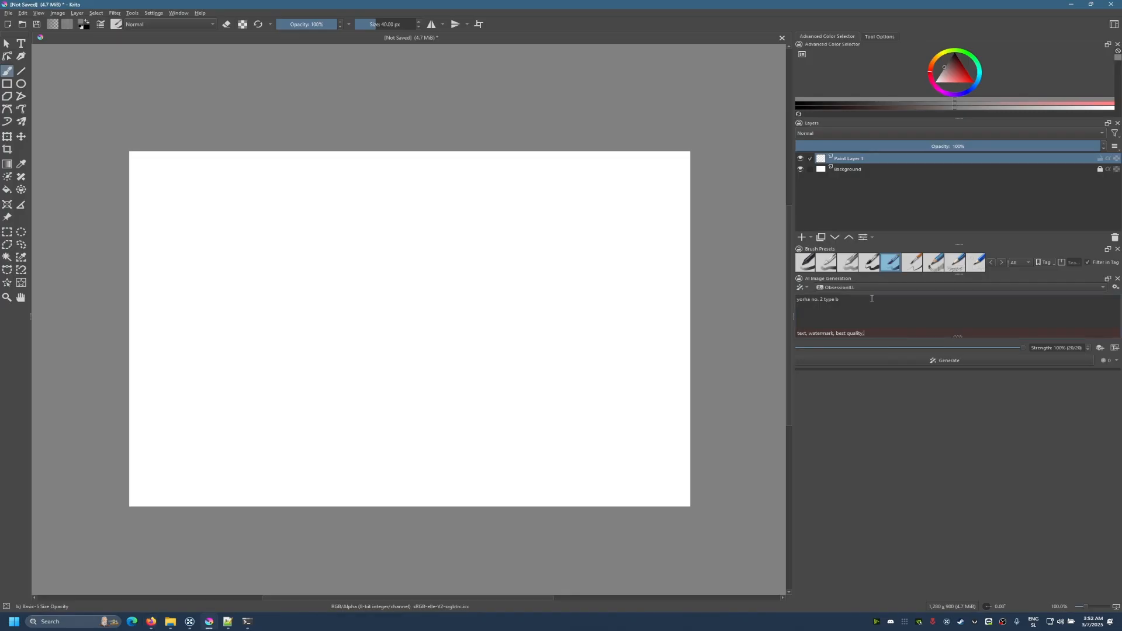
type(", knva,")
type("full body shot,")
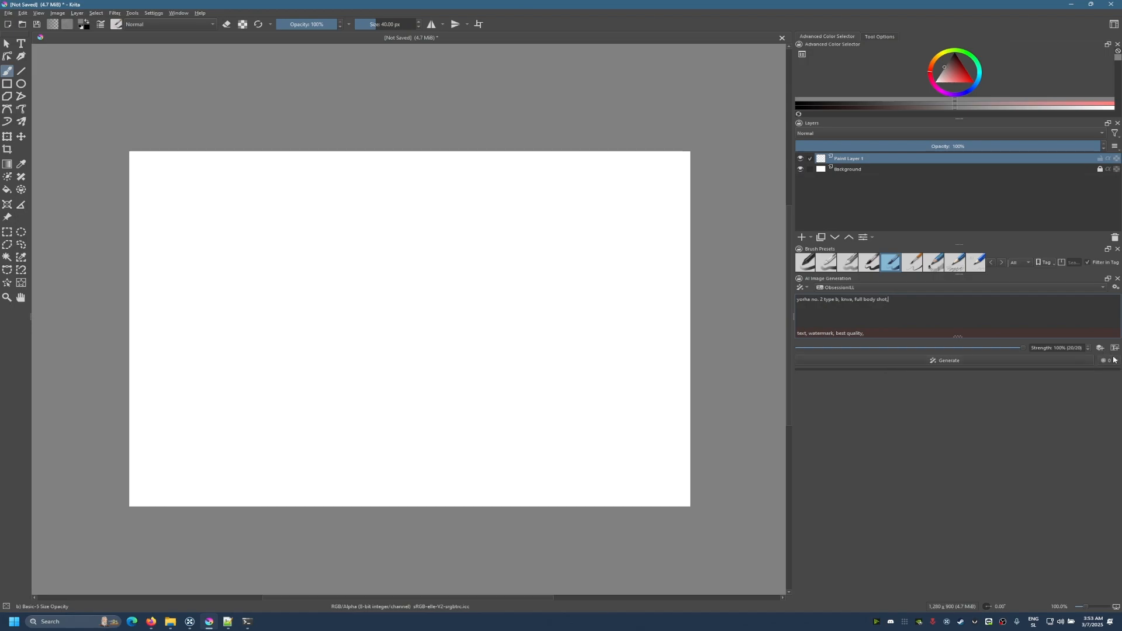
Look over the ObsessionILL checkpoint configuration, adjust the quality preset's sampler sliders, and accept the settings
left_click(1113, 287)
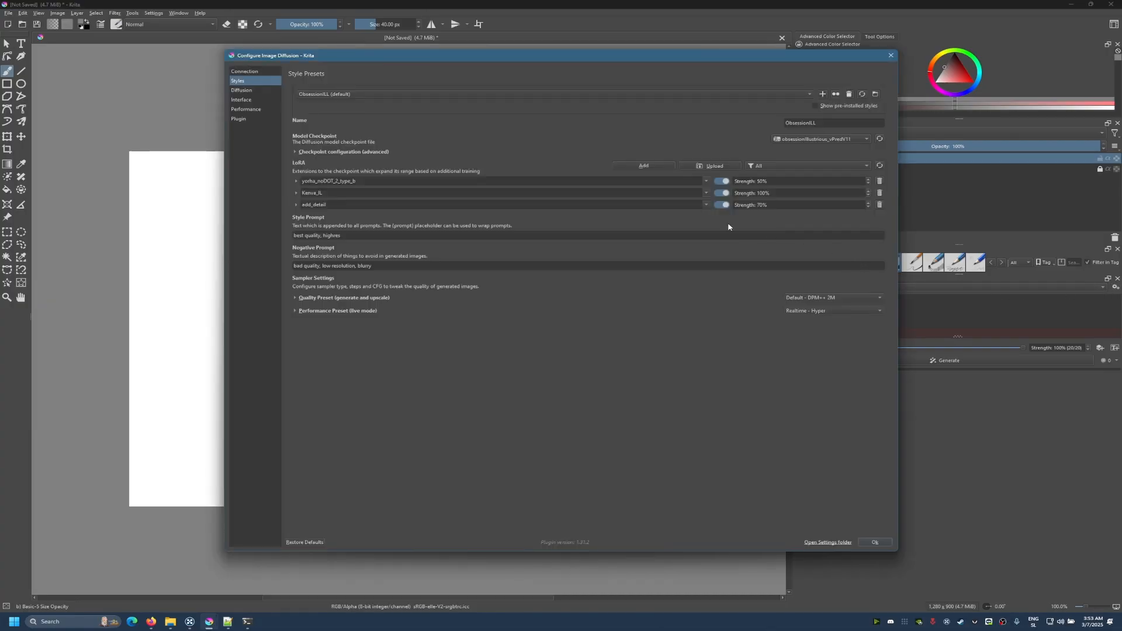
left_click(363, 153)
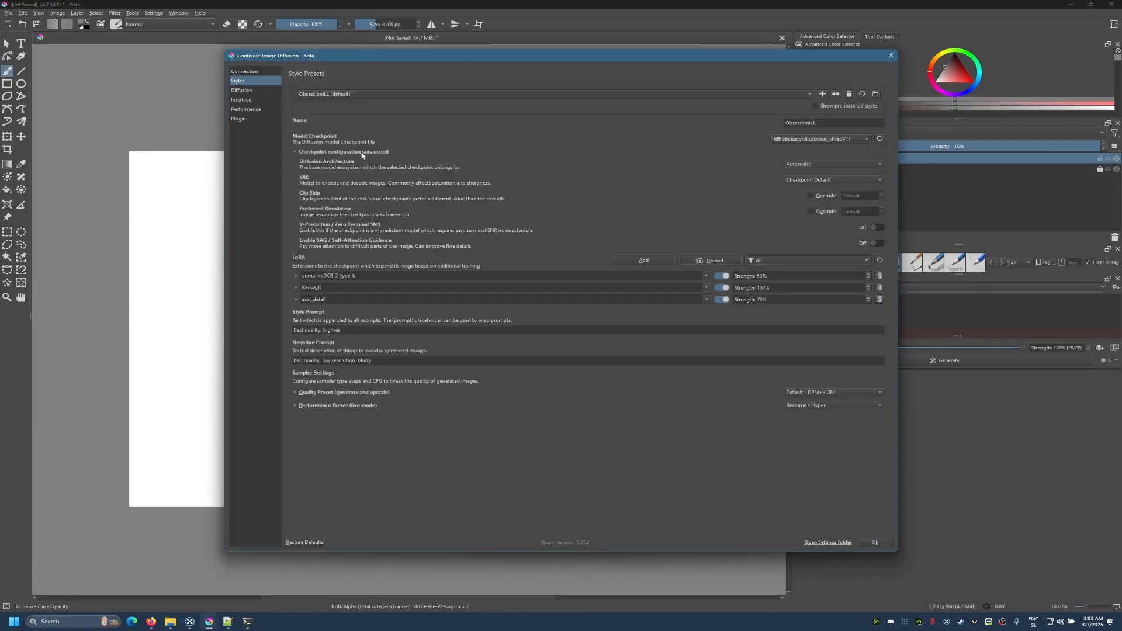
left_click(361, 153)
left_click(312, 298)
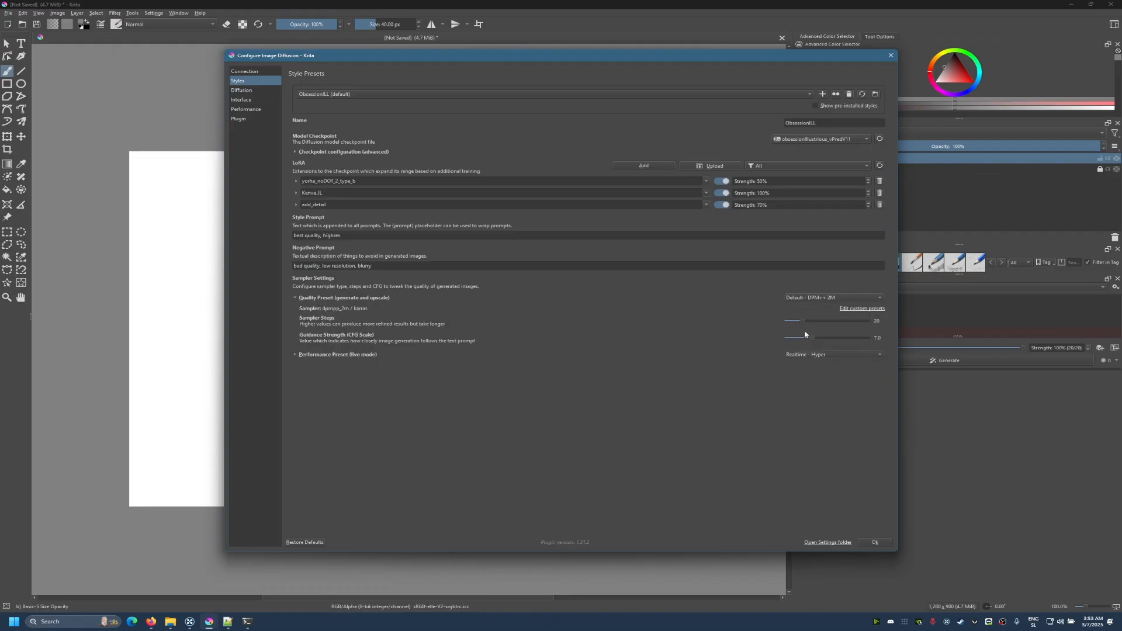
mouse_move(811, 340)
left_mouse_down()
mouse_move(797, 340)
mouse_move(809, 325)
left_mouse_up()
left_click_drag(810, 325, 811, 325)
left_click(875, 542)
Generate an image on the blank canvas with the ObsessionILL style and the entered prompts
left_click(959, 361)
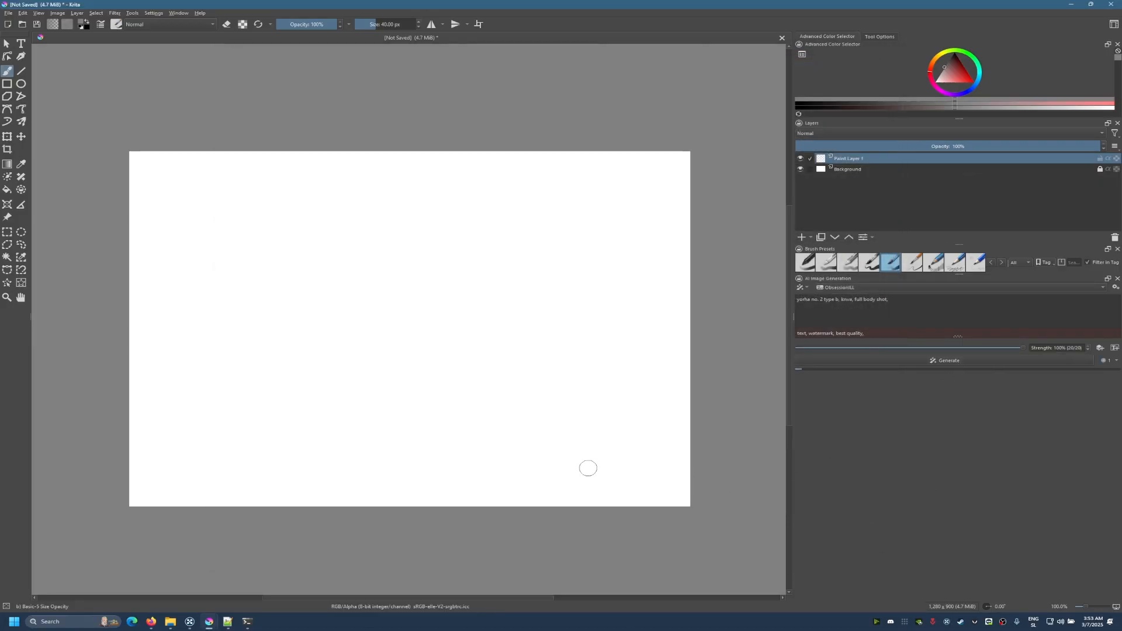
scroll(219, 387, "up", 1)
scroll(220, 387, "down", 1)
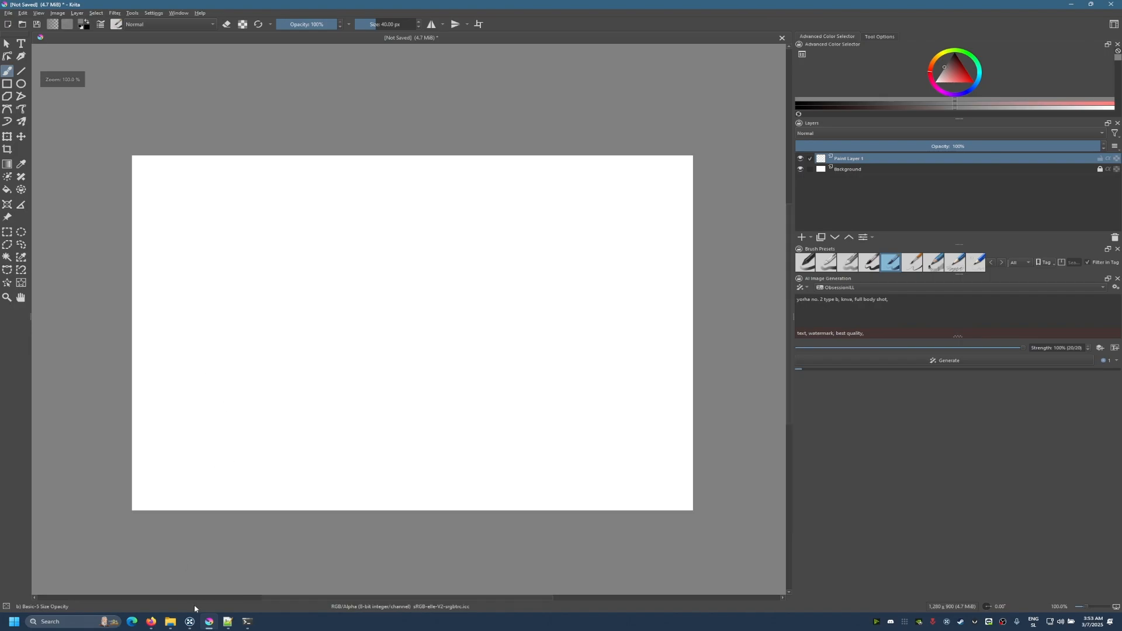
Switch to the ComfyUI workflow page in the browser and close its model browser
mouse_move(150, 621)
left_click(151, 578)
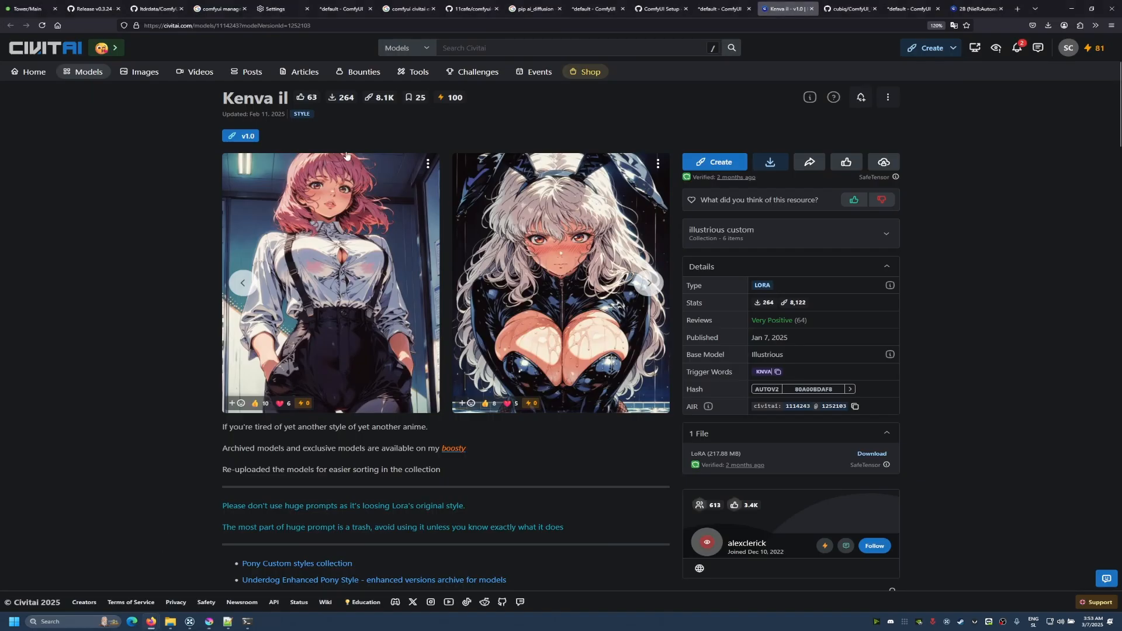
key("ctrl+shift+Tab")
left_click(298, 164)
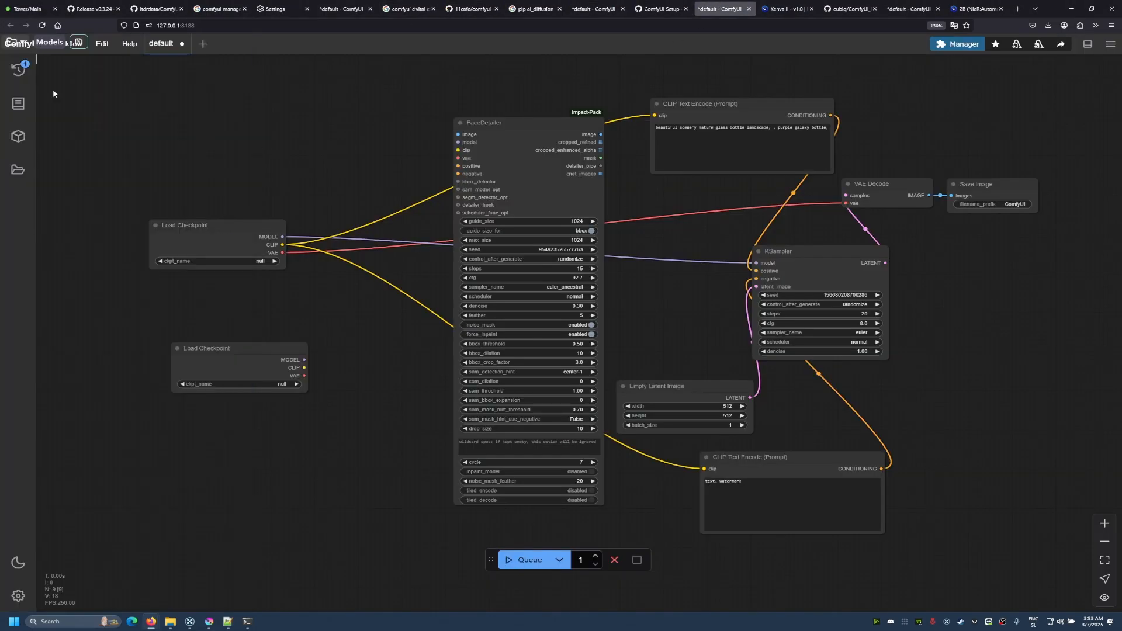
Check the running job in the ComfyUI queue, switch back to Krita and look over the generation queue options and workspace modes
left_click(15, 72)
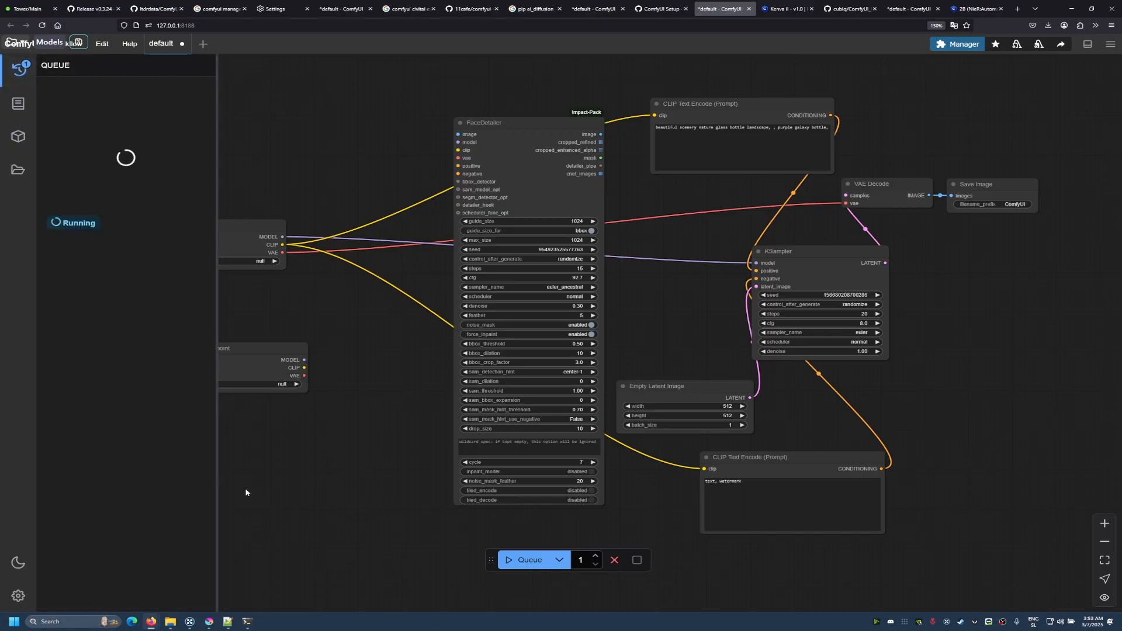
mouse_move(210, 616)
left_click(193, 587)
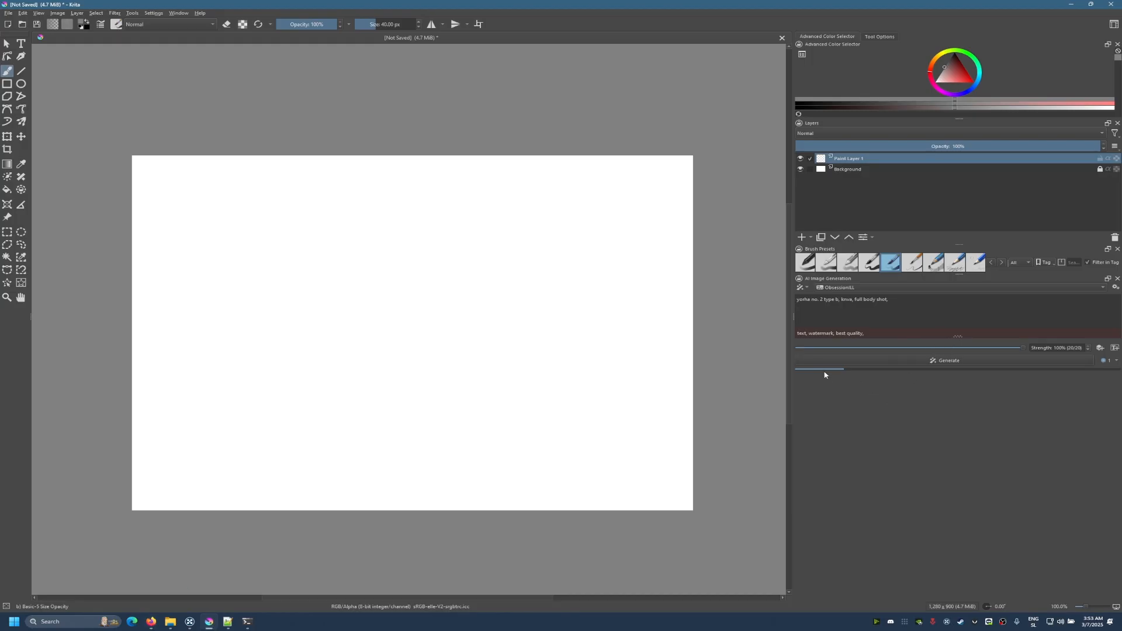
left_click(1116, 361)
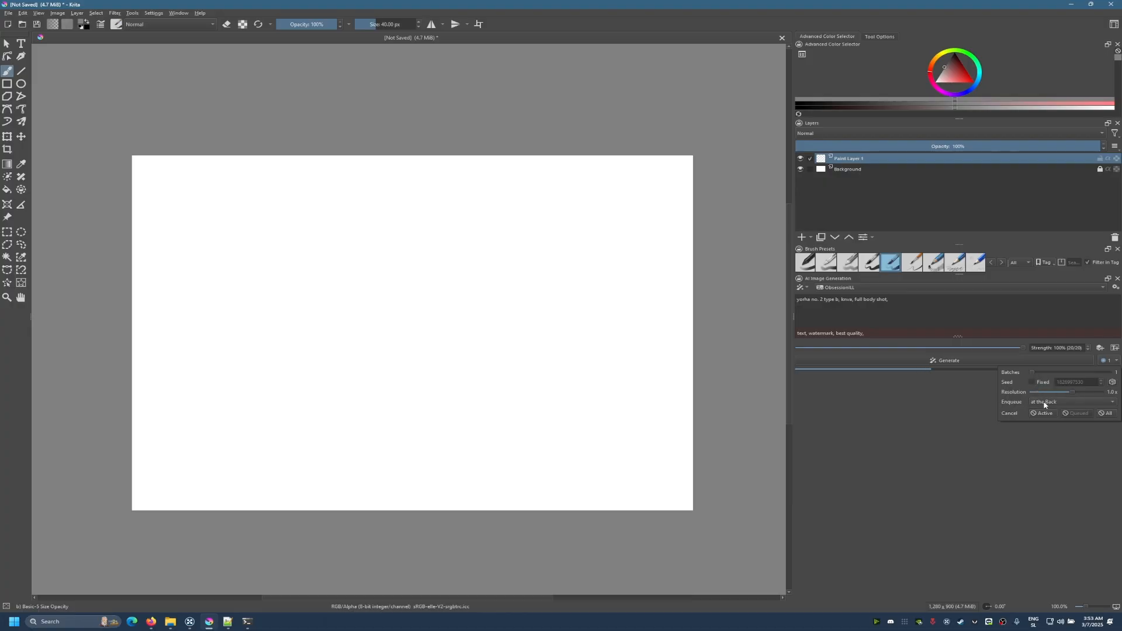
left_click(975, 496)
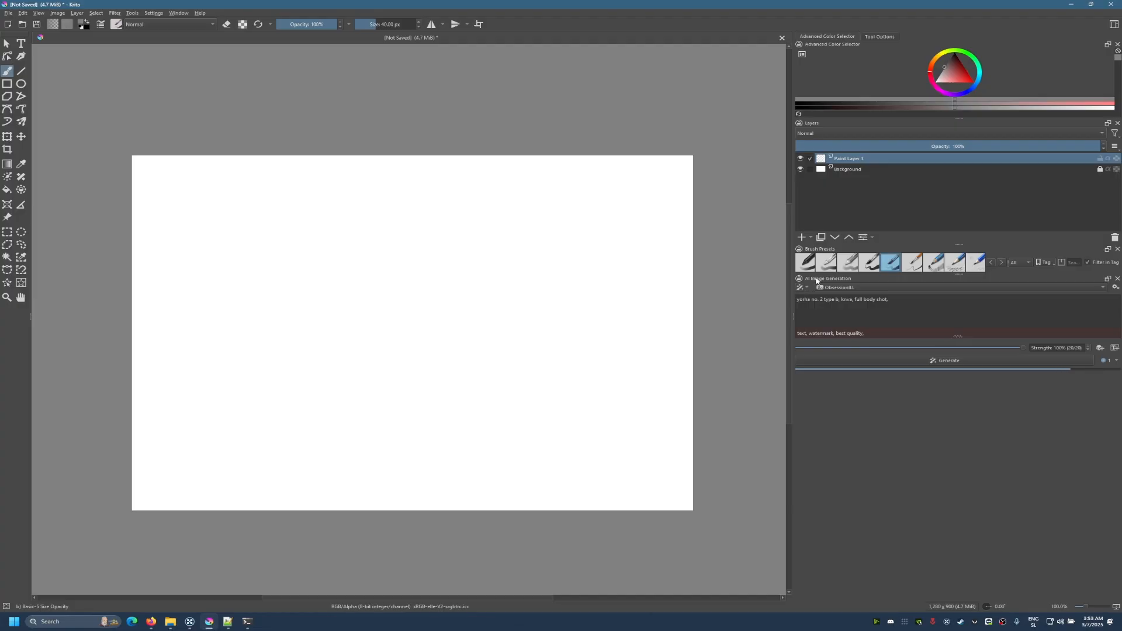
left_click(802, 287)
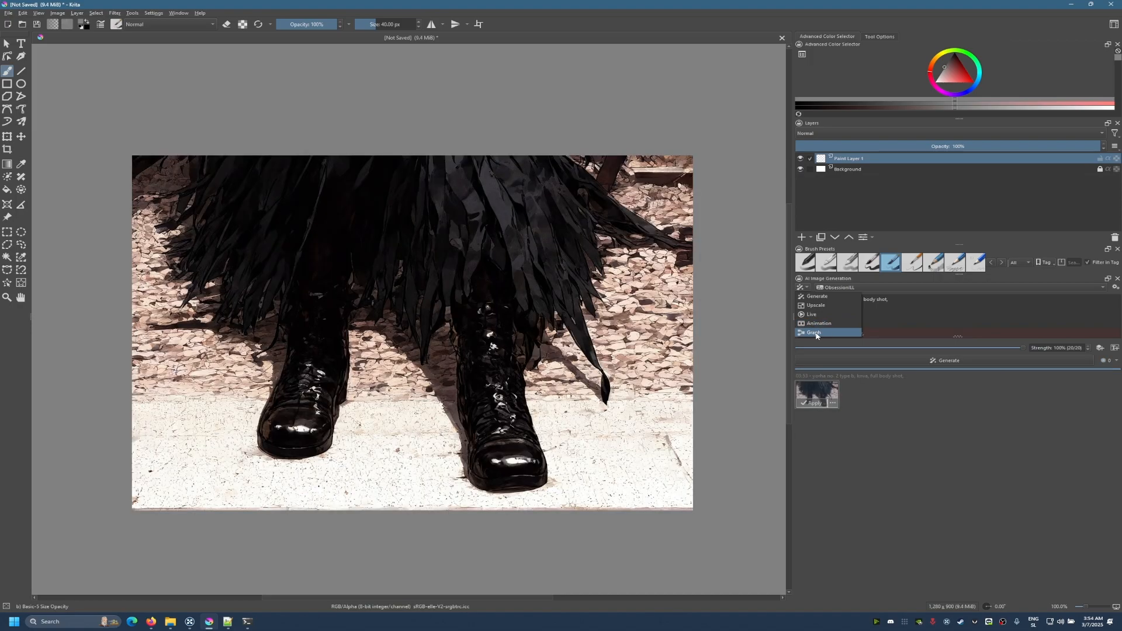
left_click(860, 436)
Put "1girl," at the start of the positive prompt, weight the style trigger as (knva:1.5), and generate an image
left_click(798, 300)
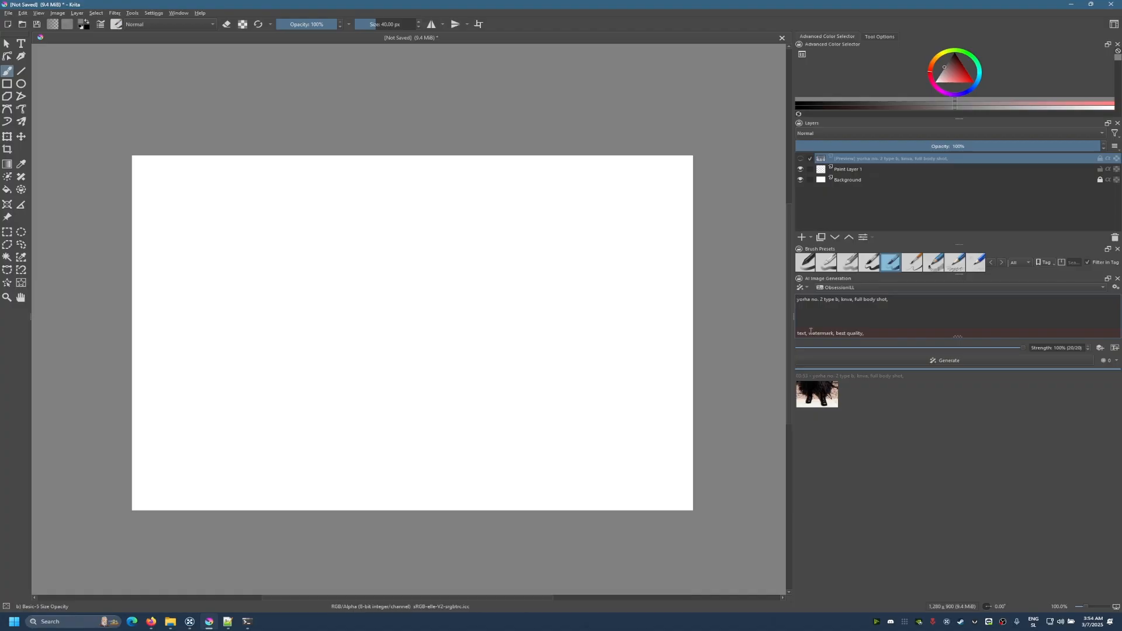
type("1girl,")
left_click_drag(865, 299, 854, 299)
key("ctrl+Up")
left_click(940, 361)
left_click_drag(864, 299, 883, 299)
Set the ObsessionILL LoRA strengths to 60% for yorha_noDOT_2_type_b, 95% for Kenva_IL and 80% for add_detail, and accept the settings
left_click(1115, 287)
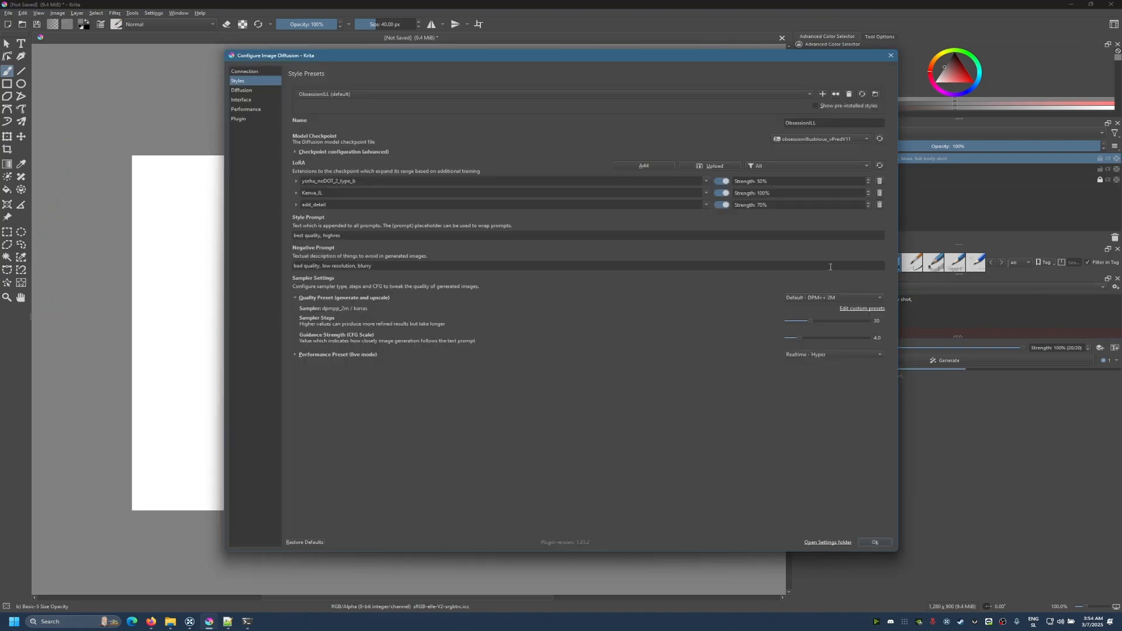
scroll(793, 191, "down", 1)
left_click(787, 206)
scroll(786, 206, "up", 1)
scroll(781, 183, "up", 1)
left_click(881, 550)
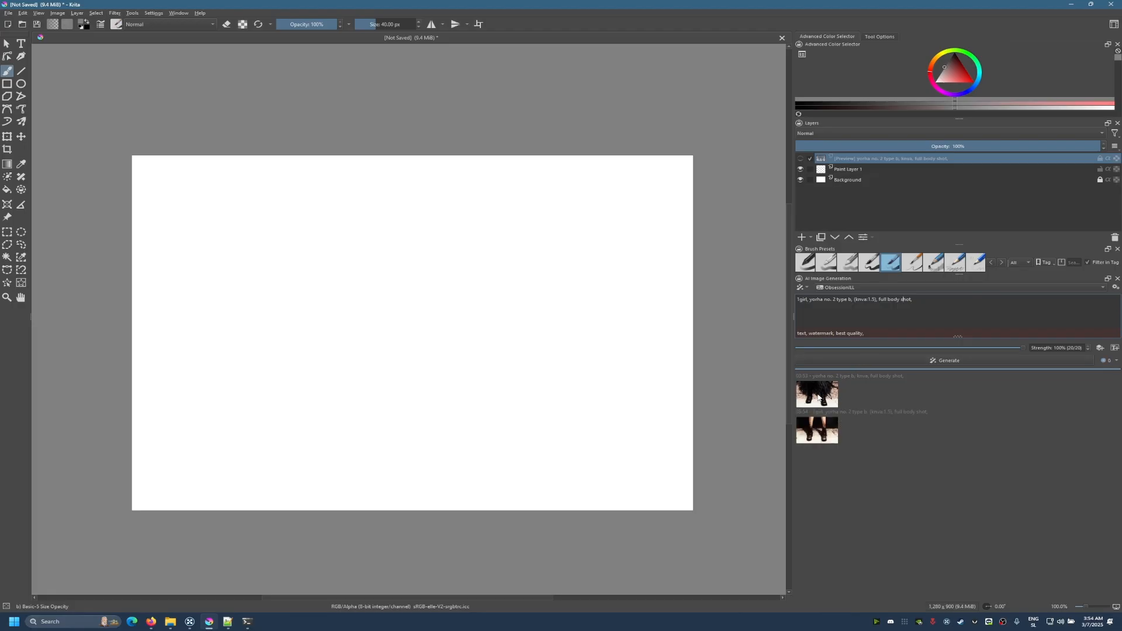
Inspect the first result's generation details and compare the previews of the two generated images
mouse_move(818, 397)
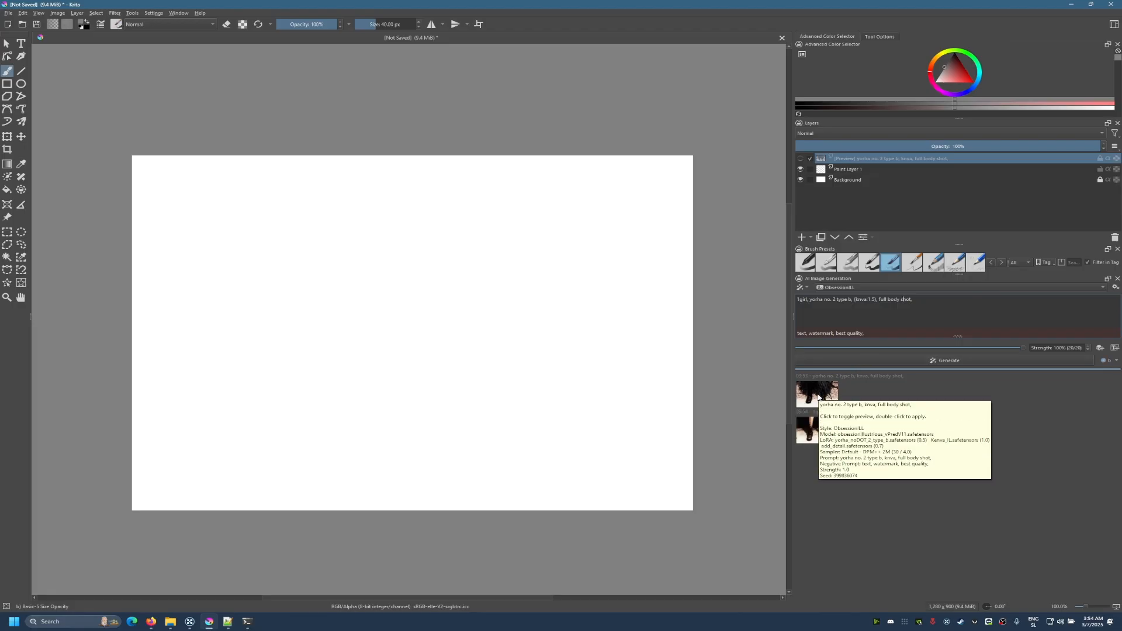
left_click(820, 389)
left_click(816, 432)
left_click(820, 395)
left_click(923, 408)
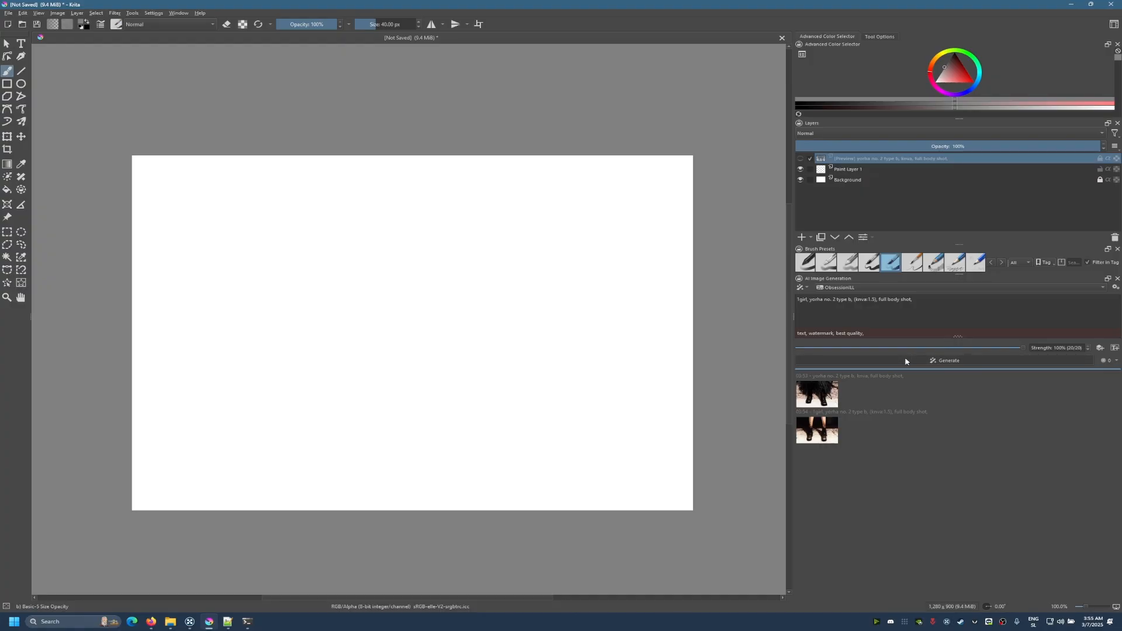
Create a new portrait document of 800 by 1280 pixels
left_click(8, 13)
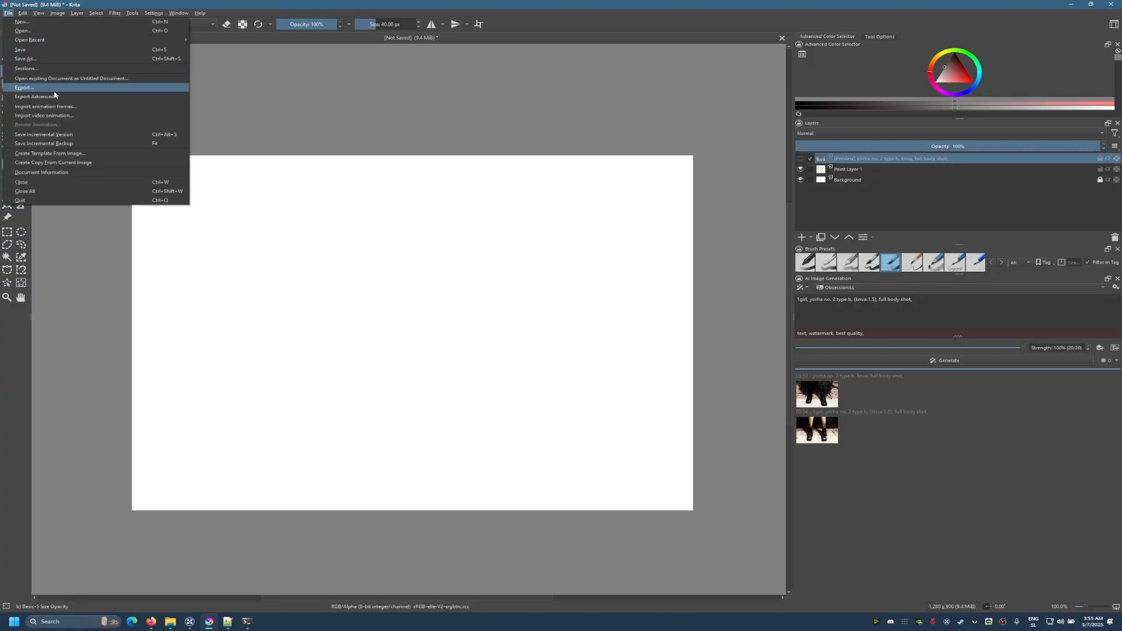
left_click(23, 22)
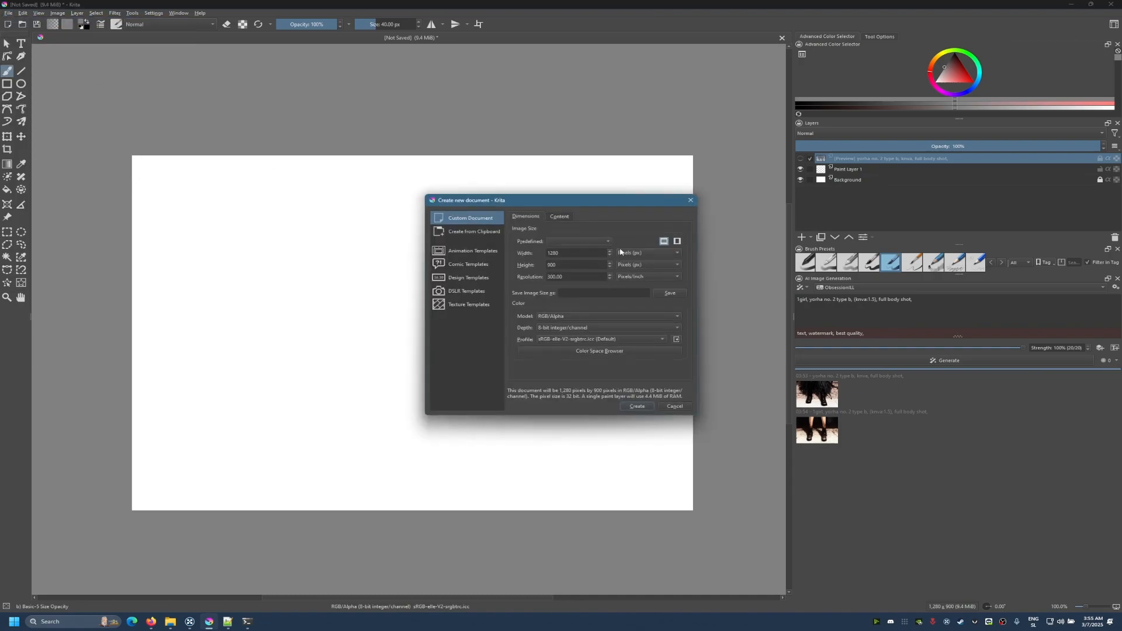
left_click(676, 241)
left_click(636, 406)
left_click(873, 312)
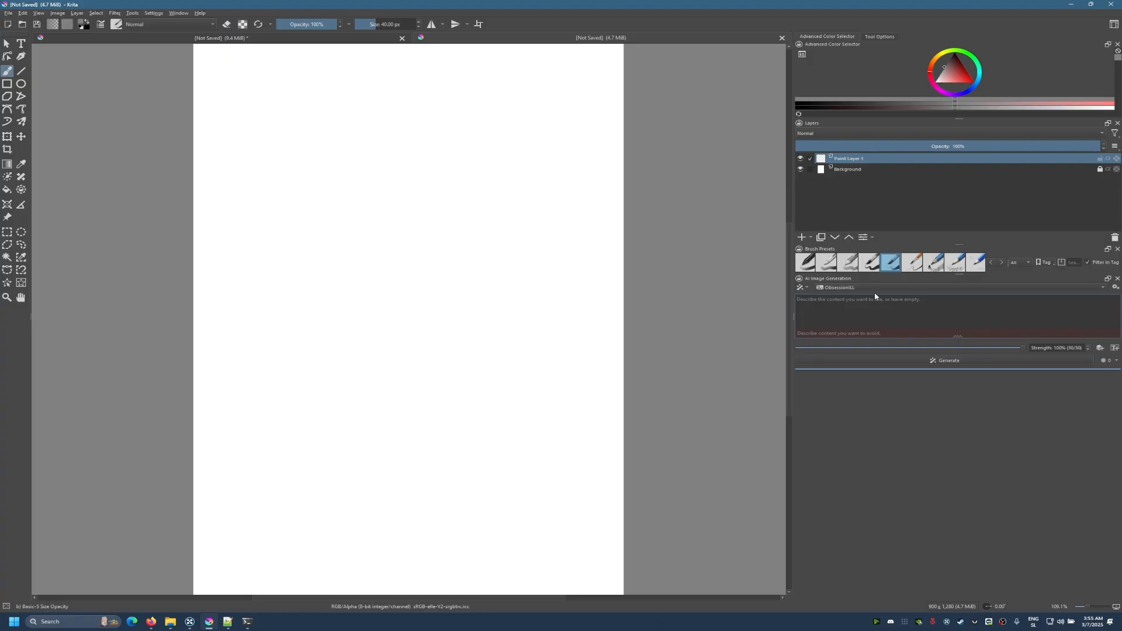
Lower the ObsessionILL guidance strength to 3.5, check the yorha LoRA's trigger word settings, and accept
left_click(1116, 288)
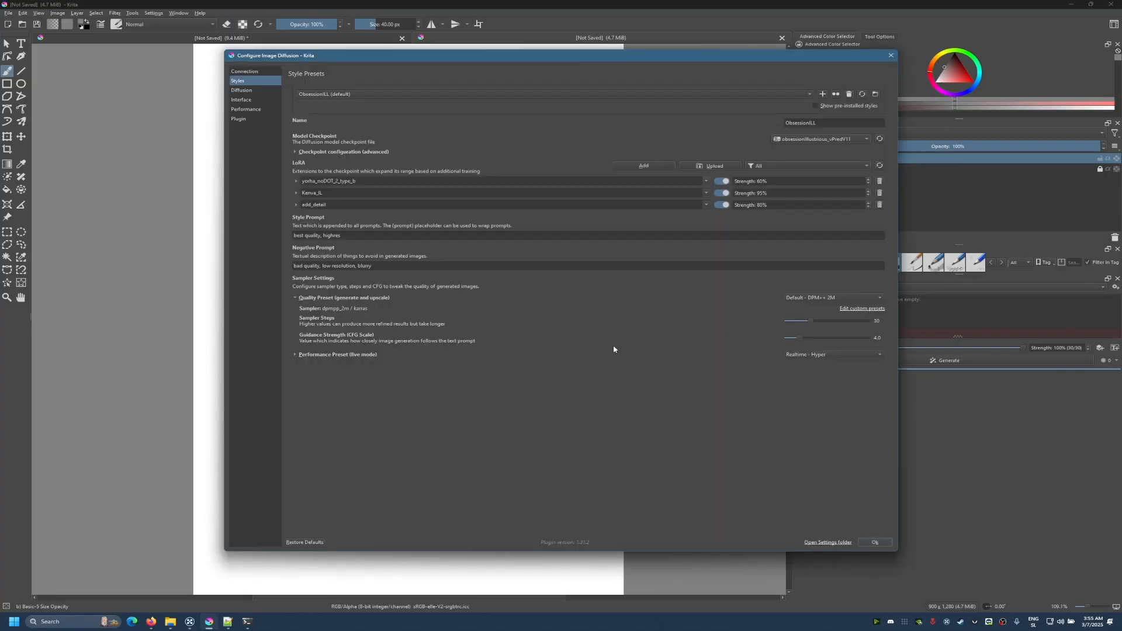
left_click_drag(800, 338, 797, 340)
left_click_drag(859, 551, 859, 466)
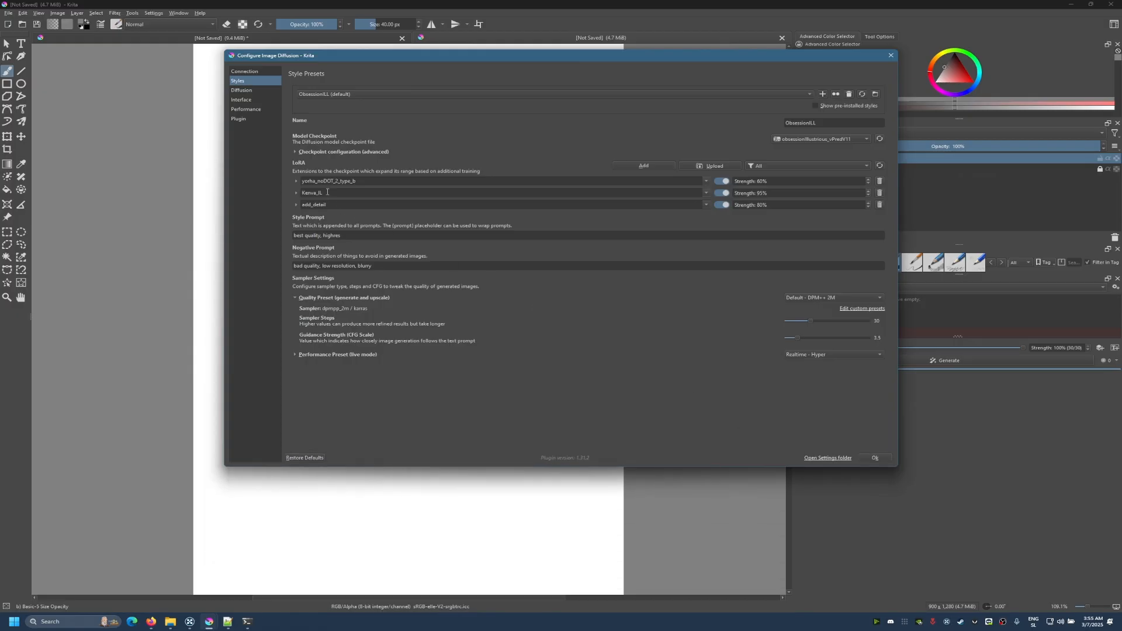
left_click(296, 181)
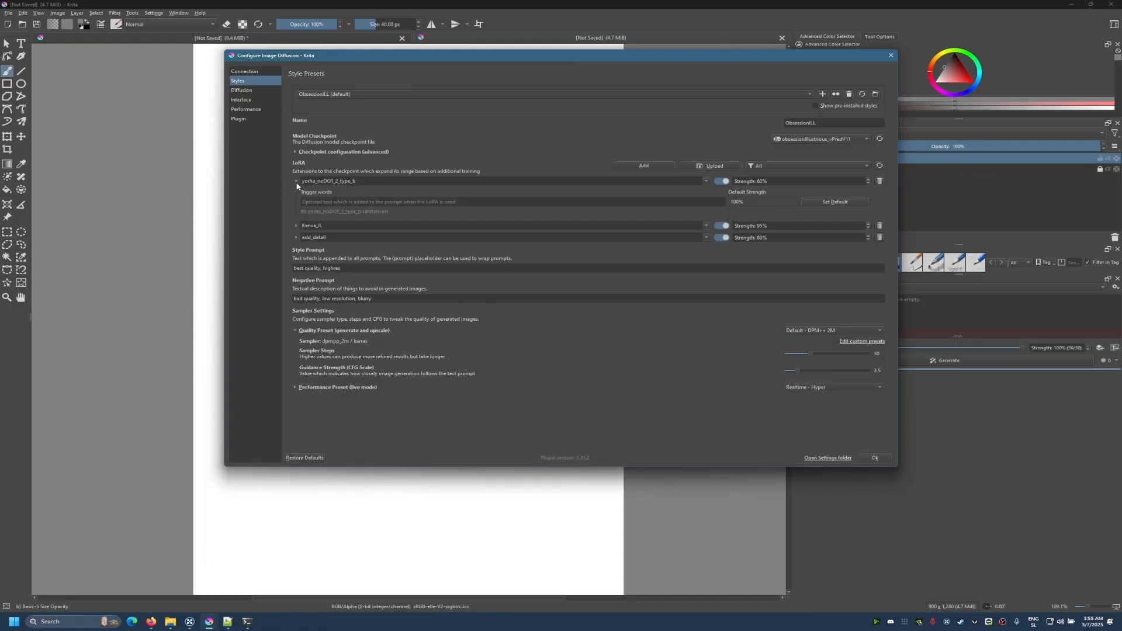
left_click(874, 458)
Switch to Firefox, check the Kenva il page on Civitai, and copy the trigger words from the 2B (NieR:Automata) LoRA page
key("alt+Tab")
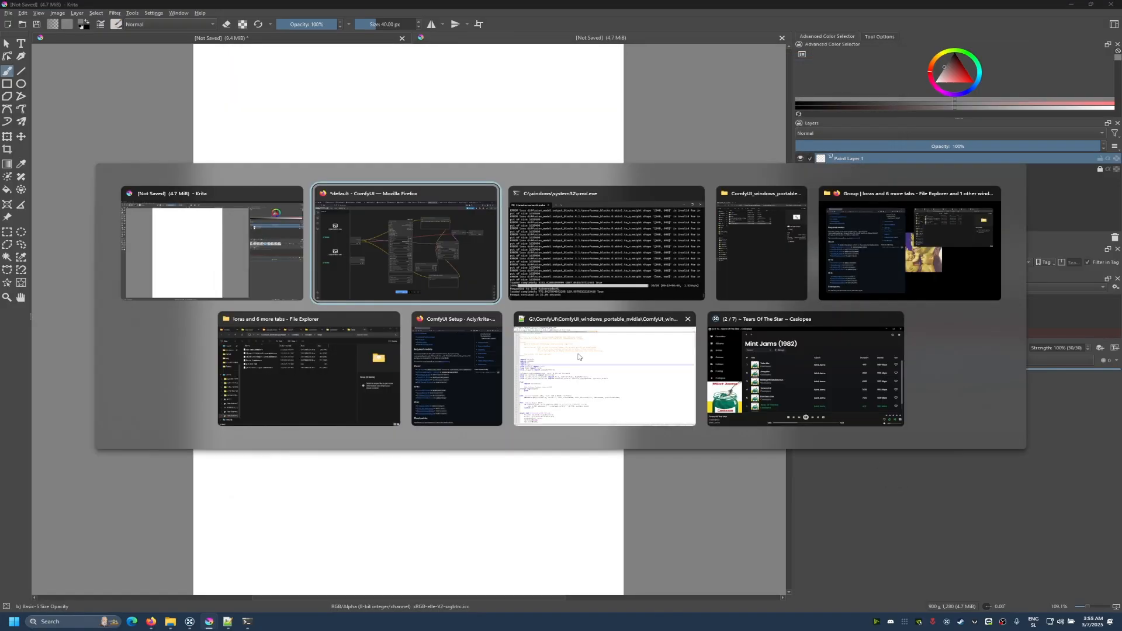
left_click(465, 228)
left_click(788, 8)
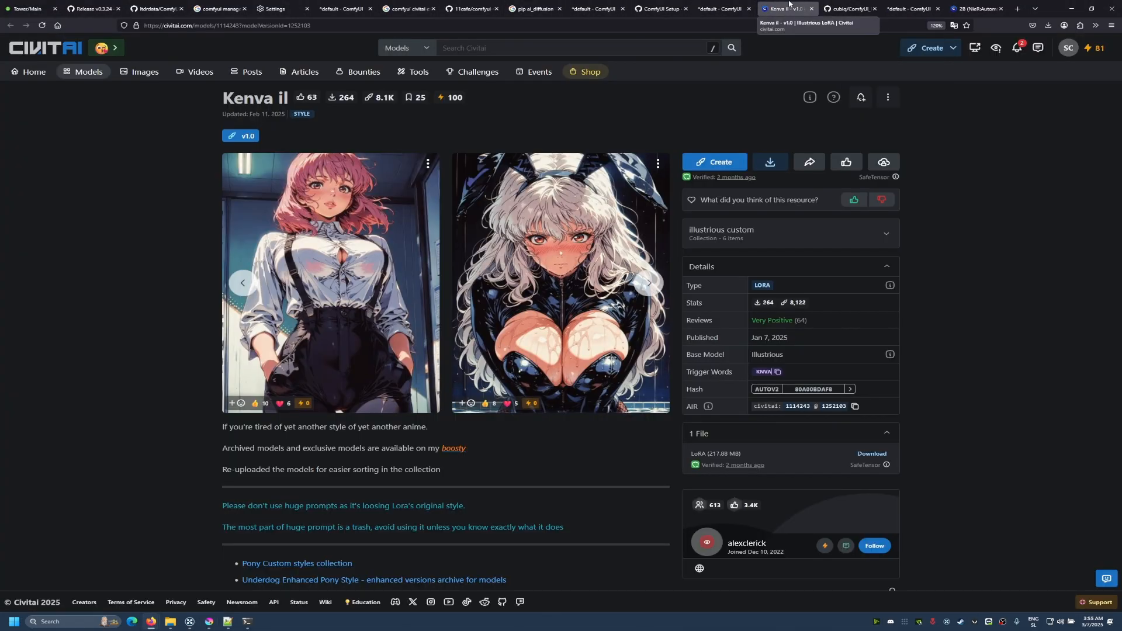
left_click(842, 8)
left_click(961, 8)
left_click(817, 119)
Back in Krita, enter the positive prompt "yorha no. 2 type b, knva," and the negative prompt "text, watermark,", and generate an image
key("alt+Tab")
left_click(884, 317)
key("ctrl+v")
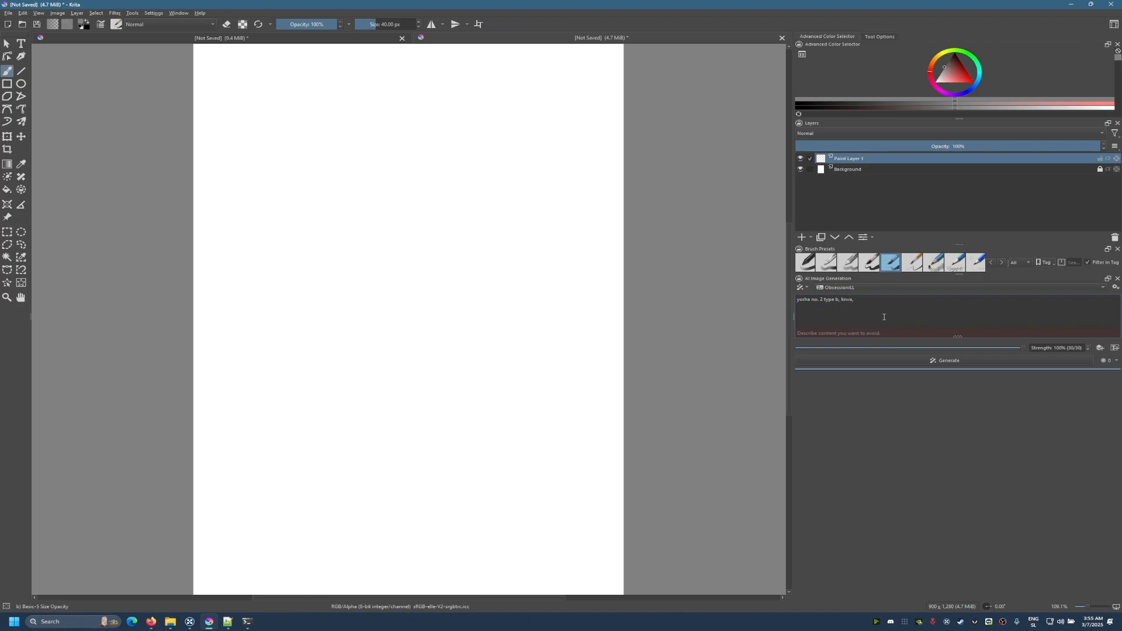
left_click(831, 334)
type("text, watermark,")
left_click(944, 362)
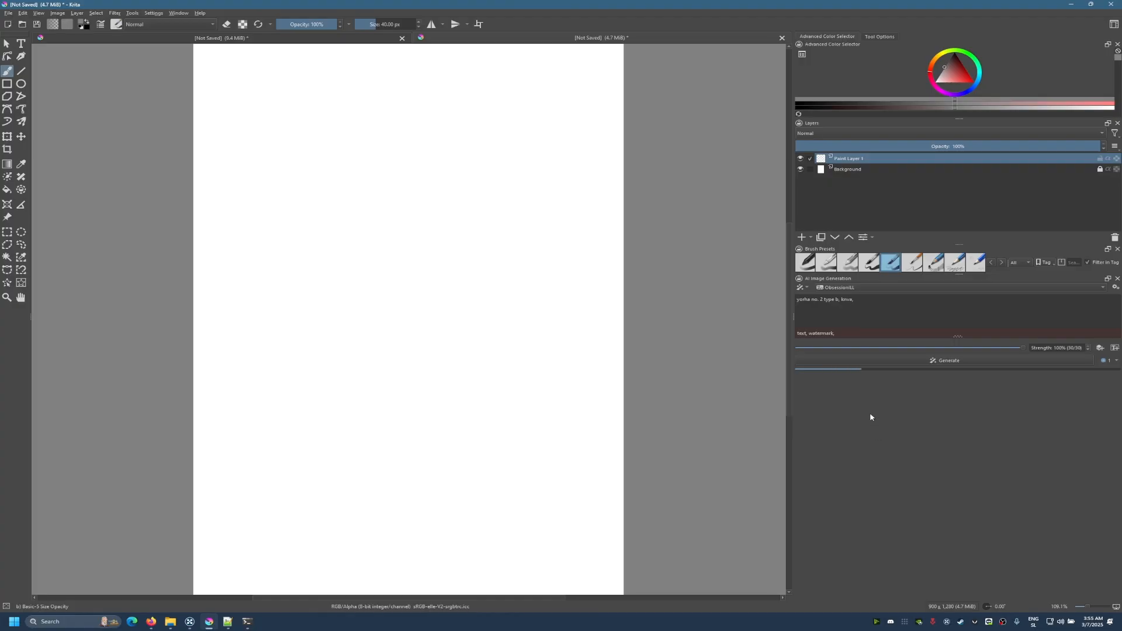
Examine the generated portrait image, including the face and the lower part of the outfit
scroll(408, 295, "down", 1)
left_click_drag(189, 262, 211, 268)
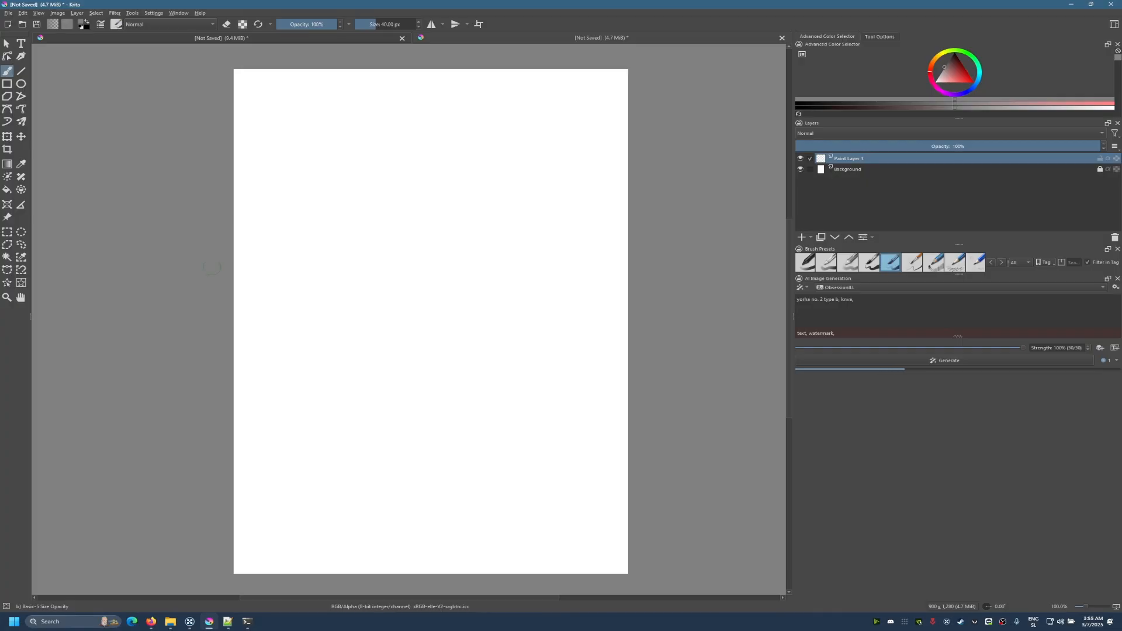
left_click(151, 621)
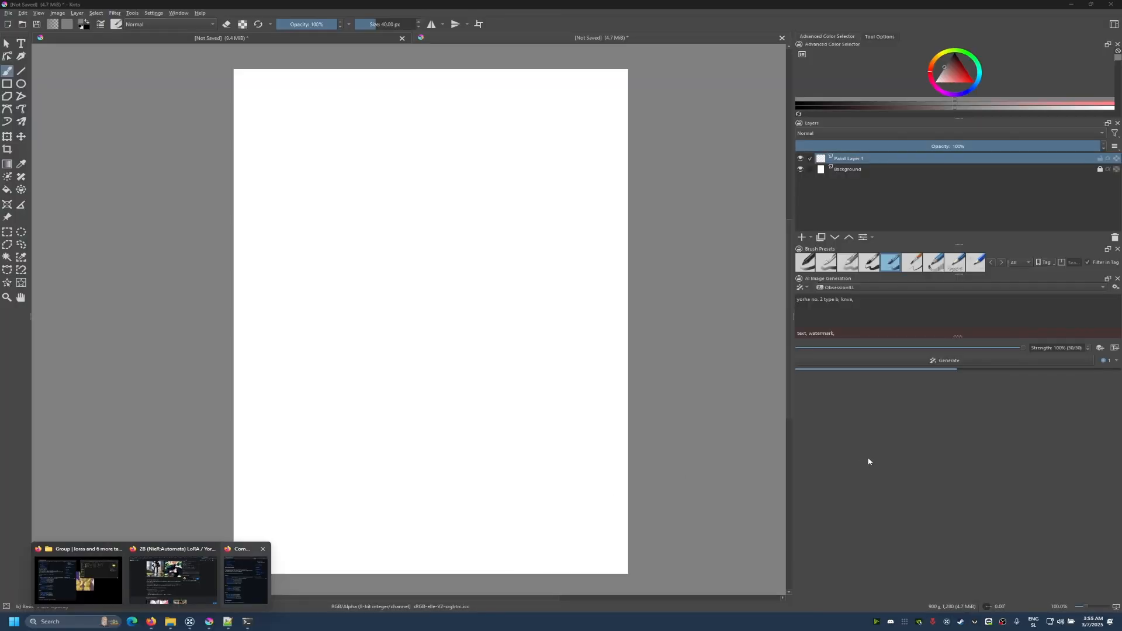
left_click(867, 460)
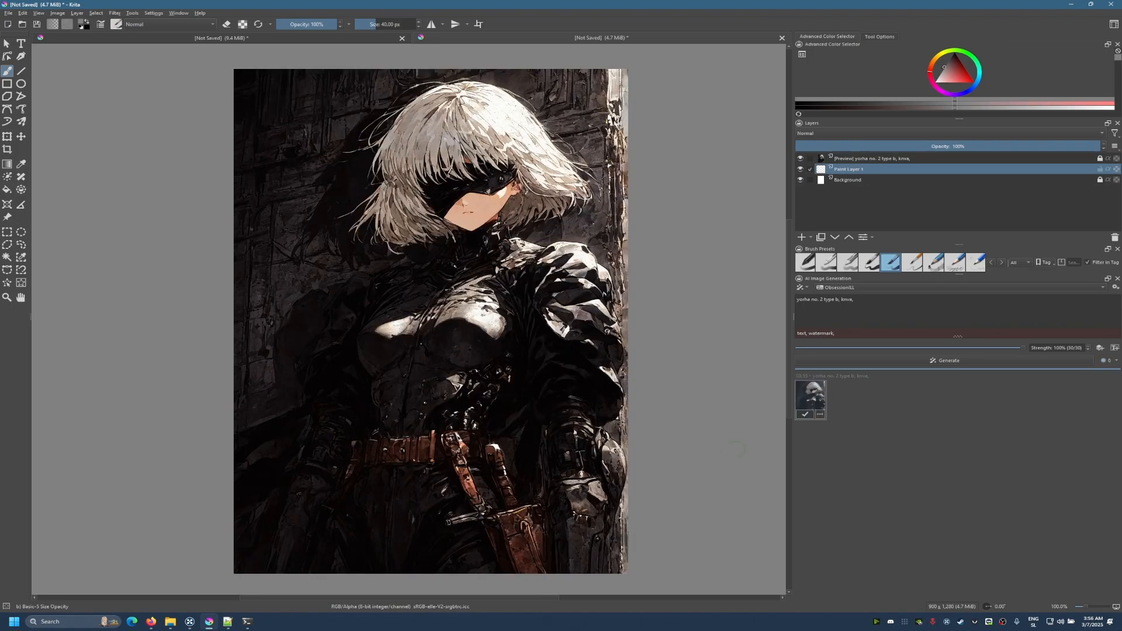
scroll(404, 225, "up", 1)
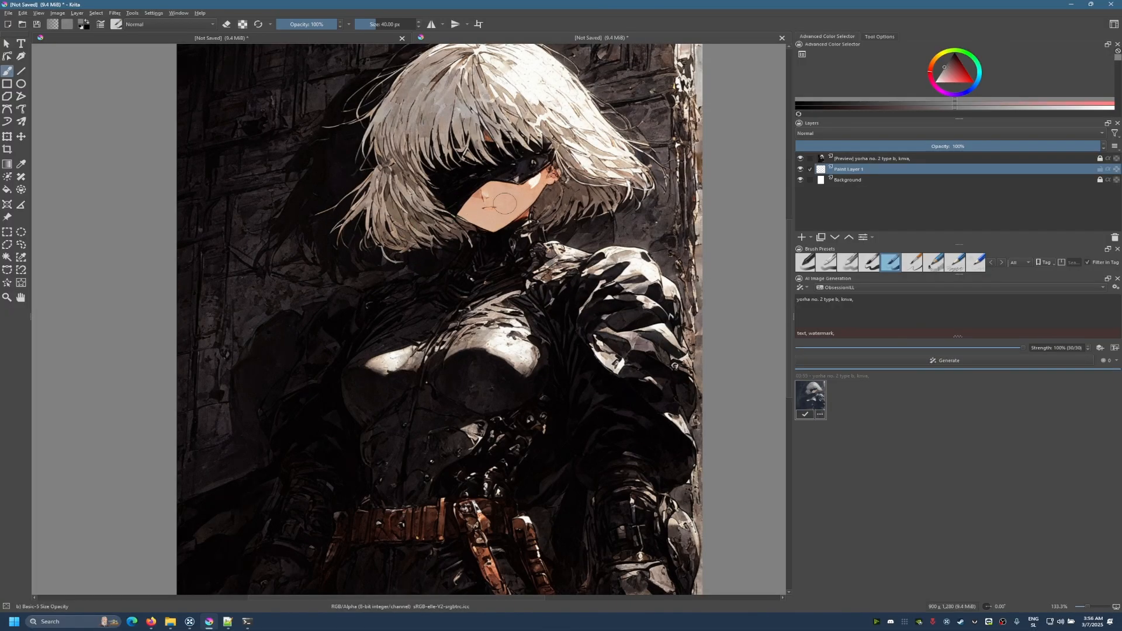
left_click_drag(505, 203, 494, 250)
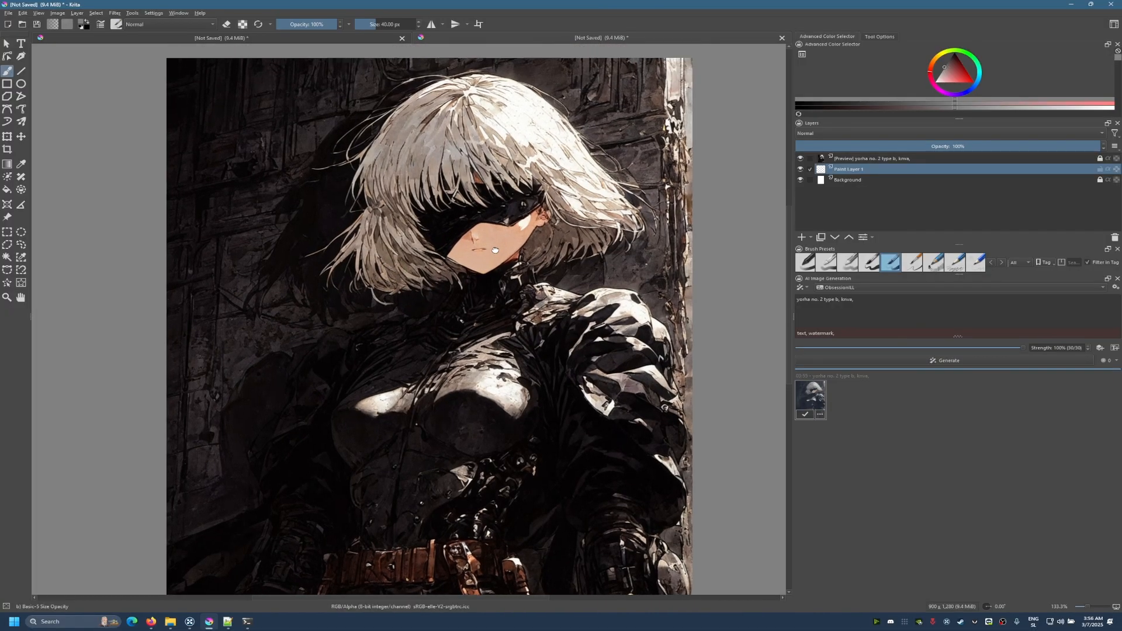
scroll(488, 331, "down", 1)
left_click_drag(466, 440, 470, 301)
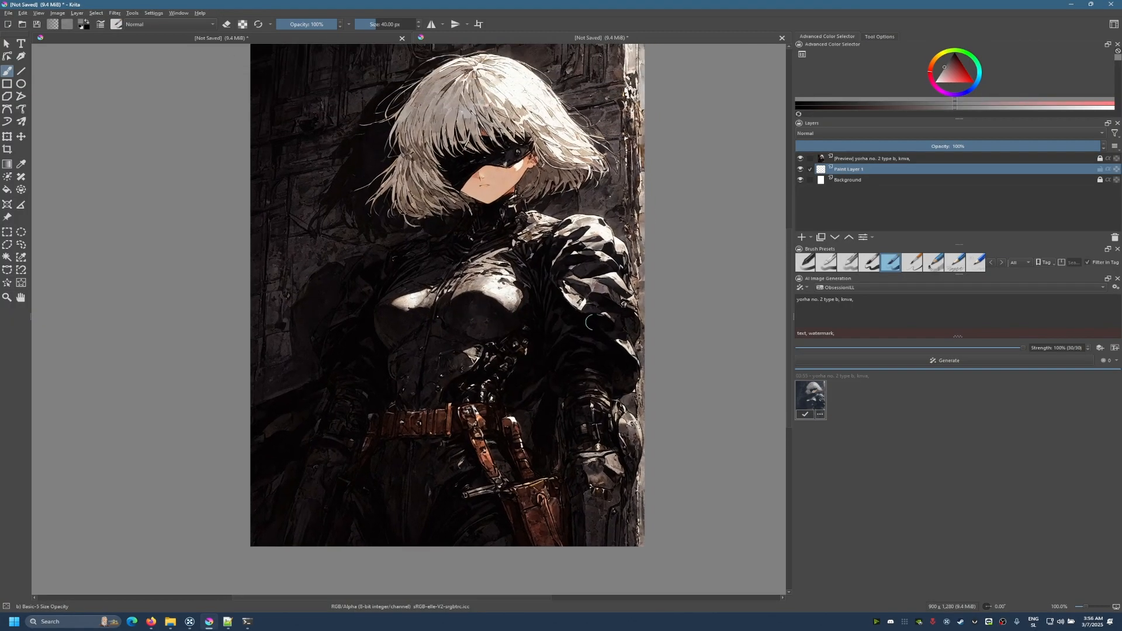
Raise the add_detail LoRA's strength to 85% in the ObsessionILL style and close the settings
left_click(1115, 288)
scroll(779, 247, "up", 1)
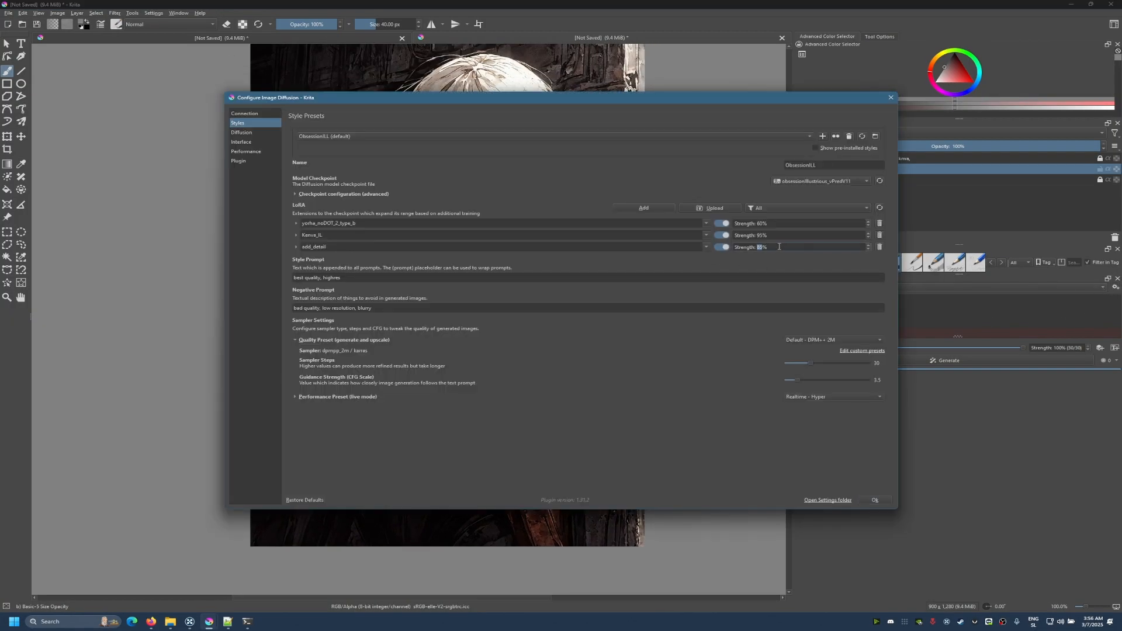
key("Escape")
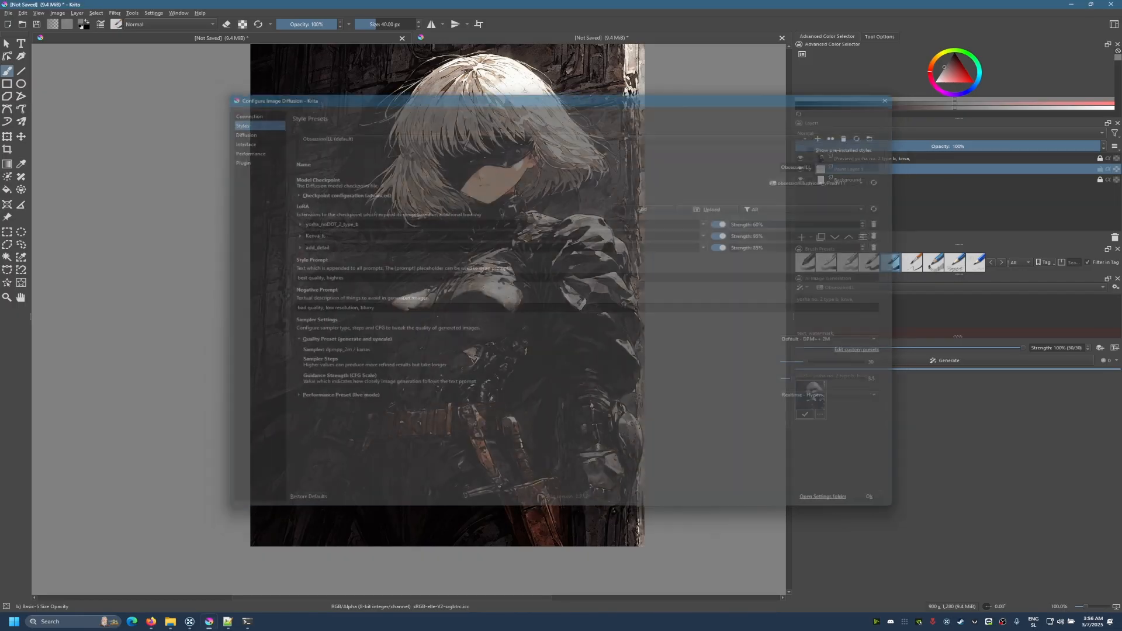
Switch to the ComfyUI model browser in Firefox and open the Civitai page of the add_detail LoRA
key("alt+Tab")
key("alt+Tab")
key("alt+Tab")
key("Tab")
key("alt+Tab")
key("Tab")
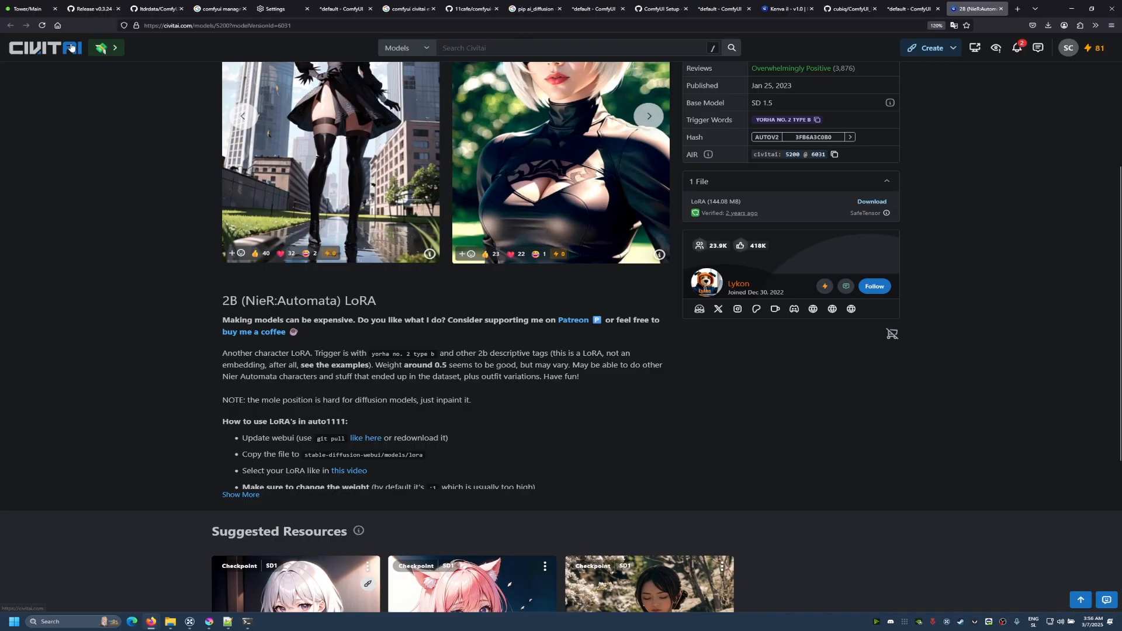
left_click(906, 9)
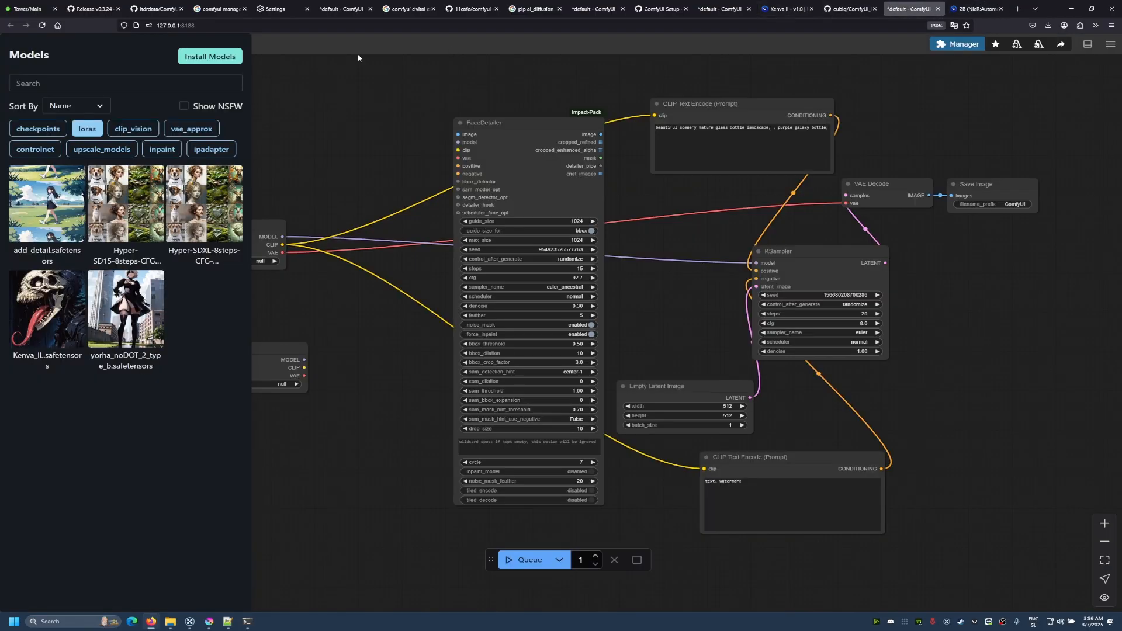
left_click(73, 217)
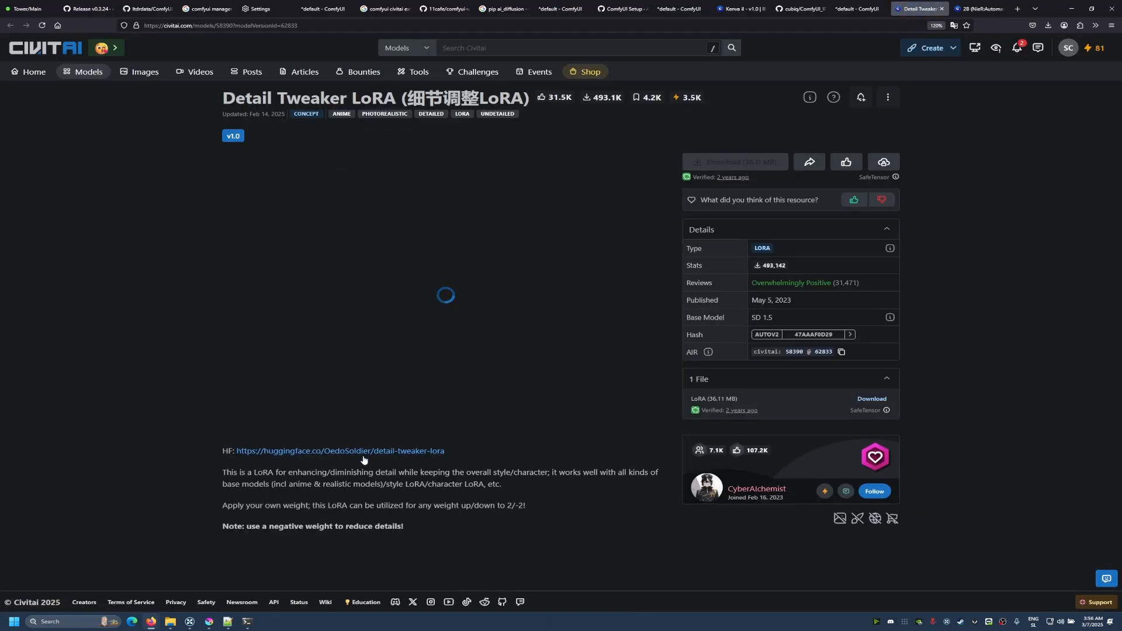
Read the Detail Tweaker LoRA's weight recommendations and examine its add_detail comparison image at full size
scroll(360, 455, "down", 3)
left_click_drag(222, 404, 538, 448)
left_click(640, 432)
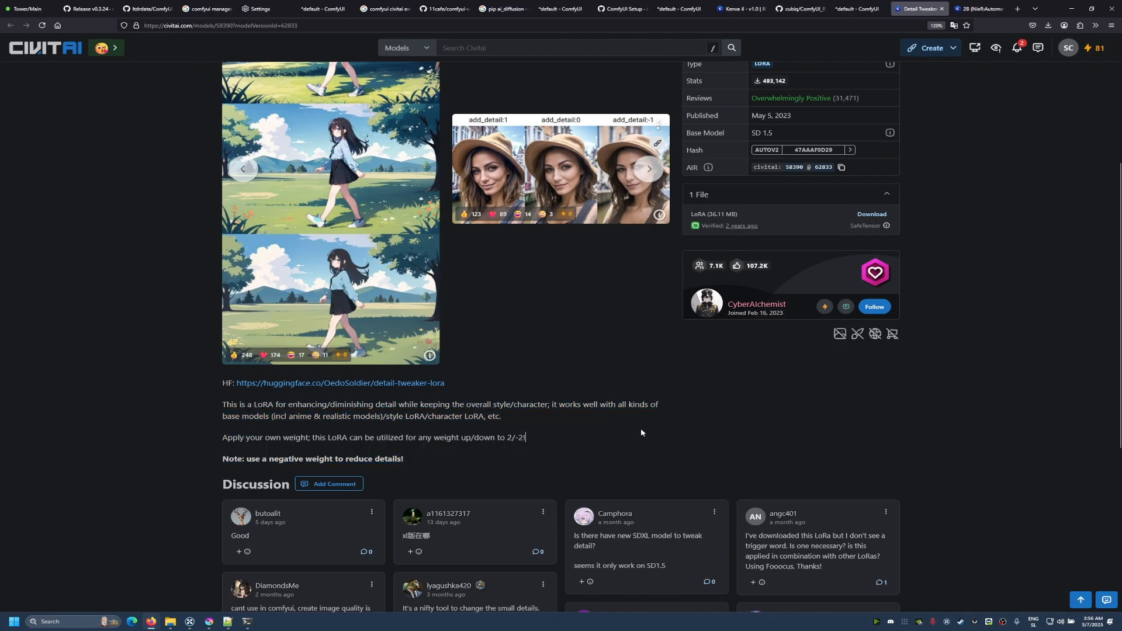
scroll(640, 432, "up", 5)
left_click(537, 301)
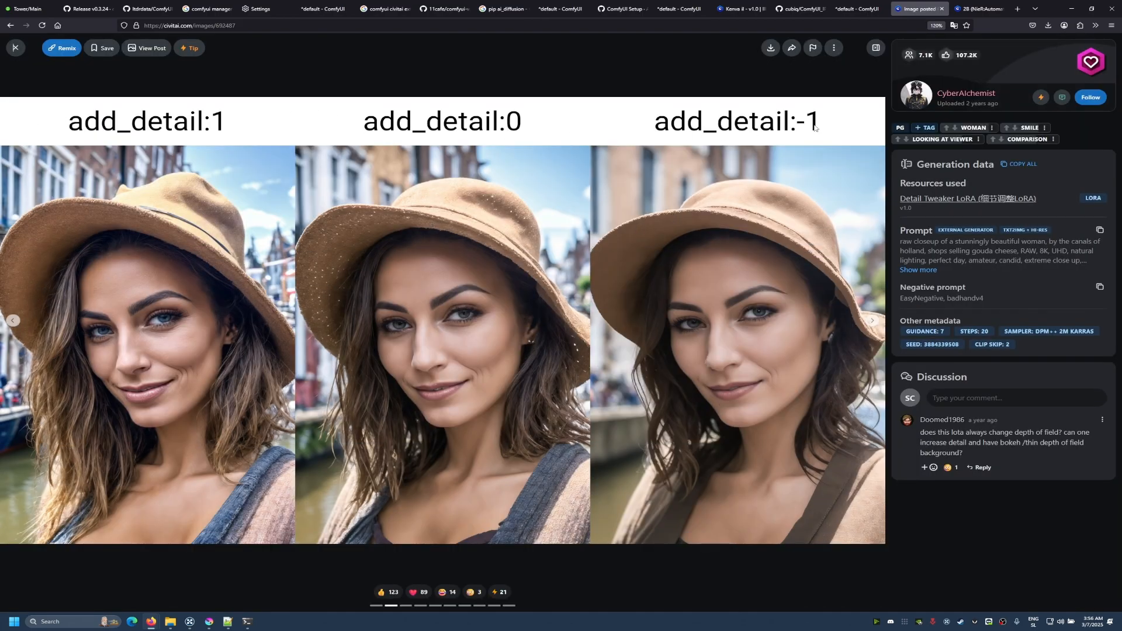
left_click(16, 48)
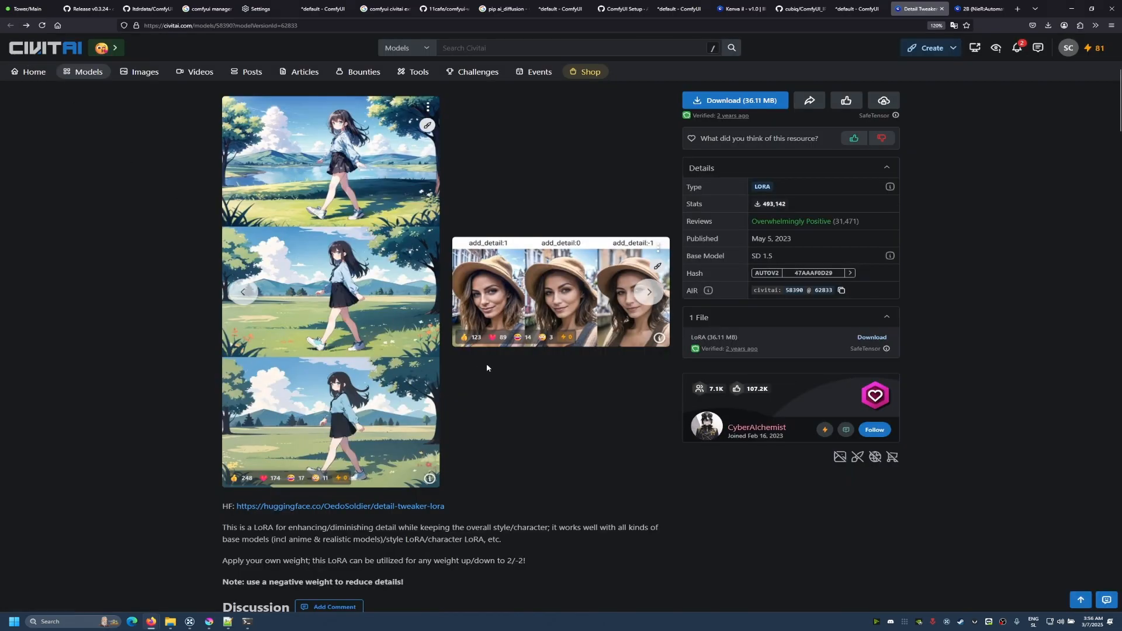
Switch back to Krita and extend the image prompt with "blue eyes, add_detail2," after checking the LoRA page
key("alt+Tab")
key("alt+Tab")
key("Tab")
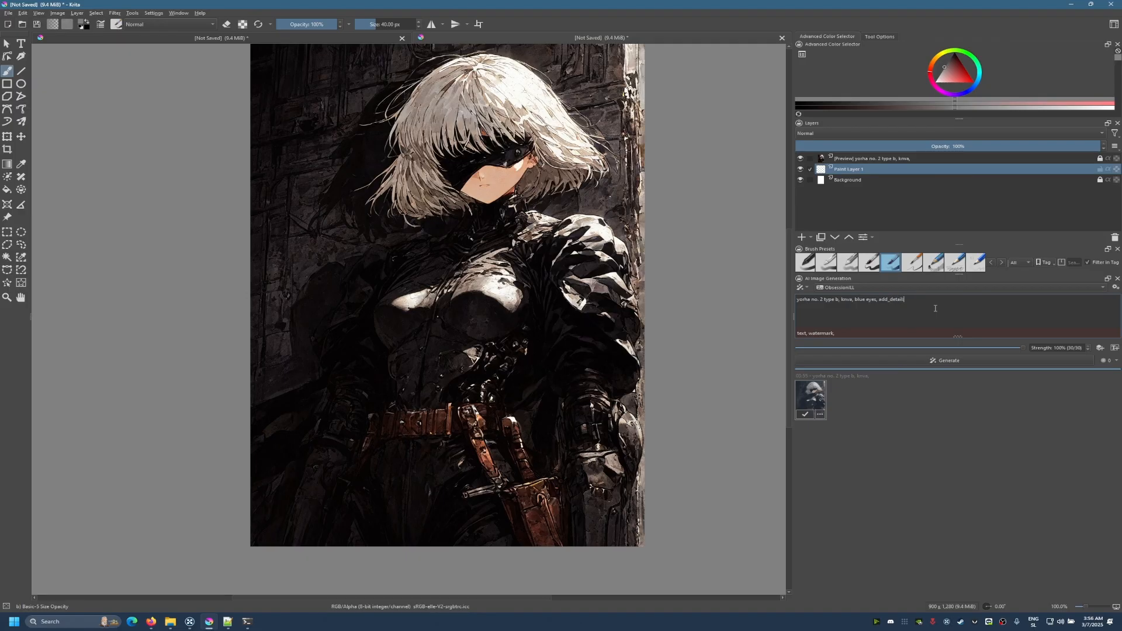
key("alt+Tab")
key("alt+Tab")
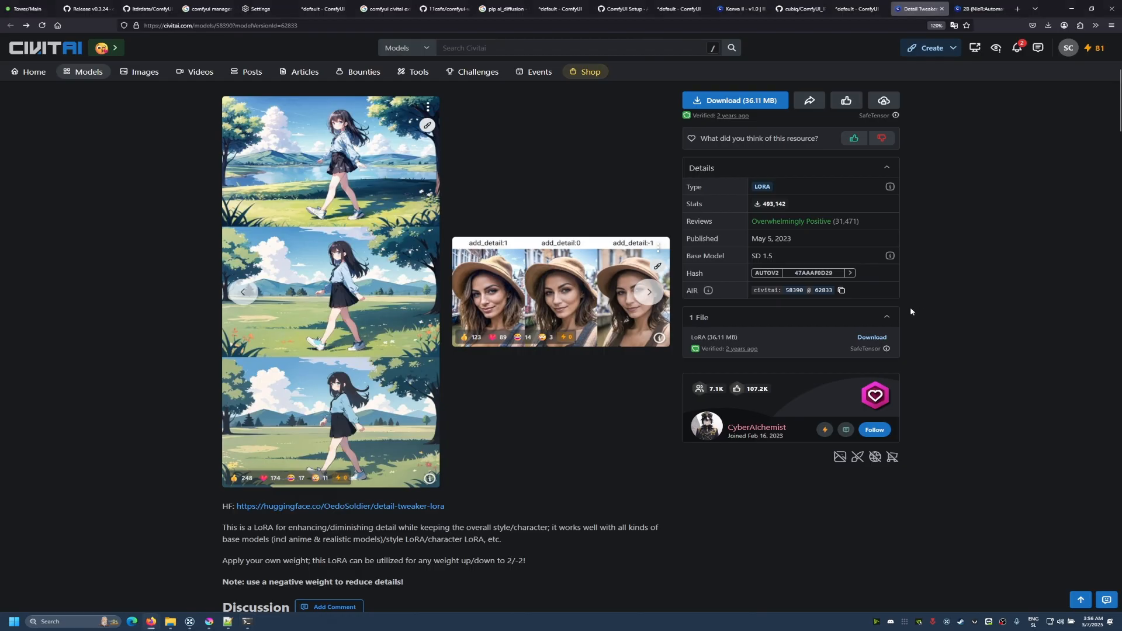
key("alt+Tab")
key("Left")
Add "blindfold," to the negative prompt and generate a new image at 100% strength
key("BackSpace")
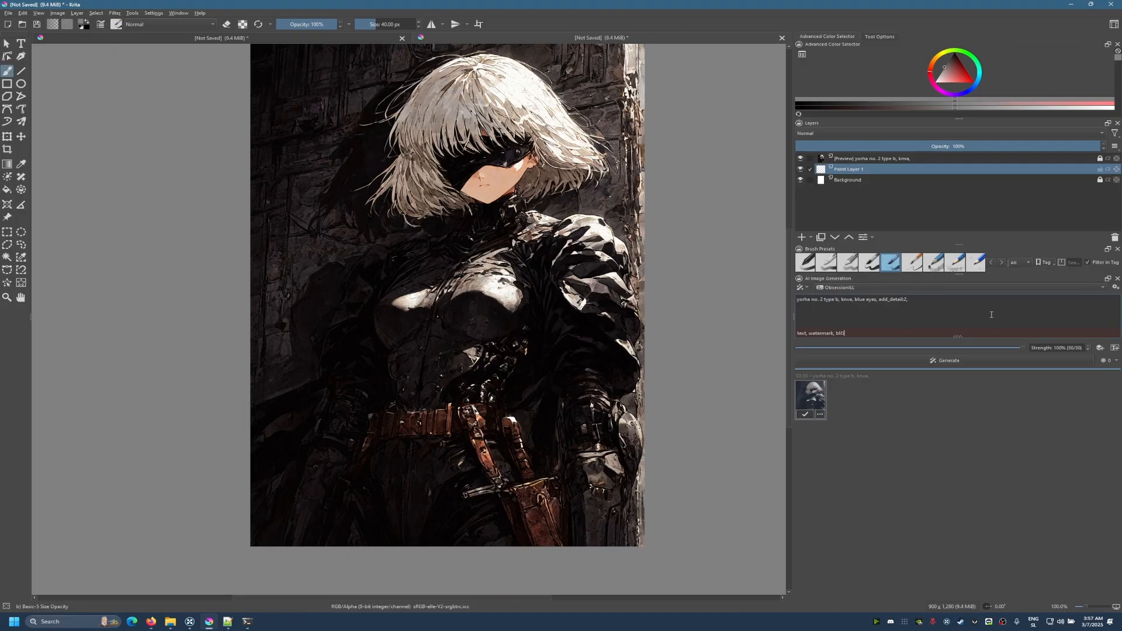
type("do")
left_click(911, 358)
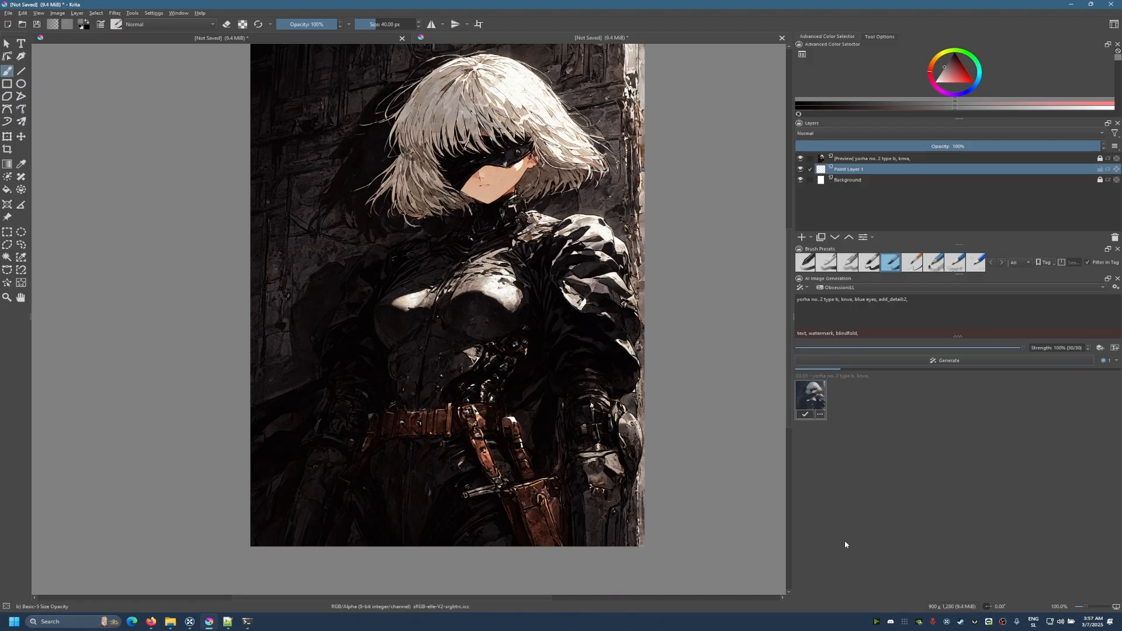
Preview the newly generated blue-eyed portrait on the canvas and apply it as a layer
scroll(506, 130, "up", 2)
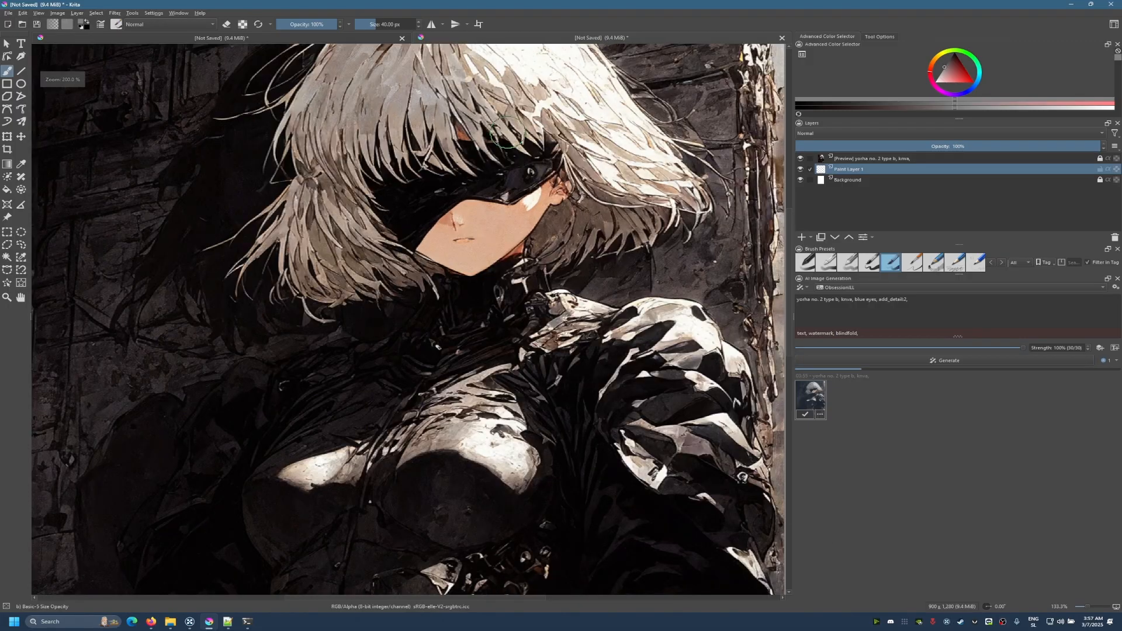
left_click_drag(507, 160, 497, 224)
scroll(497, 223, "down", 1)
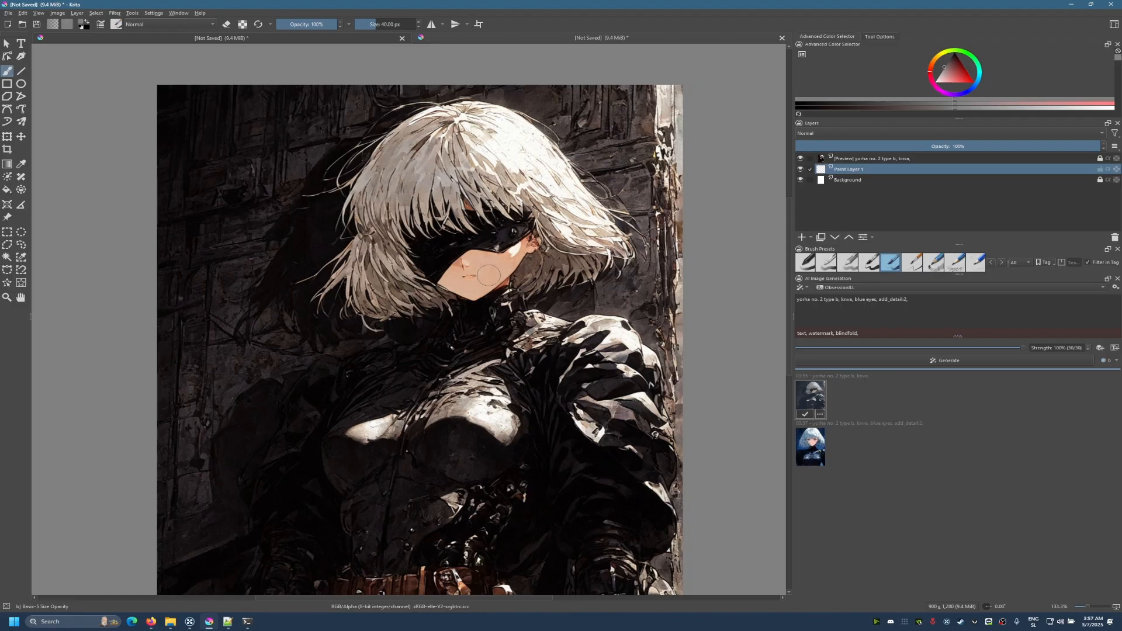
left_click(818, 446)
scroll(444, 315, "down", 2)
scroll(435, 280, "up", 2)
scroll(469, 288, "up", 1)
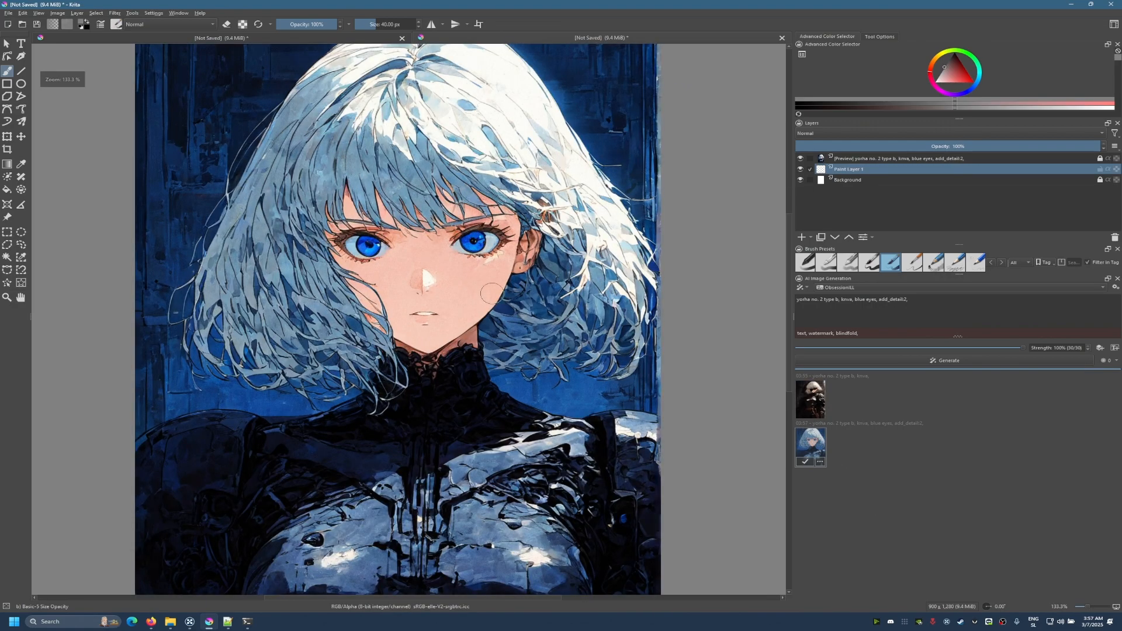
left_click(805, 461)
left_click_drag(633, 208, 602, 300)
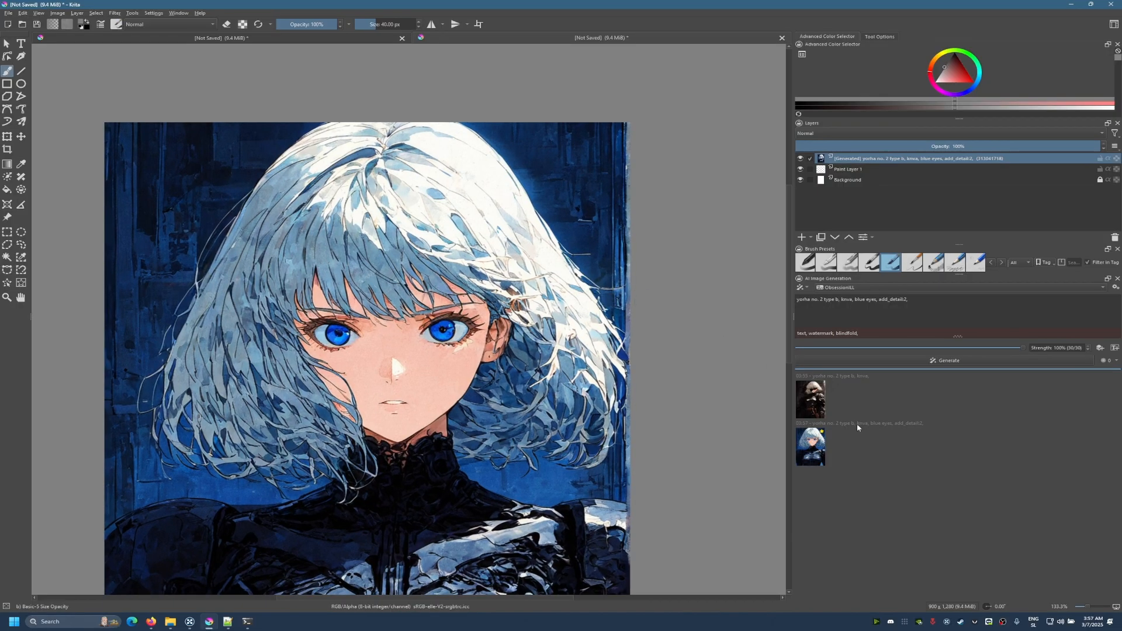
Apply the blue-eyed portrait a second time and remove the duplicate generated layer
left_click(811, 399)
left_click(804, 435)
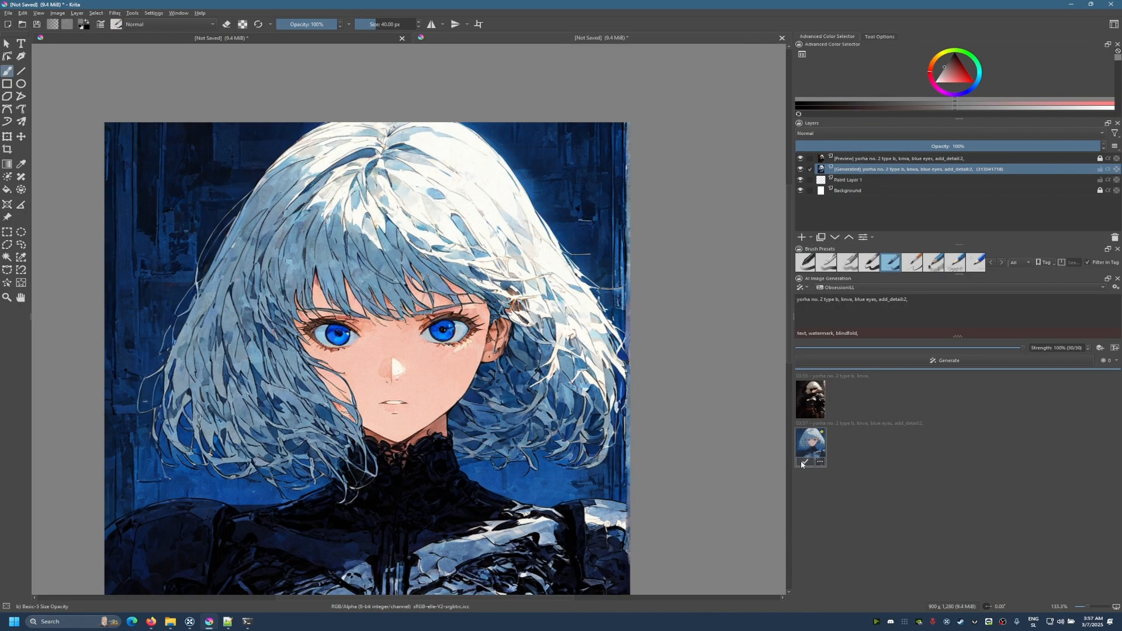
left_click(805, 461)
left_click(889, 169)
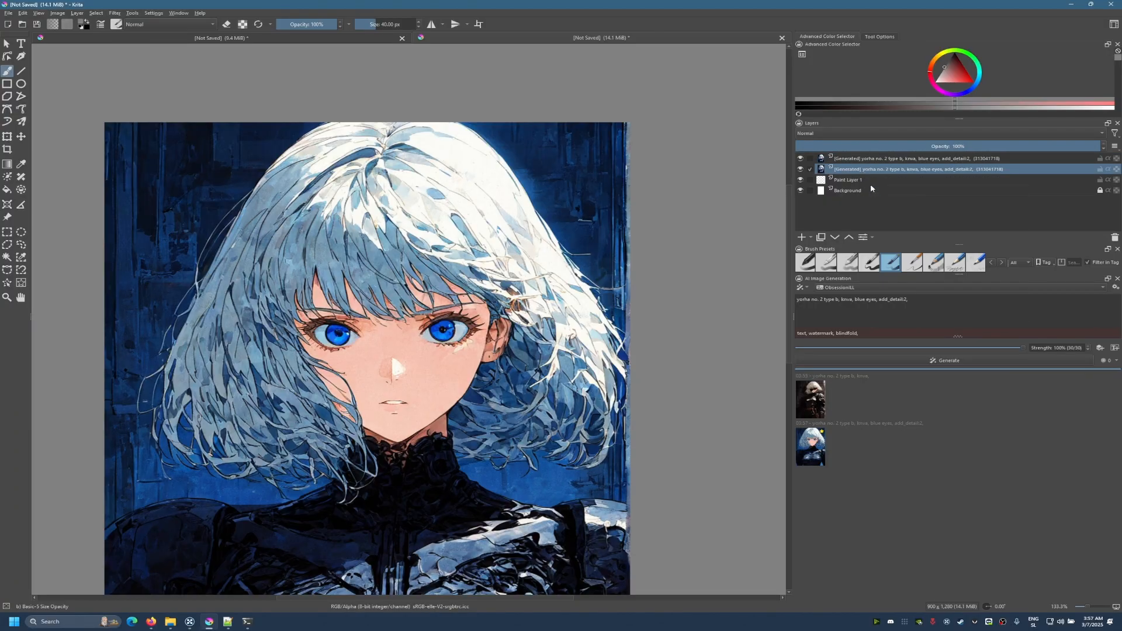
key("ctrl+r")
right_click(880, 169)
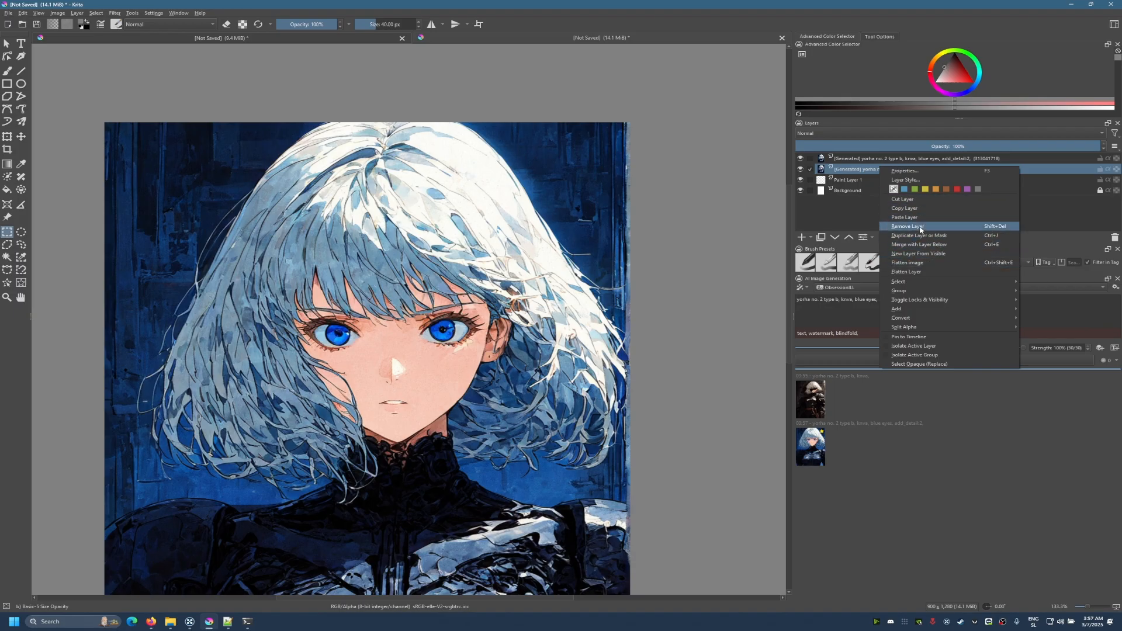
left_click(917, 226)
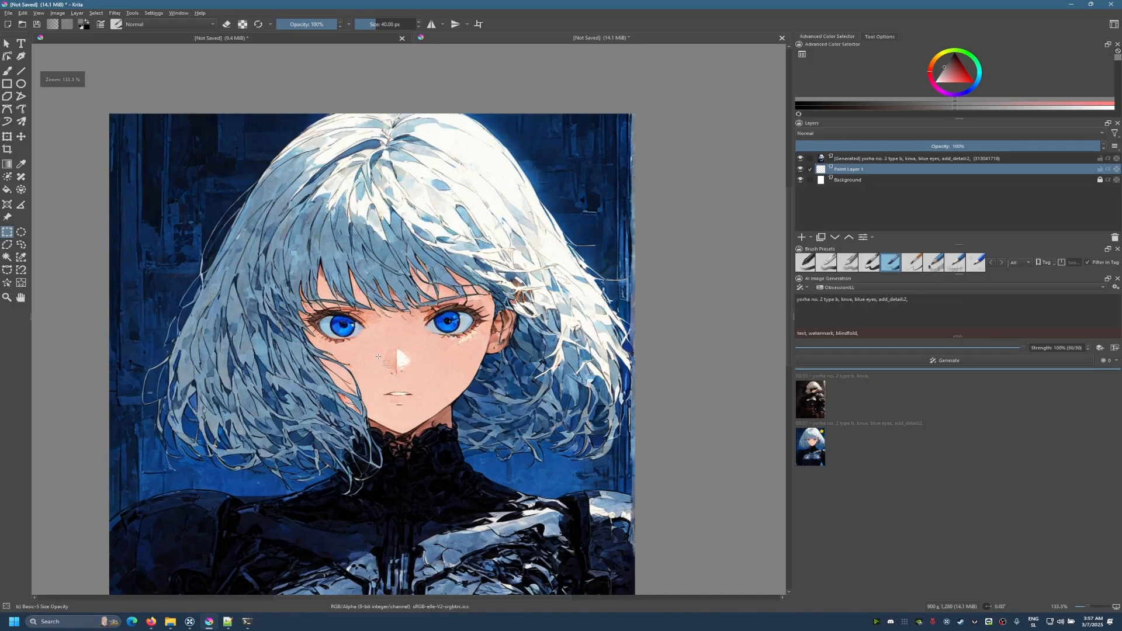
left_click_drag(379, 356, 374, 264)
scroll(374, 264, "up", 1)
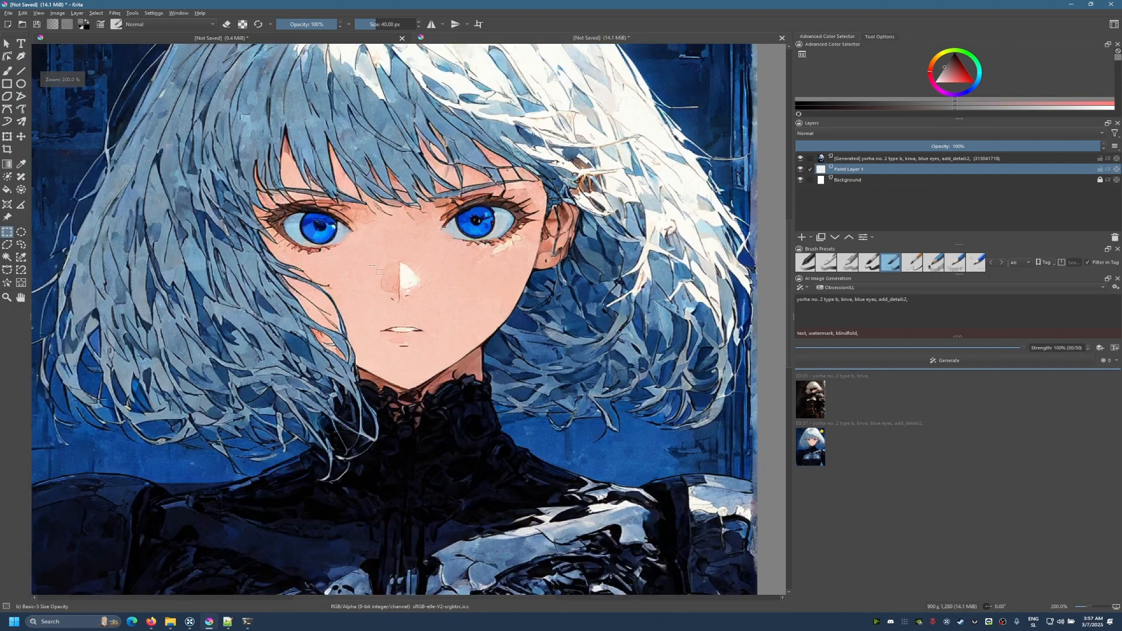
left_click_drag(358, 150, 322, 222)
scroll(321, 222, "up", 1)
left_click(22, 233)
left_click_drag(194, 116, 608, 531)
left_click(234, 289)
scroll(234, 288, "down", 2)
left_click_drag(235, 269, 279, 279)
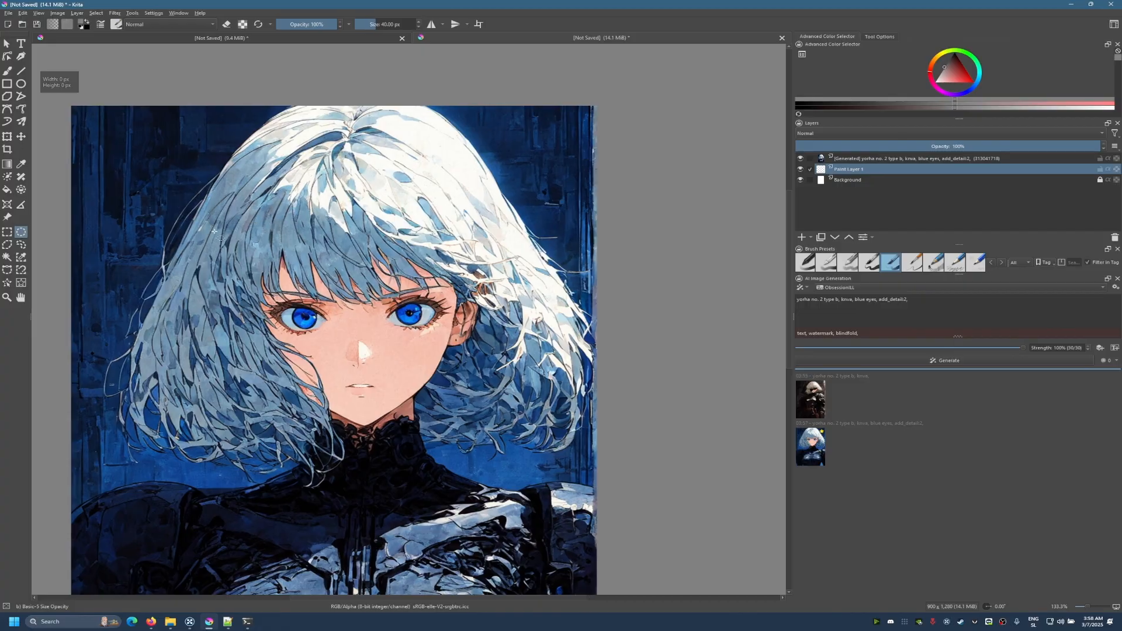
Outline the face with a freehand selection and refine it at 50% strength with "detailed face," added to the prompt
left_click(21, 245)
mouse_move(309, 422)
left_mouse_down()
mouse_move(429, 414)
mouse_move(474, 339)
mouse_move(490, 269)
mouse_move(467, 235)
left_mouse_up()
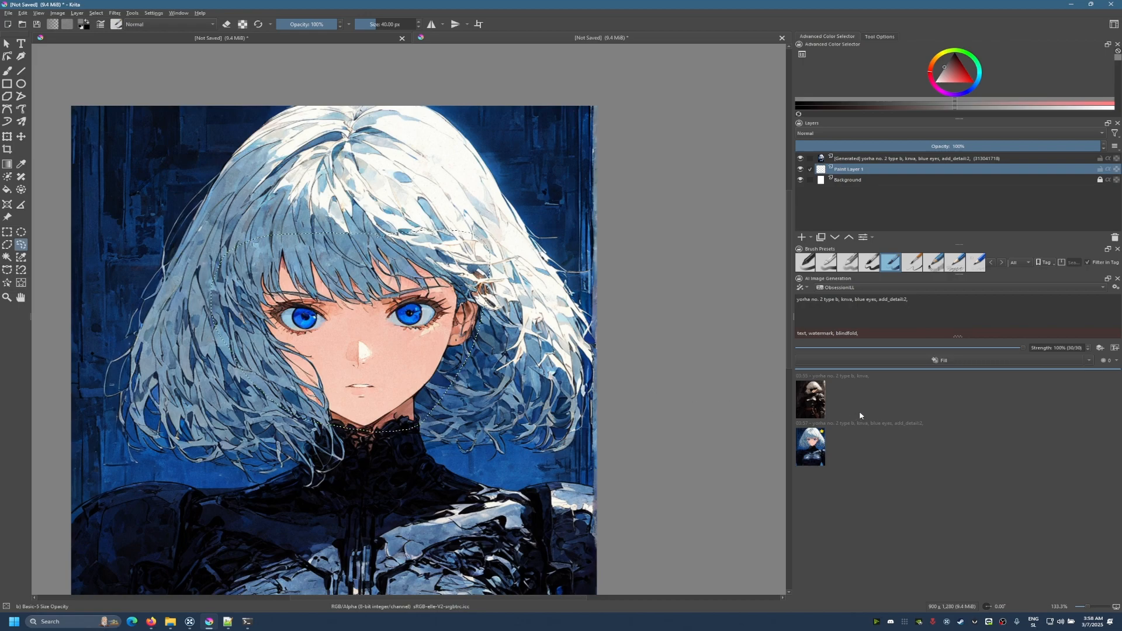
left_click_drag(1024, 349, 909, 354)
left_click(945, 306)
type("detailed face,")
left_click(934, 360)
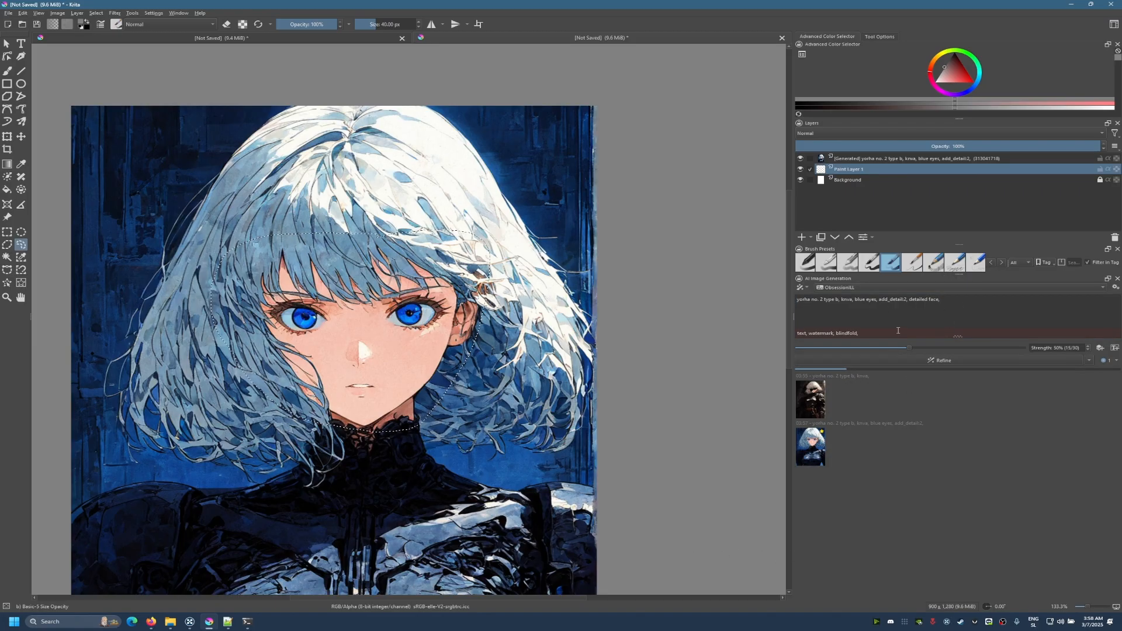
Examine the portrait's face up close and the first refined variant of the selected area
scroll(361, 362, "up", 2)
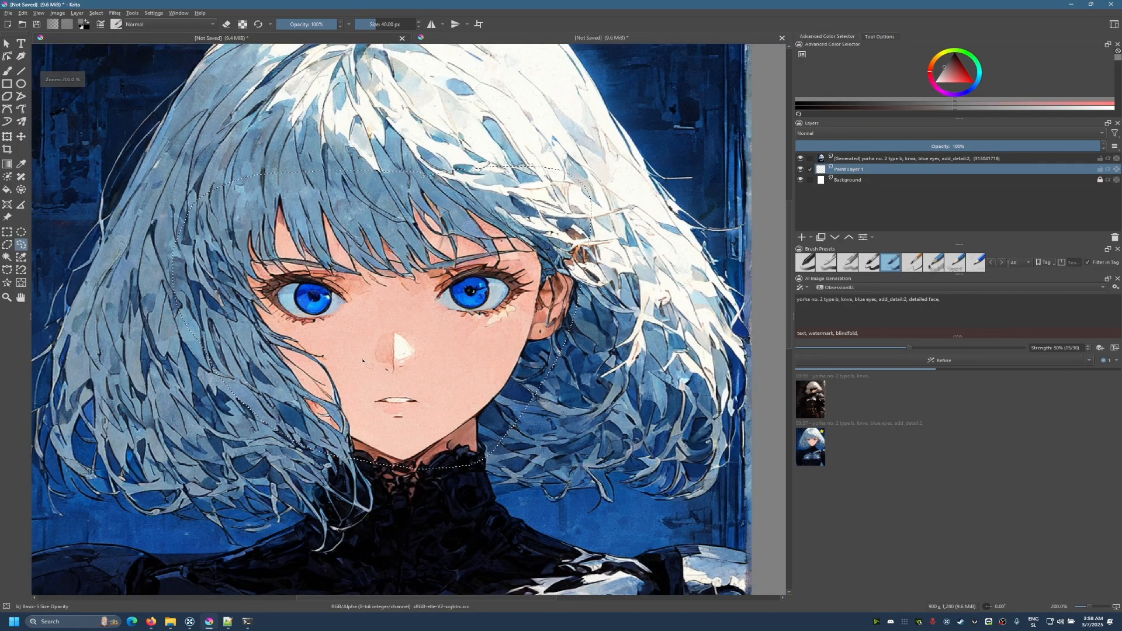
scroll(361, 362, "down", 3)
scroll(368, 356, "up", 3)
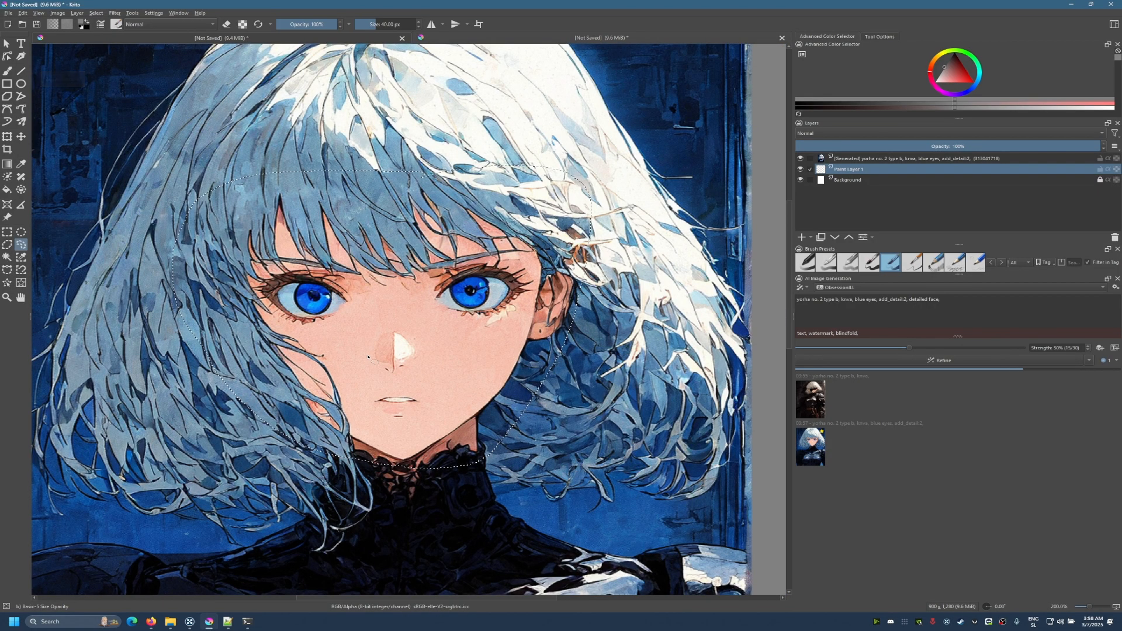
scroll(368, 357, "up", 1)
scroll(370, 357, "down", 1)
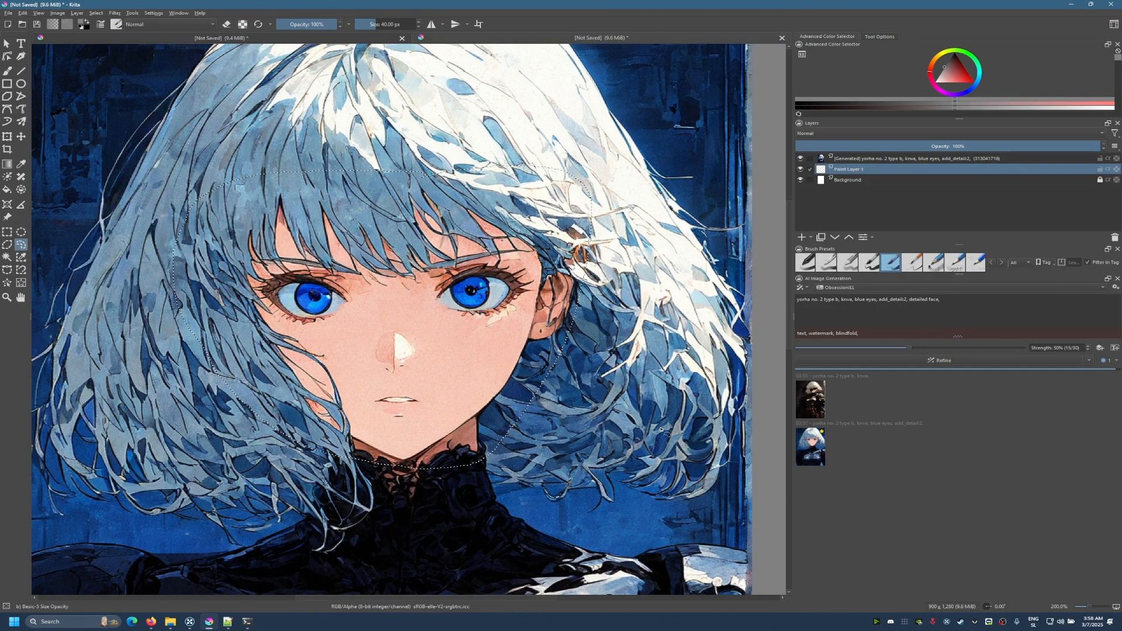
scroll(648, 452, "down", 1)
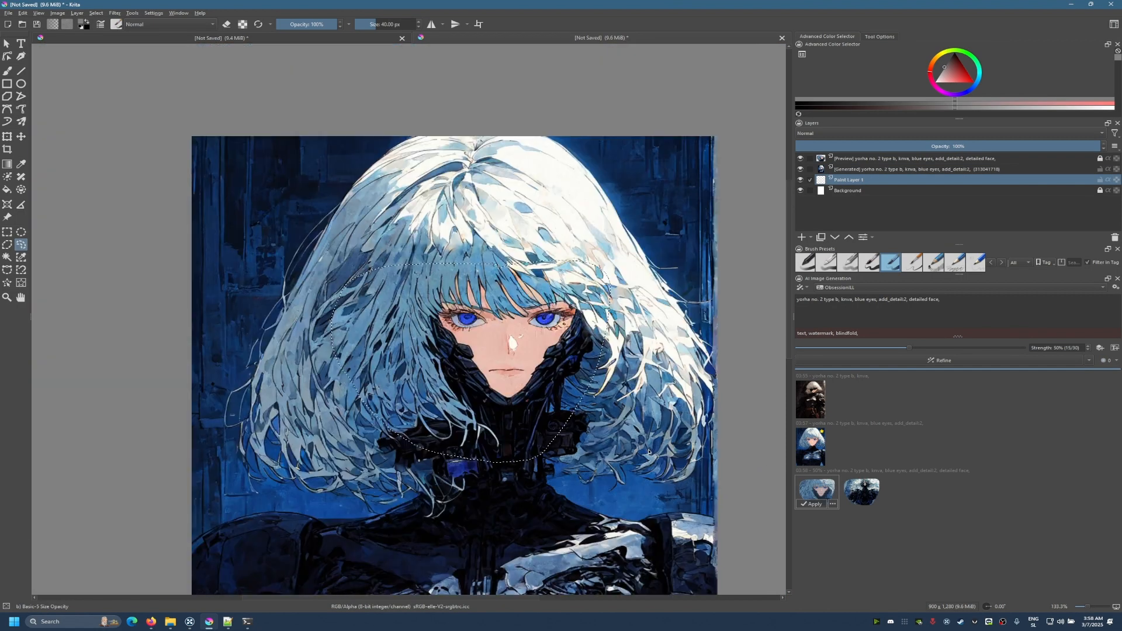
scroll(584, 480, "down", 1)
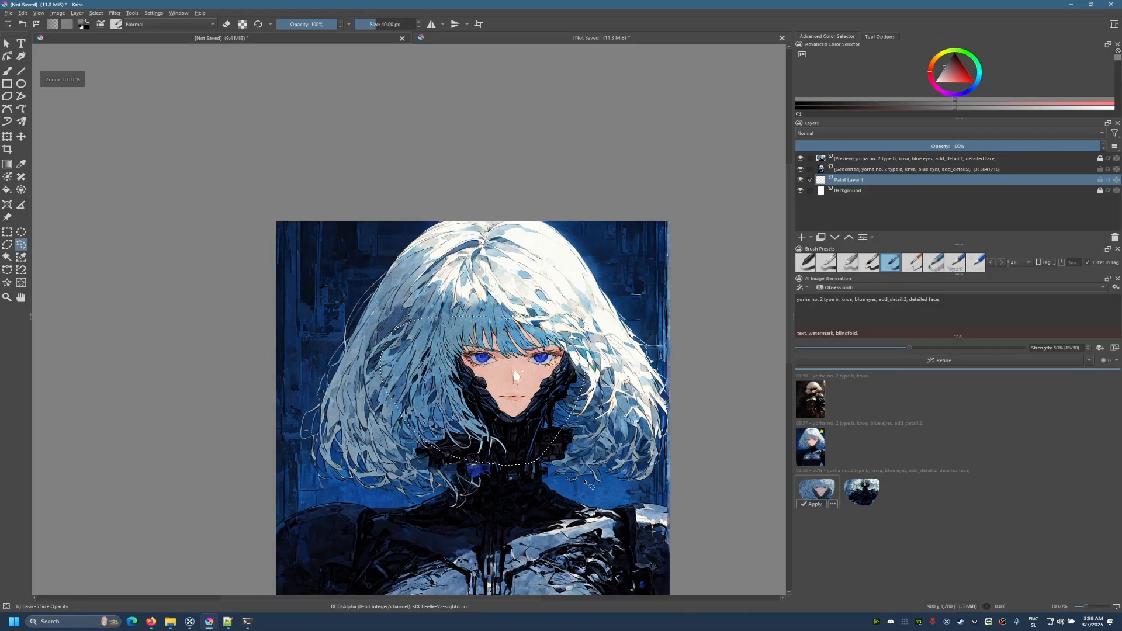
scroll(584, 481, "up", 1)
Refine the selected face again at 40% strength and compare the new variants with the earlier results
left_click_drag(909, 348, 886, 349)
left_click(891, 359)
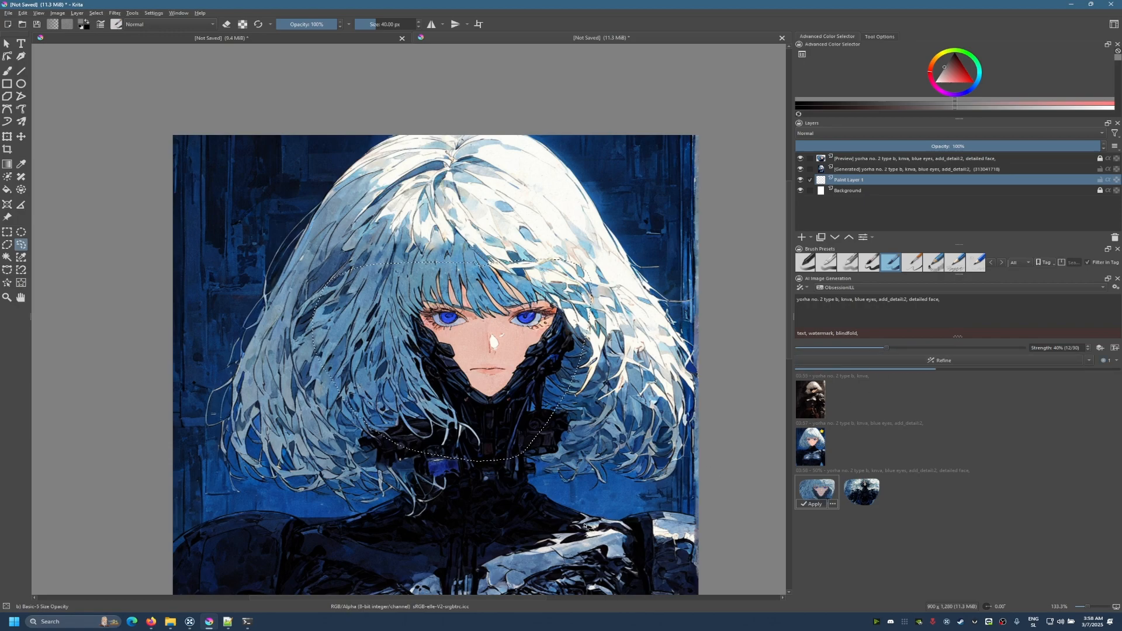
left_click(874, 498)
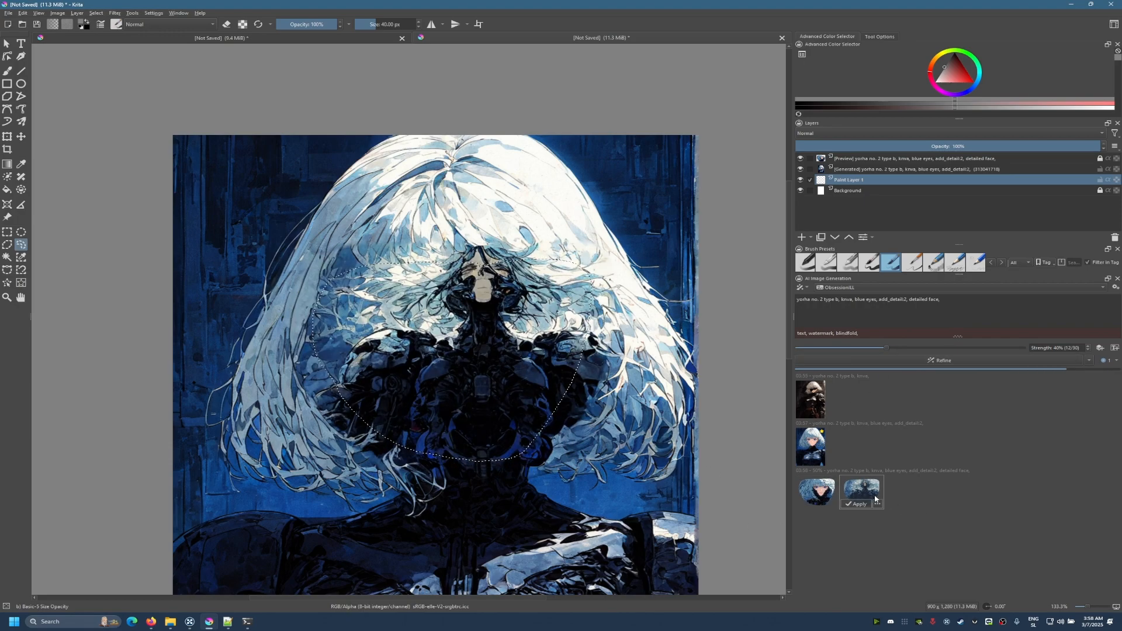
left_click(809, 439)
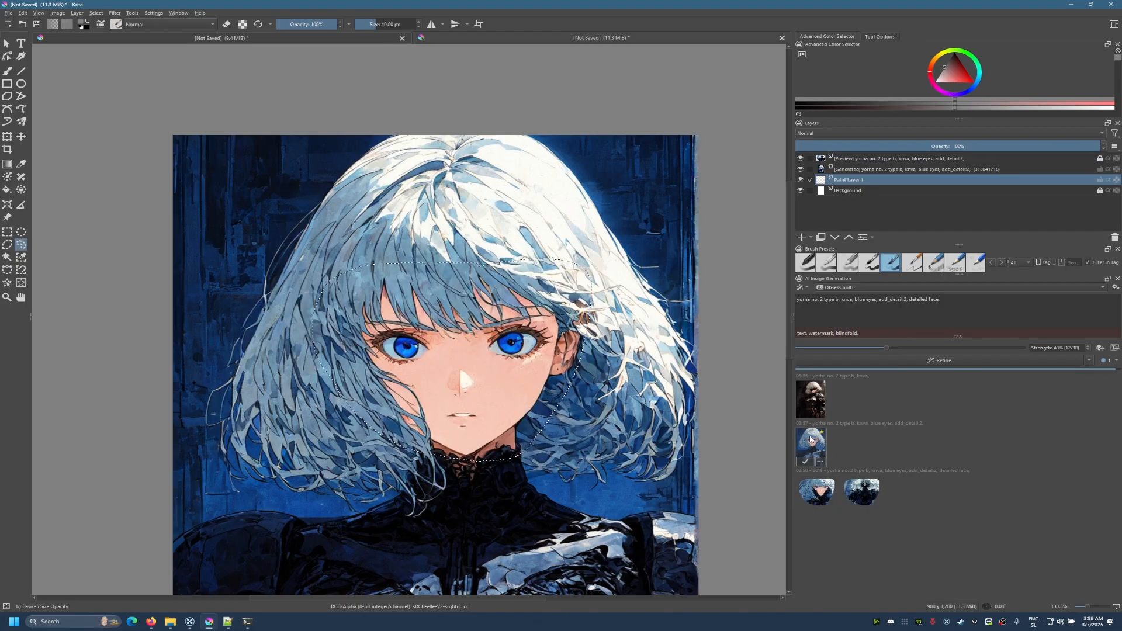
left_click(817, 529)
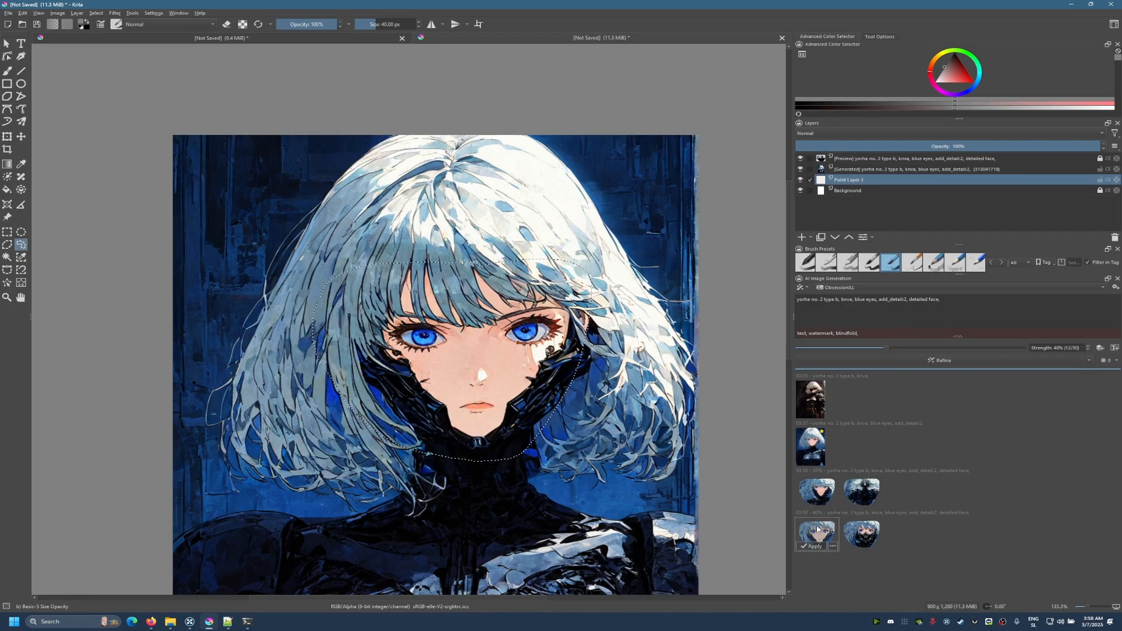
left_click(861, 531)
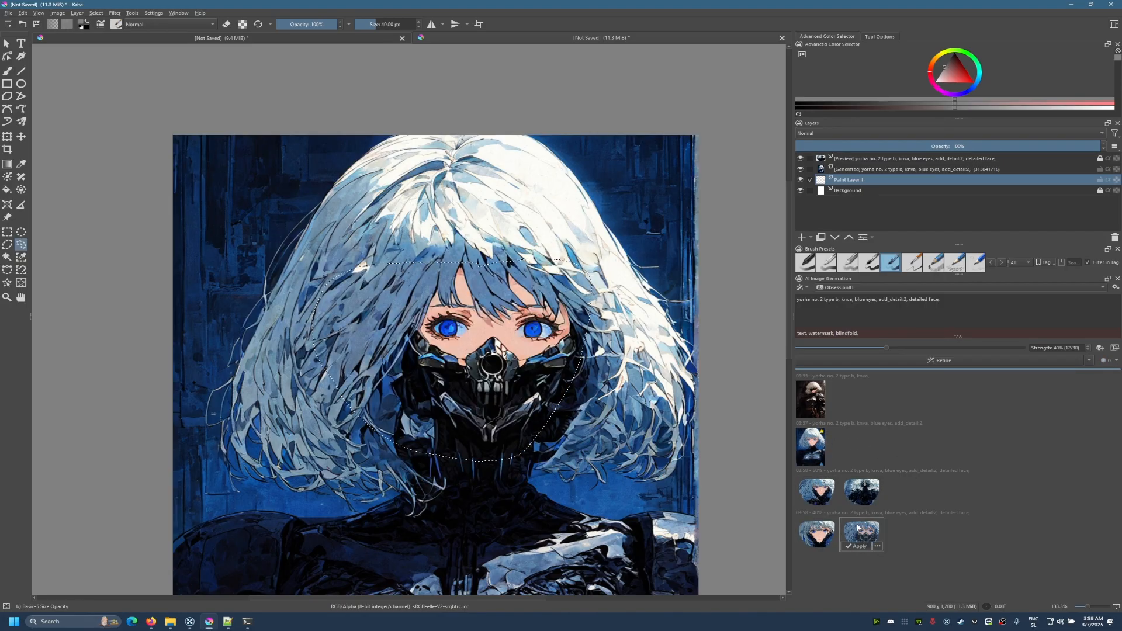
left_click(808, 528)
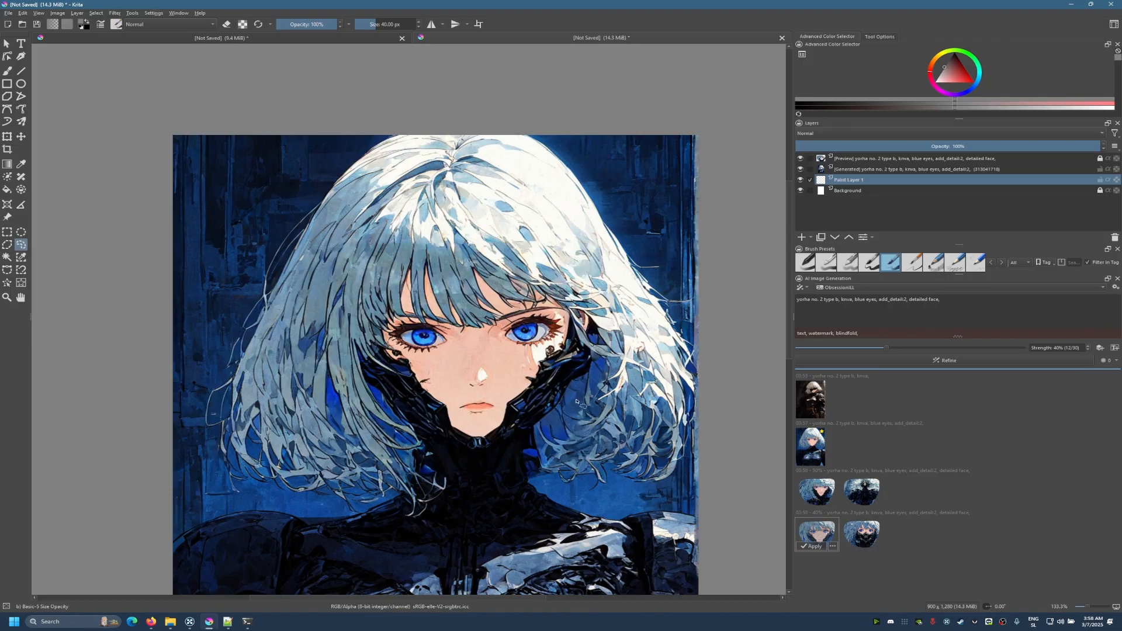
Examine the first 40% variant on the whole portrait, including the eyes, jaw and neck
scroll(605, 379, "down", 3)
scroll(561, 378, "up", 3)
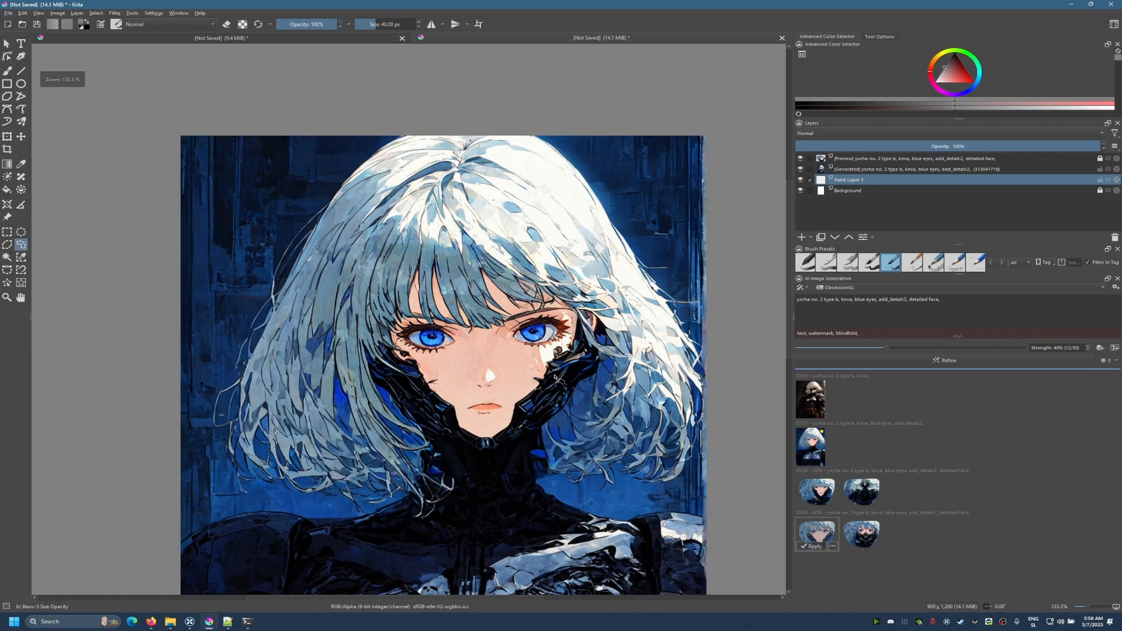
scroll(554, 377, "down", 1)
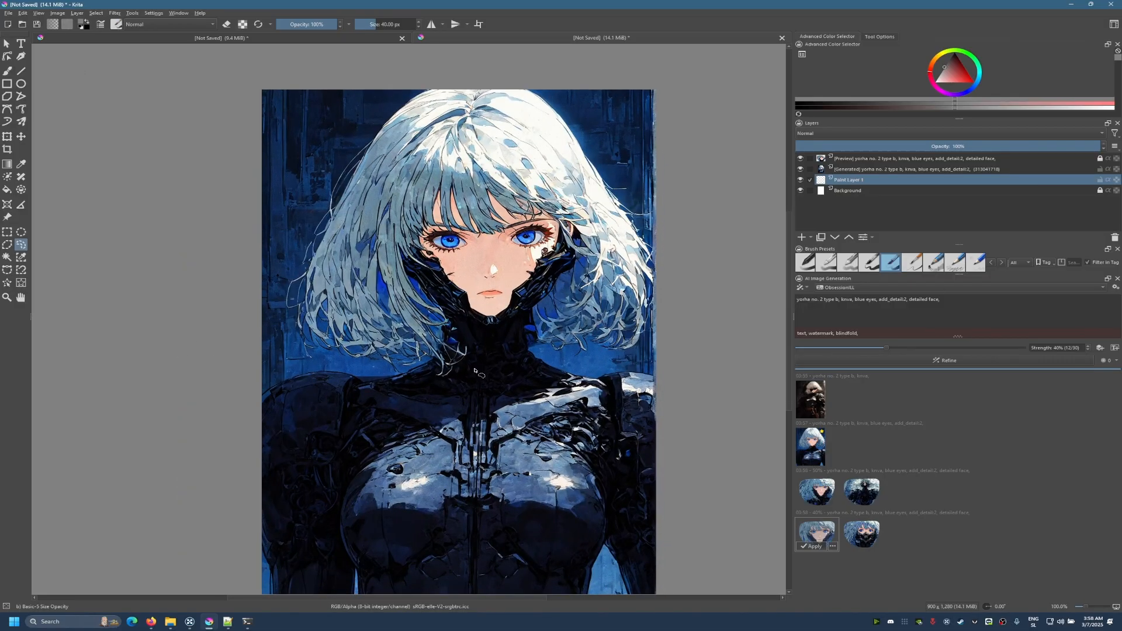
scroll(485, 419, "down", 1)
scroll(485, 419, "up", 2)
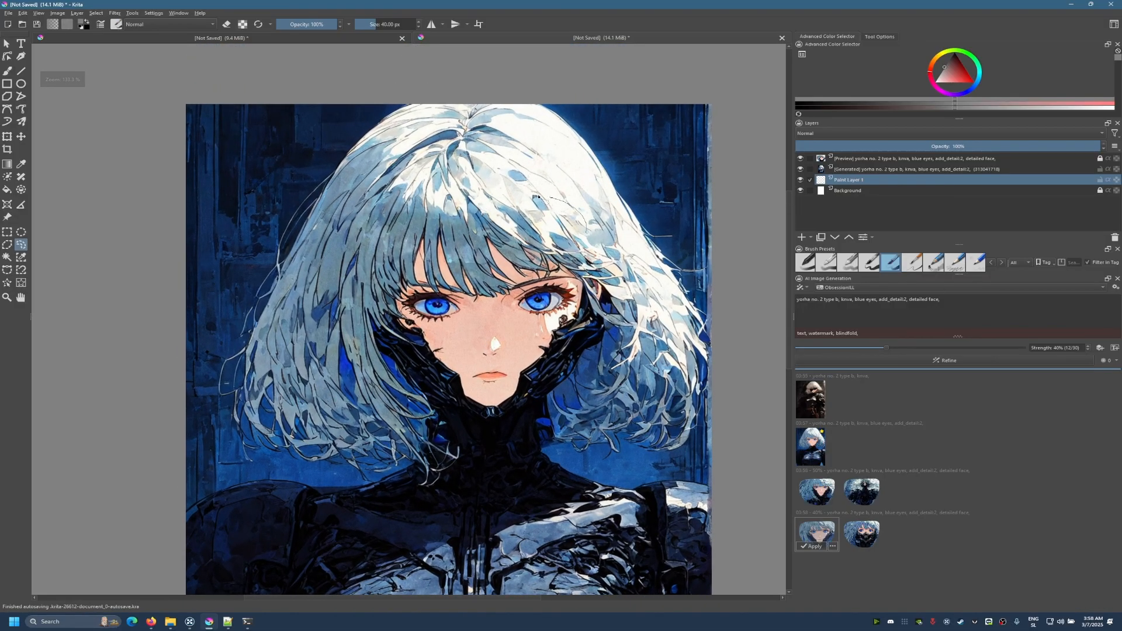
left_click(495, 278)
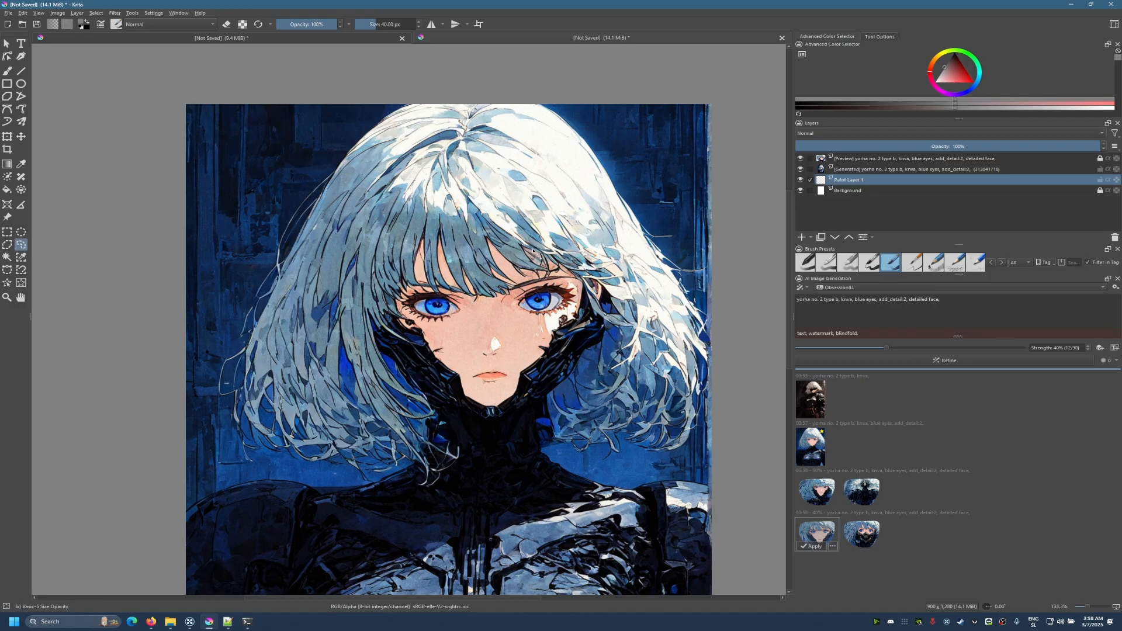
scroll(425, 263, "down", 2)
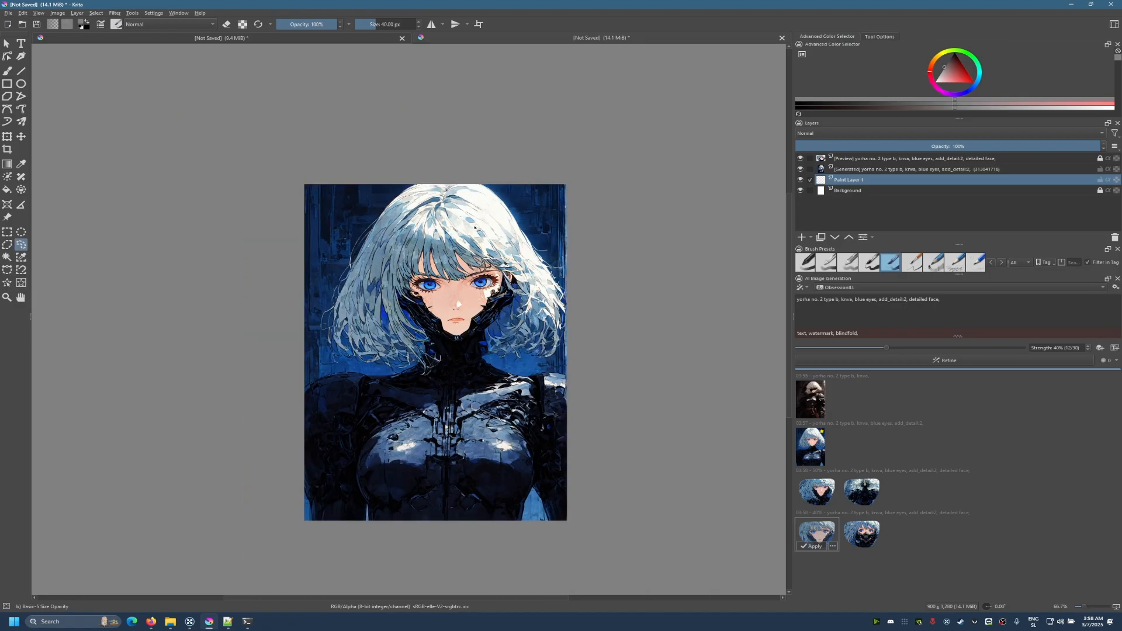
mouse_move(503, 256)
left_mouse_down()
mouse_move(470, 224)
mouse_move(316, 303)
mouse_move(503, 246)
left_mouse_up()
left_click(517, 215)
key("ctrl+z")
key("ctrl+z")
key("ctrl+z")
left_click(8, 13)
left_click(18, 34)
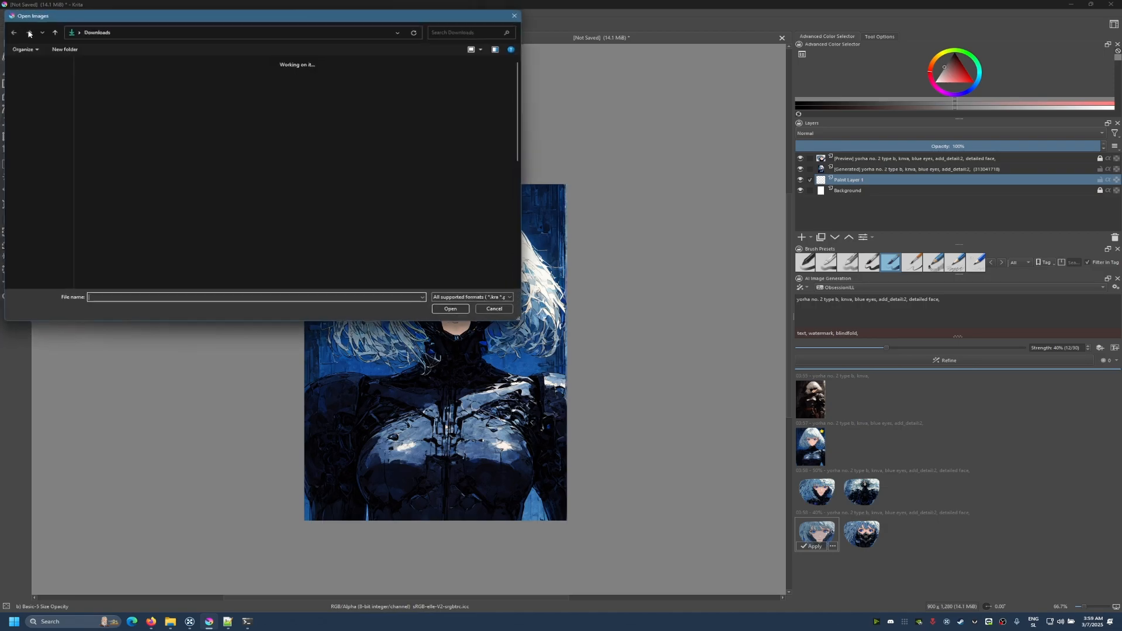
key("Escape")
Open the recently used photo IMG_20190704_004922(1).jpg as an additional document
left_click(10, 12)
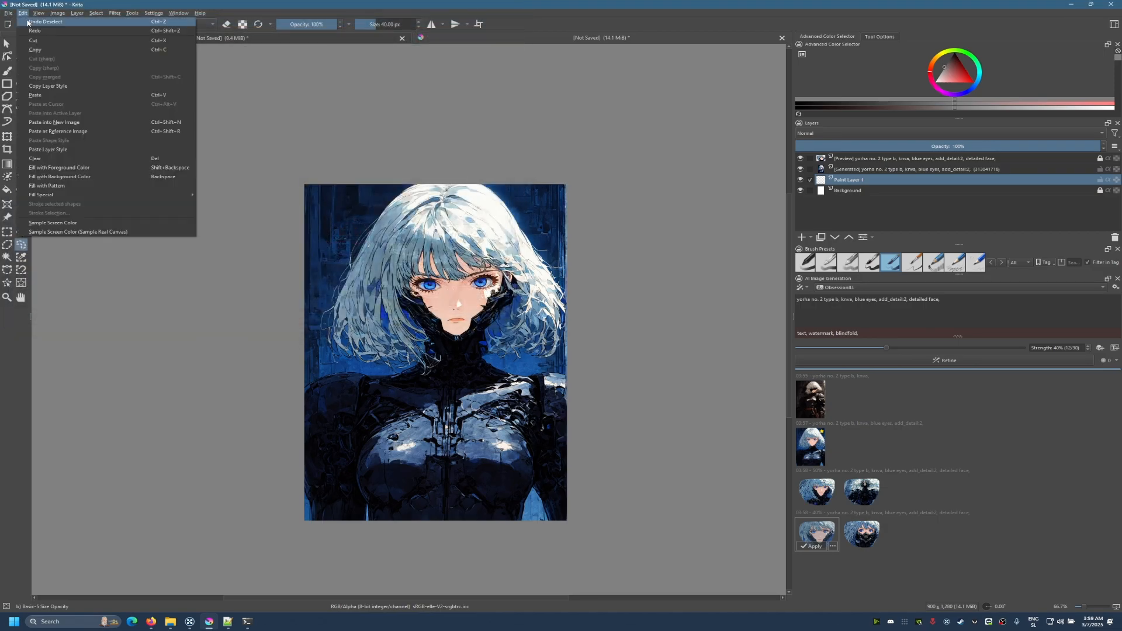
mouse_move(30, 40)
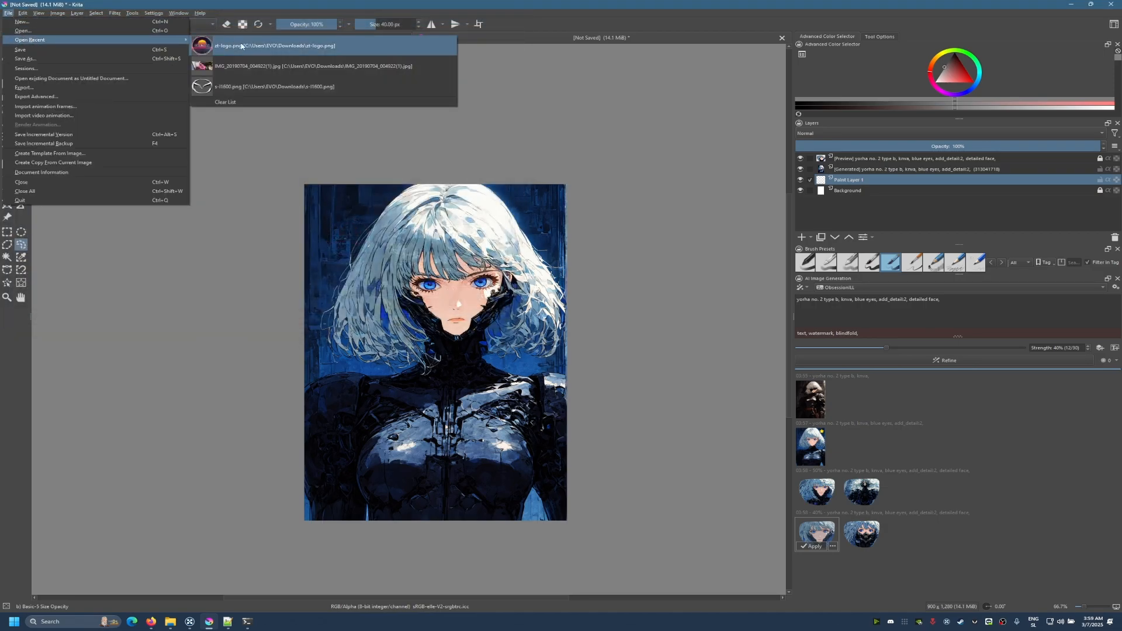
left_click(275, 66)
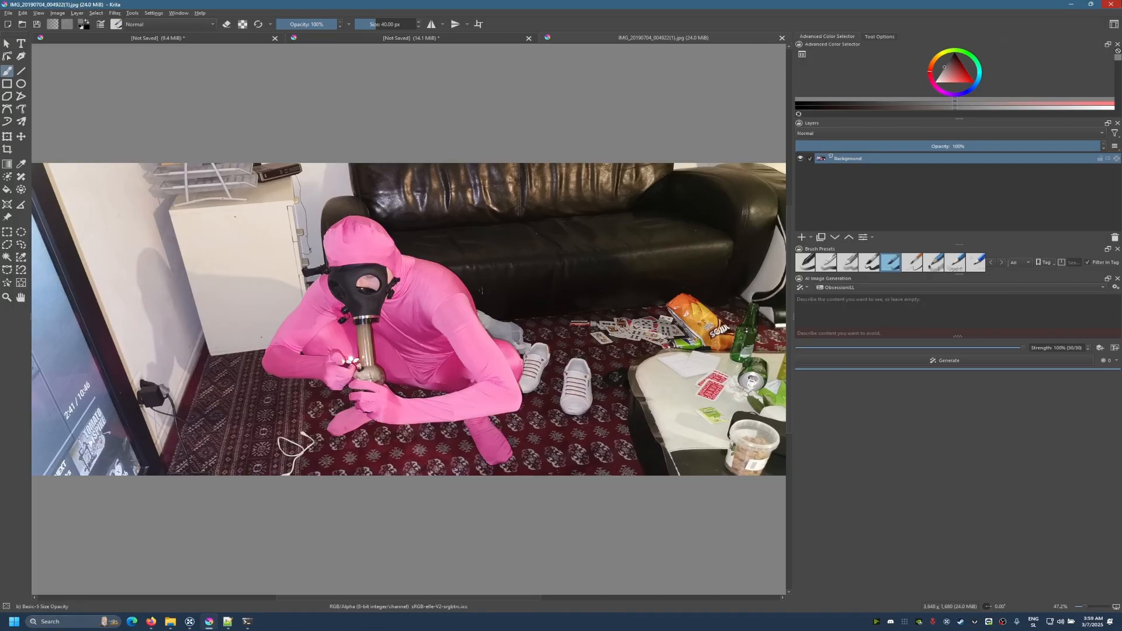
Close Krita together with all its open images
left_click(1110, 4)
left_click(561, 321)
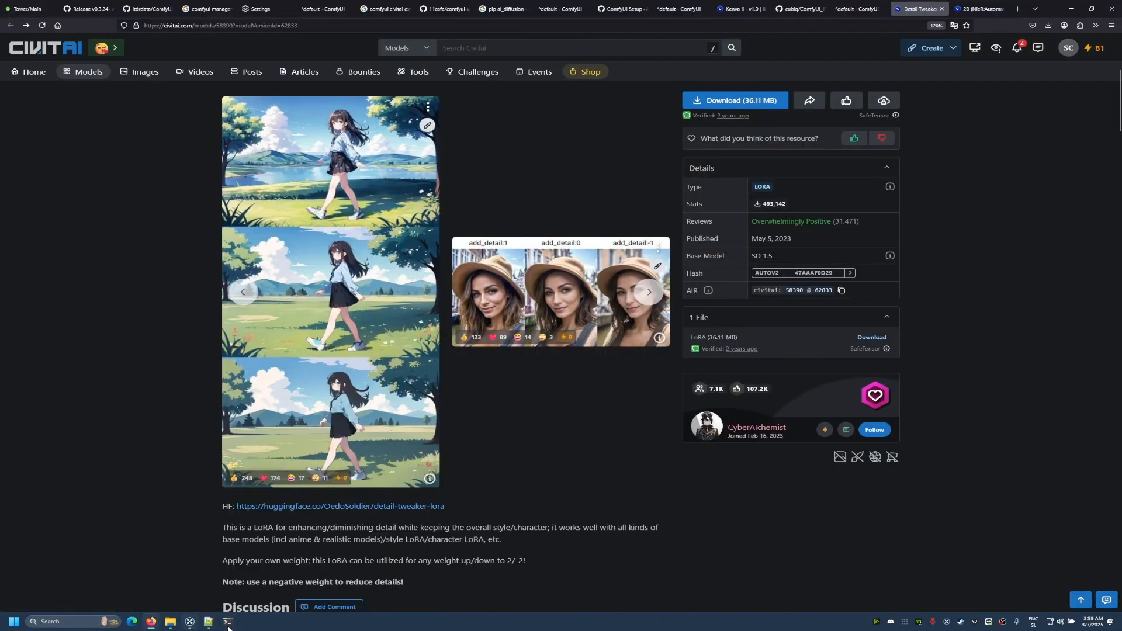
left_click(1001, 622)
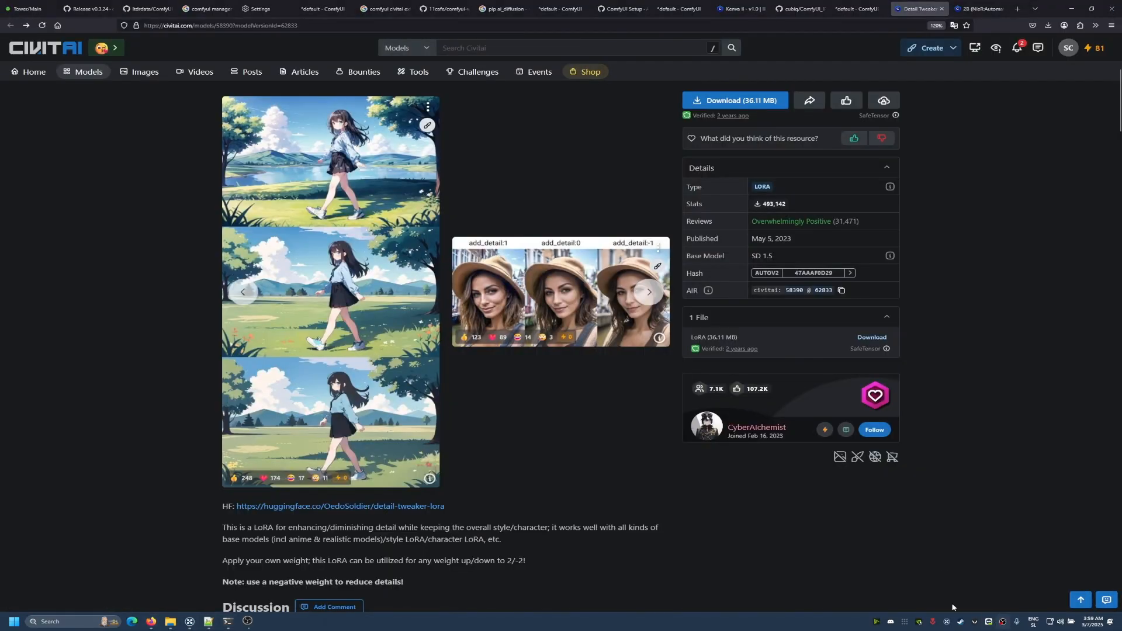
right_click(1002, 626)
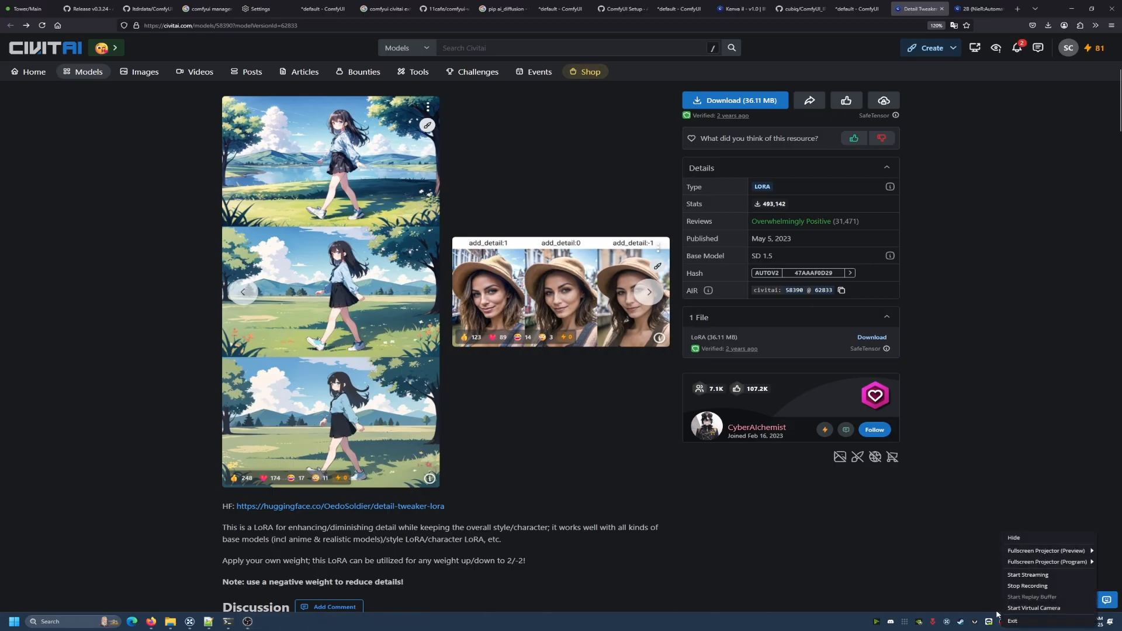
left_click(1027, 585)
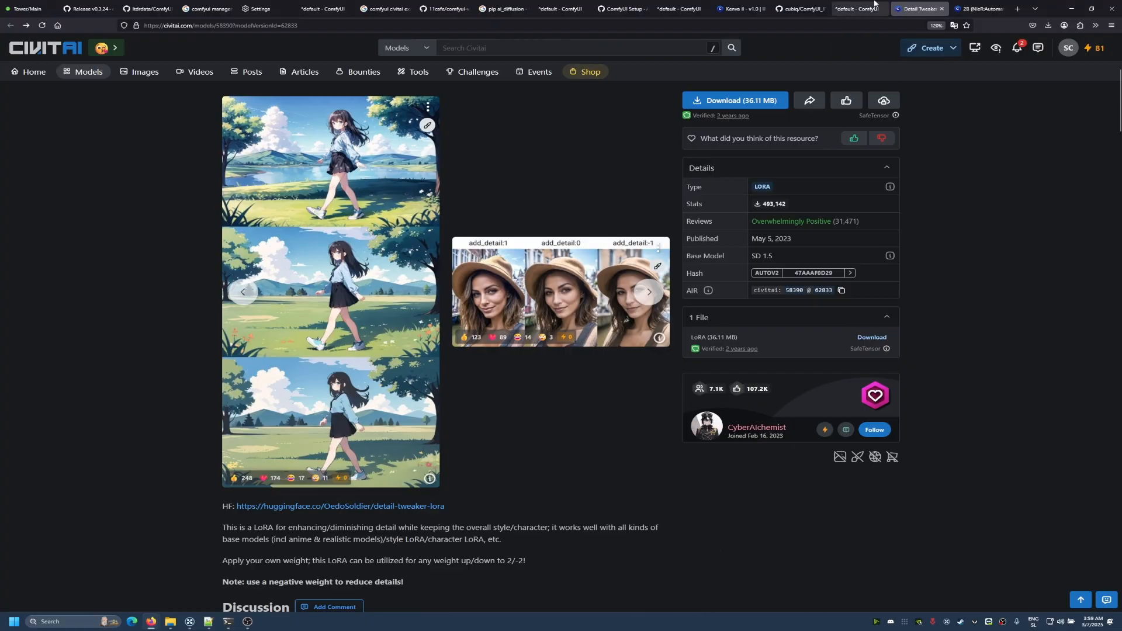
Switch to the ComfyUI browser page that holds the default workflow with the FaceDetailer node
left_click(857, 8)
left_click_drag(284, 544, 291, 543)
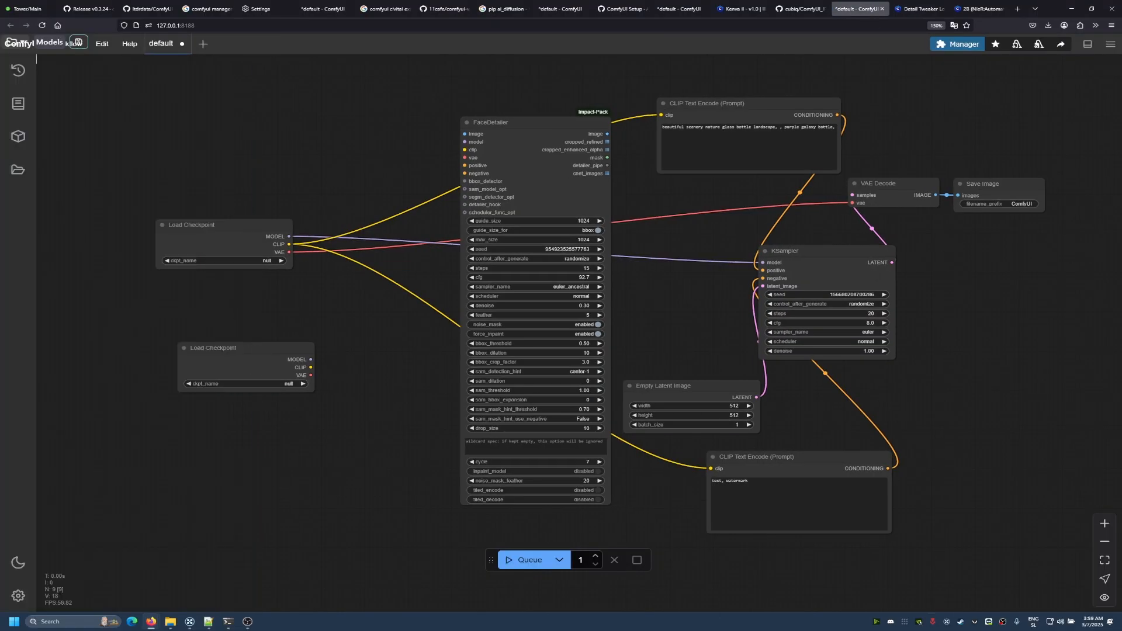